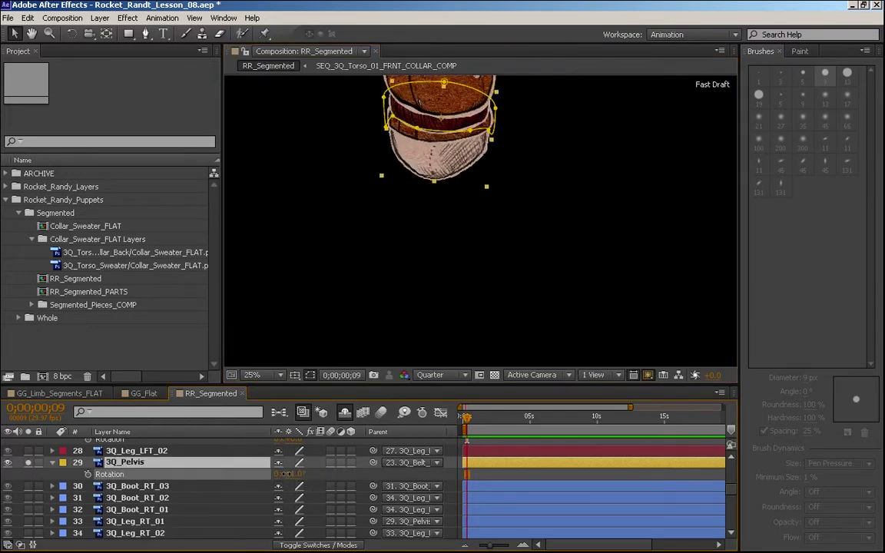
# Step: Examine the stacking of the sweater, ear, head and 3Q_Torso_01_FRNT layers around the character's torso
pyautogui.press('w')
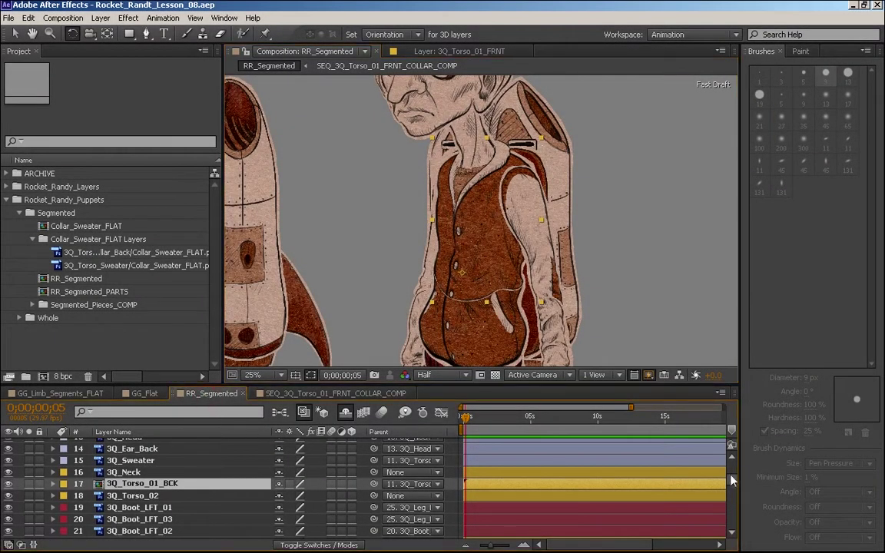
pyautogui.moveTo(731, 477); pyautogui.dragTo(716, 470)
pyautogui.press('space')
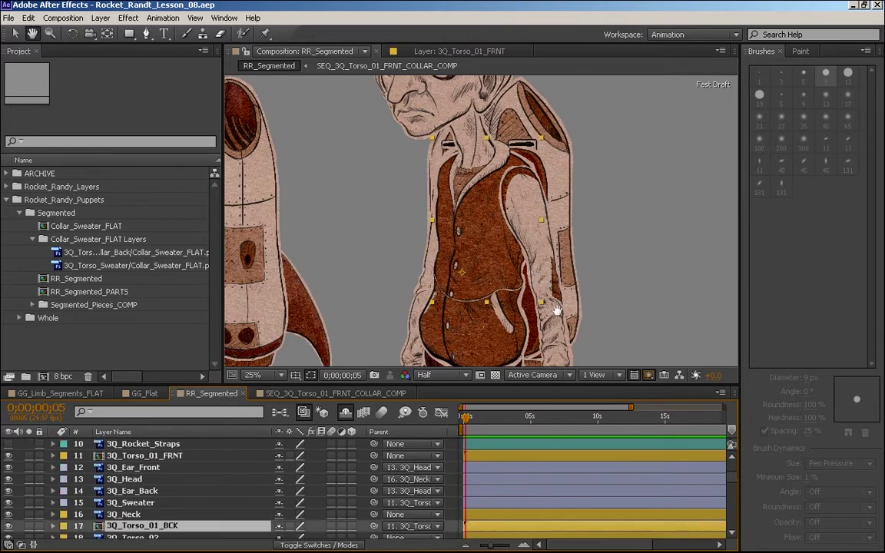
pyautogui.moveTo(557, 310)
pyautogui.mouseDown()
pyautogui.moveTo(586, 169)
pyautogui.moveTo(546, 314)
pyautogui.mouseUp()
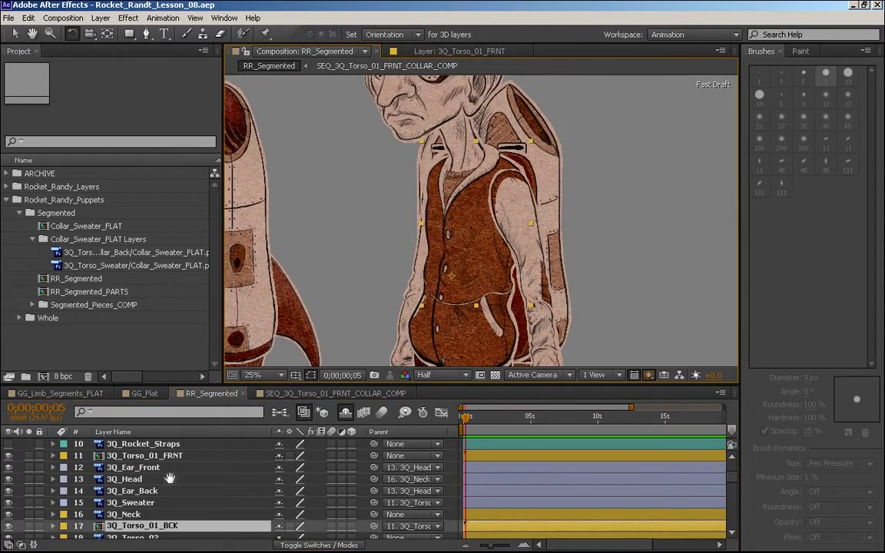
pyautogui.click(158, 503)
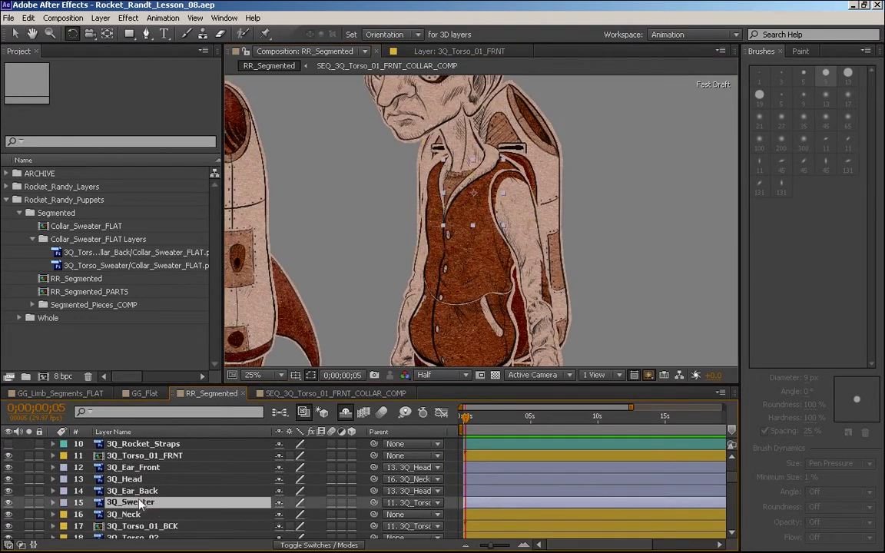
pyautogui.click(131, 491)
pyautogui.click(153, 477)
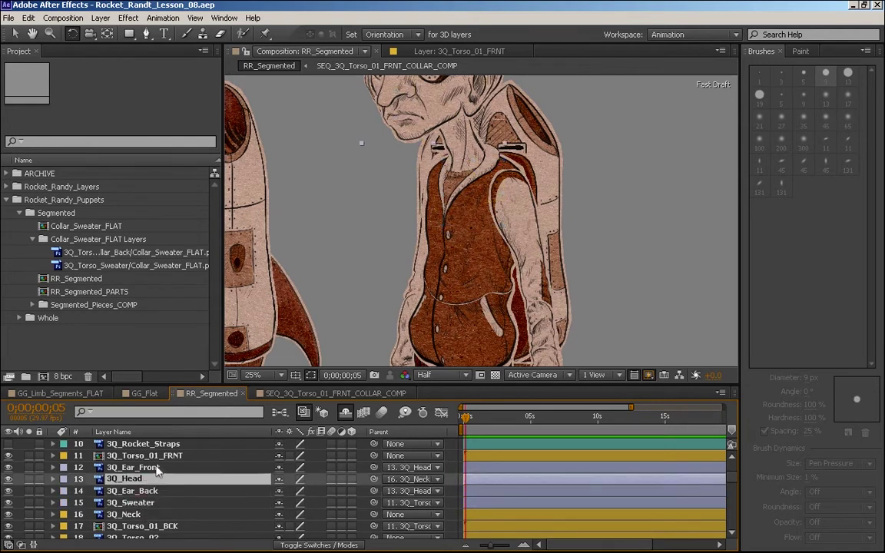
pyautogui.click(138, 458)
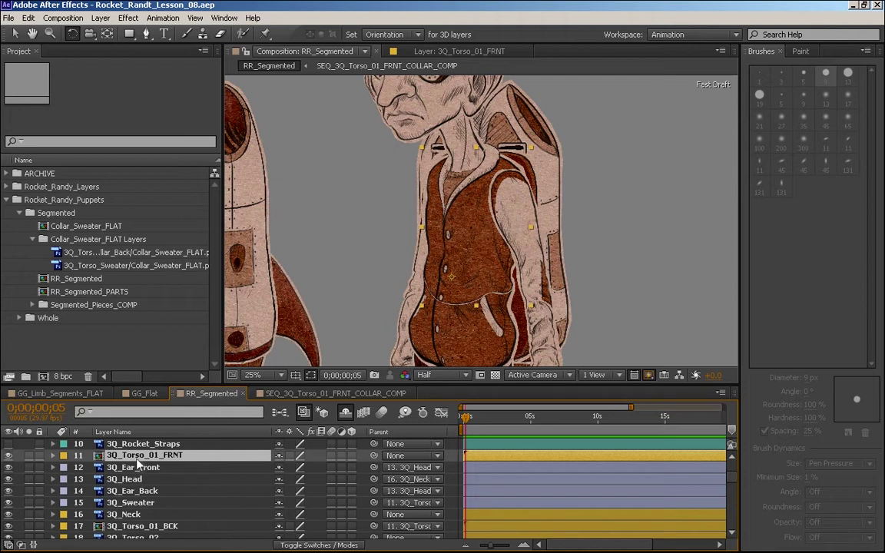
# Step: Select the 3Q_Rocket_Straps layer and make it visible over the torso
pyautogui.hotkey('ctrl', 'Up')
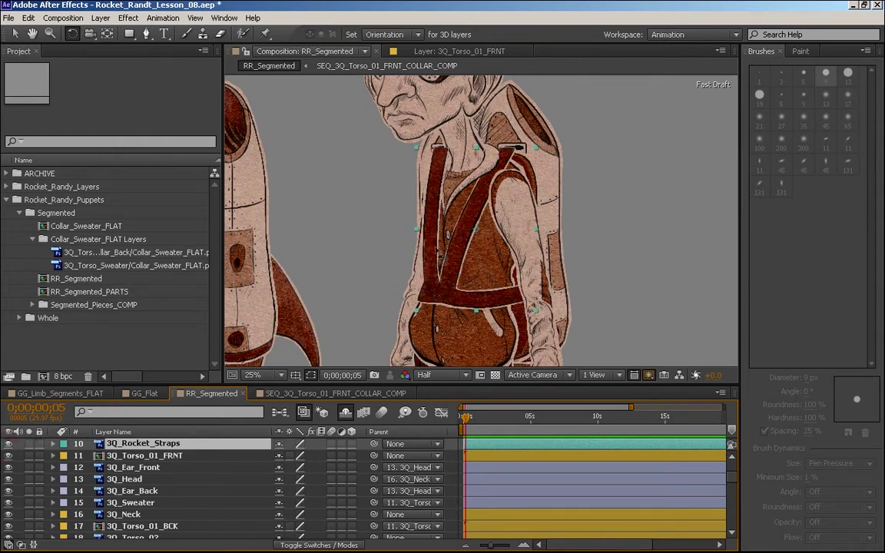
pyautogui.press('.')
pyautogui.moveTo(460, 279); pyautogui.dragTo(490, 162)
# Step: Draw a closed Pen mask on the 3Q_Rocket_Straps layer around the far-shoulder strap, from the neck down to the waist belt
pyautogui.click(149, 34)
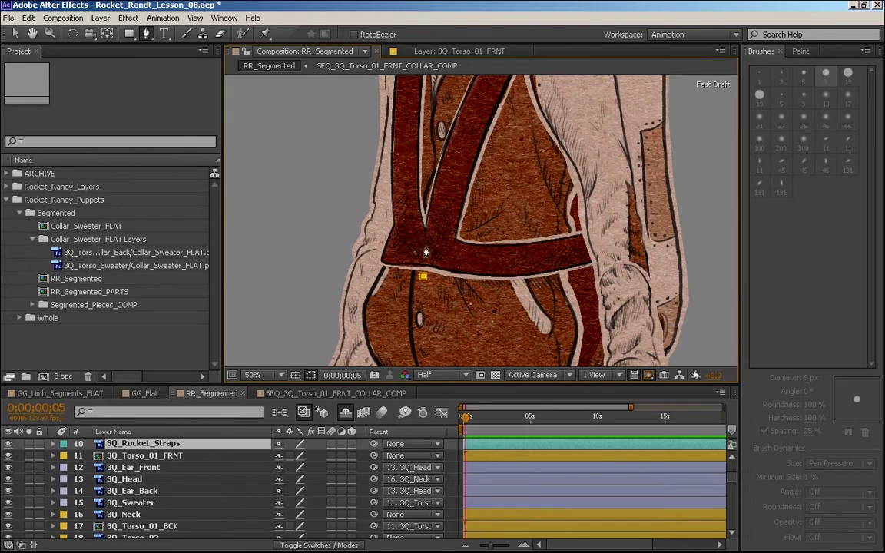
pyautogui.moveTo(421, 276); pyautogui.dragTo(401, 425)
pyautogui.press('h')
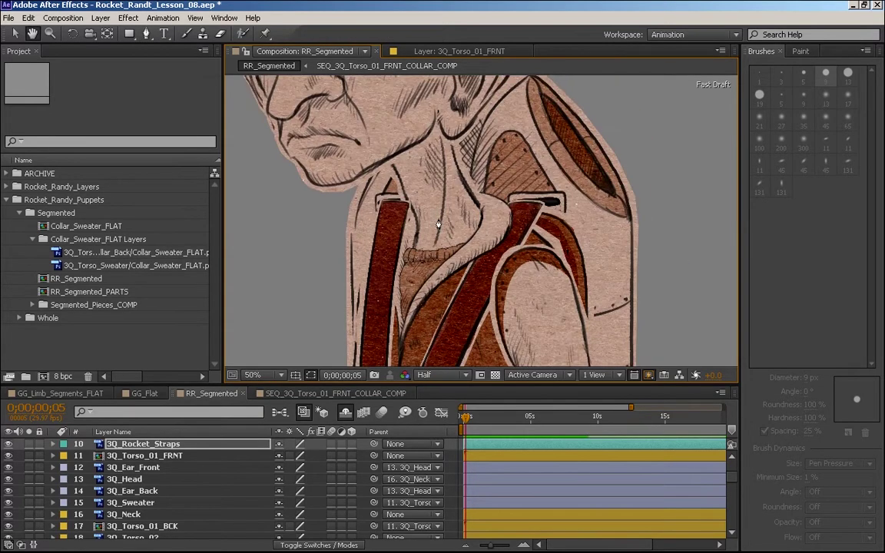
pyautogui.press('g')
pyautogui.click(447, 199)
pyautogui.click(391, 164)
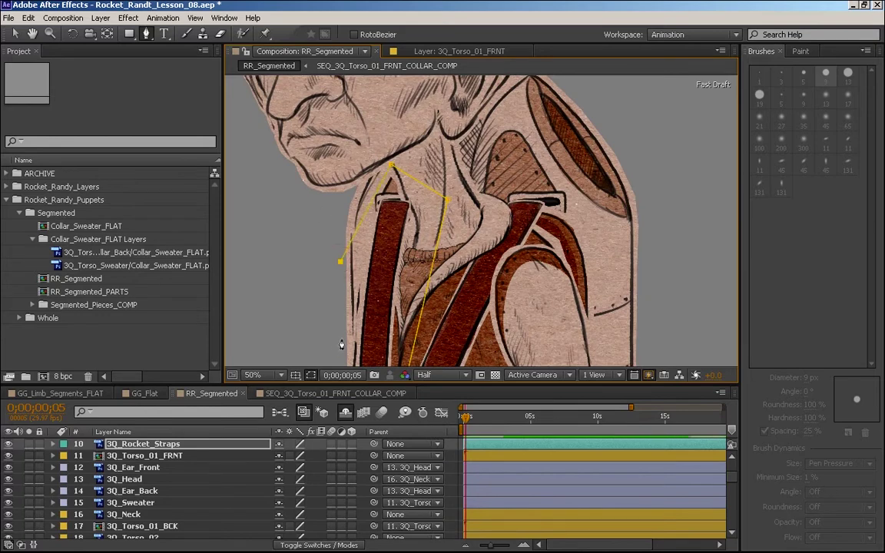
pyautogui.press('h')
pyautogui.moveTo(310, 332); pyautogui.dragTo(322, 169)
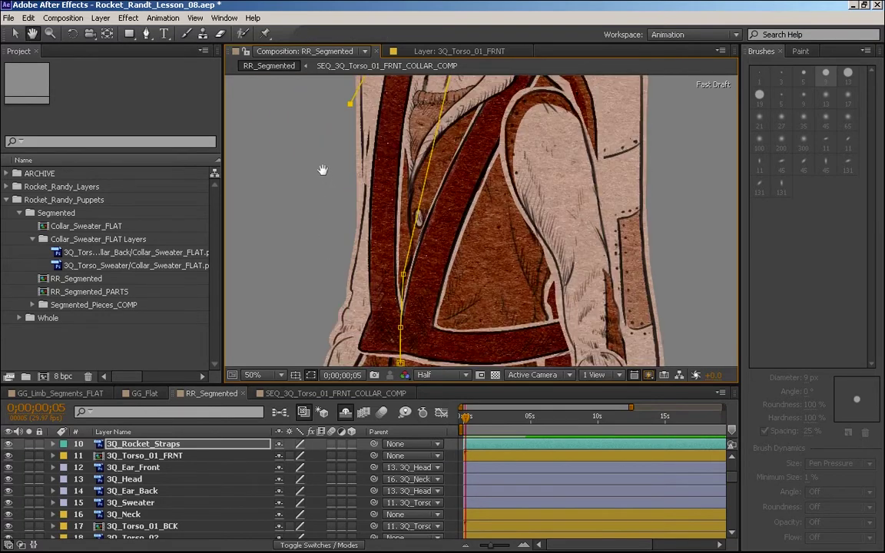
pyautogui.press('g')
pyautogui.click(329, 307)
pyautogui.click(338, 355)
pyautogui.click(400, 361)
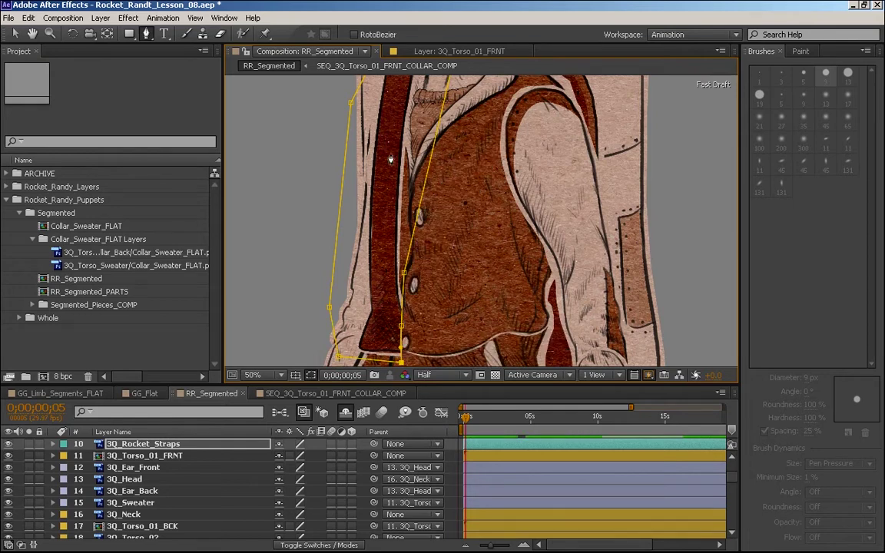
# Step: Rename the masked straps layer as 3Q_Rocket_Straps_FRONT
pyautogui.click(153, 444)
pyautogui.press('Return')
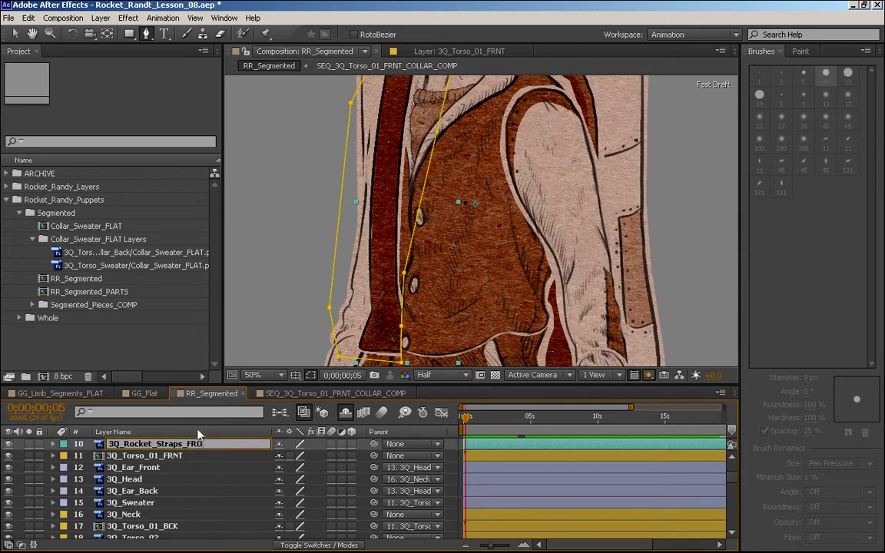
pyautogui.press('Return')
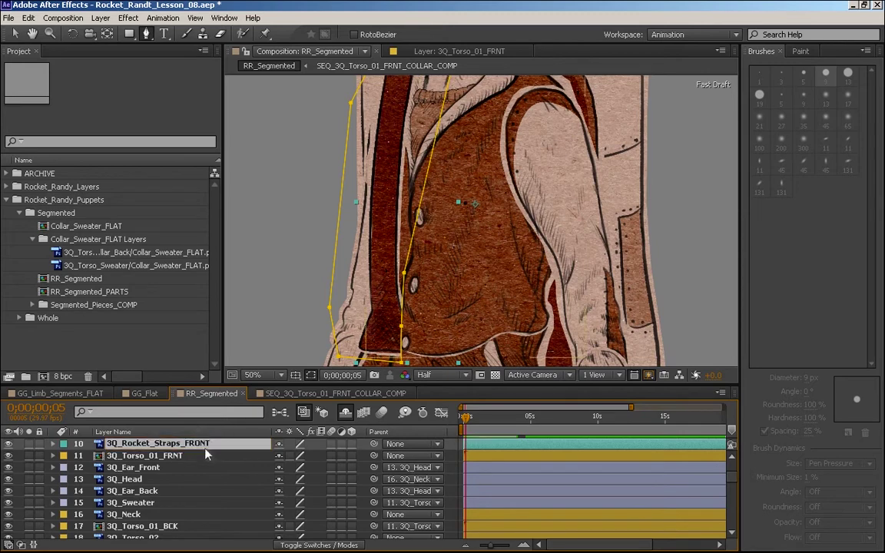
# Step: Duplicate the 3Q_Rocket_Straps_FRONT layer and rename the copy as 3Q_Rocket_Straps_BACK
pyautogui.hotkey('ctrl', 'd')
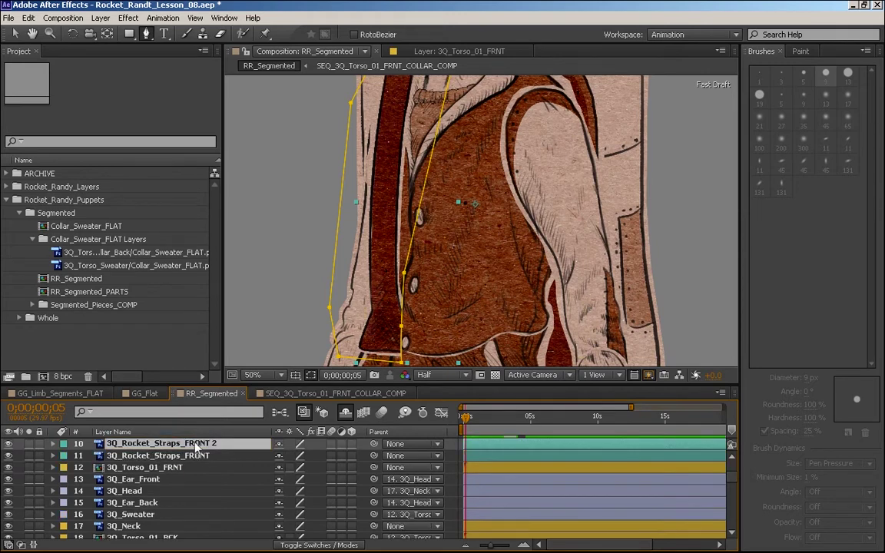
pyautogui.press('Return')
pyautogui.moveTo(187, 443); pyautogui.dragTo(305, 441)
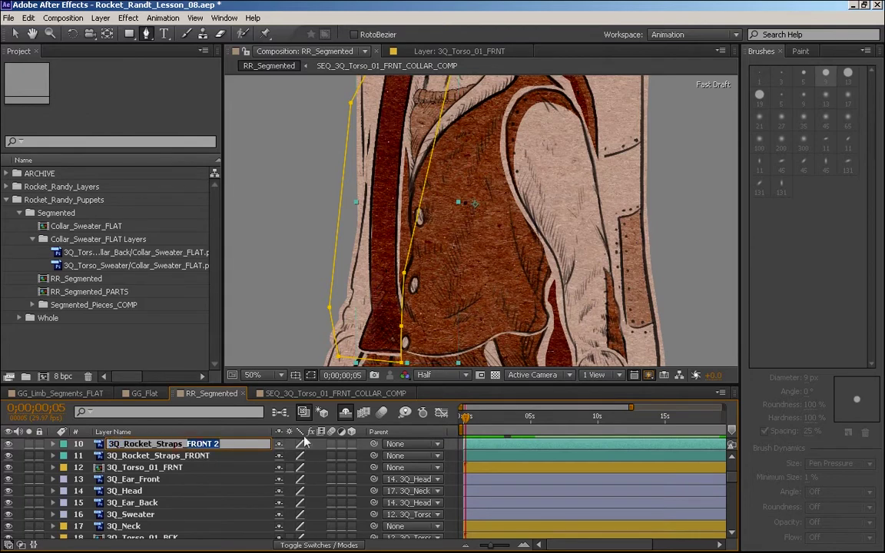
pyautogui.write('BACK')
pyautogui.press('Return')
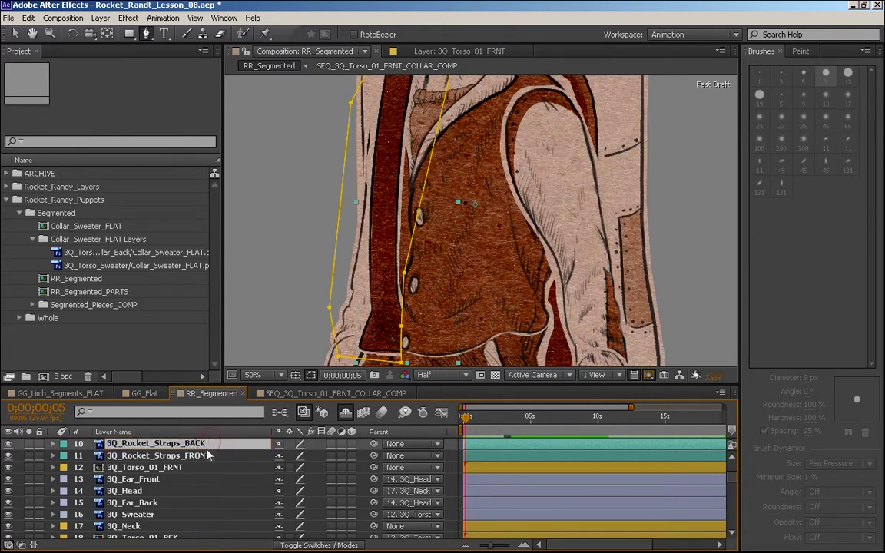
# Step: Place 3Q_Rocket_Straps_BACK beneath 3Q_Rocket_Straps_FRONT and set the FRONT layer's mask mode to Subtract
pyautogui.moveTo(158, 444); pyautogui.dragTo(169, 461)
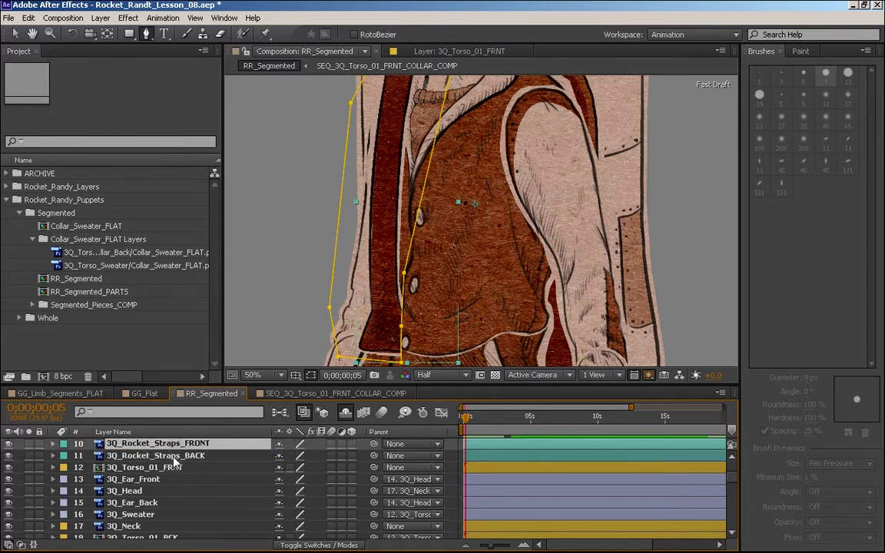
pyautogui.press('m')
pyautogui.click(296, 455)
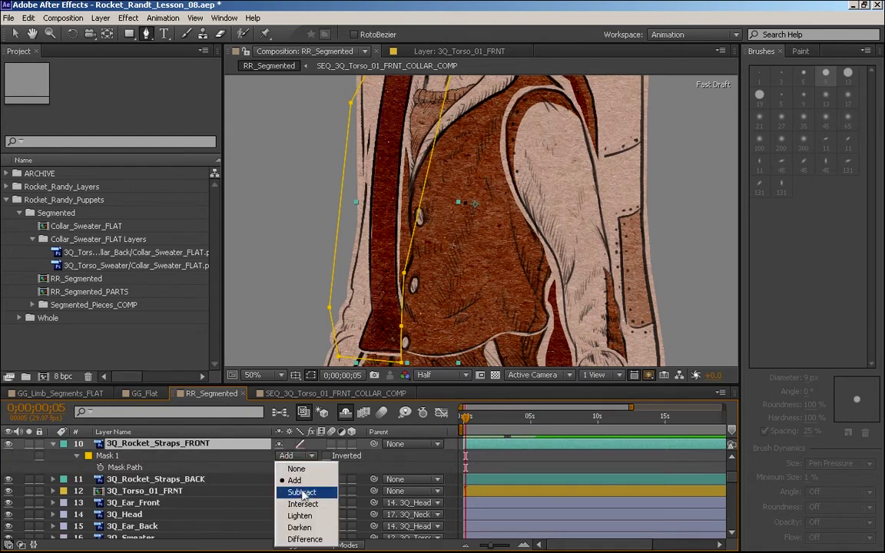
pyautogui.click(307, 492)
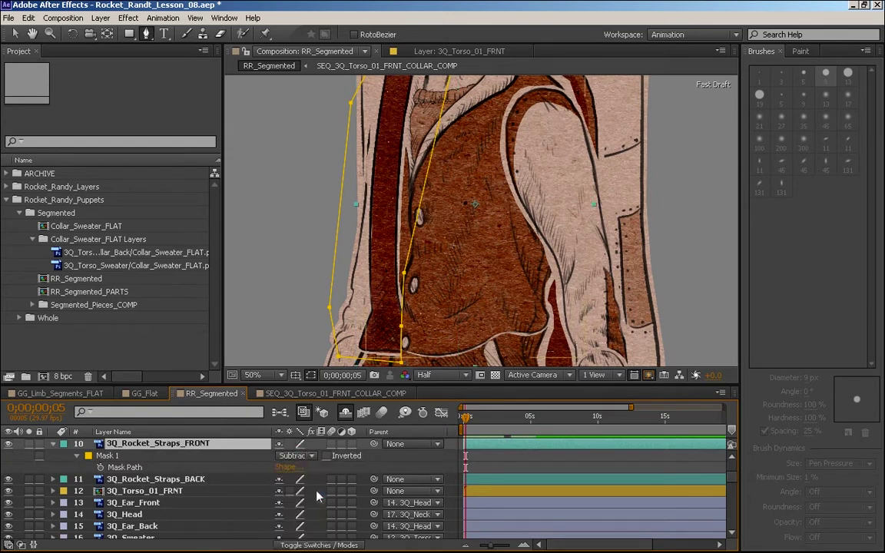
pyautogui.click(53, 443)
# Step: Move the 3Q_Rocket_Straps_BACK layer down the stack to between 3Q_Neck and 3Q_Torso_01_BCK
pyautogui.click(119, 455)
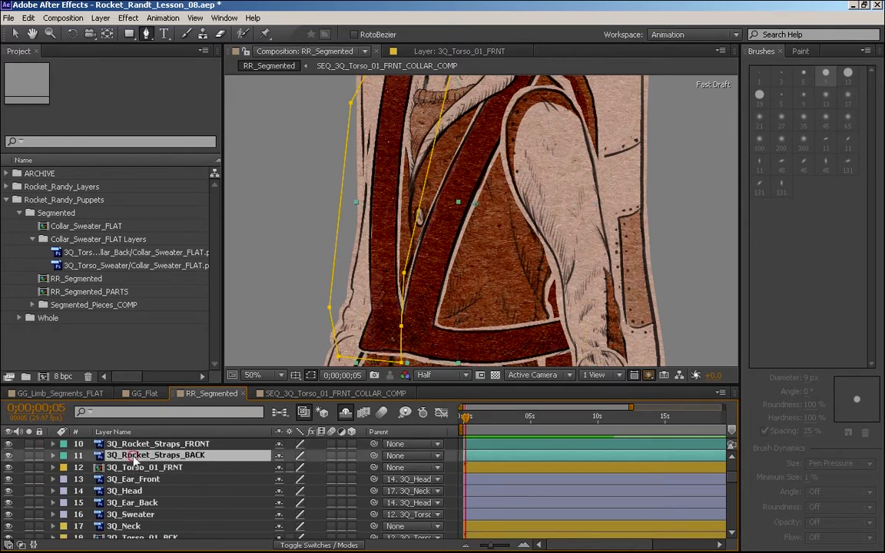
pyautogui.moveTo(129, 455); pyautogui.dragTo(163, 477)
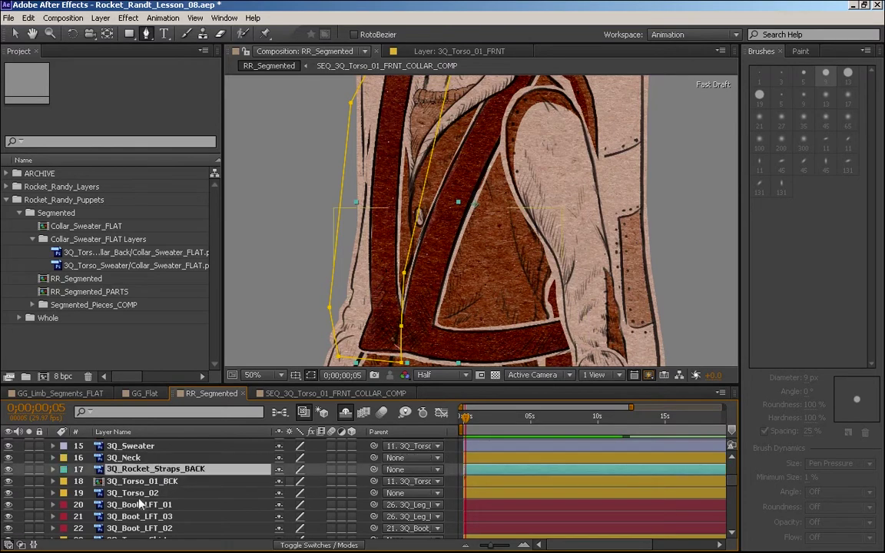
pyautogui.press('h')
pyautogui.moveTo(434, 197); pyautogui.dragTo(480, 250)
pyautogui.press('g')
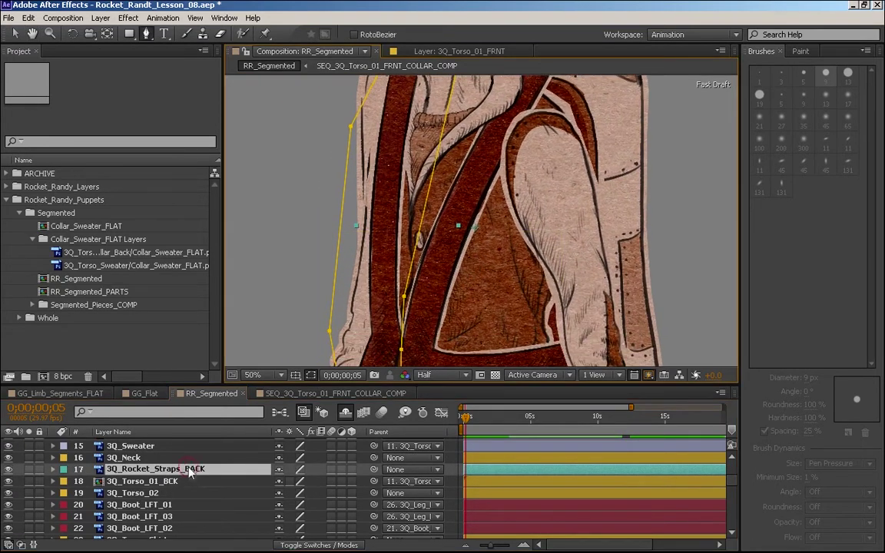
# Step: Try 3Q_Rocket_Straps_BACK one level lower, beneath 3Q_Torso_01_BCK, and bring it back above that layer
pyautogui.hotkey('ctrl', '[')
pyautogui.press('h')
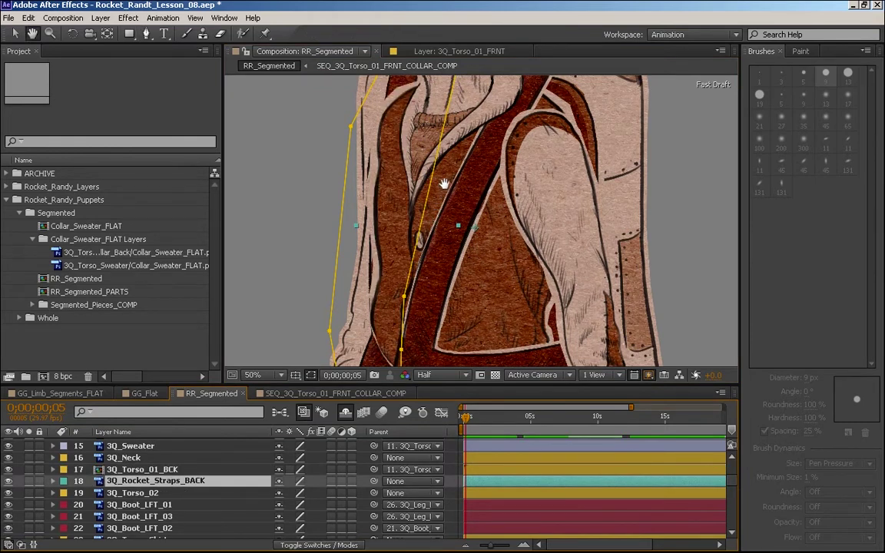
pyautogui.moveTo(439, 212); pyautogui.dragTo(423, 297)
pyautogui.press('g')
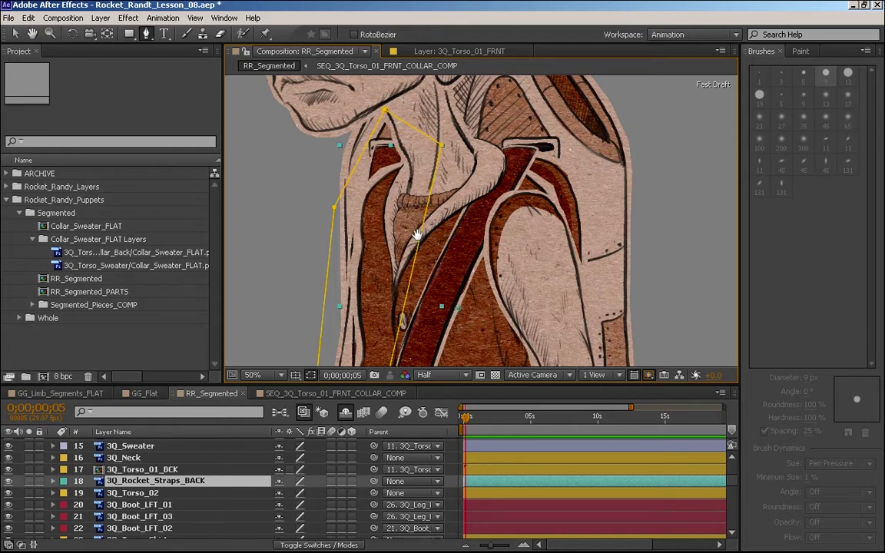
pyautogui.hotkey('ctrl', ']')
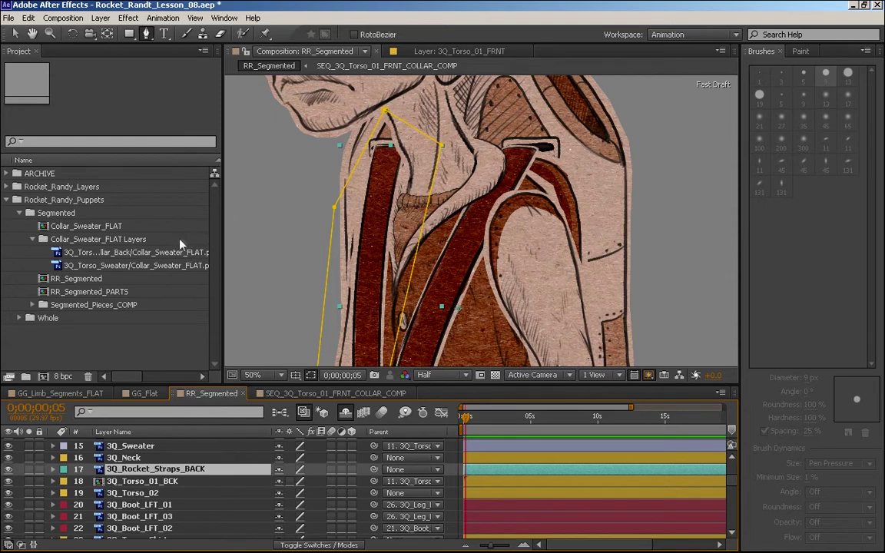
# Step: Solo the 3Q_Rocket_Straps_BACK and 3Q_Torso_01_BCK layers and select the back strap layer
pyautogui.click(178, 481)
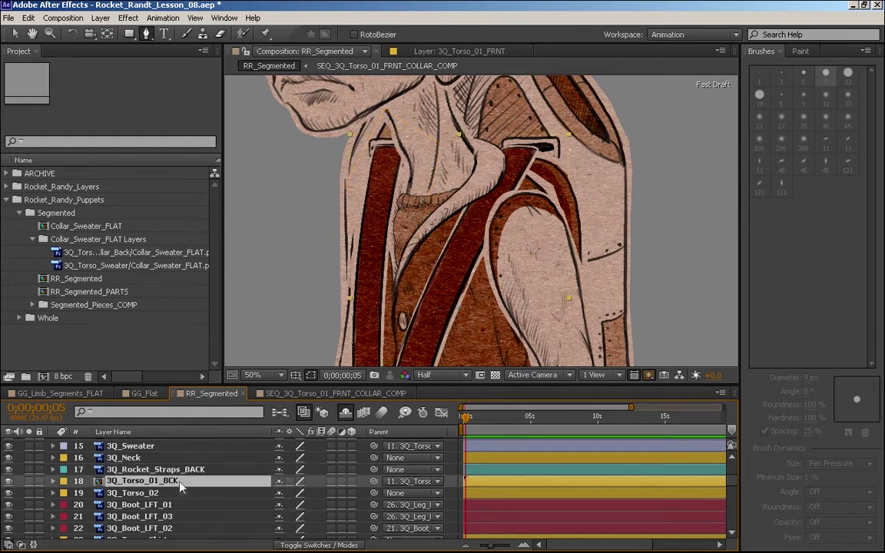
pyautogui.click(29, 479)
pyautogui.click(29, 481)
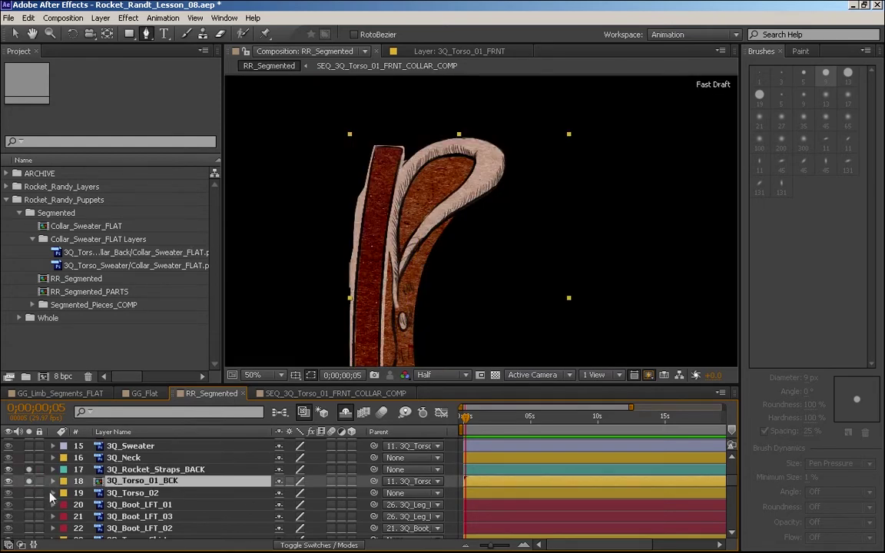
pyautogui.moveTo(408, 257)
pyautogui.mouseDown()
pyautogui.moveTo(415, 227)
pyautogui.moveTo(411, 246)
pyautogui.mouseUp()
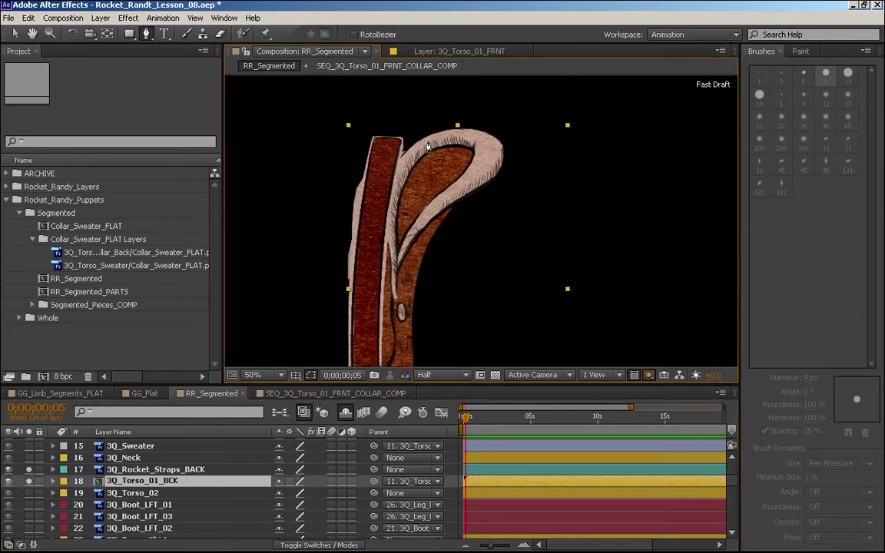
pyautogui.rightClick(392, 137)
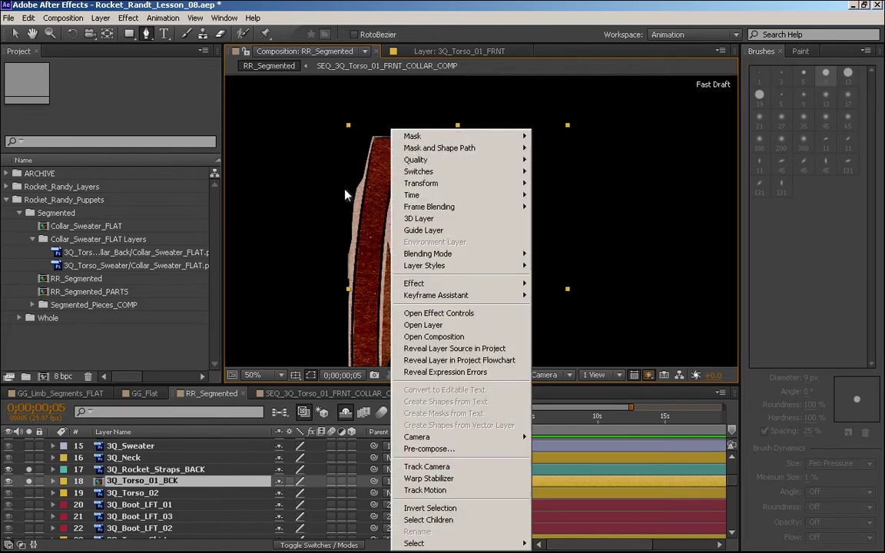
pyautogui.click(230, 53)
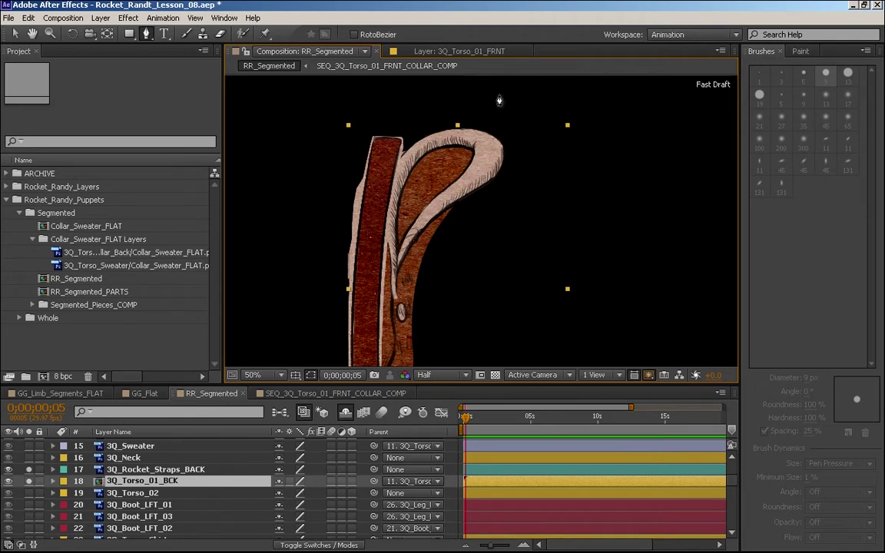
pyautogui.click(142, 469)
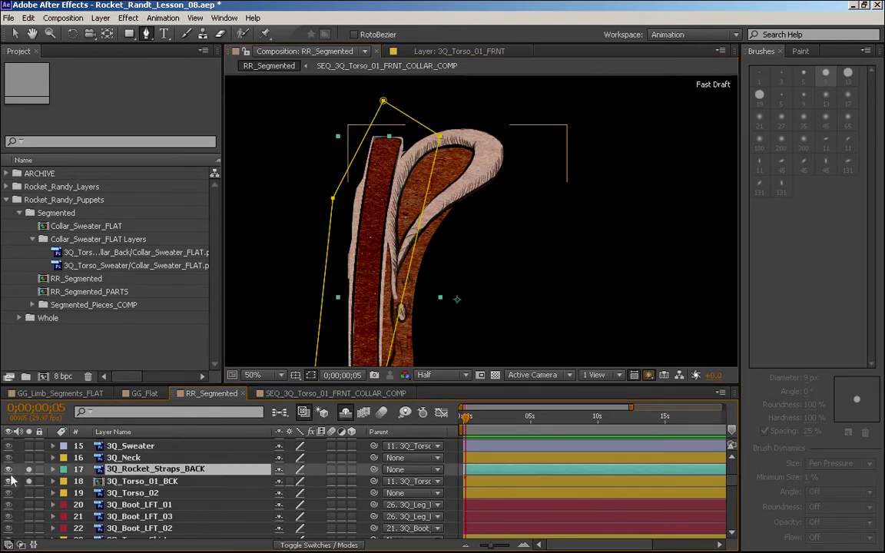
# Step: Open the 3Q_Torso_01_BCK precomp and examine its collar and torso layers, selecting each in turn
pyautogui.doubleClick(128, 481)
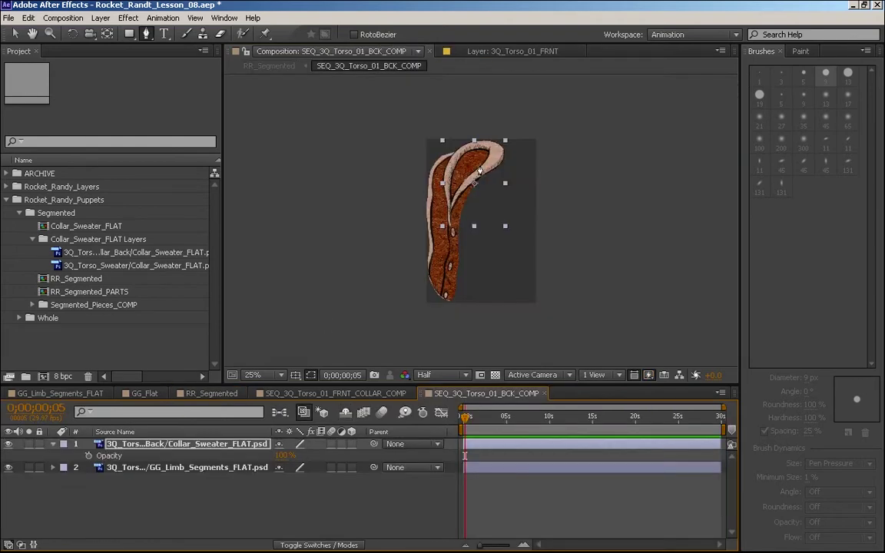
pyautogui.press('.')
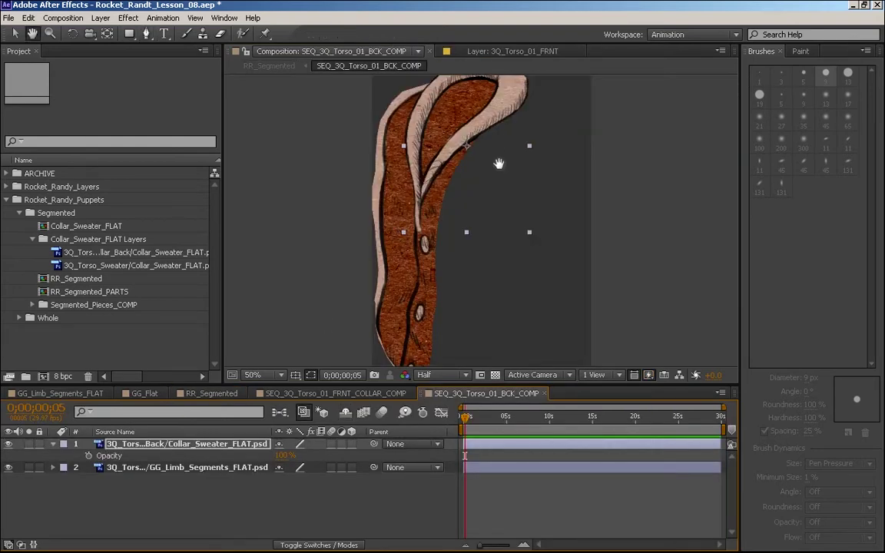
pyautogui.moveTo(397, 235); pyautogui.dragTo(390, 328)
pyautogui.click(132, 469)
pyautogui.click(137, 446)
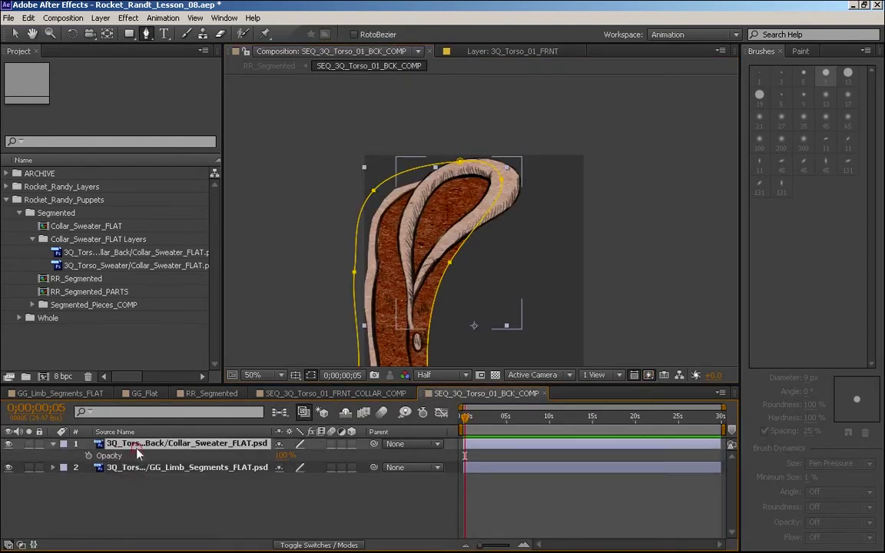
# Step: Hide the collar layer inside SEQ_3Q_Torso_01_BCK_COMP and paste its copy into RR_Segmented directly above 3Q_Torso_01_BCK
pyautogui.click(8, 445)
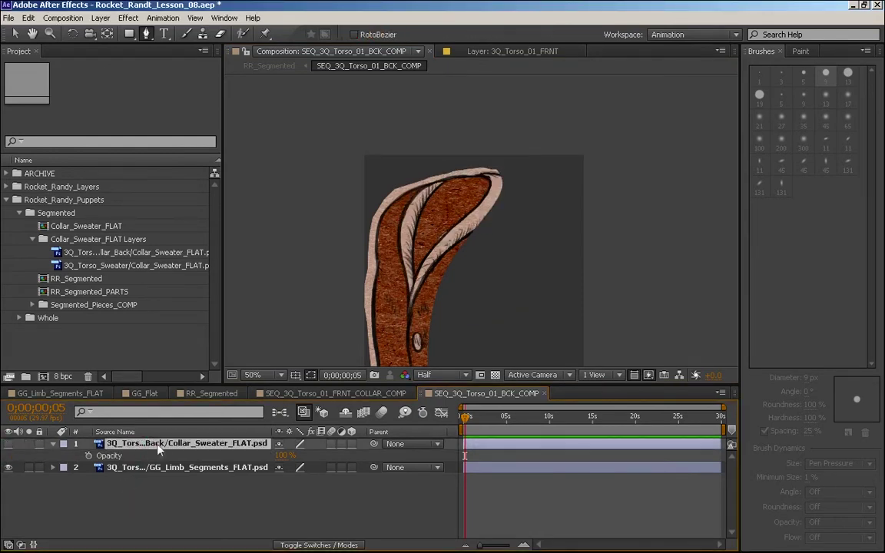
pyautogui.click(384, 393)
pyautogui.click(458, 394)
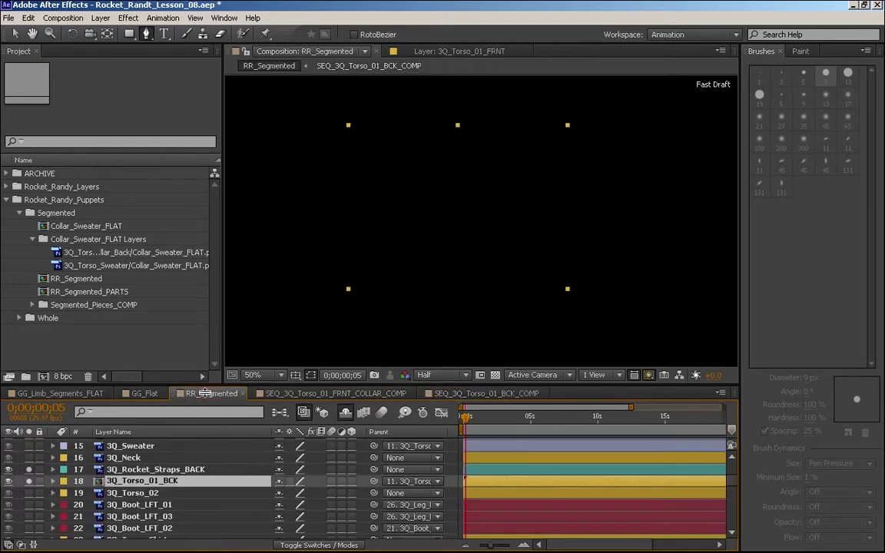
pyautogui.click(211, 392)
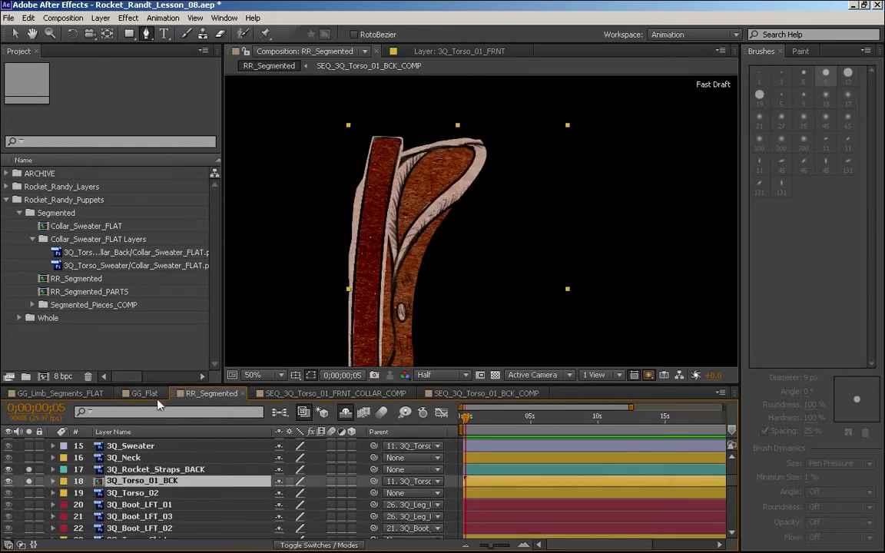
pyautogui.hotkey('ctrl', 'v')
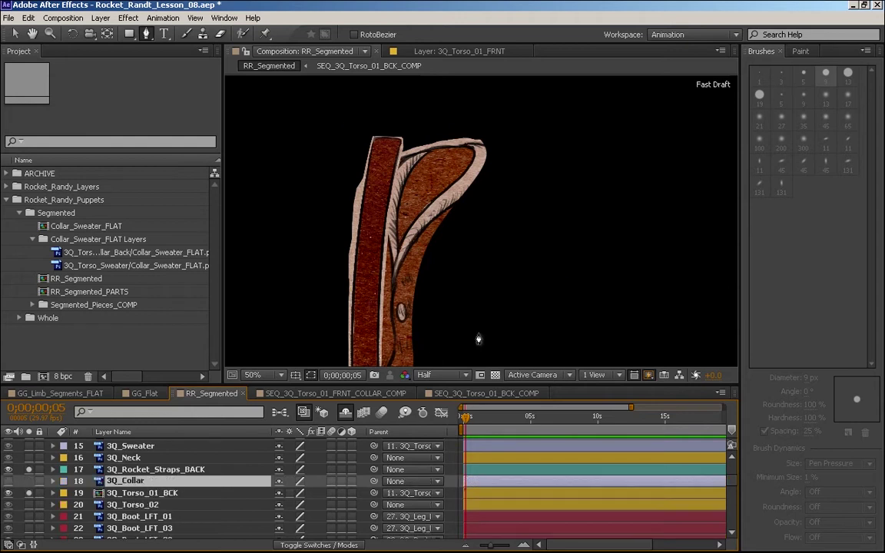
# Step: Make the pasted 3Q_Collar layer visible and solo it together with the back straps and torso
pyautogui.scroll(-7, 478, 338)
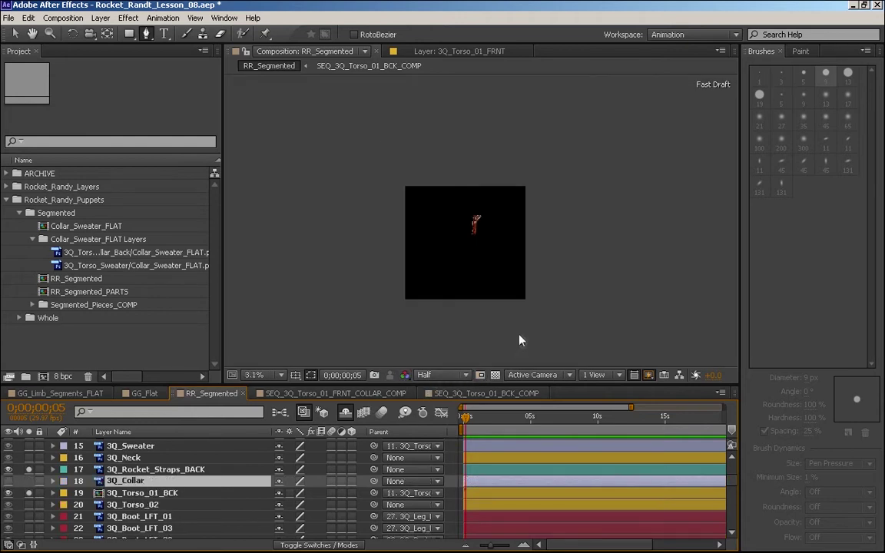
pyautogui.scroll(-1, 519, 340)
pyautogui.scroll(5, 603, 351)
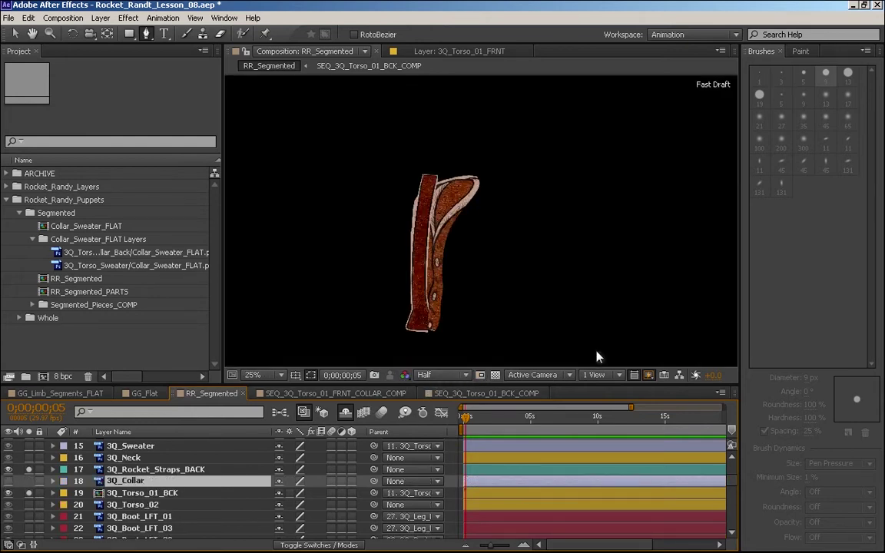
pyautogui.scroll(-5, 597, 354)
pyautogui.press('.')
pyautogui.press('.')
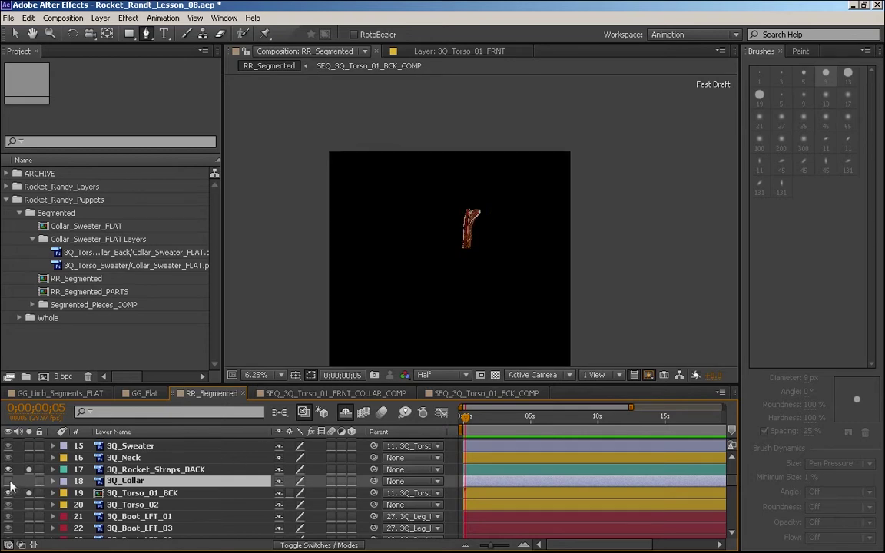
pyautogui.click(10, 481)
pyautogui.click(29, 482)
# Step: Move the 3Q_Collar artwork from the corner of the composition onto the collar area of 3Q_Torso_01_BCK
pyautogui.press('v')
pyautogui.moveTo(341, 163); pyautogui.dragTo(474, 200)
pyautogui.scroll(8, 473, 201)
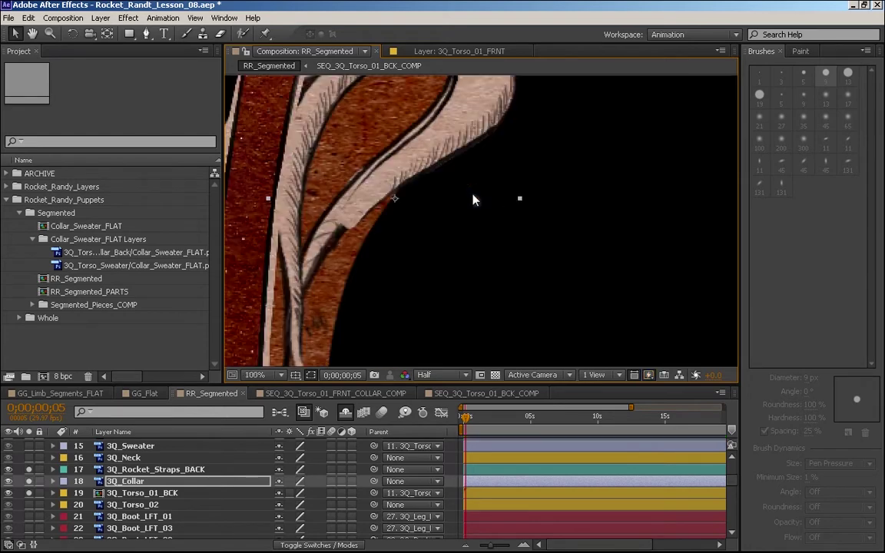
pyautogui.press('h')
pyautogui.moveTo(478, 193); pyautogui.dragTo(595, 187)
pyautogui.press('v')
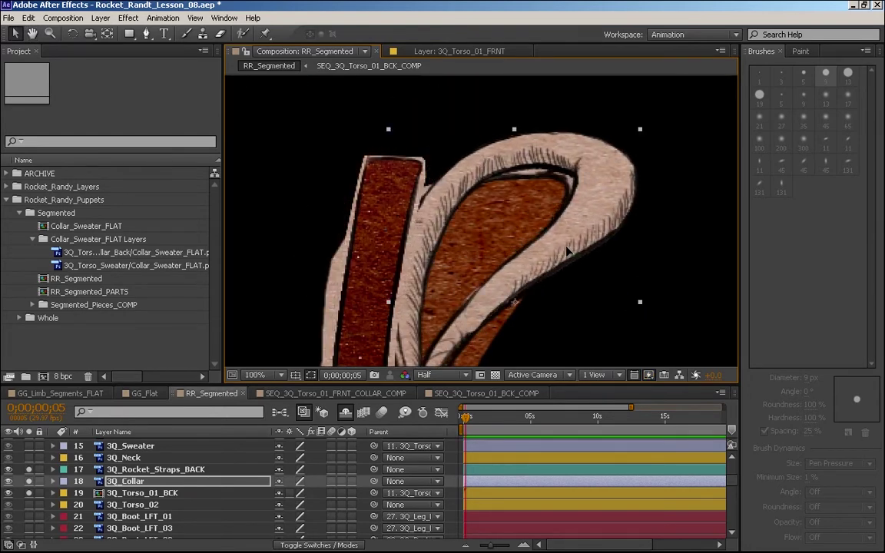
# Step: Show the collar inside the 3Q_Torso_01_BCK precomp for comparison, glance at the front collar precomp and return to RR_Segmented
pyautogui.doubleClick(174, 492)
pyautogui.click(8, 443)
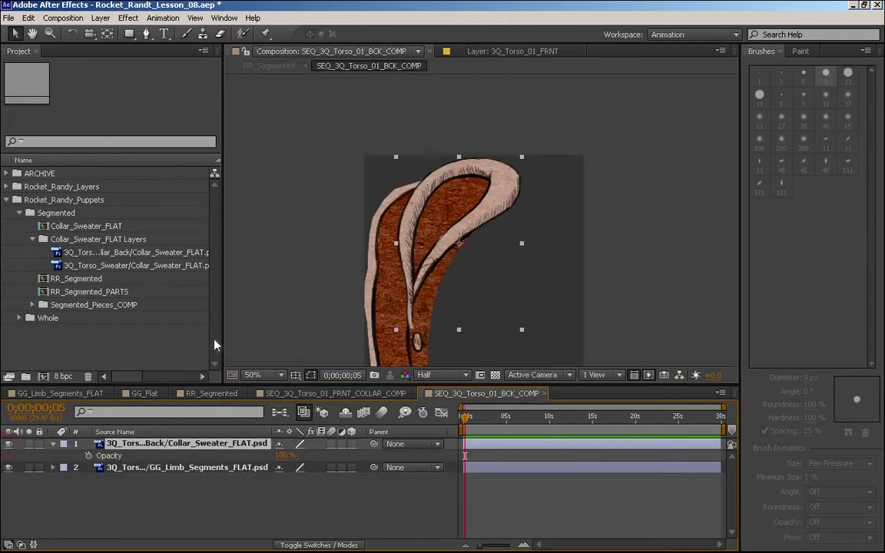
pyautogui.click(332, 393)
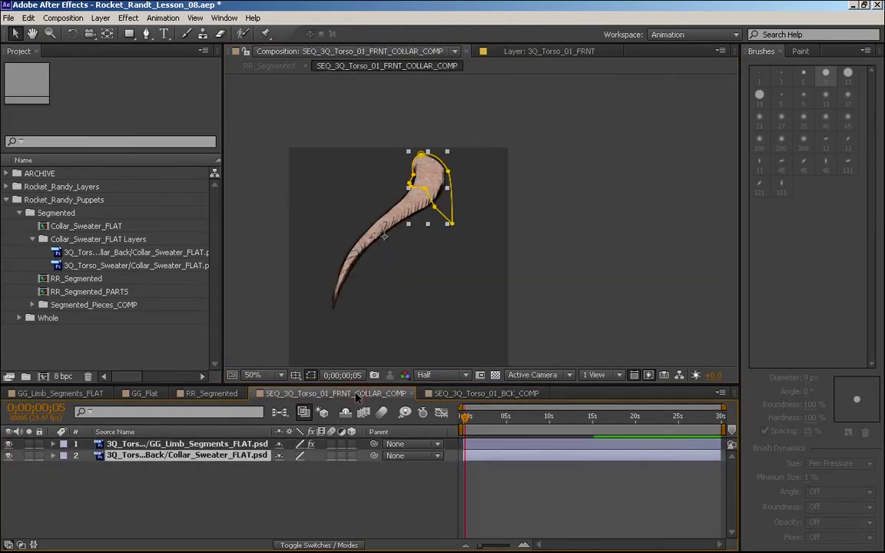
pyautogui.click(209, 393)
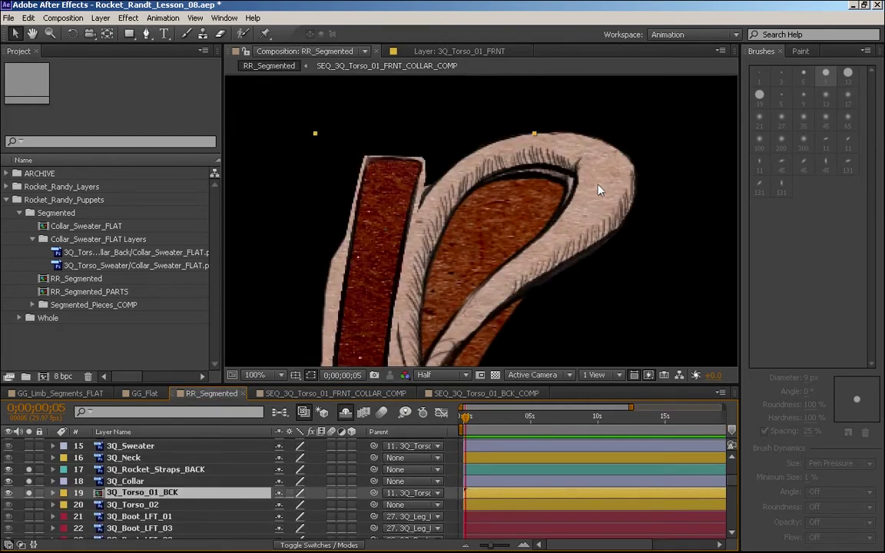
# Step: Align 3Q_Collar precisely over the torso's collar while its opacity is lowered to 61%, and restore the opacity to 100%
pyautogui.click(127, 468)
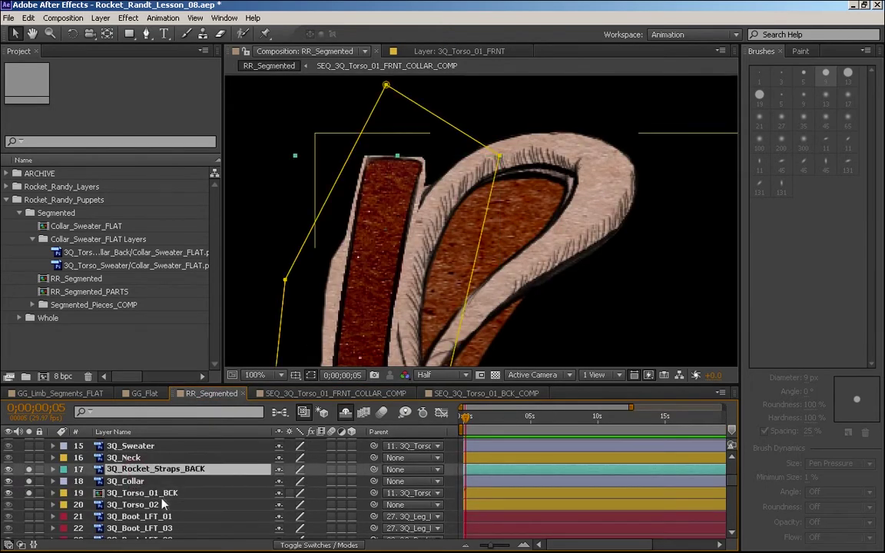
pyautogui.click(140, 480)
pyautogui.press('t')
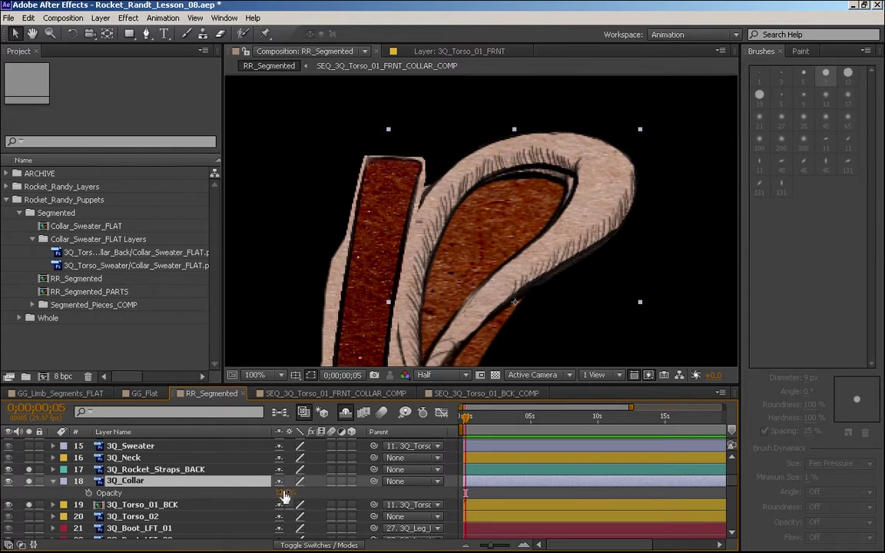
pyautogui.moveTo(282, 492); pyautogui.dragTo(251, 483)
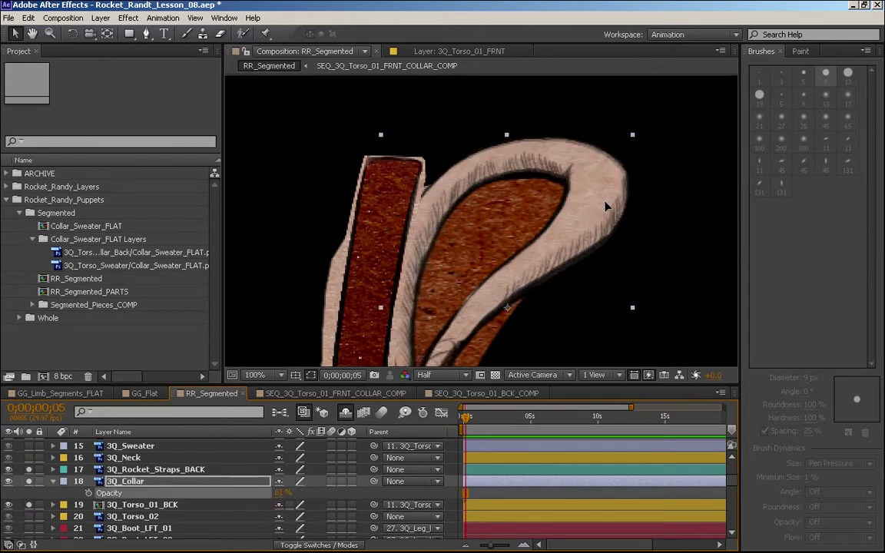
pyautogui.click(284, 492)
# Step: Hide the original collar inside the 3Q_Torso_01_BCK precomp and close both torso precomps
pyautogui.doubleClick(142, 504)
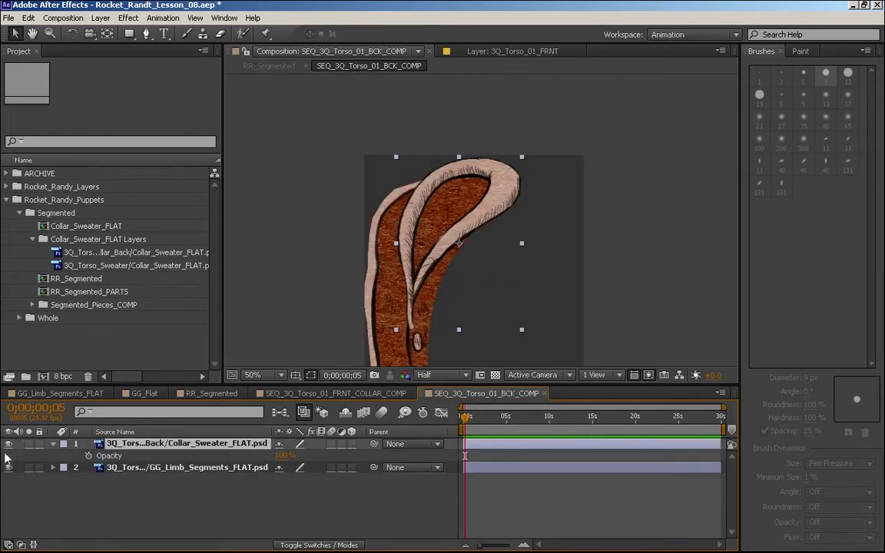
pyautogui.click(8, 444)
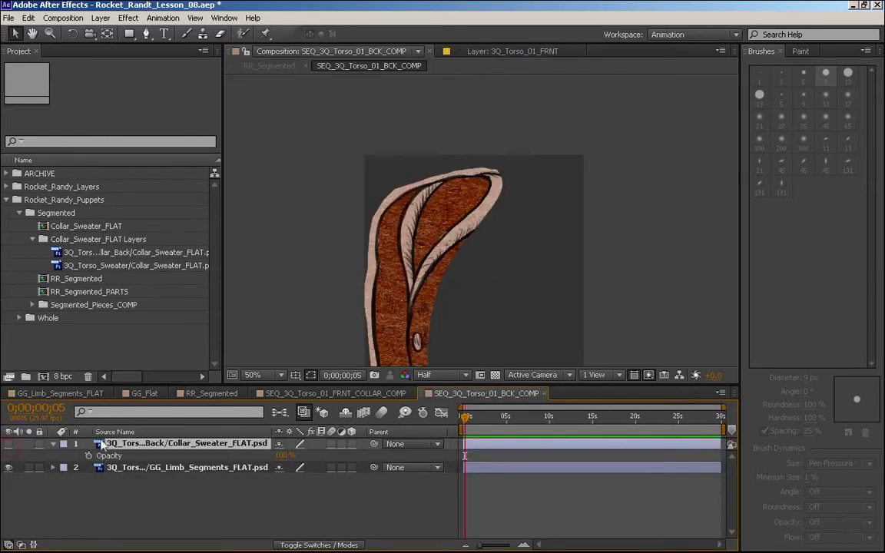
pyautogui.click(542, 393)
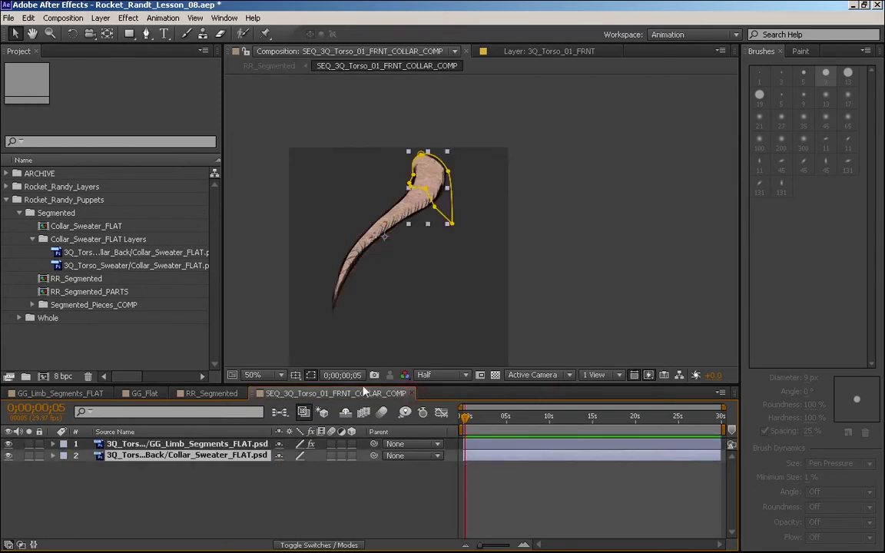
pyautogui.click(411, 393)
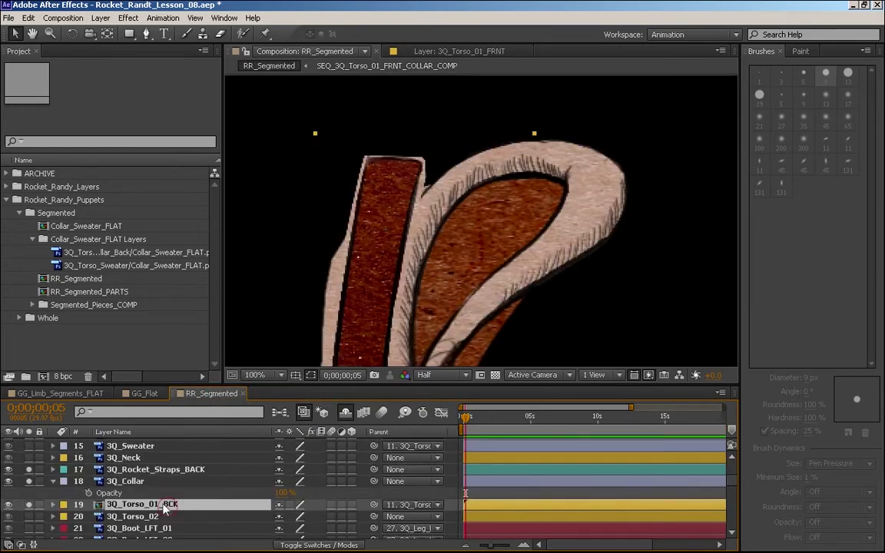
# Step: Compare the torso with and without 3Q_Collar, and view the collar artwork alone in its layer view
pyautogui.click(139, 481)
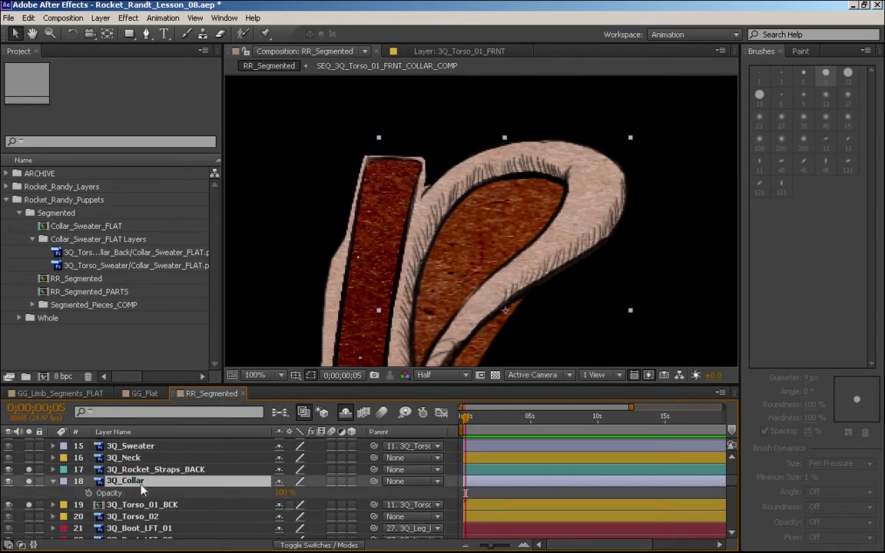
pyautogui.click(8, 480)
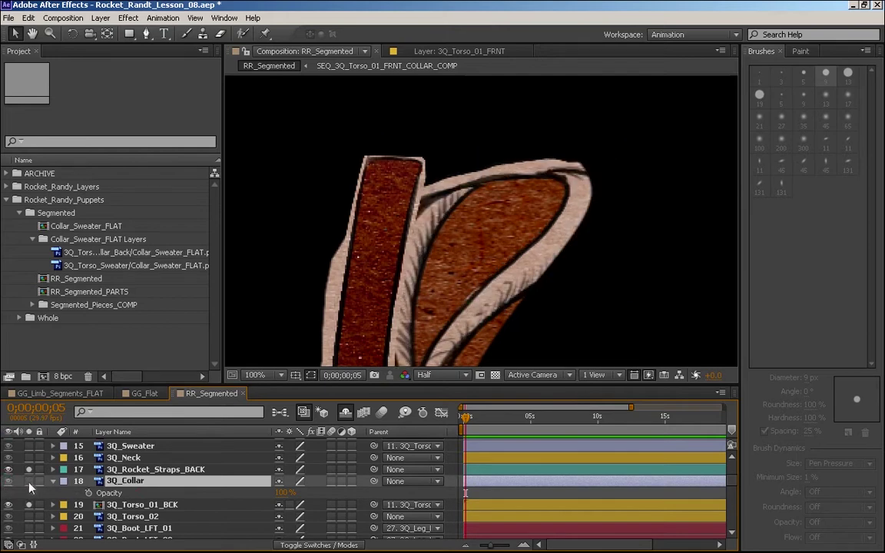
pyautogui.click(29, 482)
pyautogui.doubleClick(146, 482)
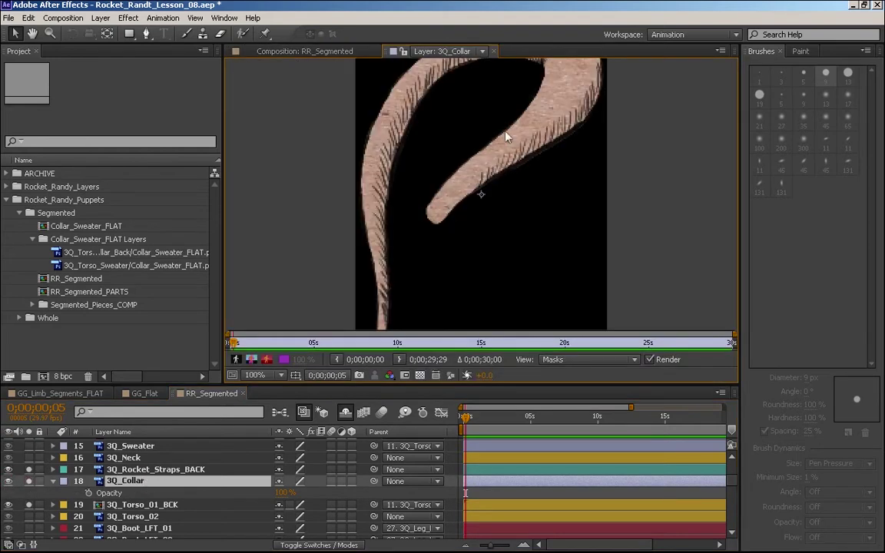
pyautogui.click(491, 52)
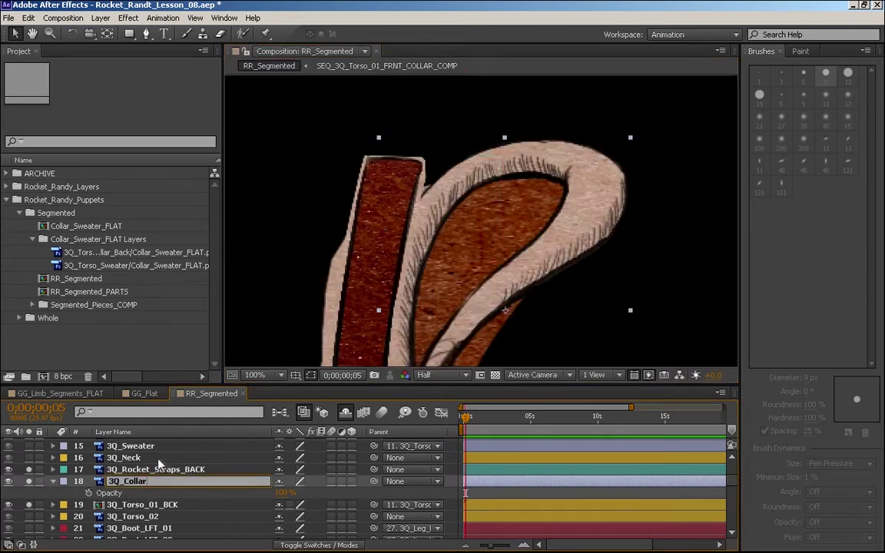
# Step: Rename the 3Q_Collar layer as 3Q_Collar_Back and move it above 3Q_Rocket_Straps_BACK
pyautogui.write('ack')
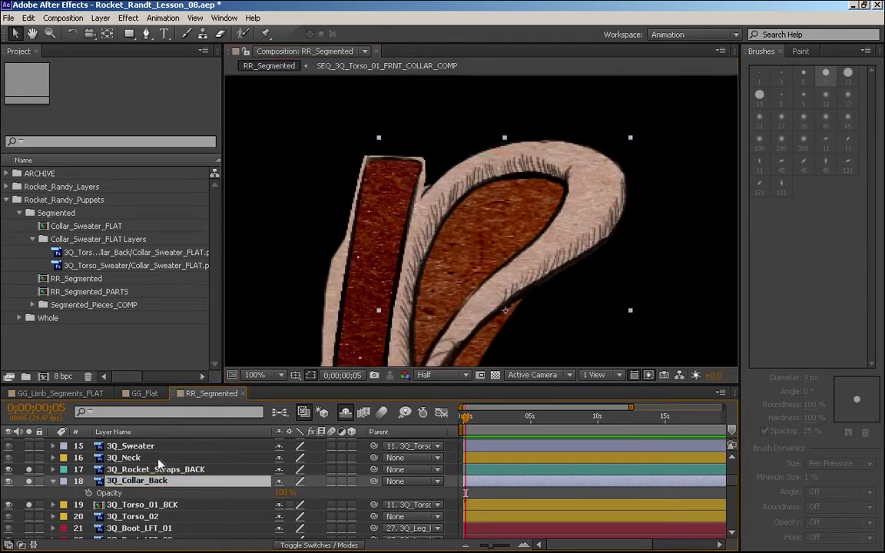
pyautogui.press('Return')
pyautogui.moveTo(138, 475); pyautogui.dragTo(141, 461)
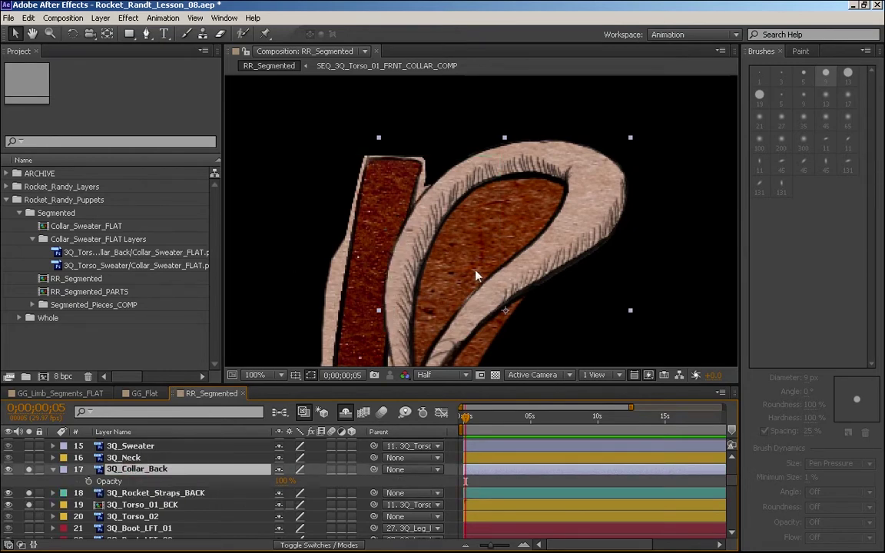
# Step: Parent the 3Q_Collar_Back layer to 3Q_Torso_01_BCK
pyautogui.press('space')
pyautogui.moveTo(460, 306); pyautogui.dragTo(466, 192)
pyautogui.moveTo(439, 272); pyautogui.dragTo(519, 293)
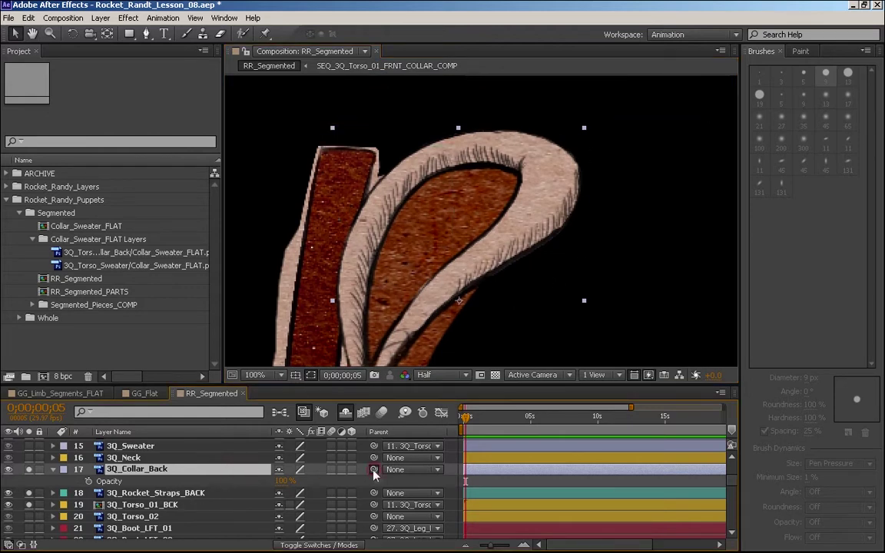
pyautogui.moveTo(373, 469); pyautogui.dragTo(180, 504)
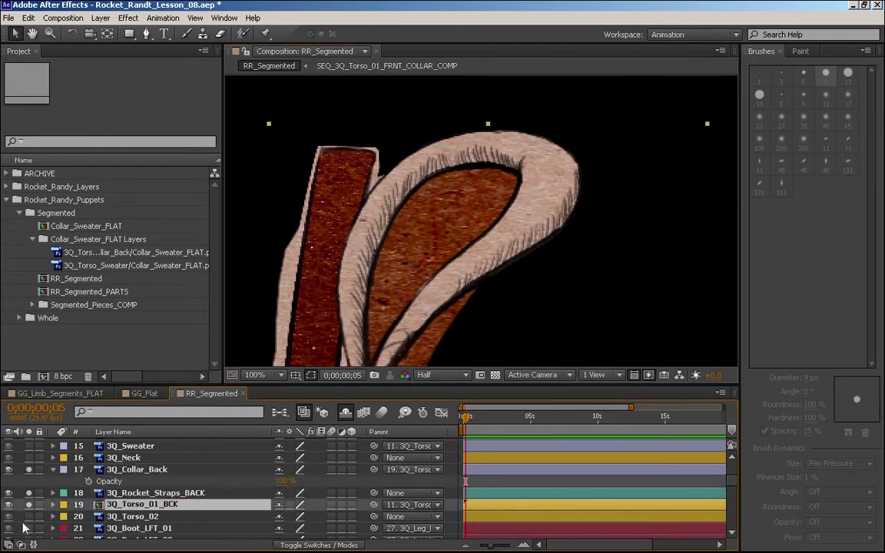
# Step: Check the collar with 3Q_Torso_01_BCK hidden, and unsolo the back collar, back straps and back torso layers
pyautogui.click(8, 505)
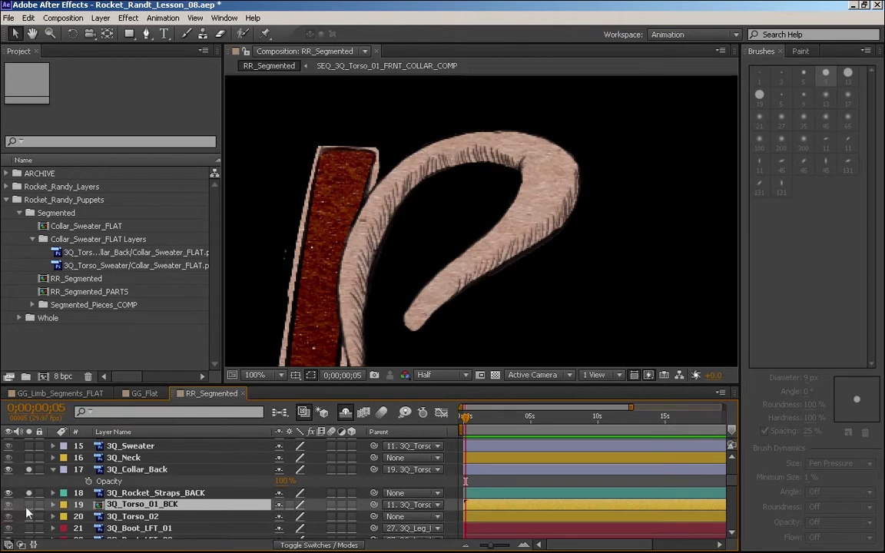
pyautogui.click(28, 505)
pyautogui.moveTo(29, 470); pyautogui.dragTo(29, 506)
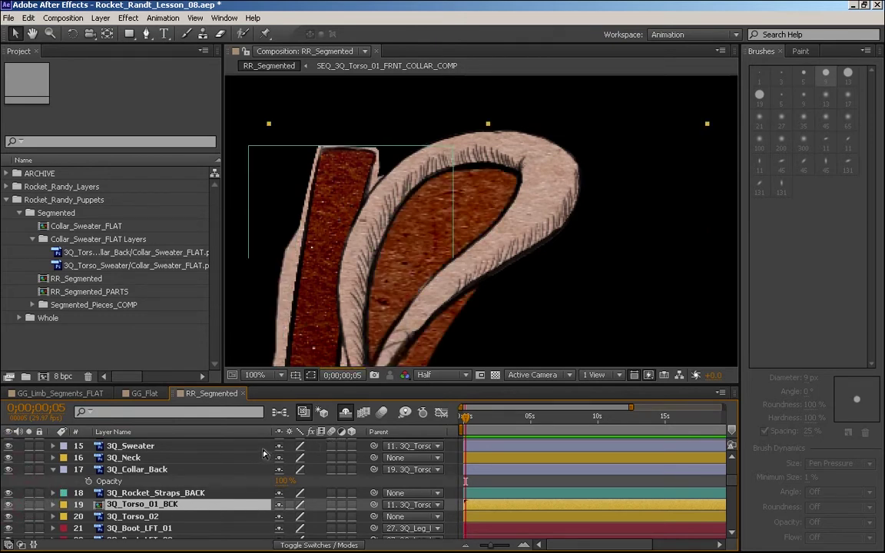
# Step: Turn on the visibility of the 3Q_Rocket_Buckle layer over the strap junction and select that layer
pyautogui.scroll(-2, 454, 174)
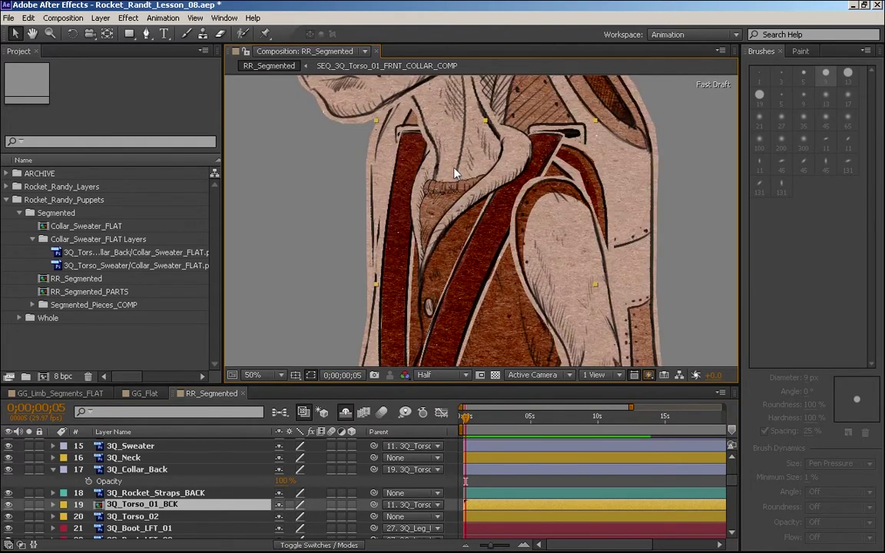
pyautogui.press('h')
pyautogui.moveTo(551, 238); pyautogui.dragTo(466, 290)
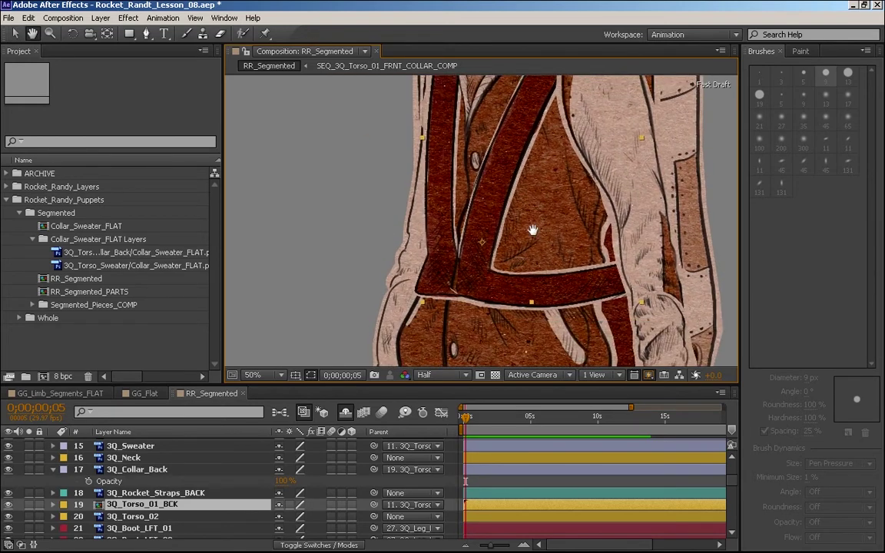
pyautogui.moveTo(476, 227); pyautogui.dragTo(479, 247)
pyautogui.press('v')
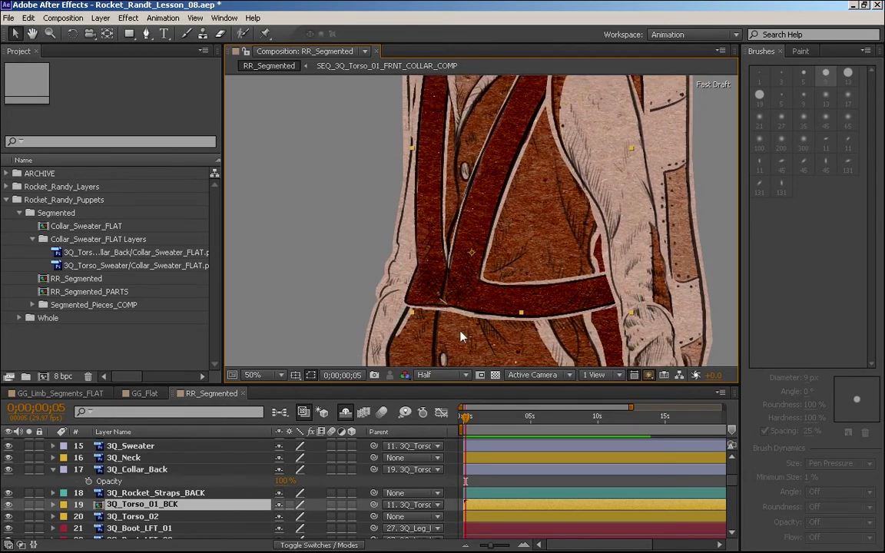
pyautogui.click(135, 494)
pyautogui.scroll(3, 438, 476)
pyautogui.click(158, 487)
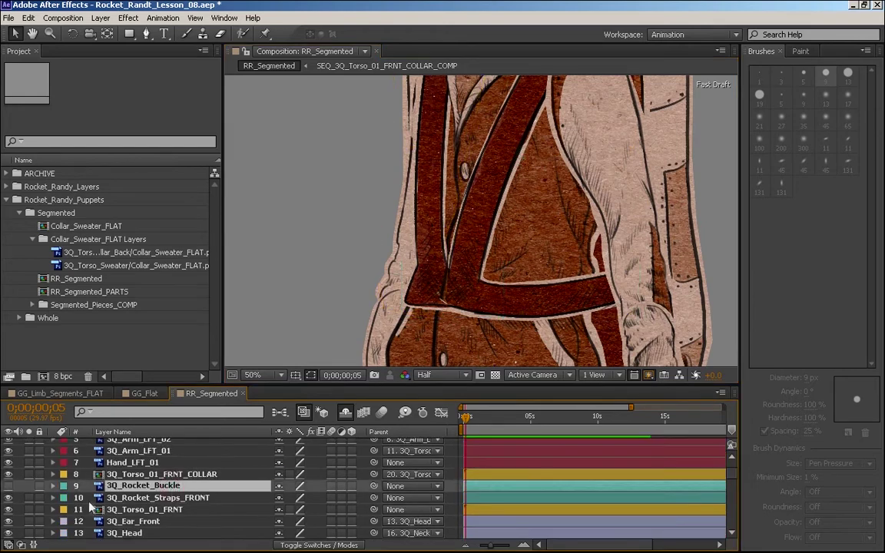
pyautogui.click(7, 485)
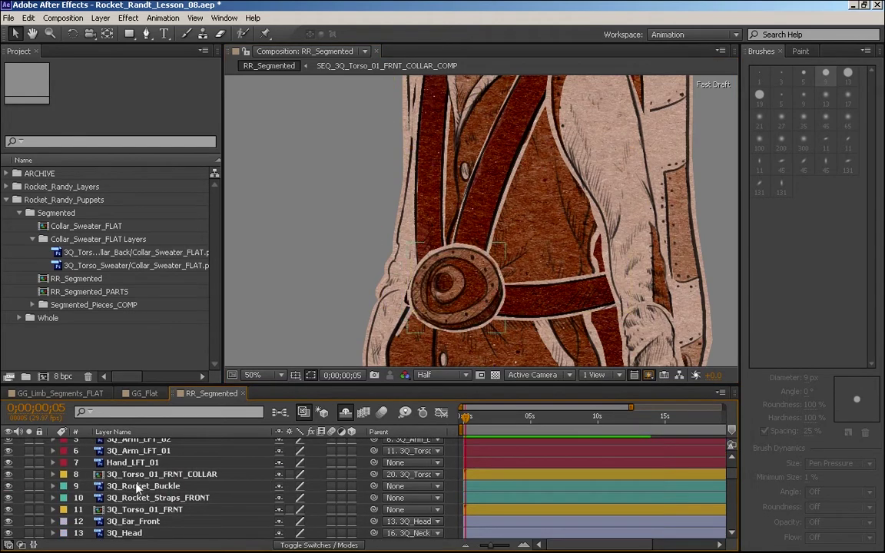
pyautogui.click(171, 488)
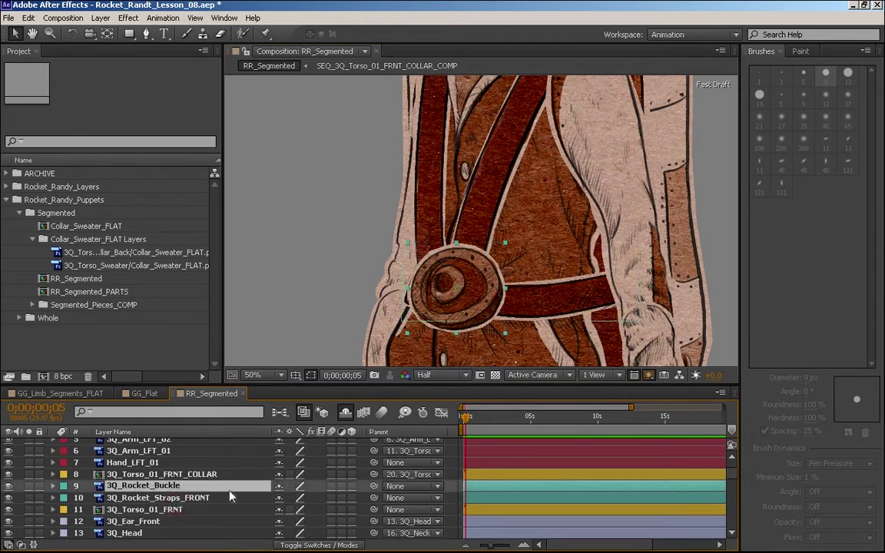
# Step: Parent the 3Q_Rocket_Straps_FRONT and 3Q_Rocket_Straps_BACK layers together to 3Q_Torso_01_FRNT
pyautogui.click(209, 507)
pyautogui.click(205, 497)
pyautogui.scroll(-5, 50, 512)
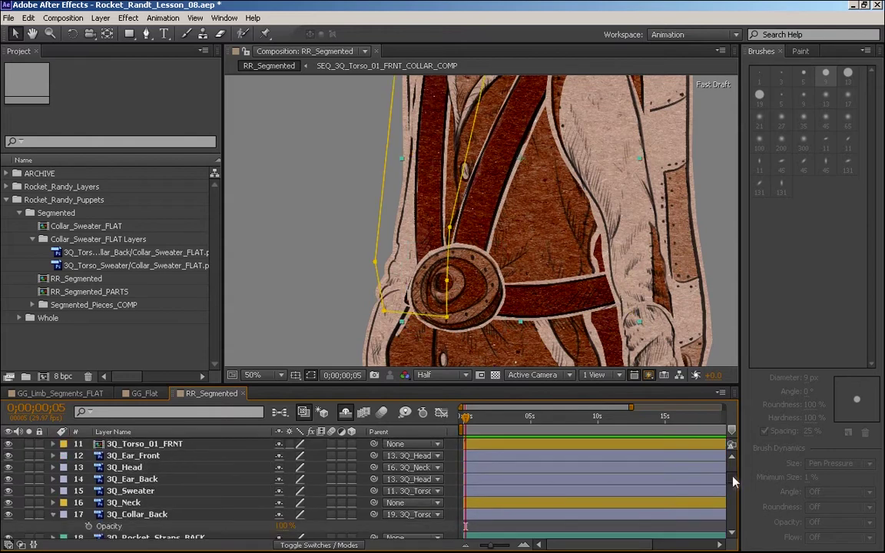
pyautogui.click(52, 503)
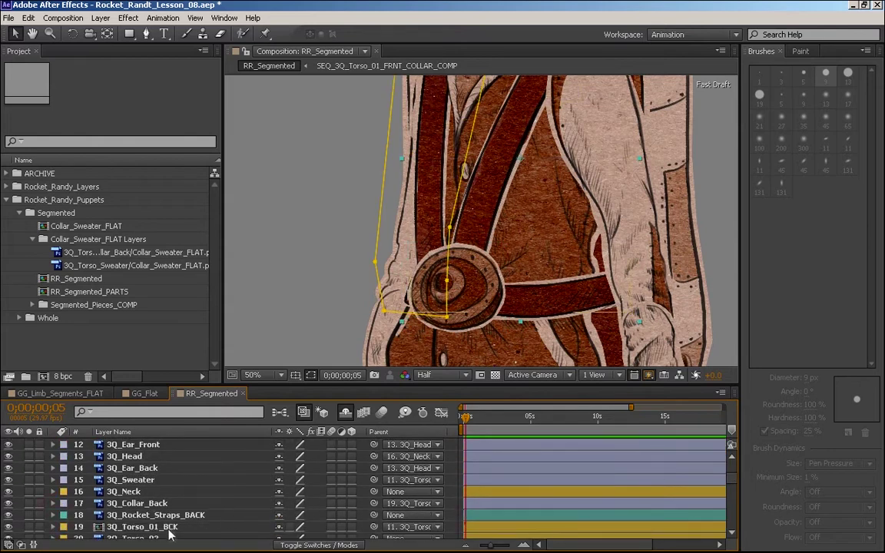
pyautogui.scroll(-1, 733, 484)
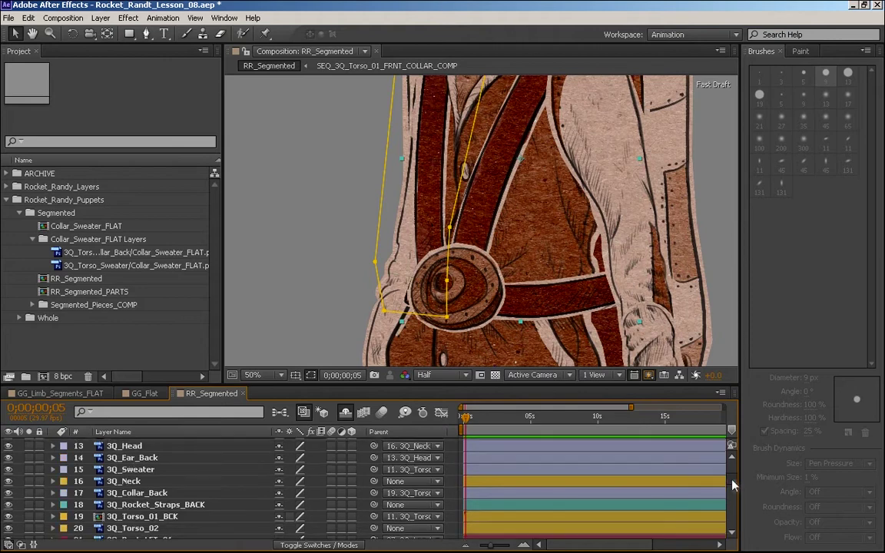
pyautogui.click(228, 504)
pyautogui.click(409, 505)
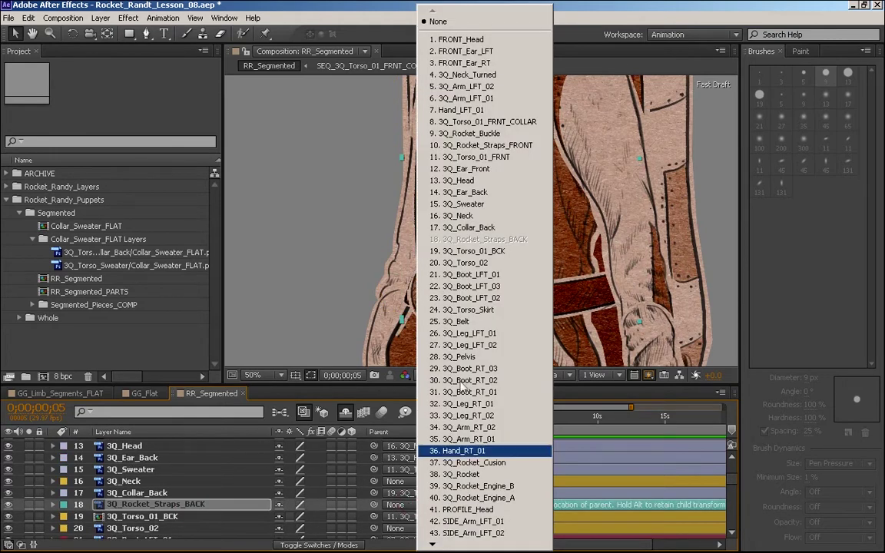
pyautogui.click(507, 157)
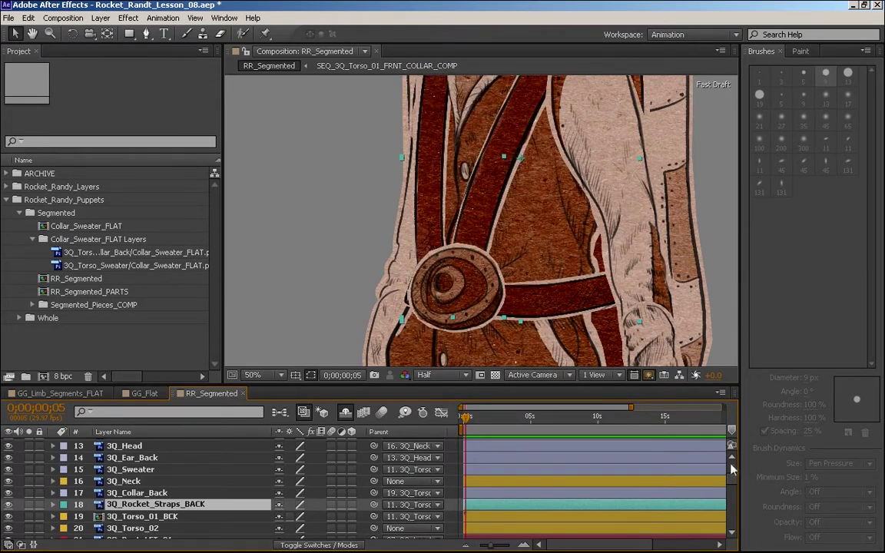
# Step: Assign 3Q_Torso_01_FRNT as the parent of the 3Q_Torso_01_BCK layer
pyautogui.click(142, 516)
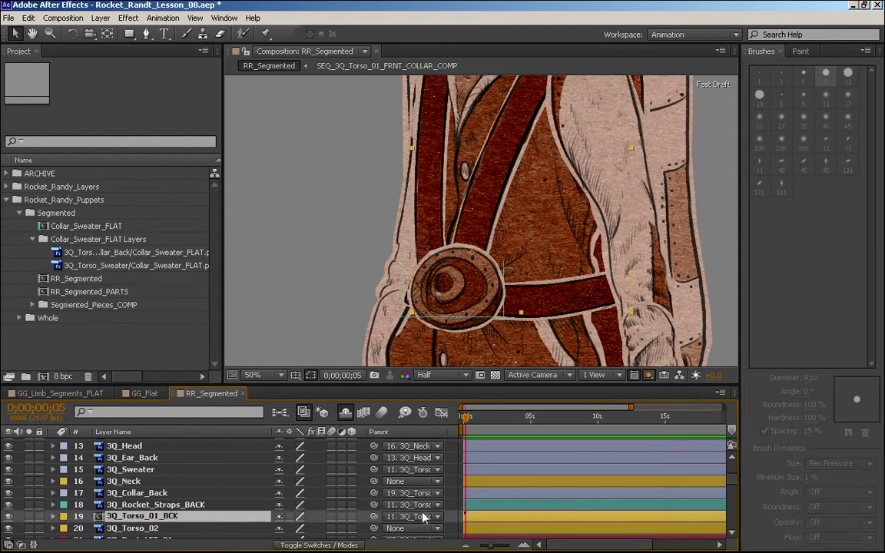
pyautogui.click(414, 516)
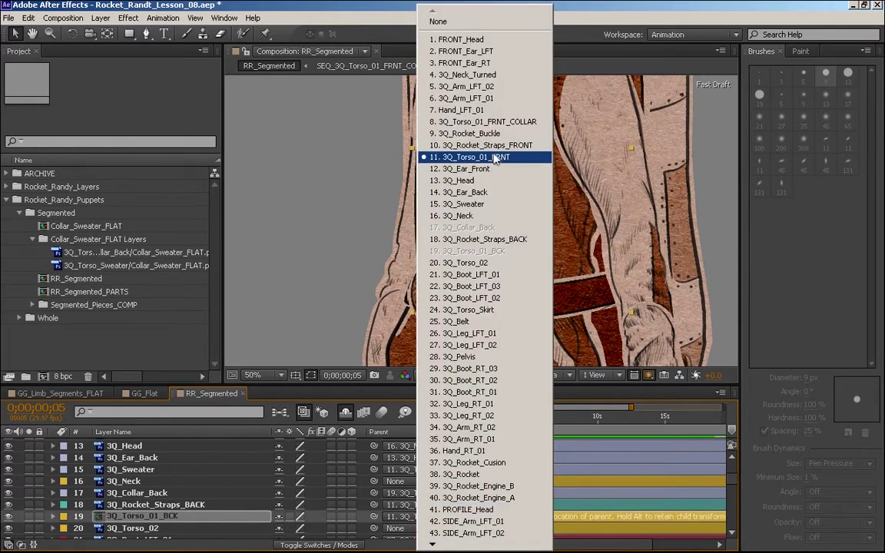
pyautogui.click(469, 157)
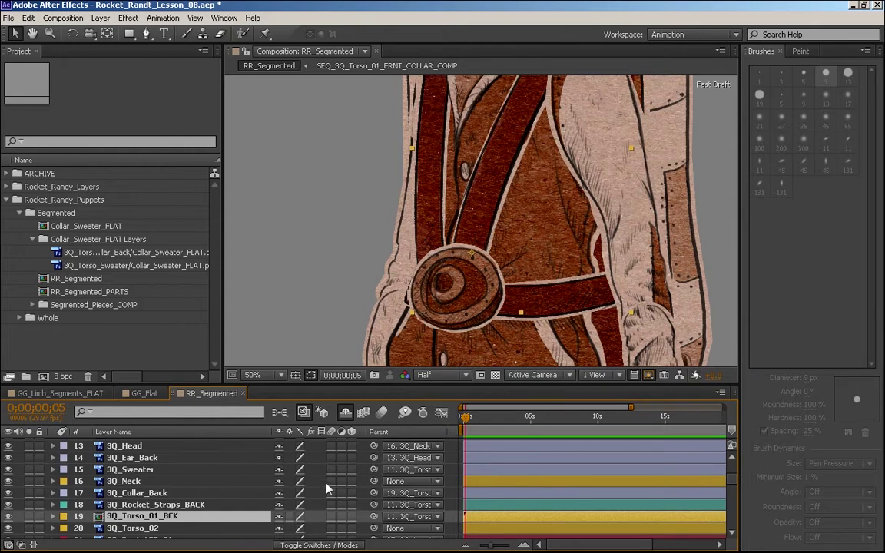
# Step: Try moving the 3Q_Neck layer to test how the head and collar follow, and undo the move
pyautogui.press('space')
pyautogui.moveTo(533, 187); pyautogui.dragTo(523, 247)
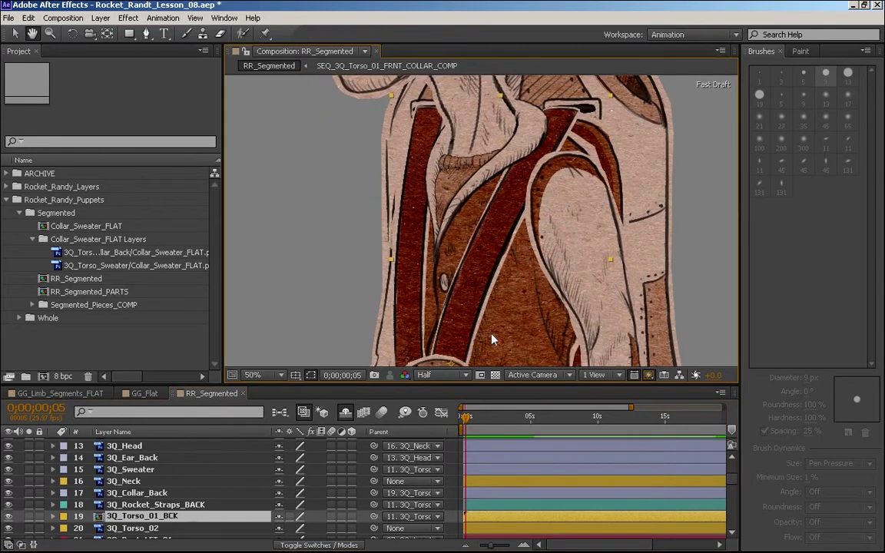
pyautogui.moveTo(493, 339); pyautogui.dragTo(511, 229)
pyautogui.press(',')
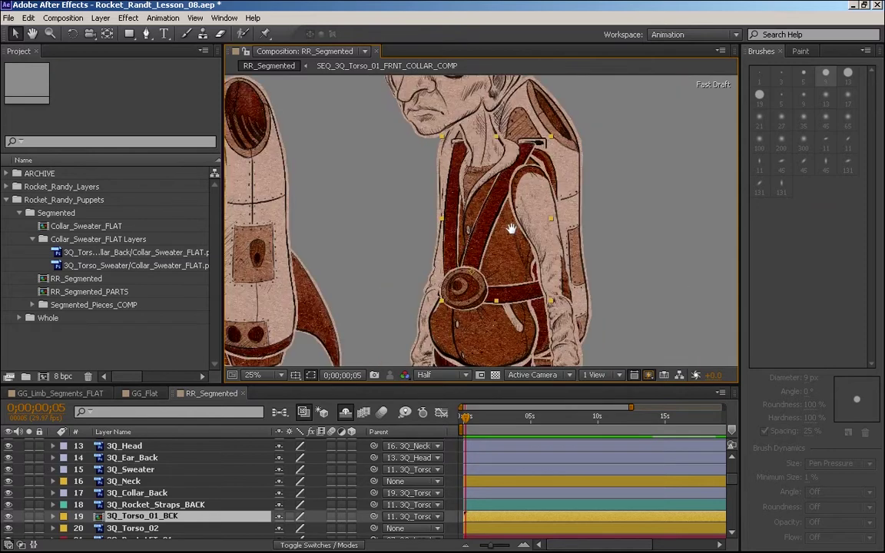
pyautogui.click(127, 481)
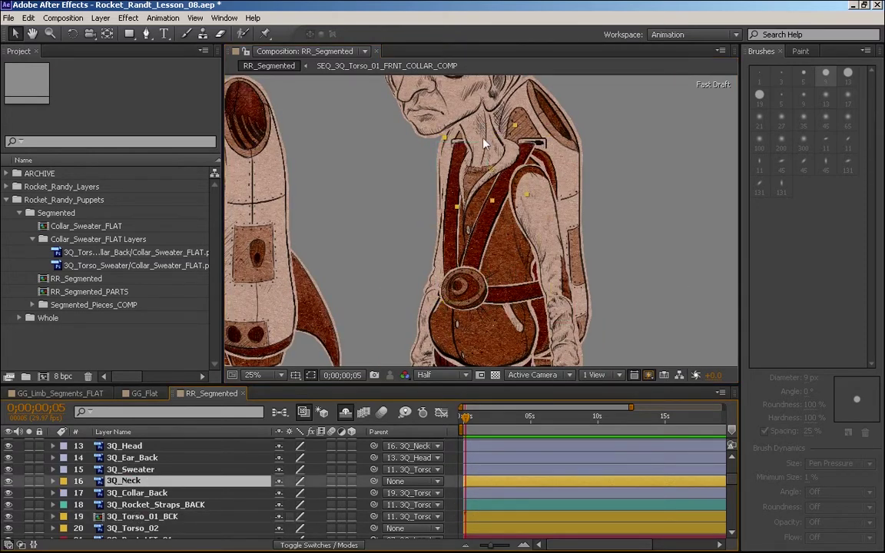
pyautogui.moveTo(484, 143); pyautogui.dragTo(483, 146)
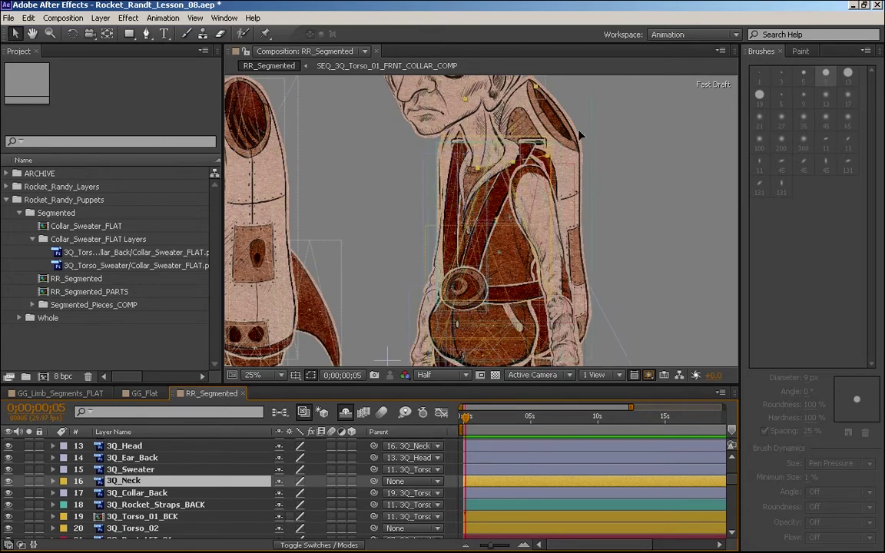
pyautogui.moveTo(561, 175); pyautogui.dragTo(555, 137)
pyautogui.hotkey('ctrl', 'z')
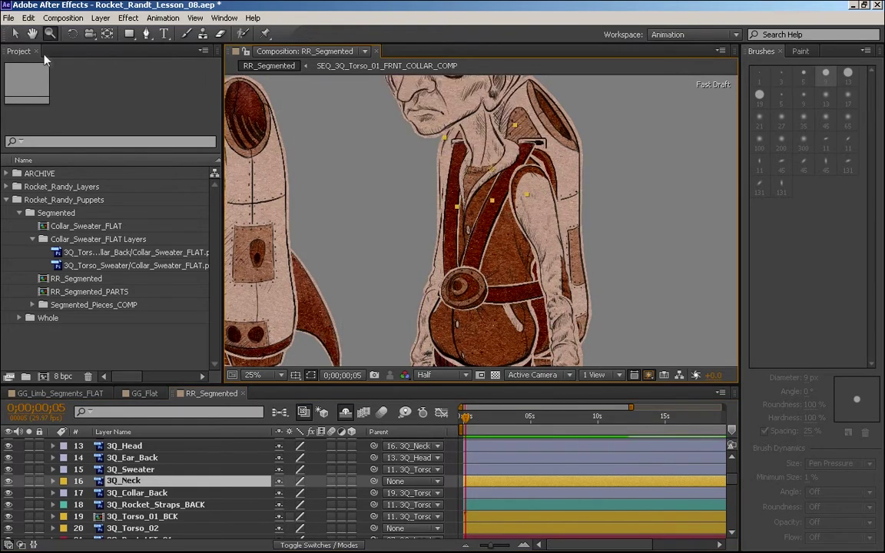
# Step: Set the composition preview resolution to Quarter and purge the program's cached data
pyautogui.click(440, 375)
pyautogui.click(435, 443)
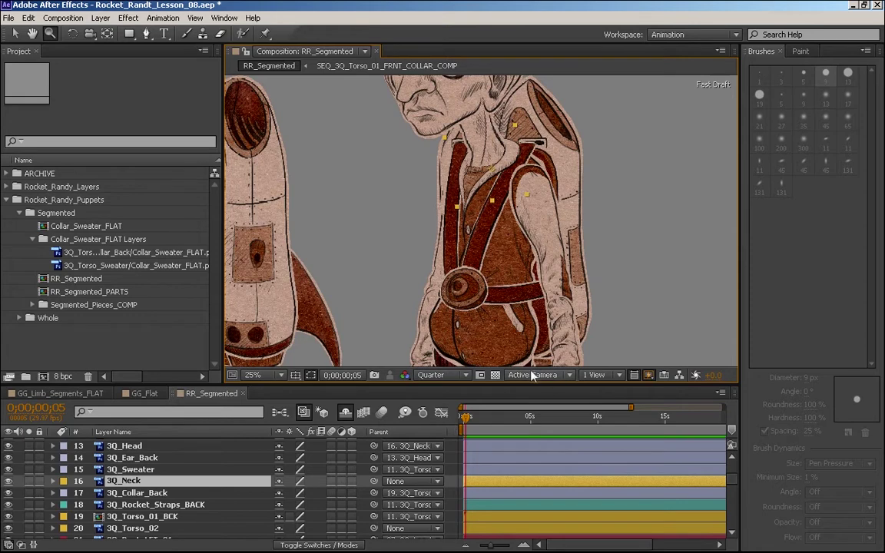
pyautogui.click(29, 18)
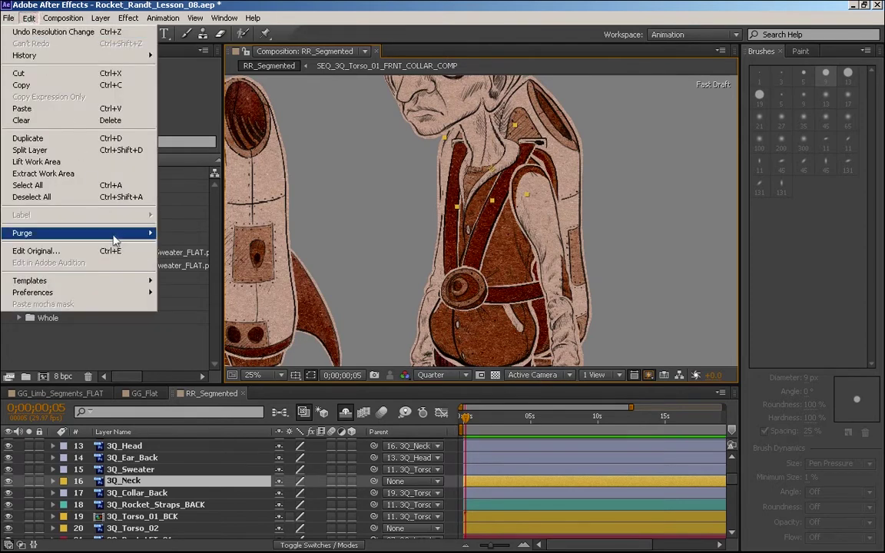
pyautogui.moveTo(108, 227)
pyautogui.click(225, 225)
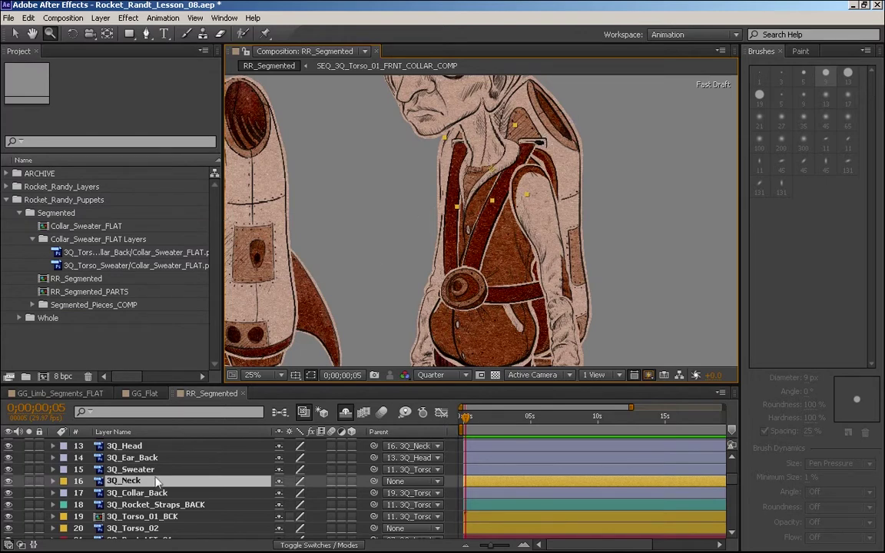
# Step: Parent 3Q_Neck to 3Q_Torso_01_FRNT and check the parents of the sweater, back collar, back straps and back torso layers
pyautogui.click(415, 481)
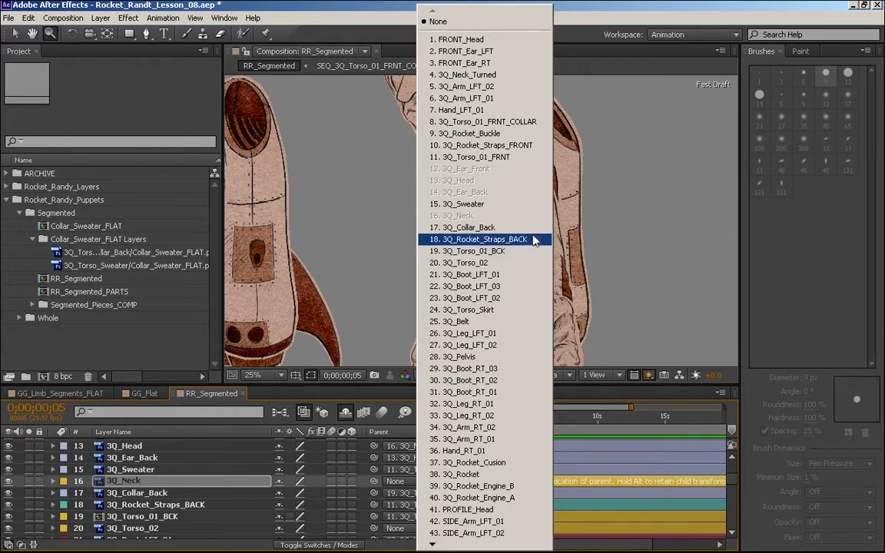
pyautogui.click(535, 162)
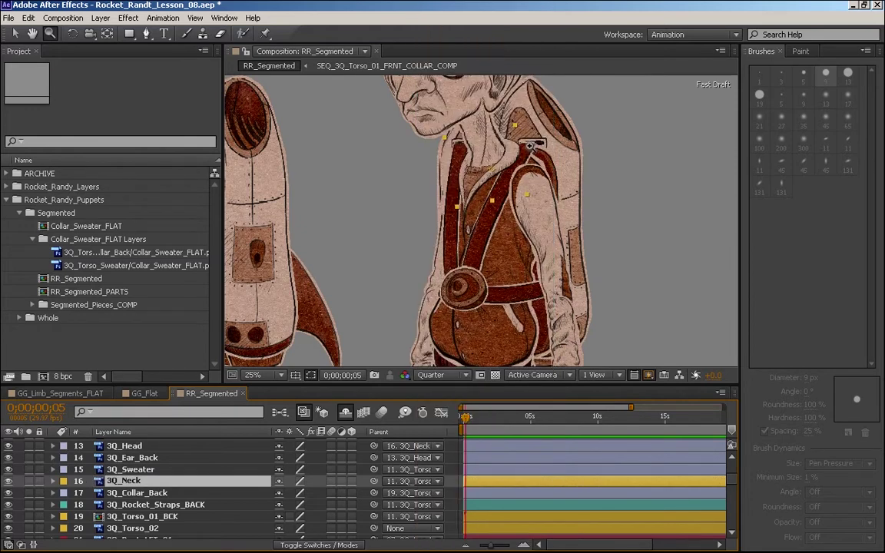
pyautogui.click(130, 469)
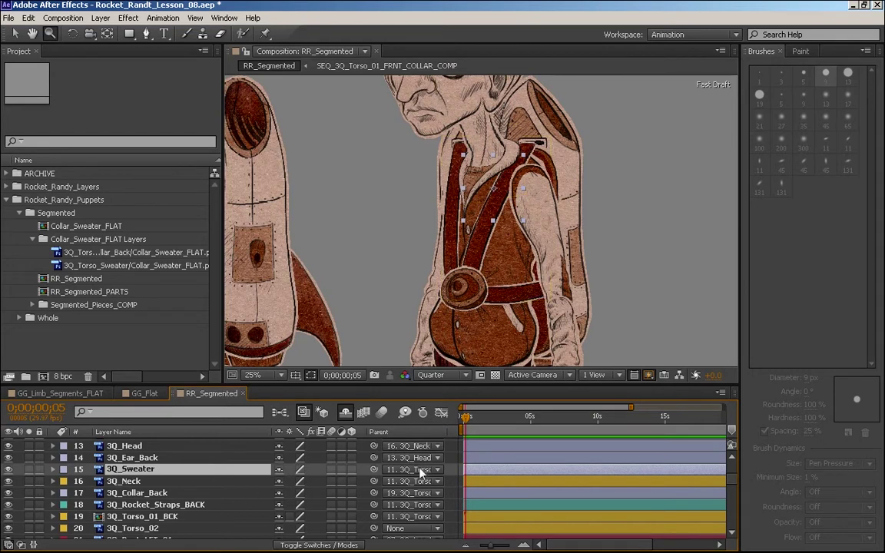
pyautogui.click(136, 493)
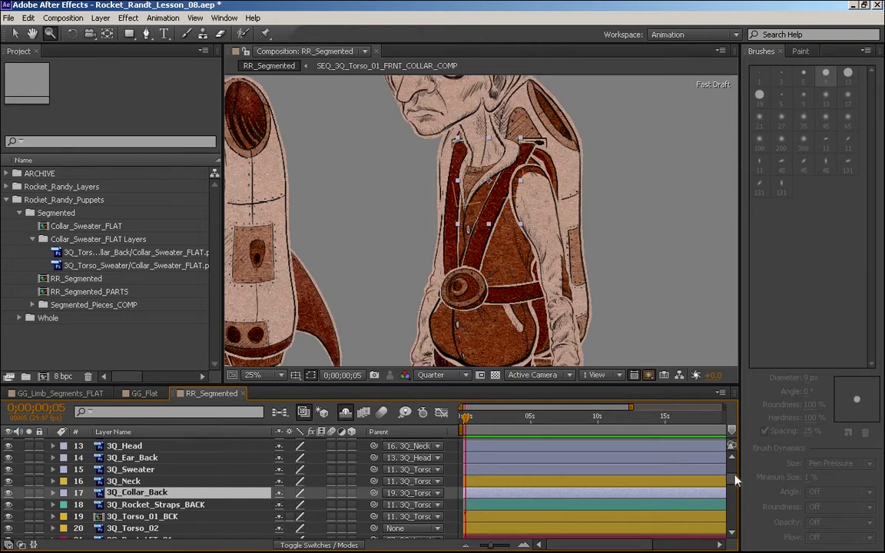
pyautogui.click(165, 504)
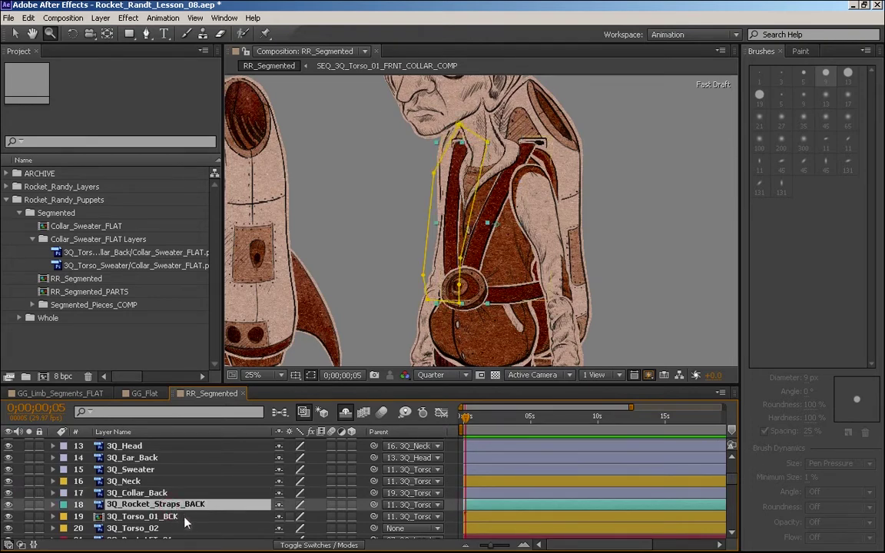
pyautogui.click(183, 518)
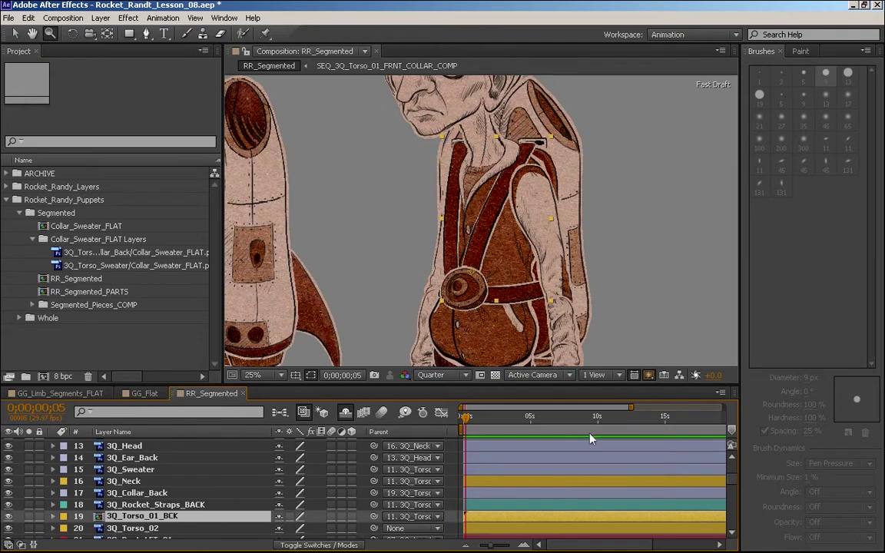
# Step: Parent the 3Q_Torso_01_FRNT layer to 3Q_Torso_02 after reviewing both torso layers in the stack
pyautogui.scroll(-3, 535, 490)
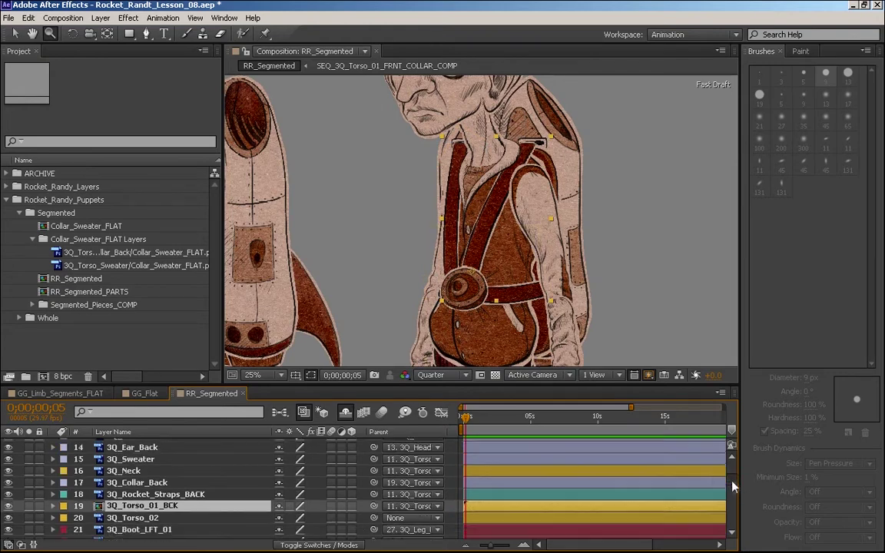
pyautogui.click(131, 497)
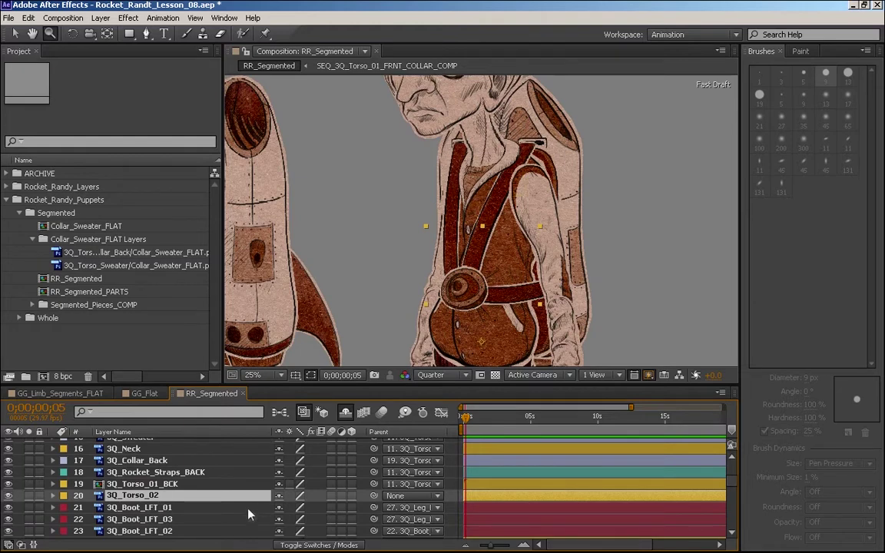
pyautogui.scroll(5, 730, 482)
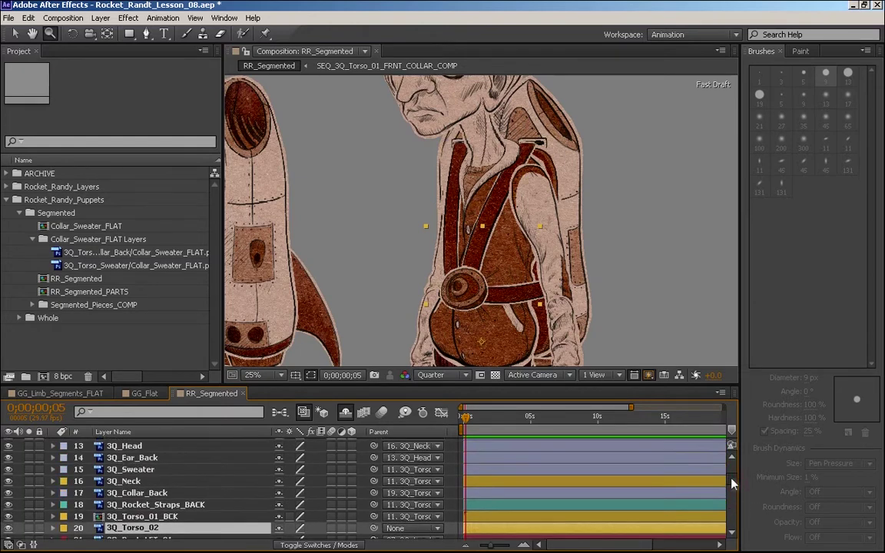
pyautogui.click(196, 444)
pyautogui.scroll(-5, 730, 478)
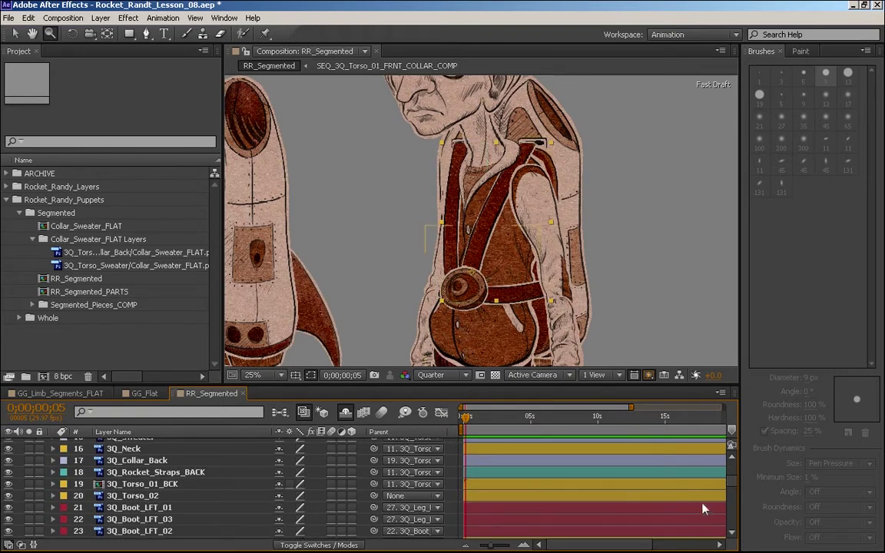
pyautogui.click(138, 495)
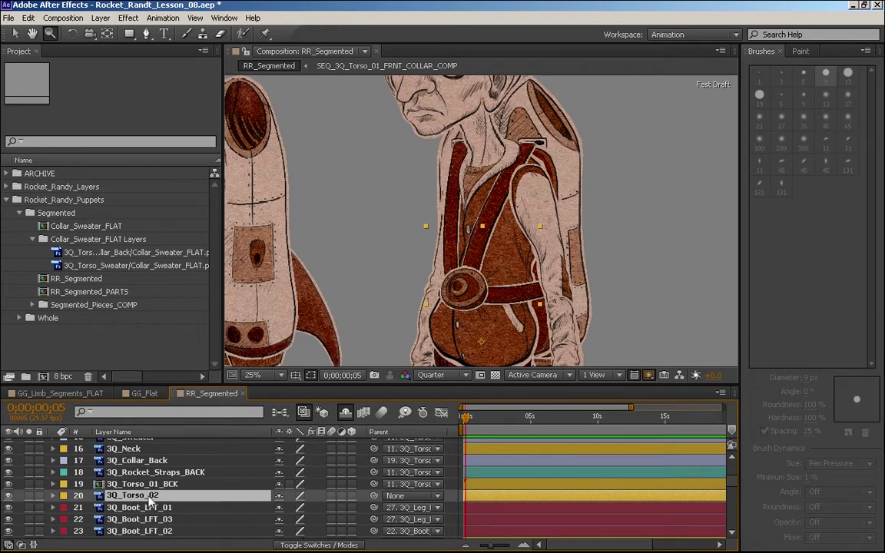
pyautogui.scroll(6, 732, 488)
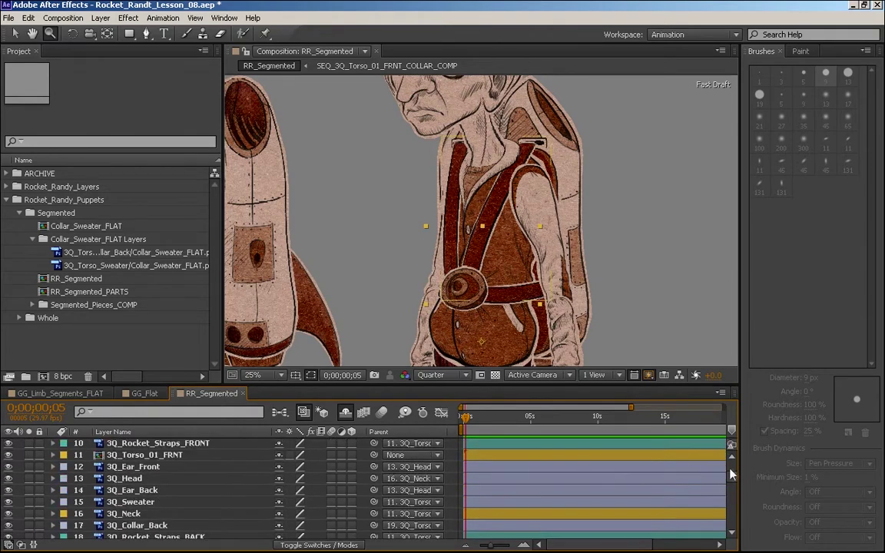
pyautogui.click(165, 455)
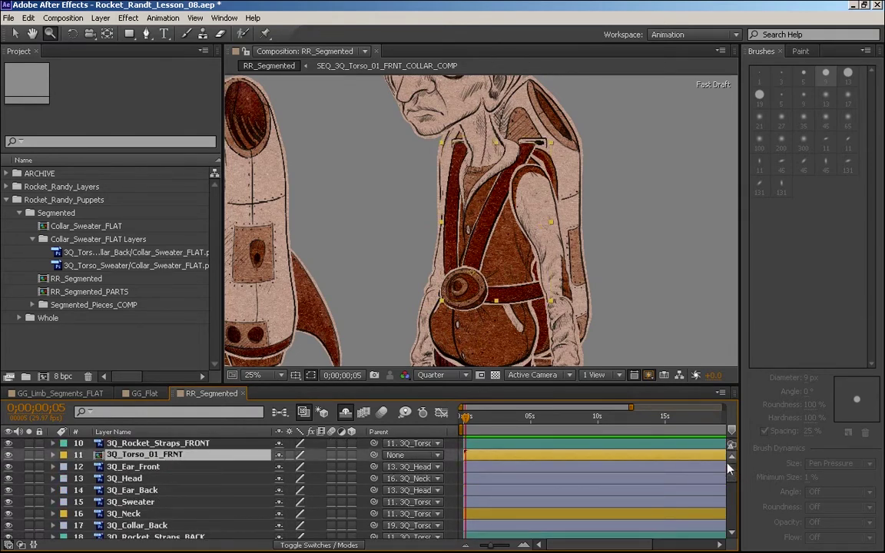
pyautogui.scroll(3, 620, 476)
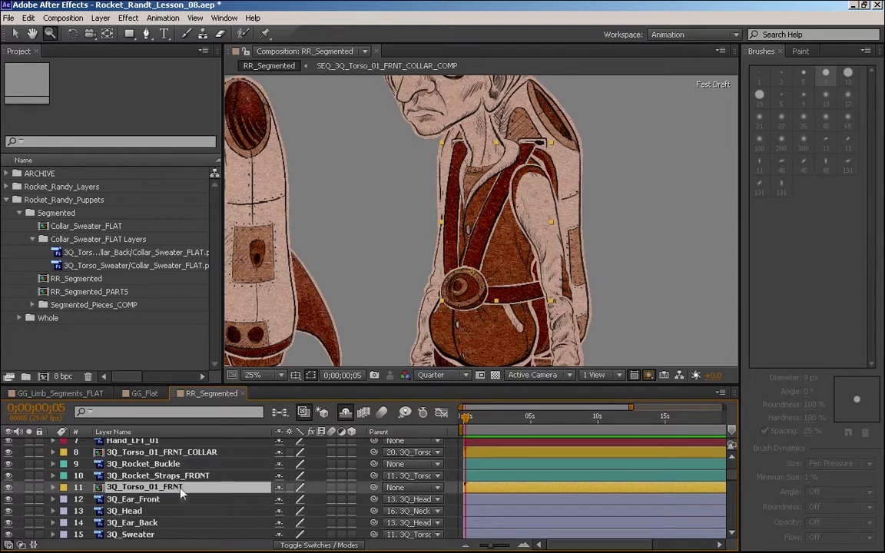
pyautogui.click(411, 490)
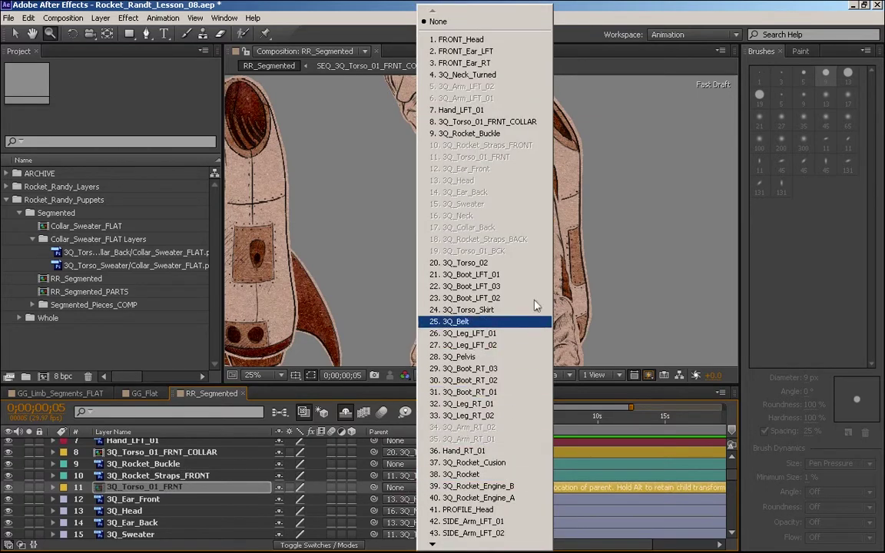
pyautogui.click(505, 264)
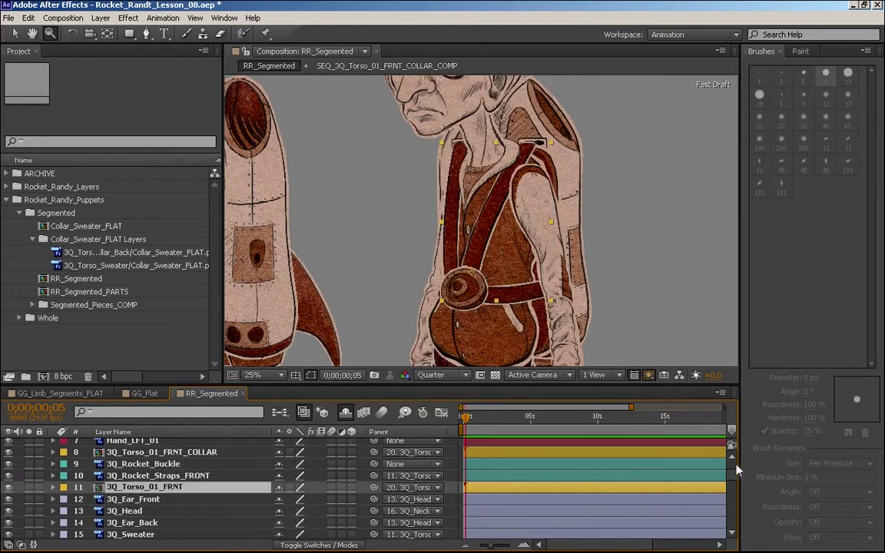
# Step: Try rotating the 3Q_Torso_02 layer with the Rotation tool to test the hierarchy, and undo the rotation
pyautogui.scroll(-5, 731, 470)
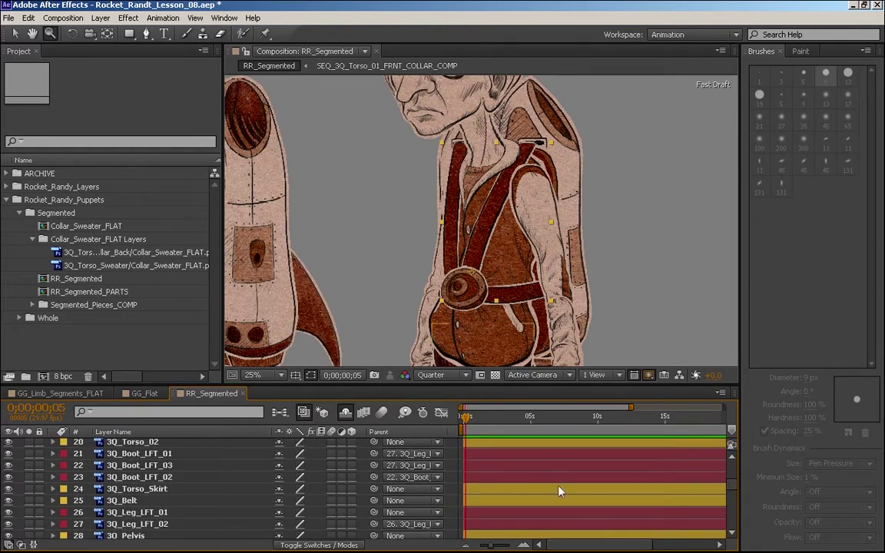
pyautogui.scroll(1, 729, 491)
pyautogui.click(154, 473)
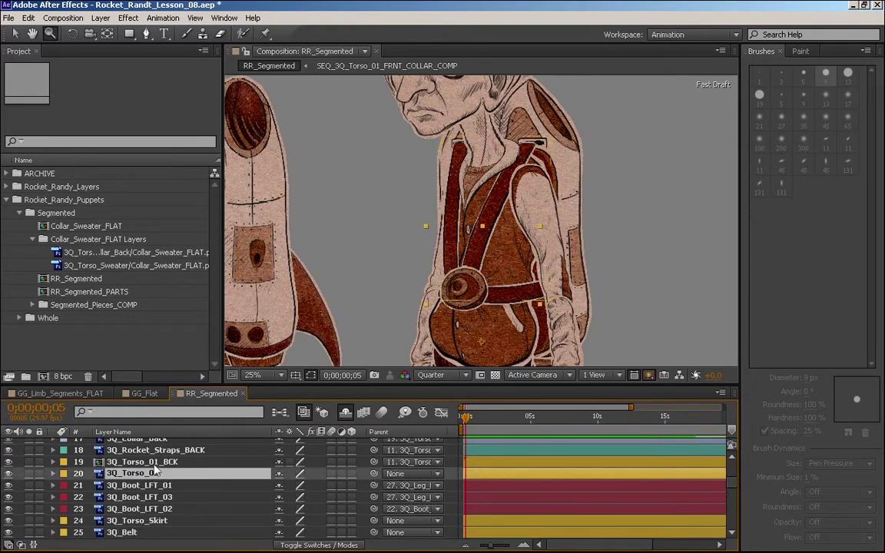
pyautogui.press('w')
pyautogui.moveTo(506, 349); pyautogui.dragTo(499, 219)
pyautogui.hotkey('ctrl', 'z')
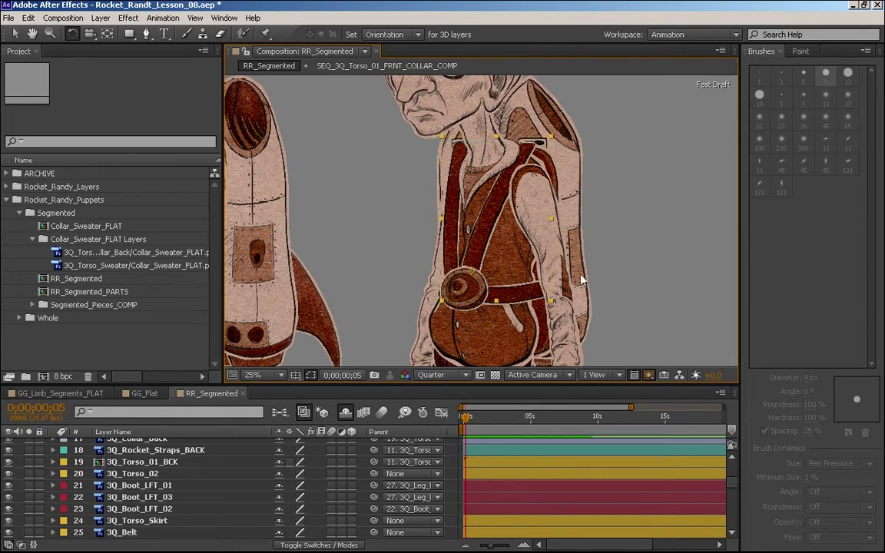
# Step: Parent the 3Q_Rocket_Buckle layer to 3Q_Rocket_Straps_FRONT, test-rotating 3Q_Torso_02 before and after and undoing the rotations
pyautogui.moveTo(504, 339); pyautogui.dragTo(462, 290)
pyautogui.hotkey('ctrl', 'z')
pyautogui.moveTo(731, 497)
pyautogui.mouseDown()
pyautogui.moveTo(732, 474)
pyautogui.moveTo(732, 482)
pyautogui.mouseUp()
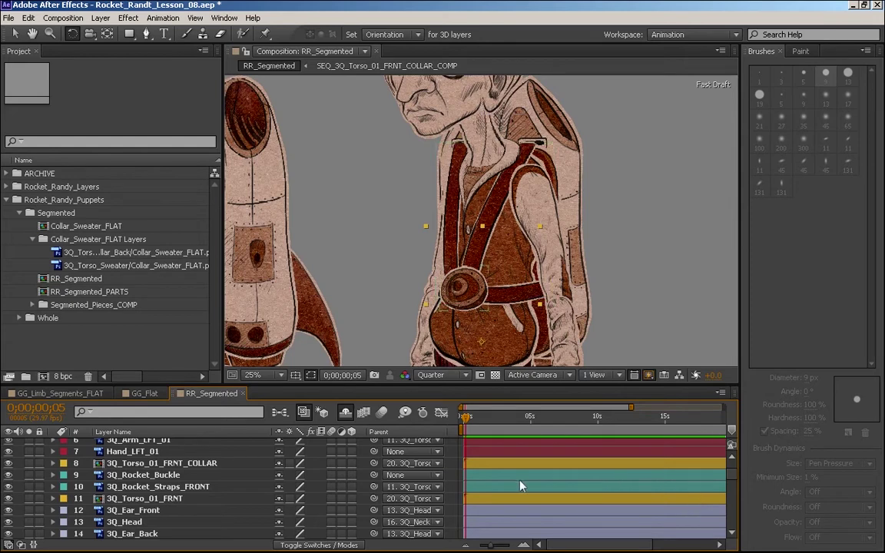
pyautogui.click(179, 476)
pyautogui.moveTo(373, 474); pyautogui.dragTo(206, 490)
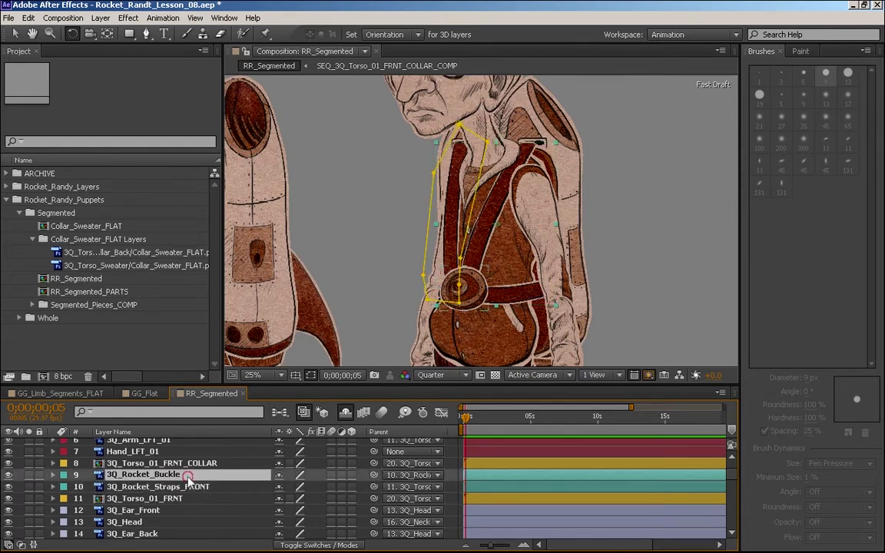
pyautogui.moveTo(513, 351)
pyautogui.mouseDown()
pyautogui.moveTo(497, 349)
pyautogui.moveTo(539, 343)
pyautogui.moveTo(528, 352)
pyautogui.mouseUp()
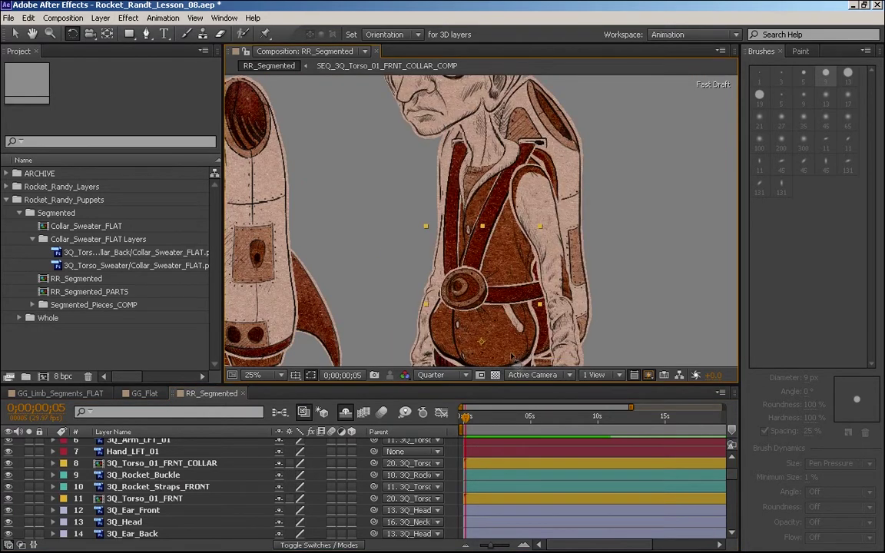
# Step: Parent the 3Q_Rocket_Cusion layer to 3Q_Torso_01_FRNT
pyautogui.click(732, 485)
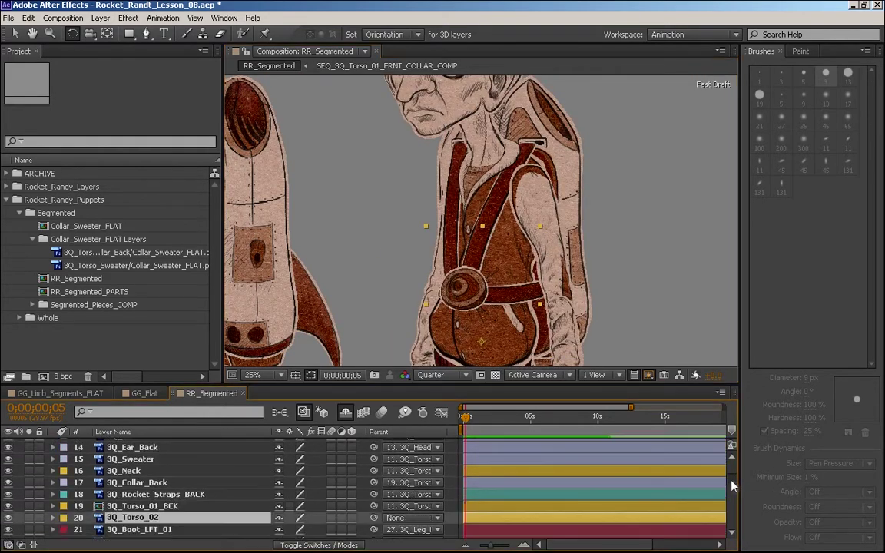
pyautogui.click(731, 532)
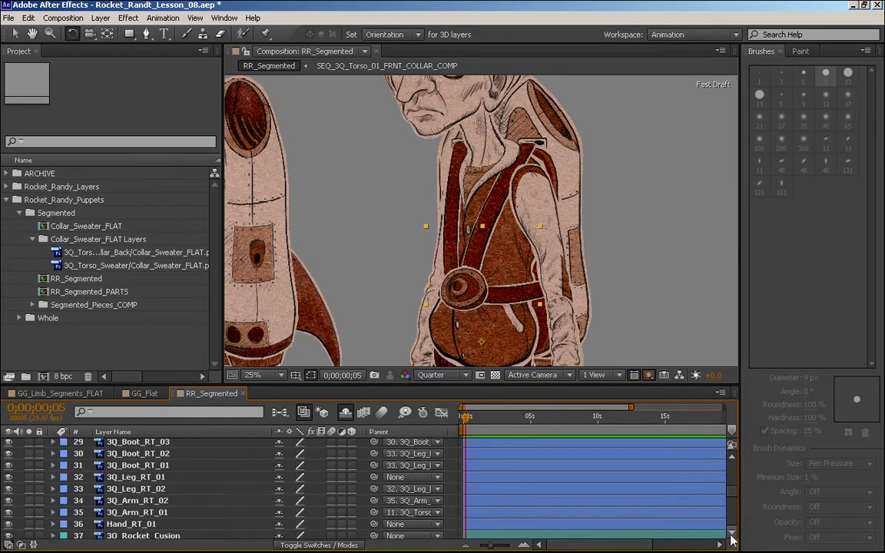
pyautogui.click(731, 533)
pyautogui.click(184, 508)
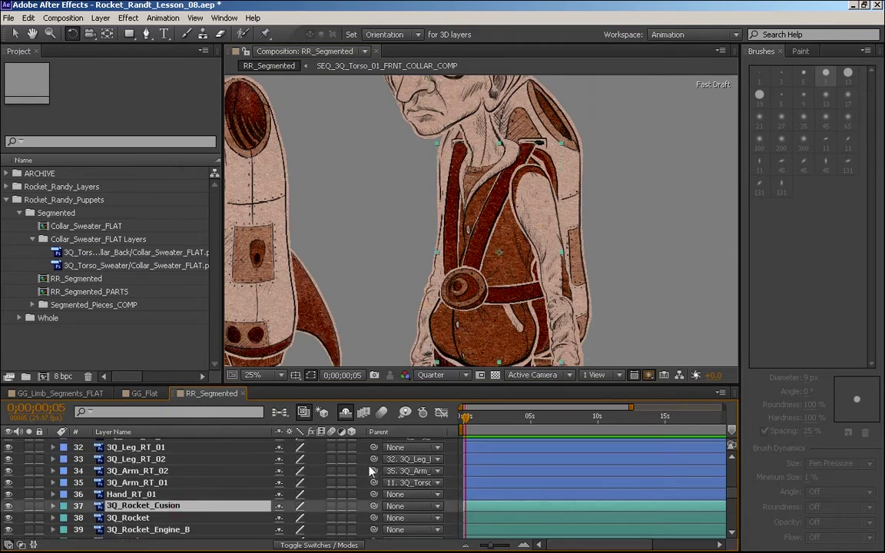
pyautogui.click(392, 507)
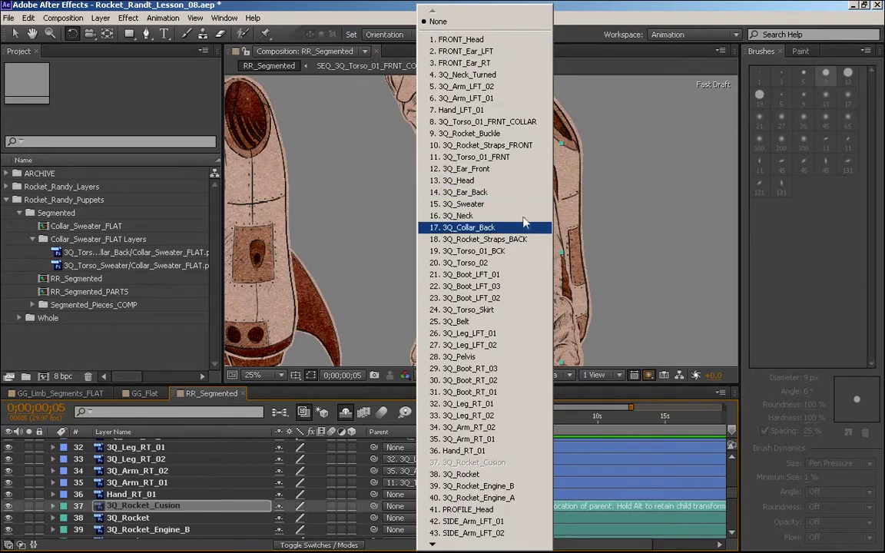
pyautogui.click(533, 160)
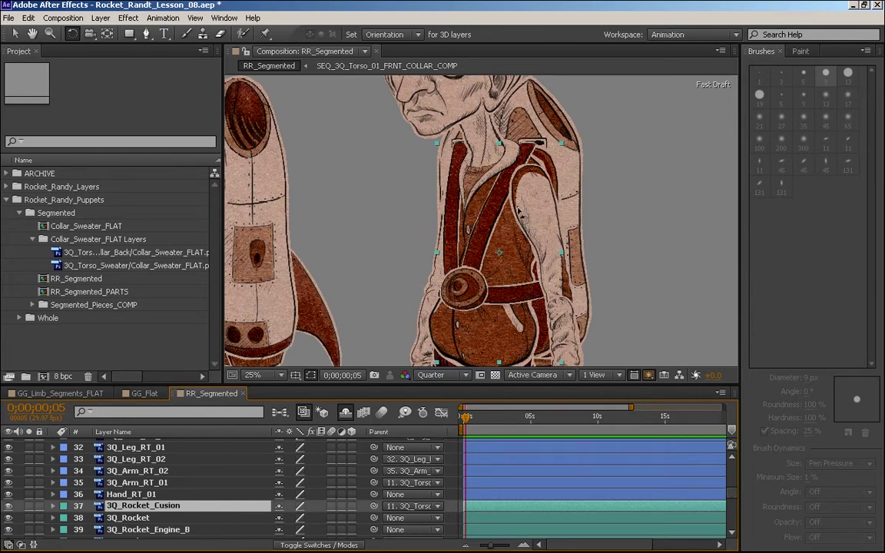
# Step: Parent the 3Q_Rocket layer to 3Q_Rocket_Cusion, and change its parent to 3Q_Torso_01_FRNT
pyautogui.click(146, 517)
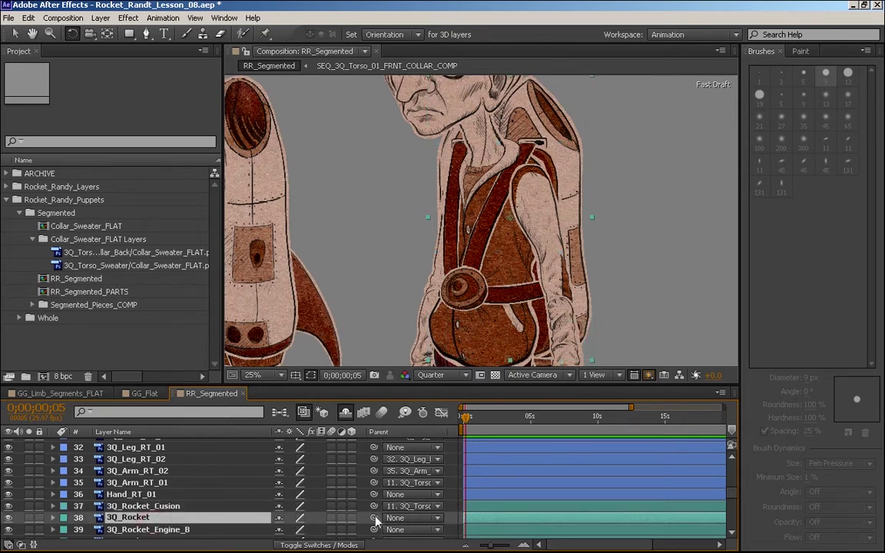
pyautogui.moveTo(374, 518); pyautogui.dragTo(154, 506)
pyautogui.click(412, 517)
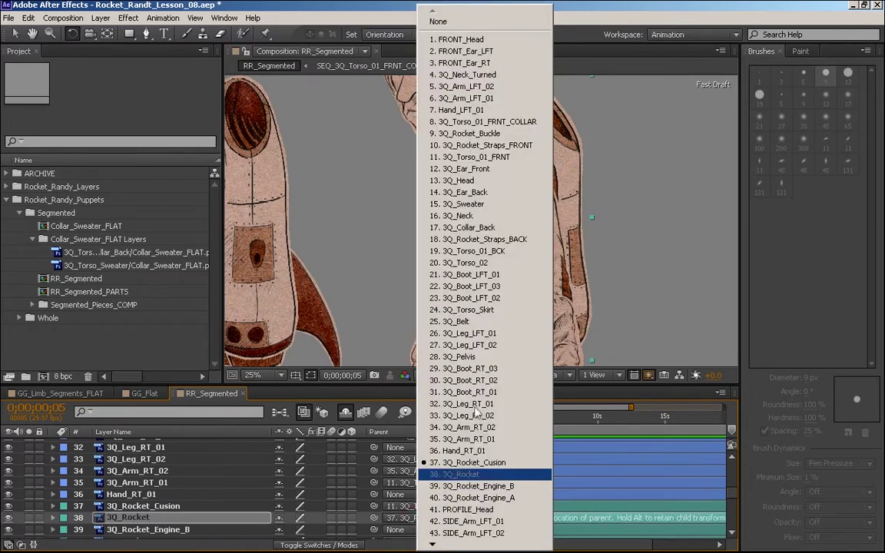
pyautogui.click(497, 158)
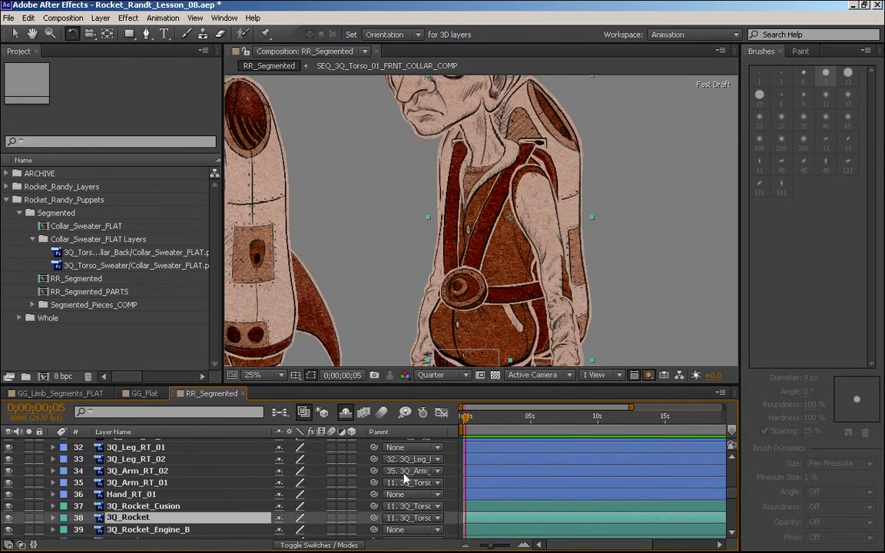
# Step: Parent 3Q_Rocket_Engine_B to 3Q_Rocket and 3Q_Rocket_Engine_A to 3Q_Rocket_Engine_B
pyautogui.click(170, 530)
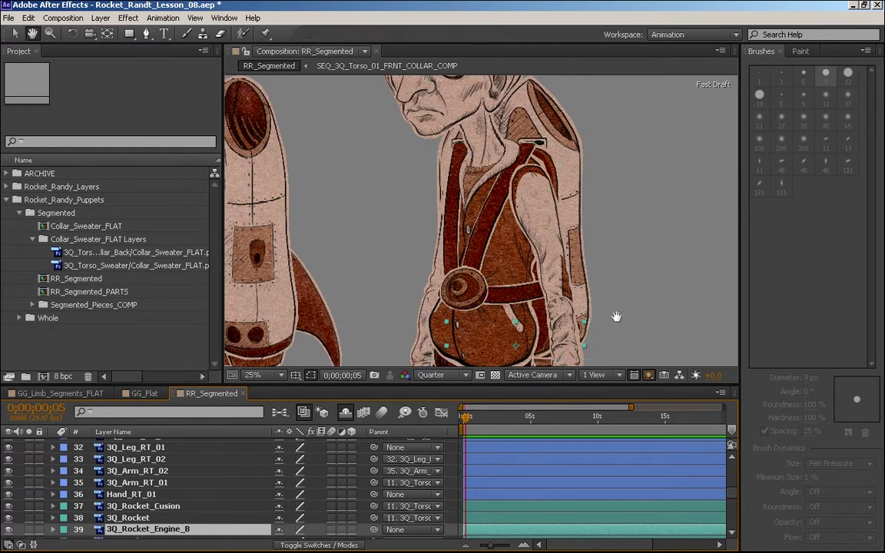
pyautogui.moveTo(557, 339); pyautogui.dragTo(525, 198)
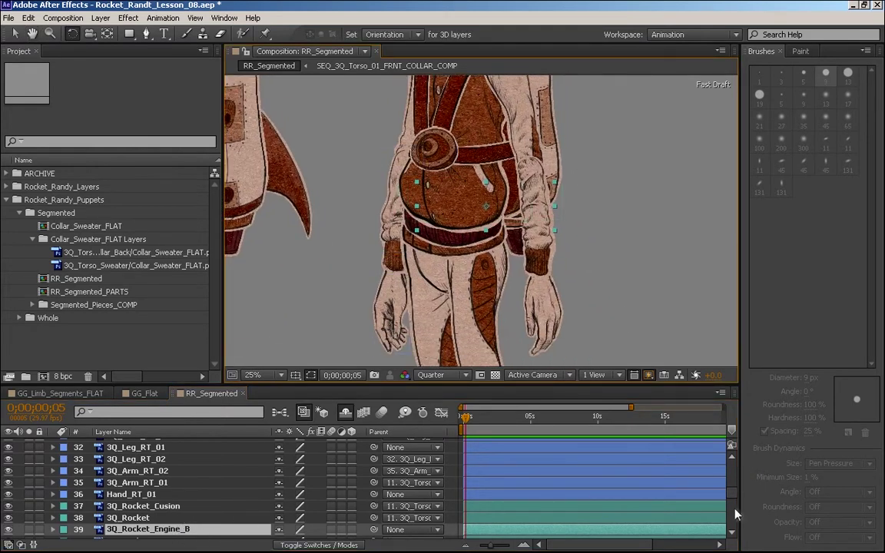
pyautogui.scroll(-1, 732, 493)
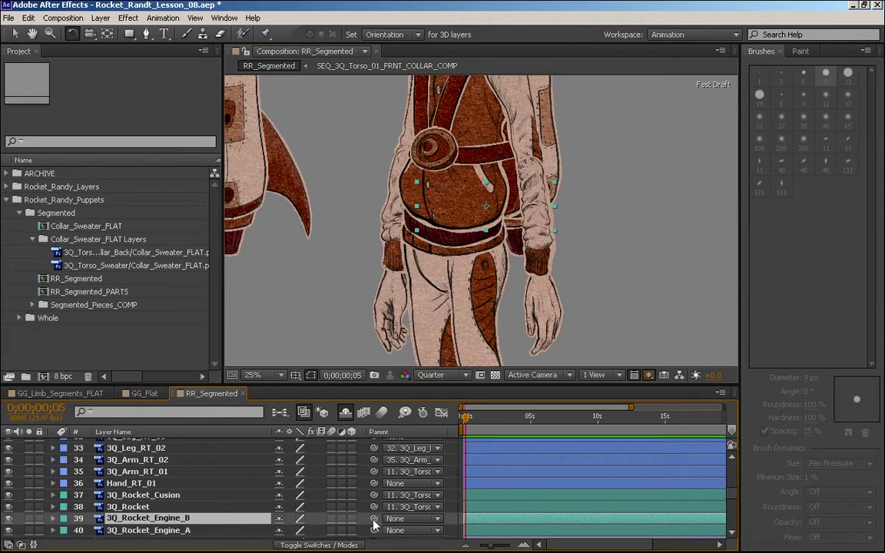
pyautogui.moveTo(374, 519); pyautogui.dragTo(145, 507)
pyautogui.click(183, 530)
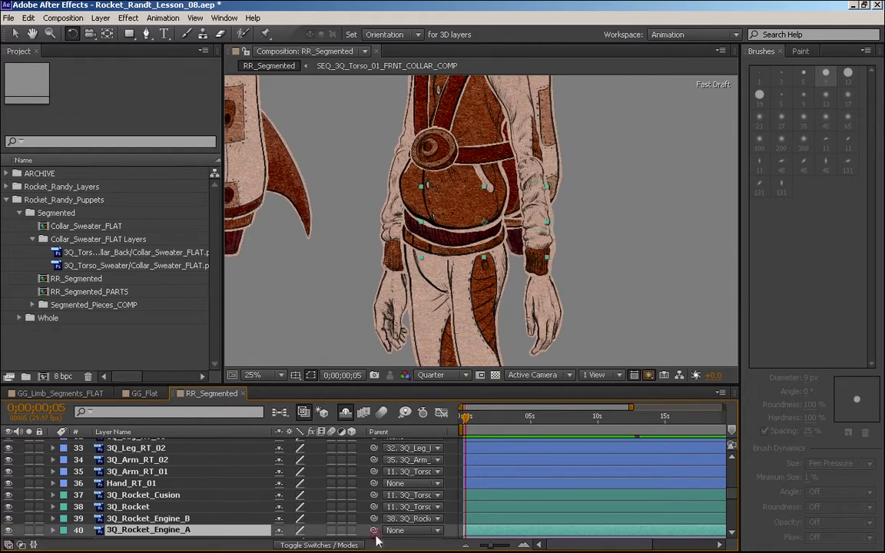
pyautogui.moveTo(374, 529); pyautogui.dragTo(201, 484)
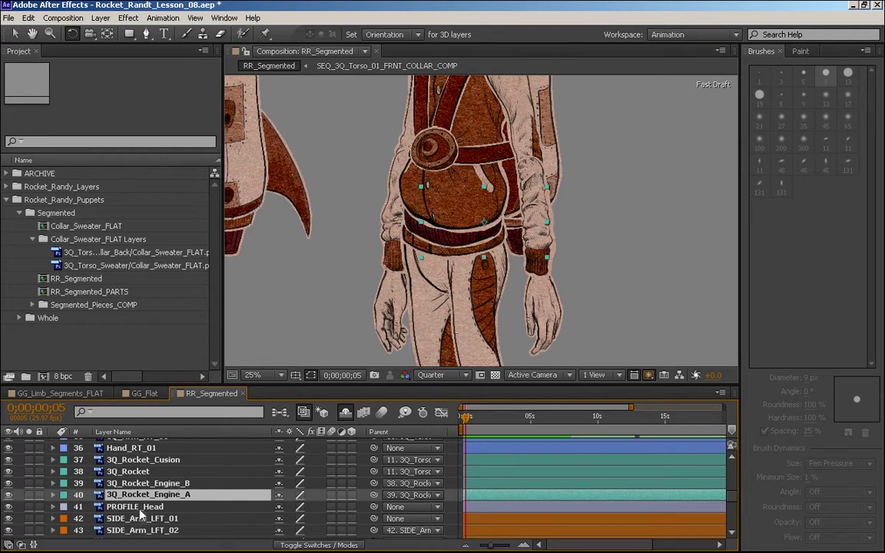
pyautogui.click(146, 508)
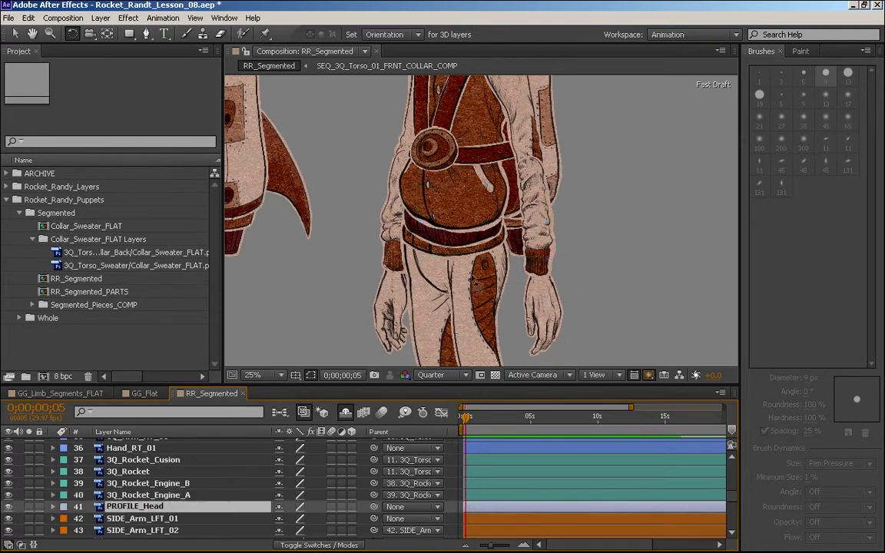
pyautogui.click(189, 496)
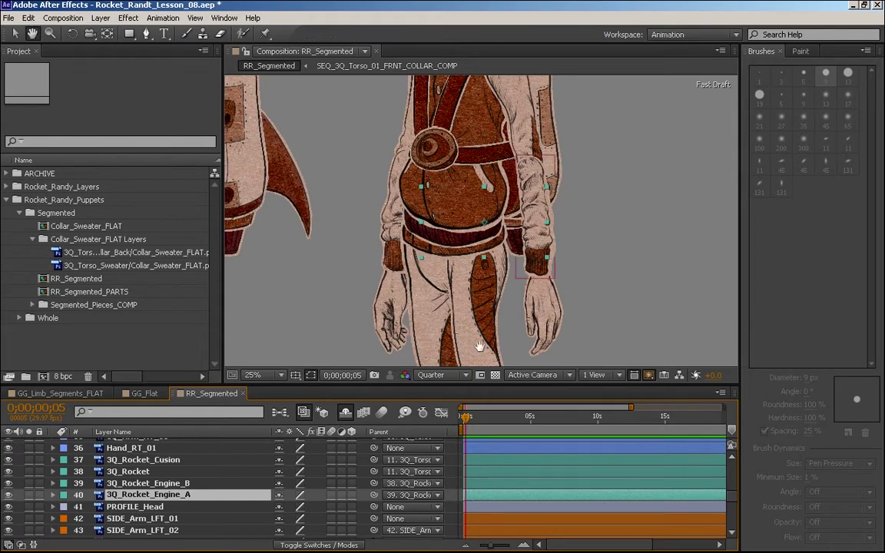
# Step: Identify the right hand and lower arm layers, and parent Hand_RT_01 to 3Q_Arm_RT_02
pyautogui.scroll(3, 733, 503)
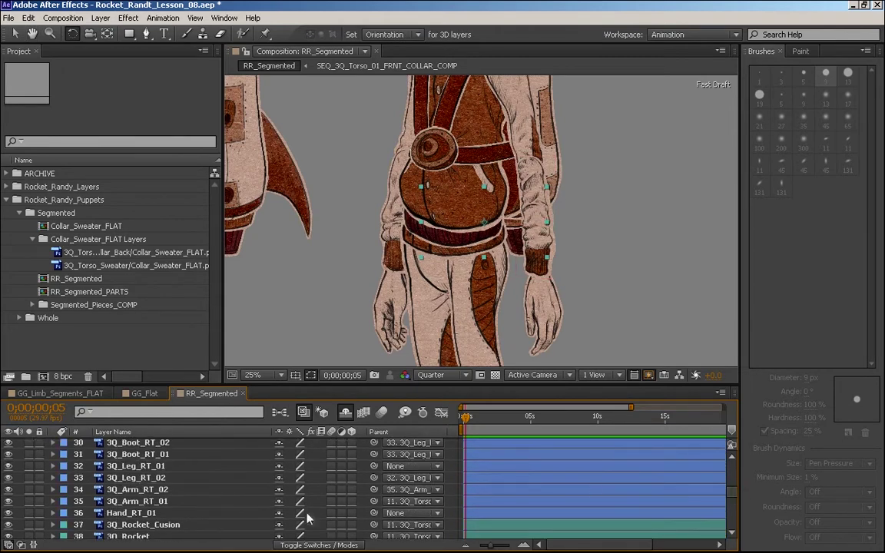
pyautogui.click(173, 513)
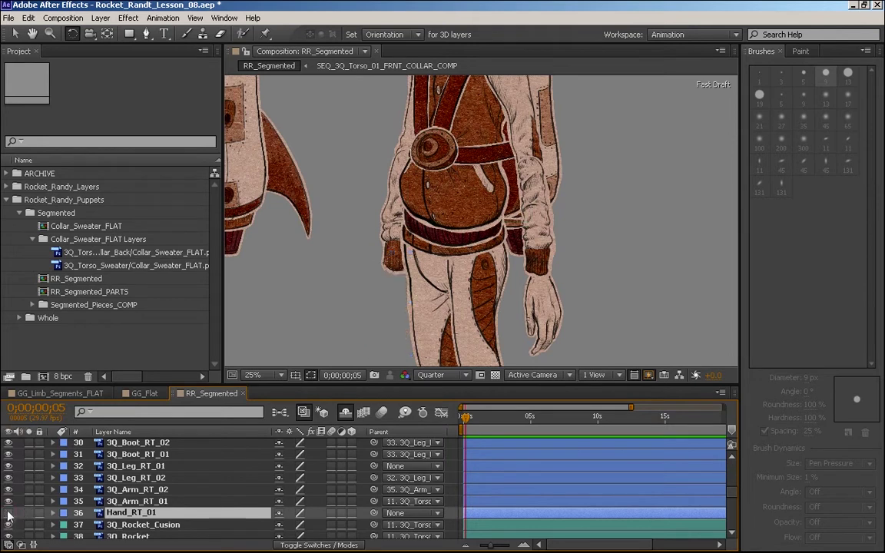
pyautogui.click(153, 501)
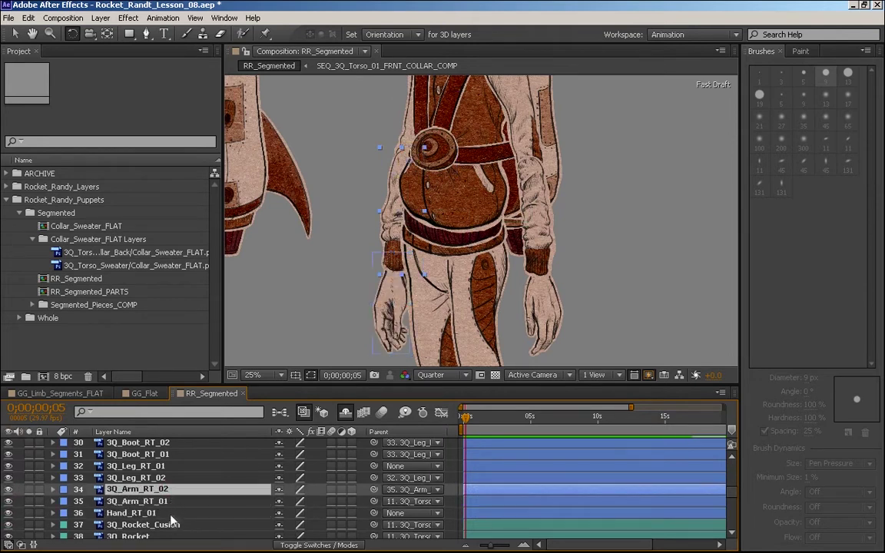
pyautogui.click(168, 512)
pyautogui.moveTo(374, 512); pyautogui.dragTo(161, 490)
pyautogui.click(161, 489)
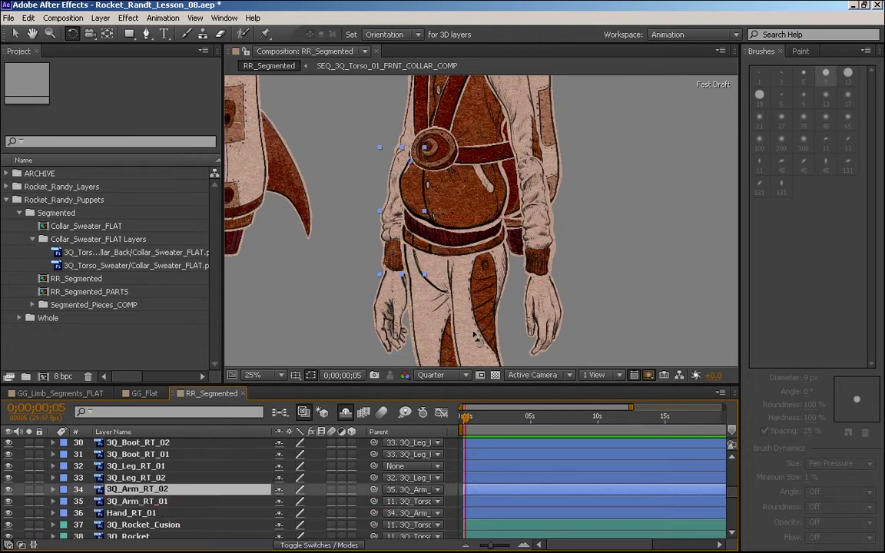
# Step: Parent the upper right leg layer 3Q_Leg_RT_01 to 3Q_Pelvis
pyautogui.click(542, 466)
pyautogui.press('h')
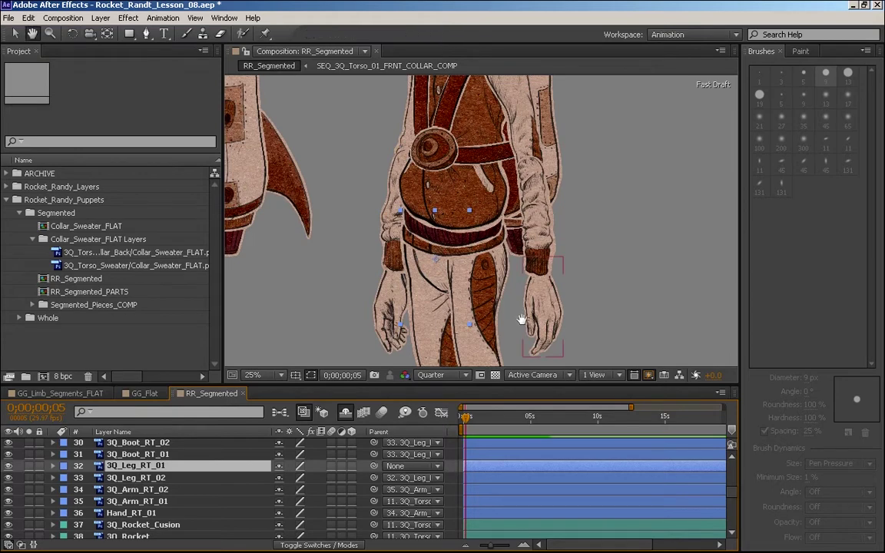
pyautogui.moveTo(520, 317); pyautogui.dragTo(521, 243)
pyautogui.press('w')
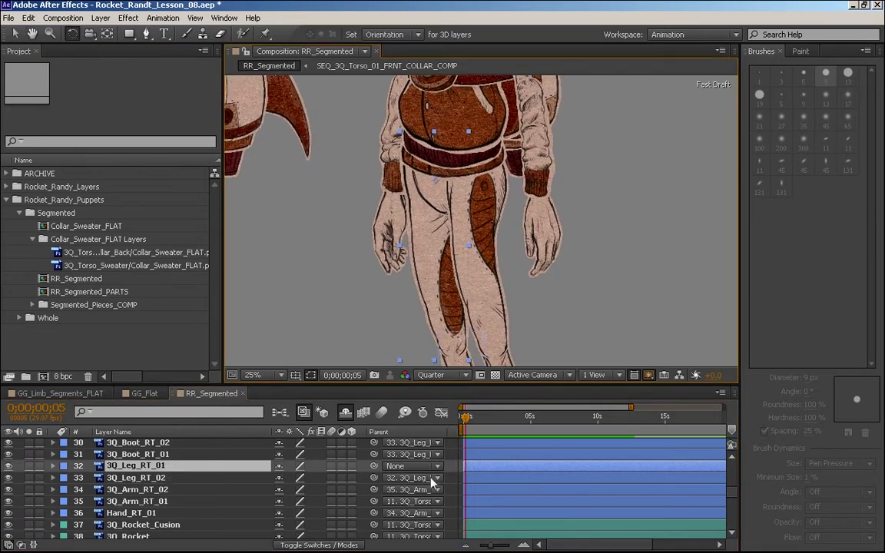
pyautogui.click(409, 467)
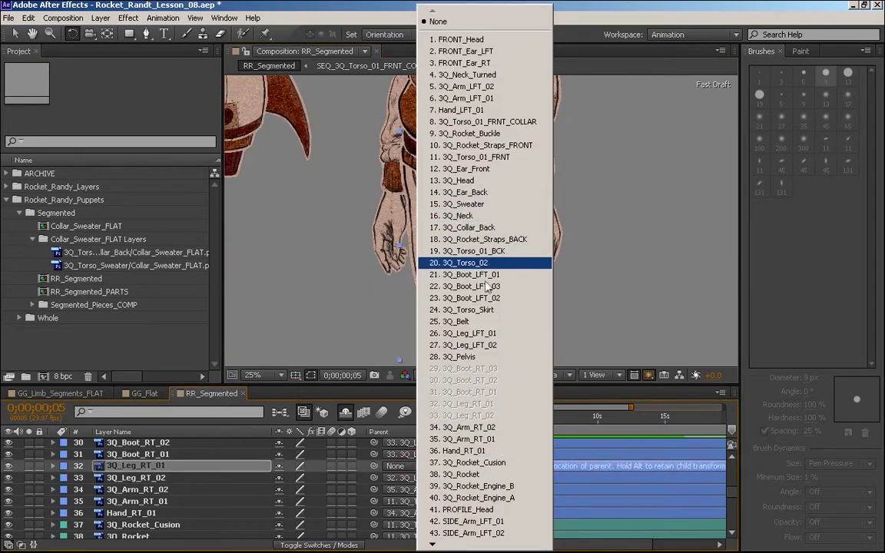
pyautogui.press('Escape')
pyautogui.moveTo(474, 358); pyautogui.dragTo(474, 360)
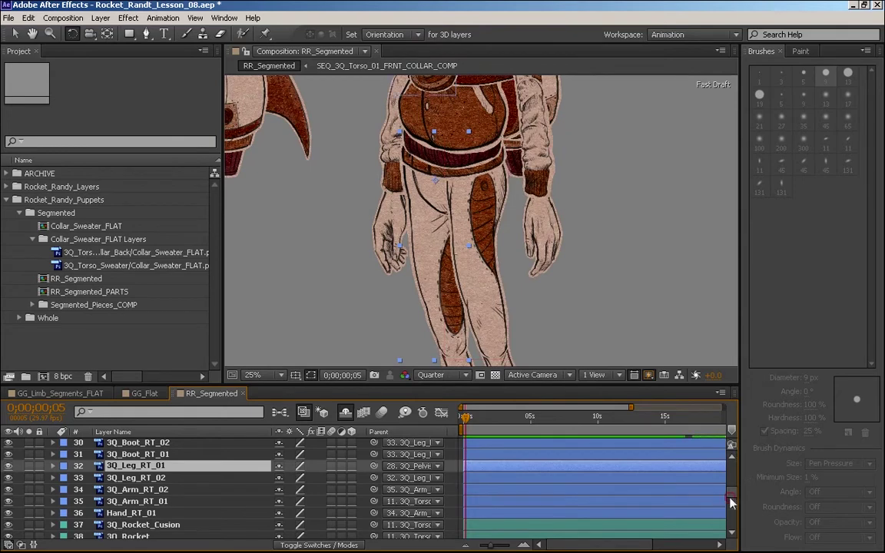
# Step: Review the pelvis and belt layers, and parent 3Q_Pelvis to 3Q_Belt
pyautogui.scroll(3, 731, 503)
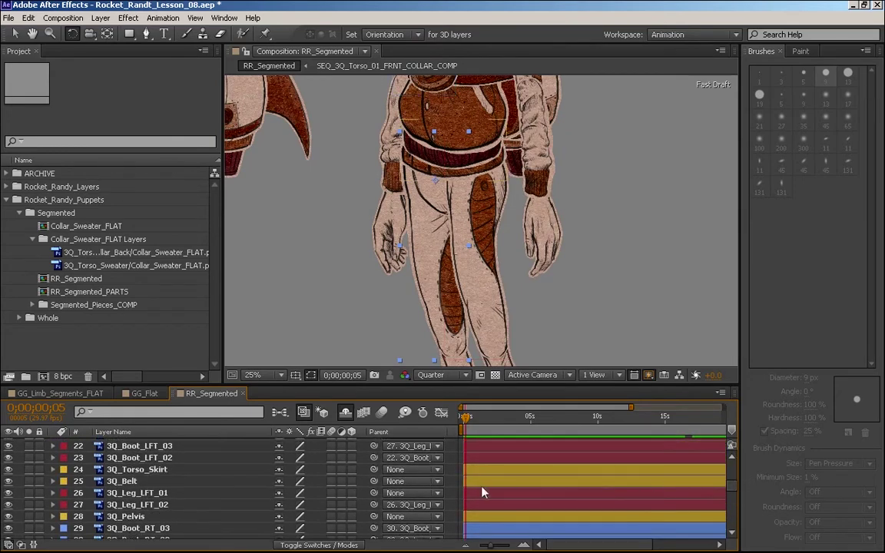
pyautogui.click(228, 518)
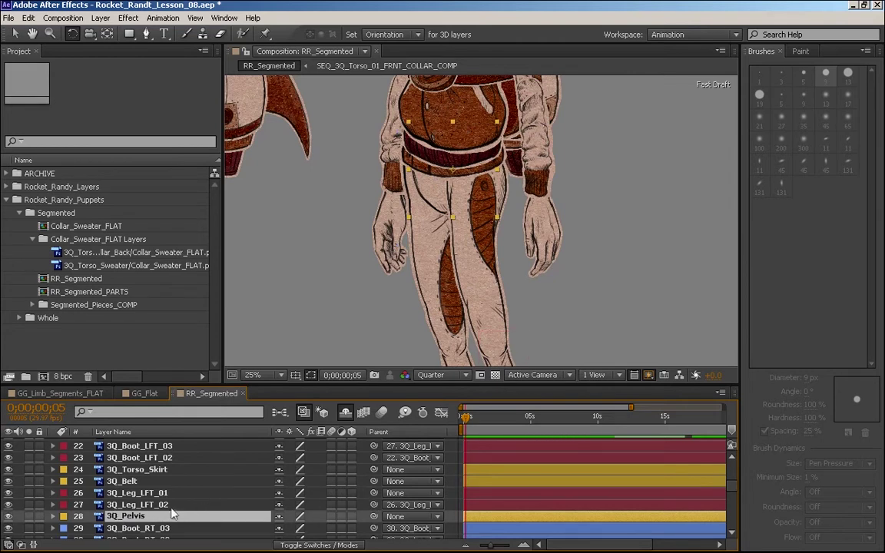
pyautogui.click(123, 480)
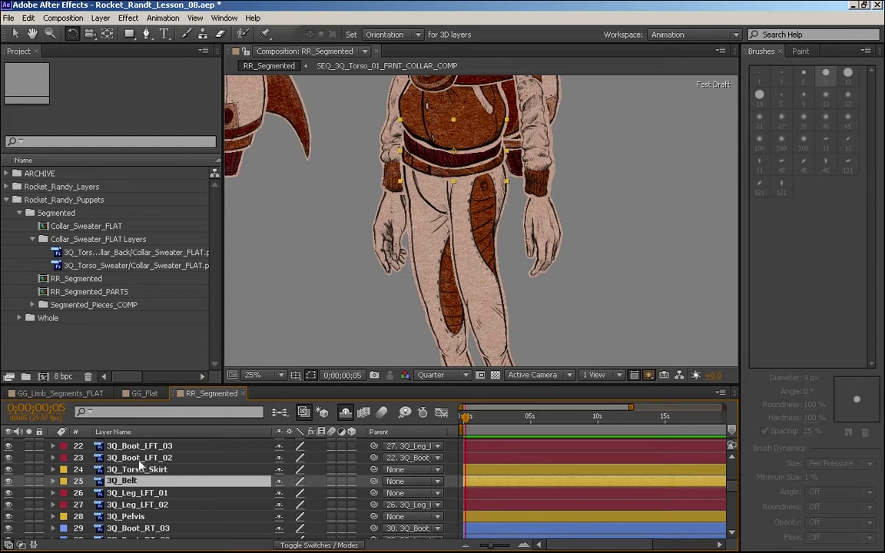
pyautogui.click(130, 516)
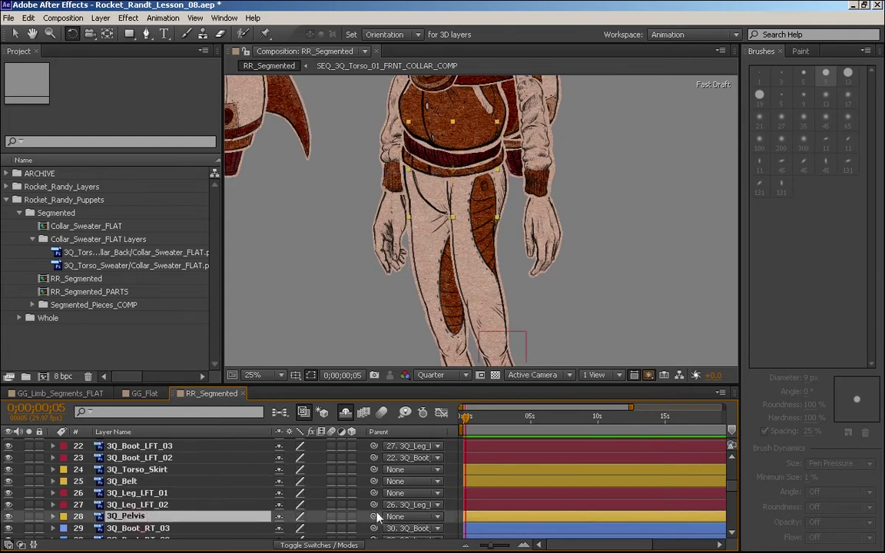
pyautogui.moveTo(374, 516); pyautogui.dragTo(144, 485)
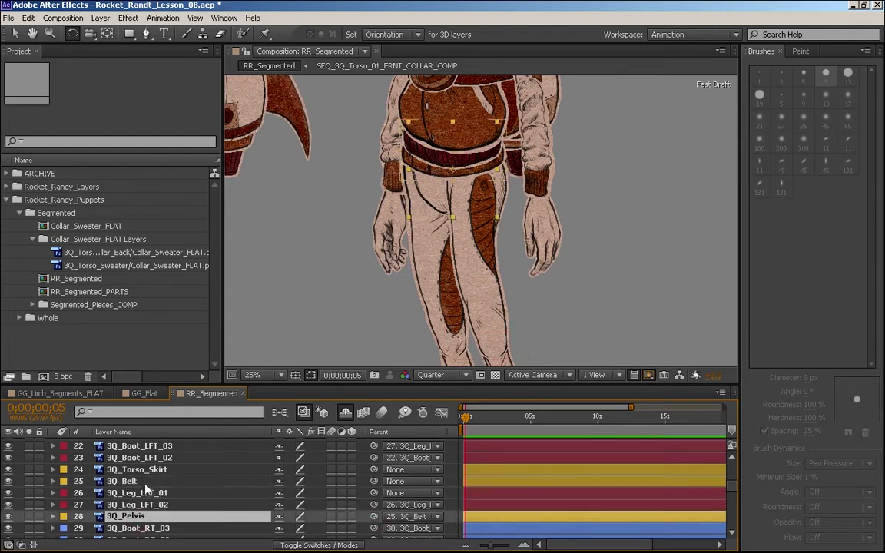
# Step: Try rotating the 3Q_Belt and 3Q_Pelvis layers to test the hierarchy, and undo the rotations
pyautogui.click(130, 481)
pyautogui.moveTo(418, 161); pyautogui.dragTo(371, 224)
pyautogui.hotkey('ctrl', 'z')
pyautogui.click(157, 516)
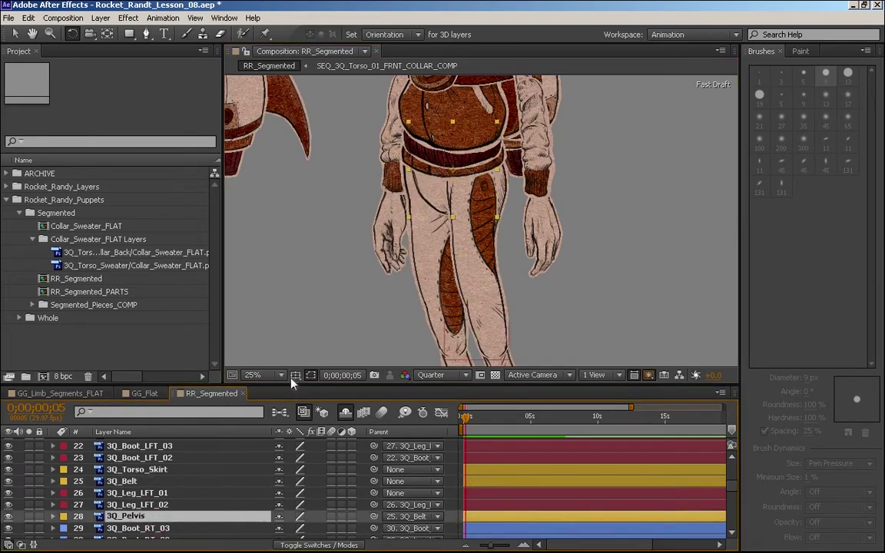
pyautogui.moveTo(437, 197); pyautogui.dragTo(450, 165)
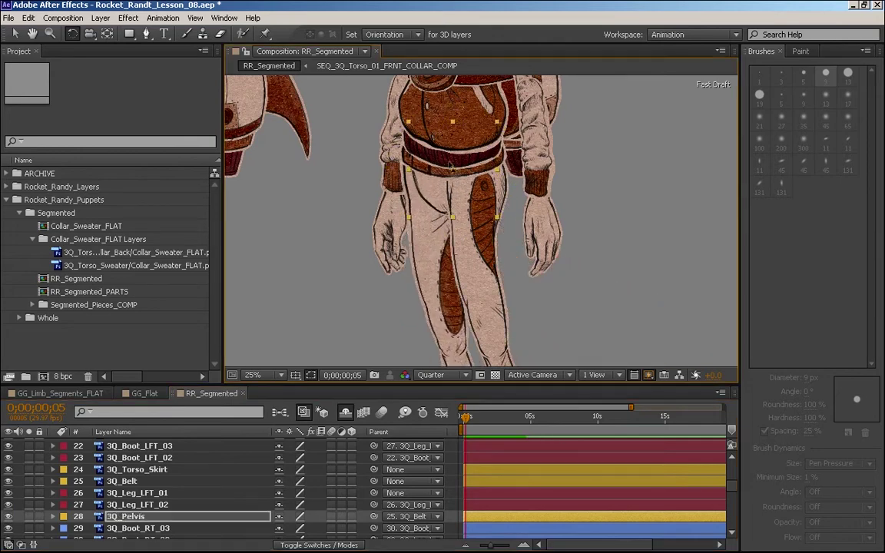
# Step: Parent the 3Q_Torso_Skirt layer to 3Q_Belt
pyautogui.click(140, 469)
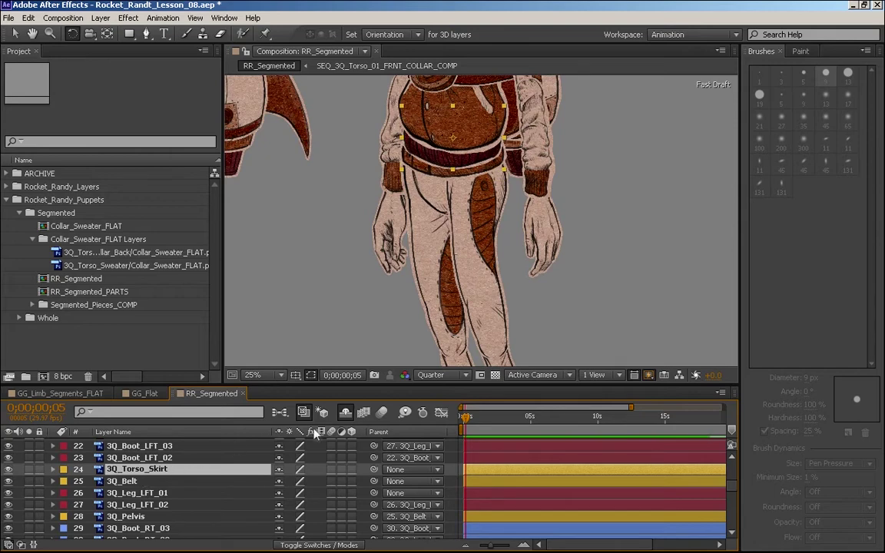
pyautogui.moveTo(374, 471); pyautogui.dragTo(127, 481)
pyautogui.scroll(3, 730, 489)
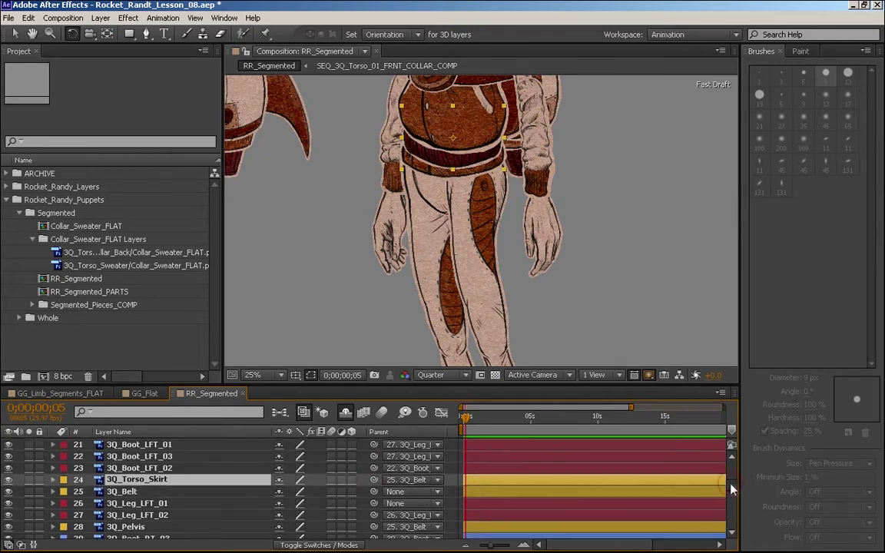
# Step: Parent the 3Q_Torso_02 layer to 3Q_Torso_Skirt, undoing a trial rotation of it beforehand
pyautogui.click(135, 487)
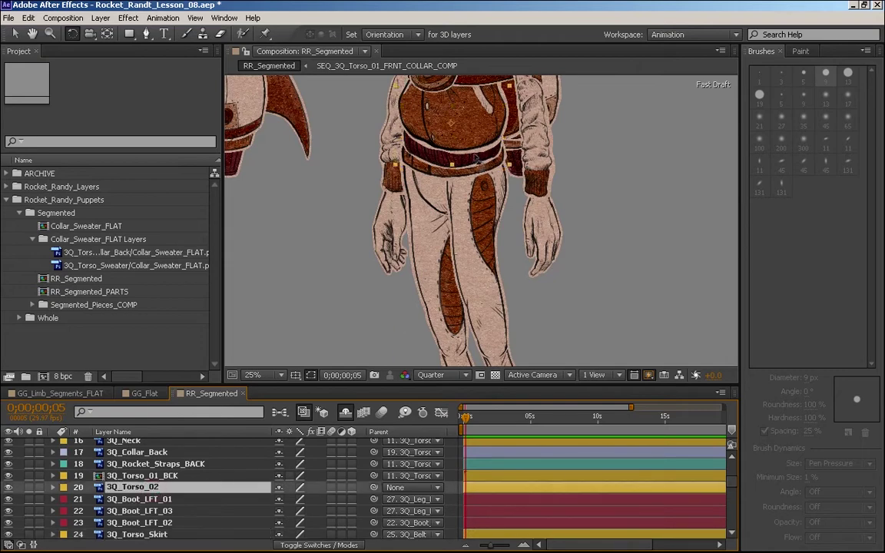
pyautogui.moveTo(486, 134); pyautogui.dragTo(472, 157)
pyautogui.hotkey('ctrl', 'z')
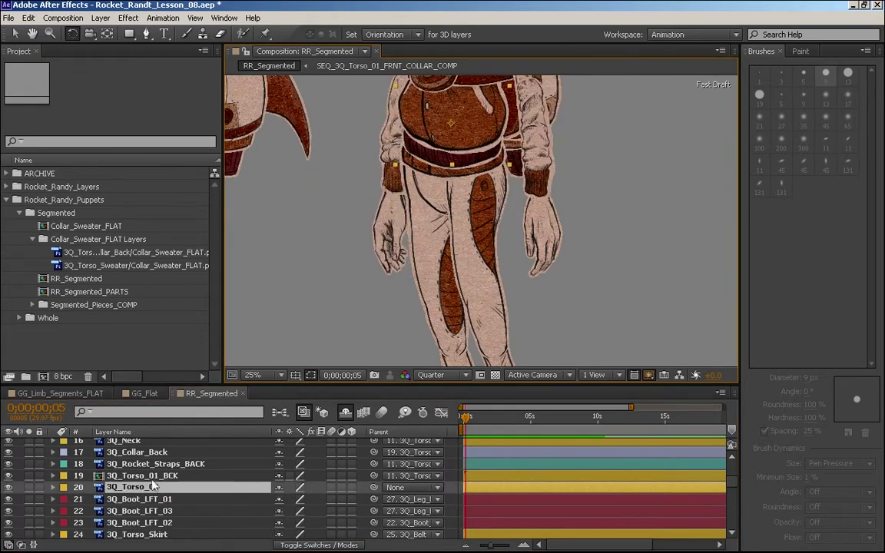
pyautogui.moveTo(373, 486); pyautogui.dragTo(173, 529)
# Step: Try rotating 3Q_Torso_02 and 3Q_Torso_Skirt to test how the upper body follows, and undo both rotations
pyautogui.moveTo(488, 123); pyautogui.dragTo(487, 116)
pyautogui.click(160, 528)
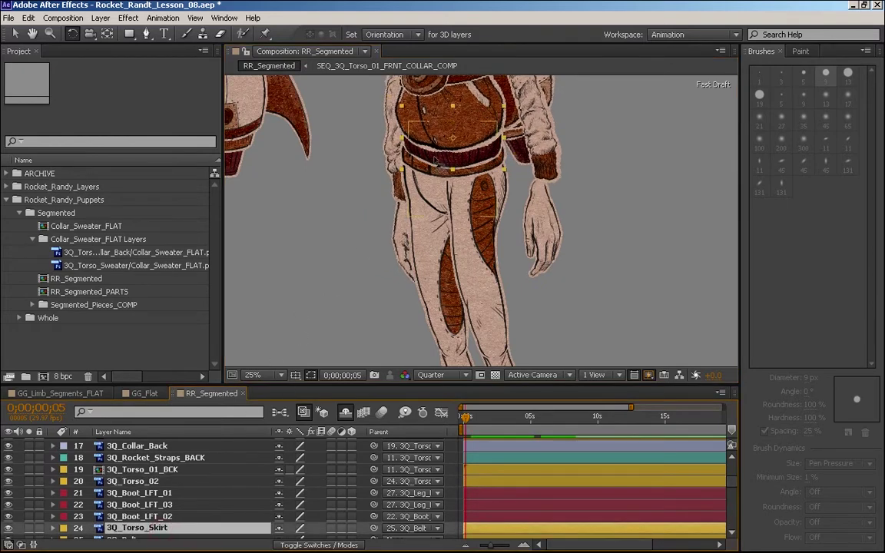
pyautogui.moveTo(438, 159)
pyautogui.mouseDown()
pyautogui.moveTo(447, 158)
pyautogui.moveTo(441, 163)
pyautogui.mouseUp()
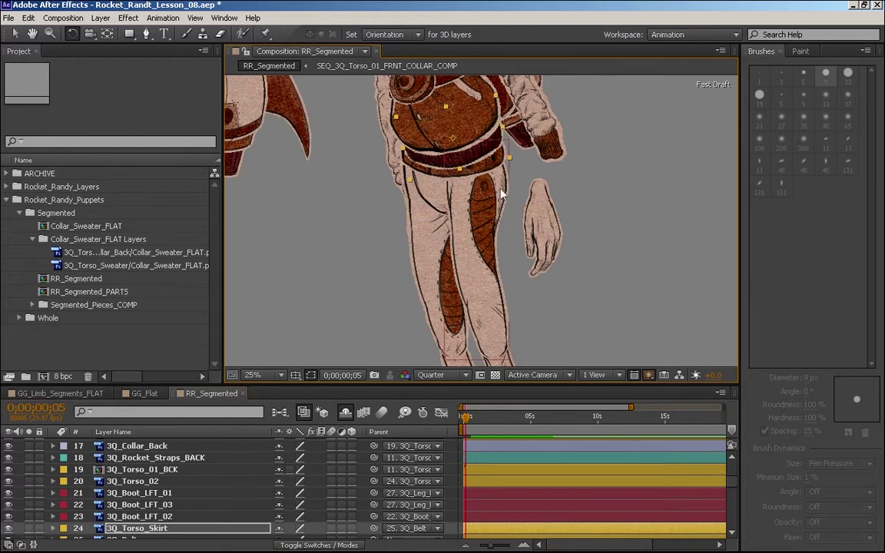
pyautogui.hotkey('ctrl', 'z')
pyautogui.hotkey('ctrl', 'z')
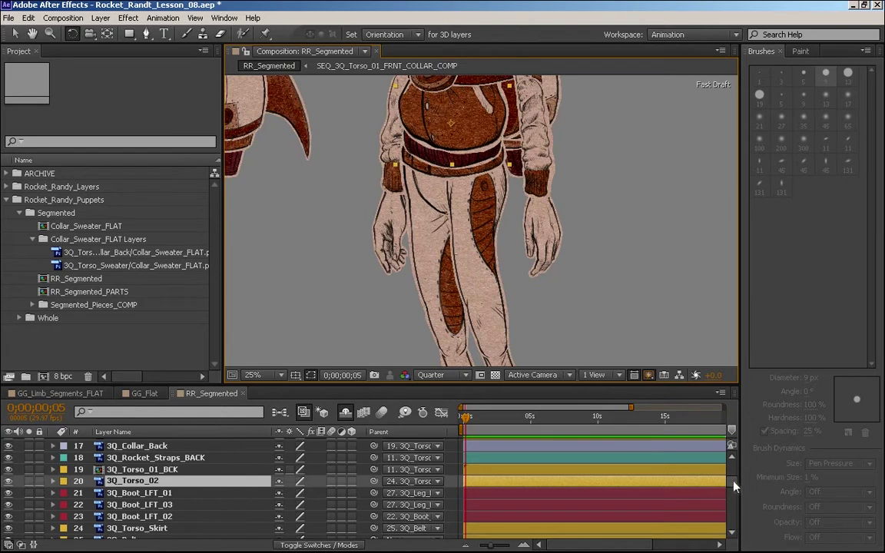
# Step: Examine the stacking order and parents of the left boot, torso and belt layers
pyautogui.scroll(-1, 733, 486)
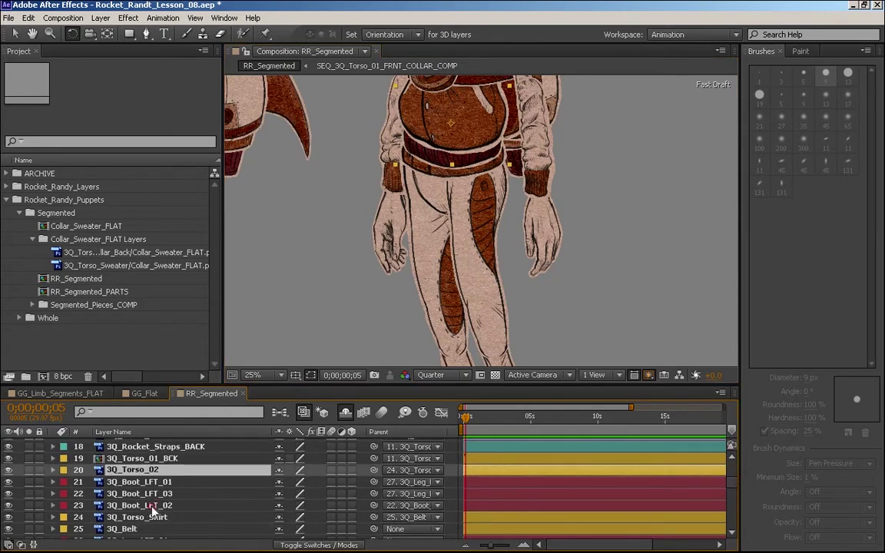
pyautogui.click(163, 504)
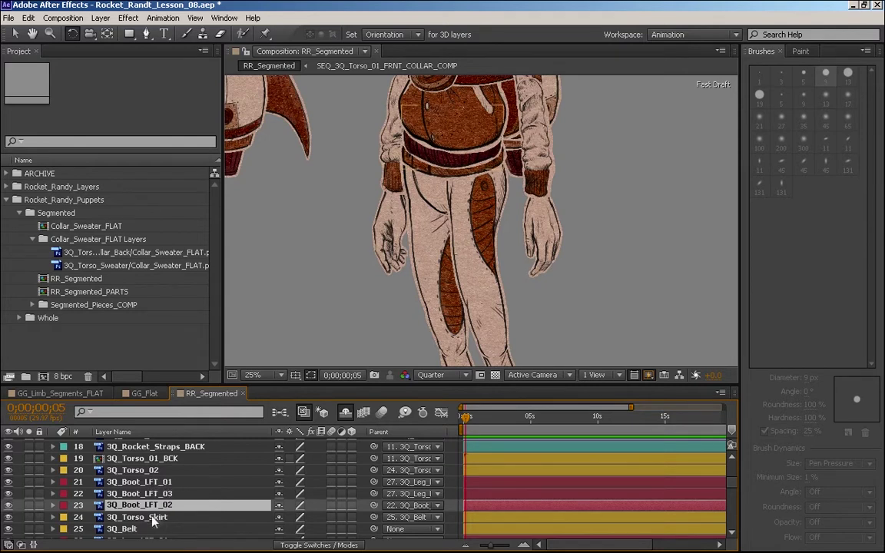
pyautogui.click(157, 490)
pyautogui.click(139, 481)
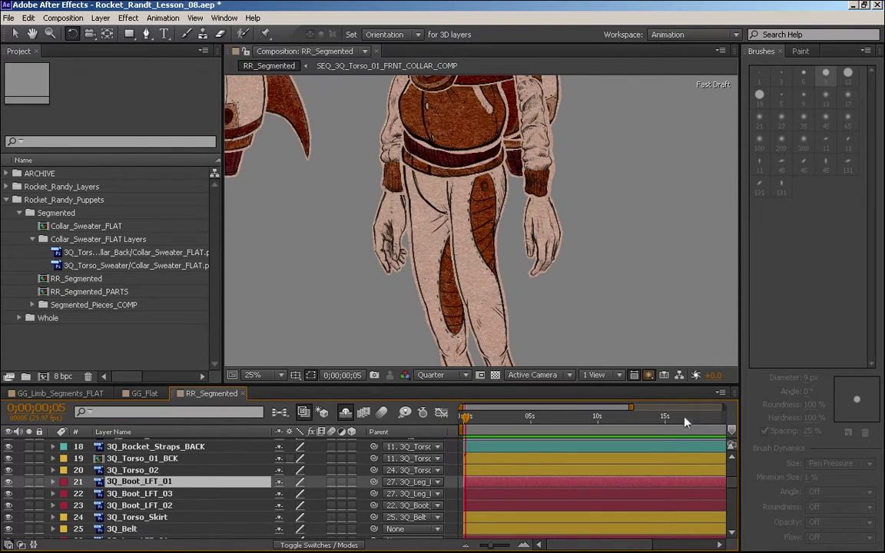
pyautogui.scroll(5, 731, 486)
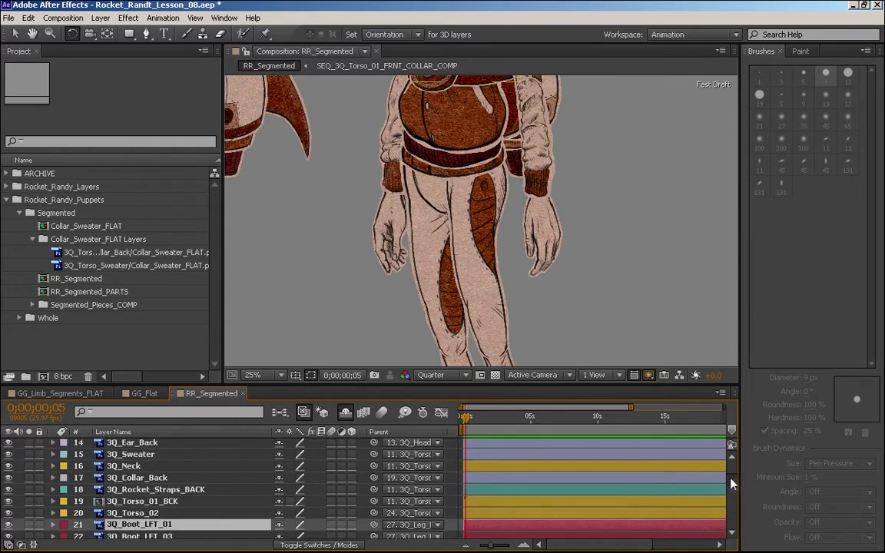
pyautogui.scroll(-3, 731, 478)
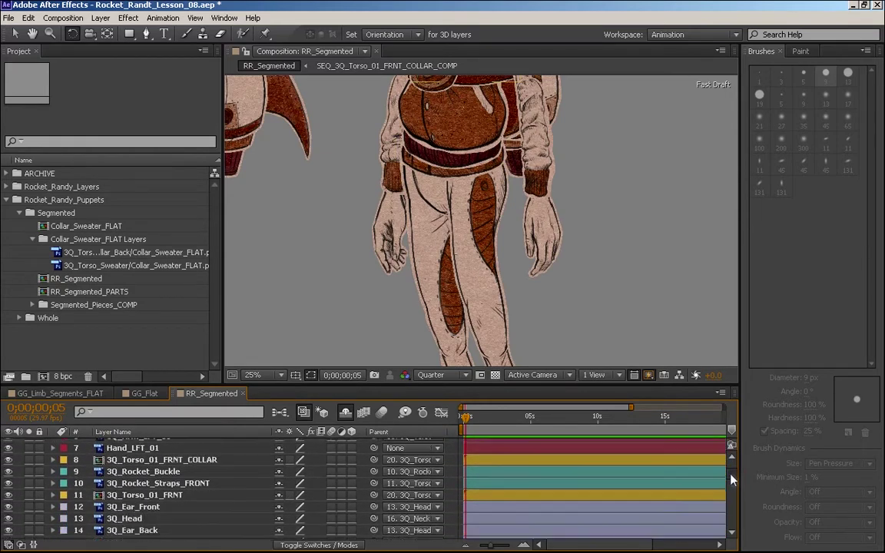
pyautogui.scroll(-4, 731, 484)
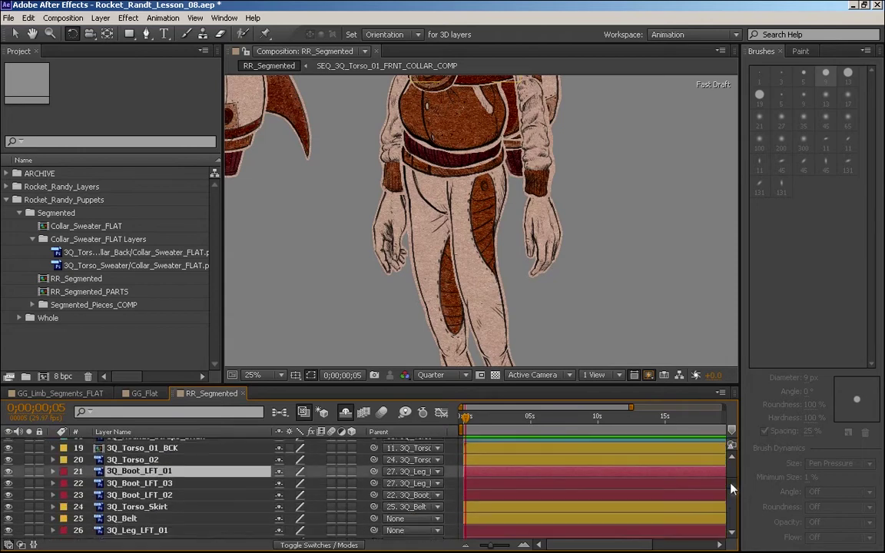
pyautogui.click(131, 485)
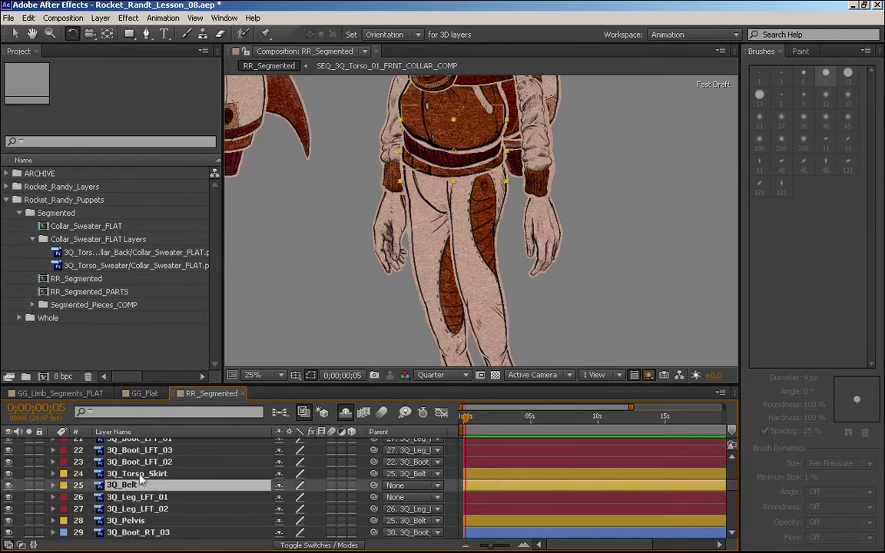
# Step: Move the 3Q_Boot_LFT_01, 3Q_Boot_LFT_03 and 3Q_Boot_LFT_02 layers below 3Q_Belt, directly above 3Q_Leg_LFT_01
pyautogui.click(149, 464)
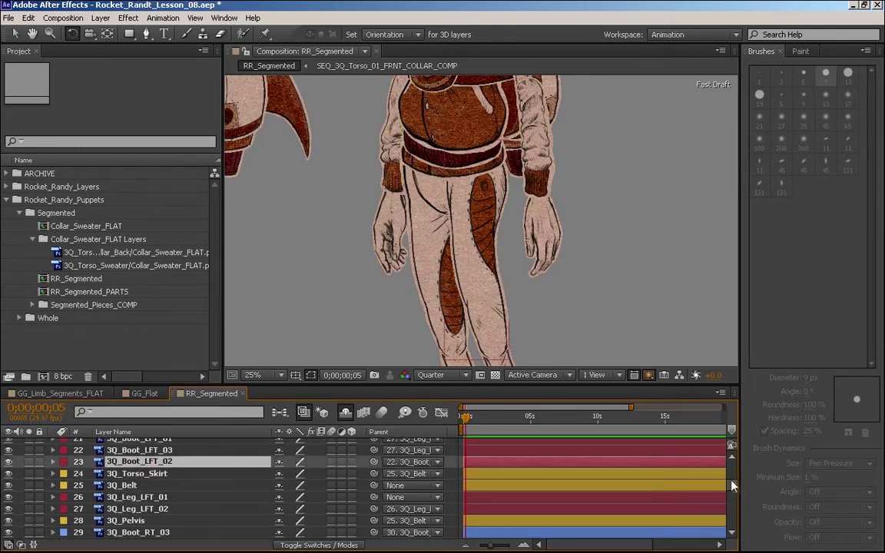
pyautogui.scroll(2, 731, 485)
pyautogui.keyDown('shift'); pyautogui.click(132, 458); pyautogui.keyUp('shift')
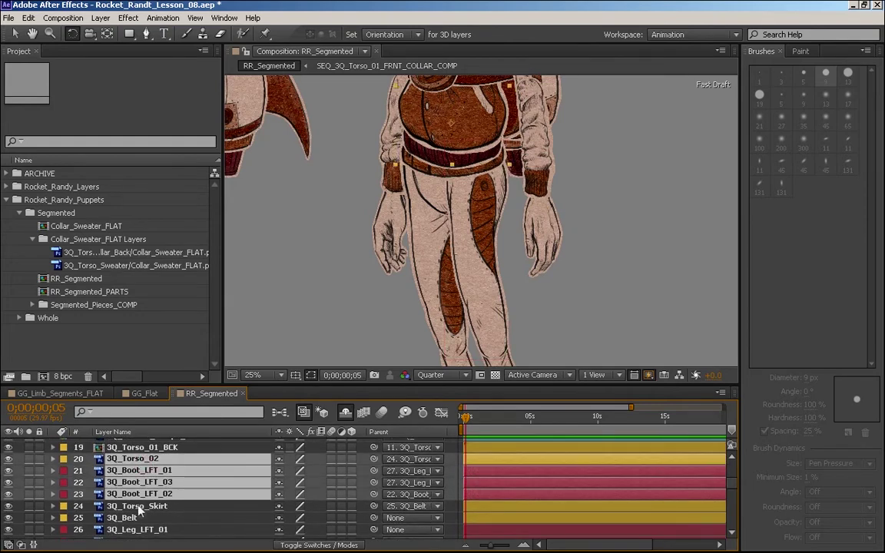
pyautogui.moveTo(149, 464); pyautogui.dragTo(144, 520)
pyautogui.hotkey('ctrl', 'z')
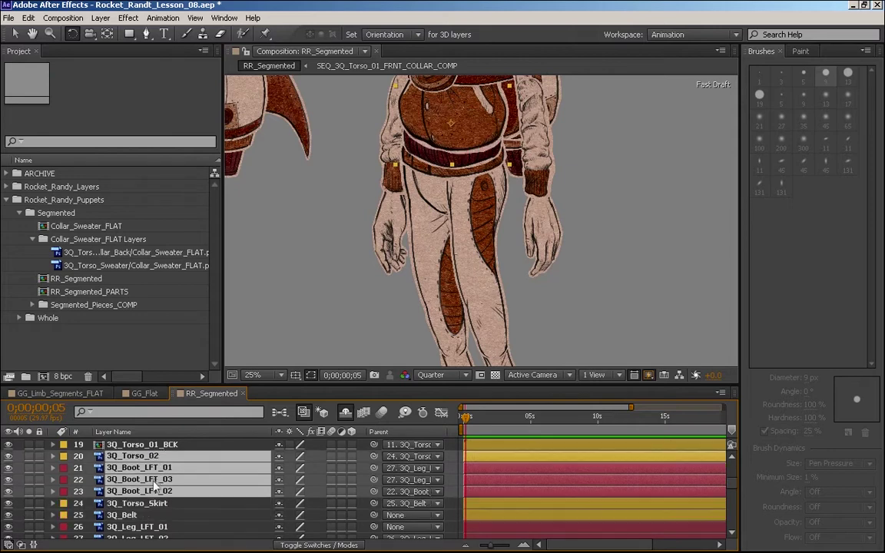
pyautogui.keyDown('ctrl'); pyautogui.click(142, 458); pyautogui.keyUp('ctrl')
pyautogui.moveTo(142, 468); pyautogui.dragTo(142, 521)
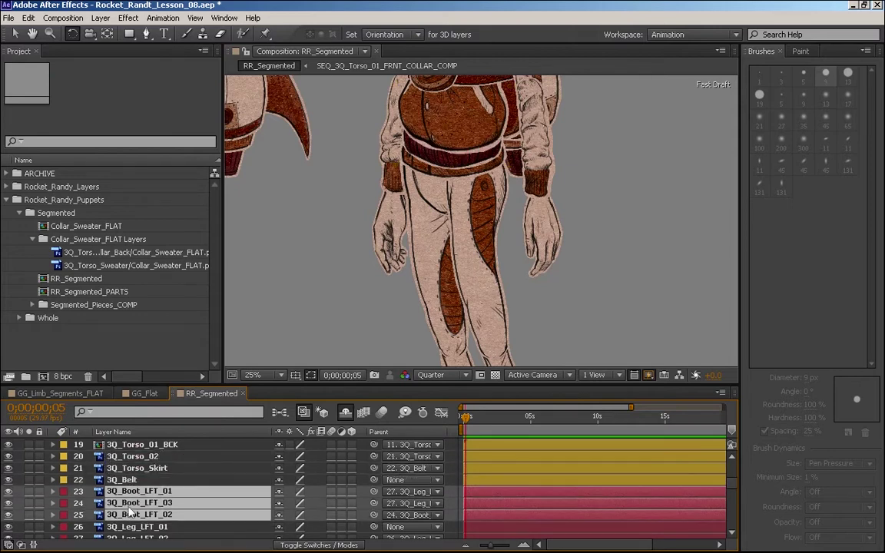
# Step: Parent the upper left leg layer 3Q_Leg_LFT_01 to 3Q_Pelvis
pyautogui.scroll(-3, 629, 461)
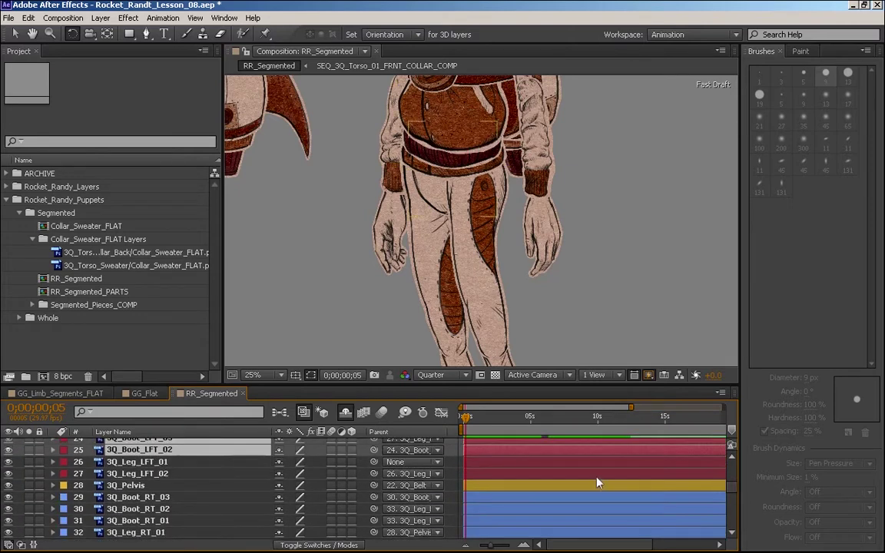
pyautogui.click(148, 473)
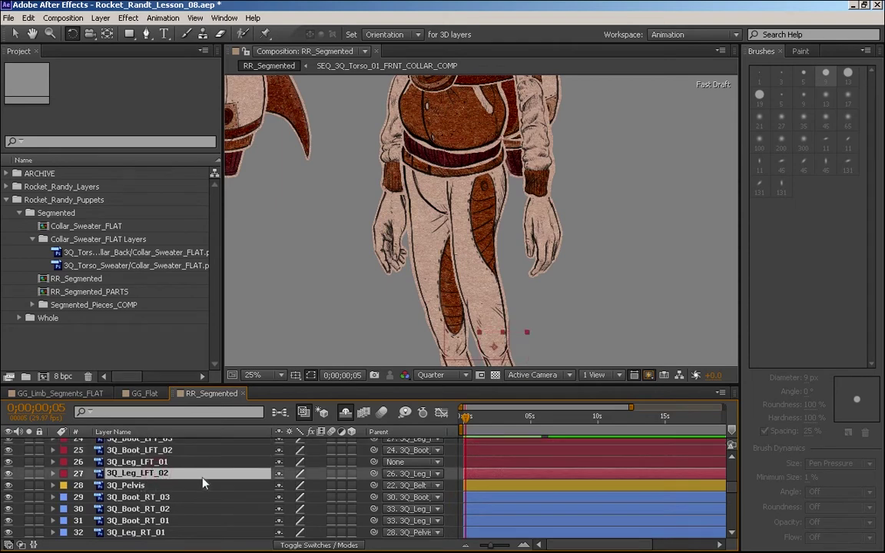
pyautogui.click(138, 461)
pyautogui.click(407, 462)
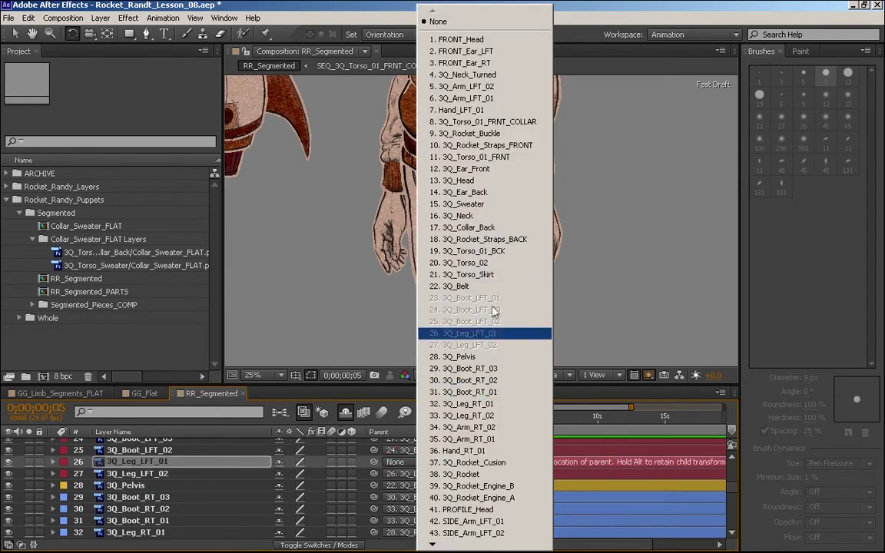
pyautogui.click(503, 358)
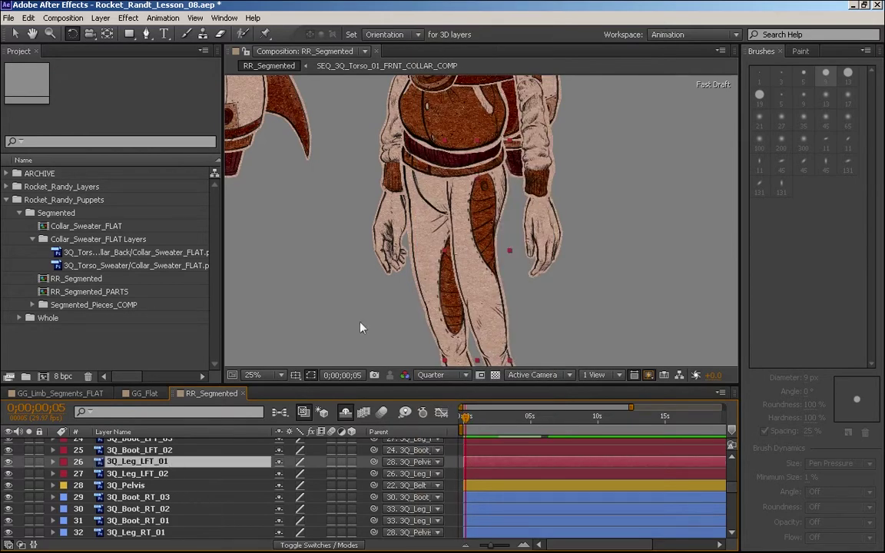
# Step: Try rotating the 3Q_Pelvis and 3Q_Leg_RT_01 layers to test the leg hierarchy, and undo the rotations
pyautogui.click(171, 484)
pyautogui.moveTo(440, 199); pyautogui.dragTo(568, 185)
pyautogui.hotkey('ctrl', 'z')
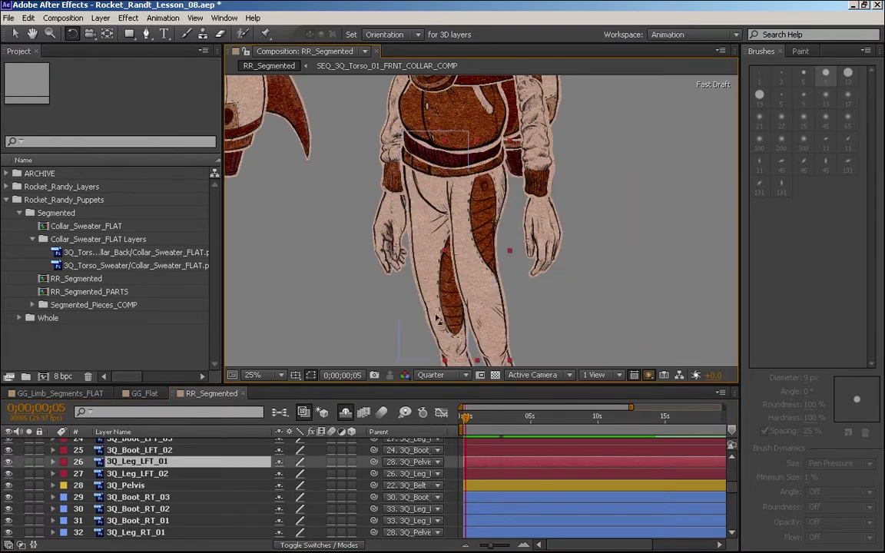
pyautogui.moveTo(434, 314); pyautogui.dragTo(501, 262)
pyautogui.click(500, 262)
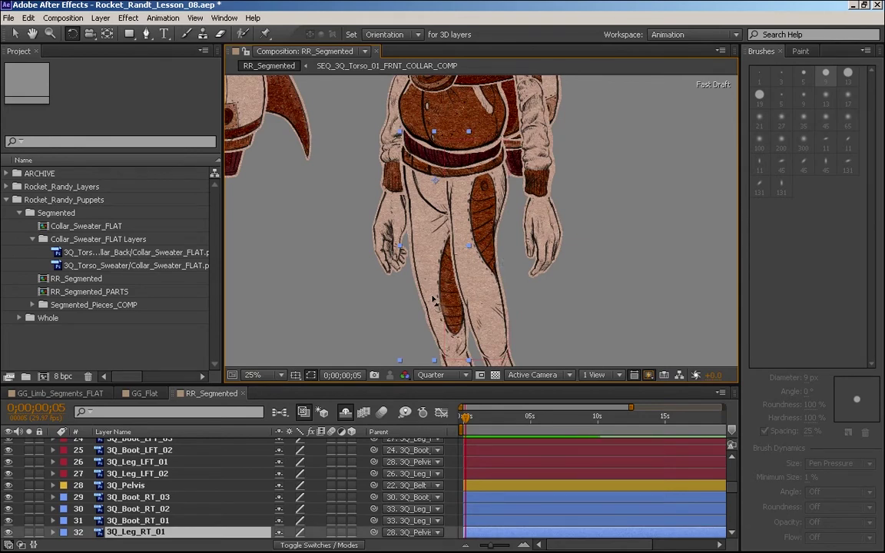
pyautogui.moveTo(436, 301); pyautogui.dragTo(496, 238)
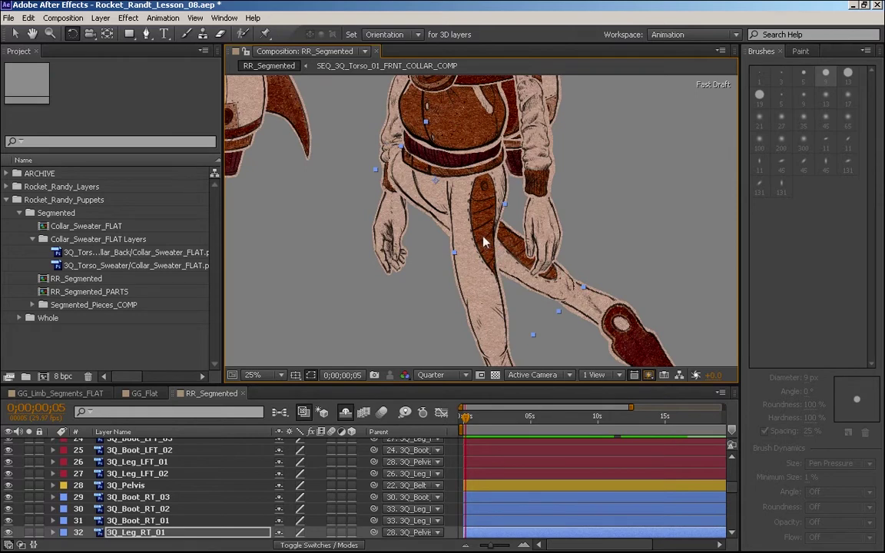
pyautogui.hotkey('ctrl', 'z')
pyautogui.moveTo(422, 262); pyautogui.dragTo(254, 322)
pyautogui.hotkey('ctrl', 'z')
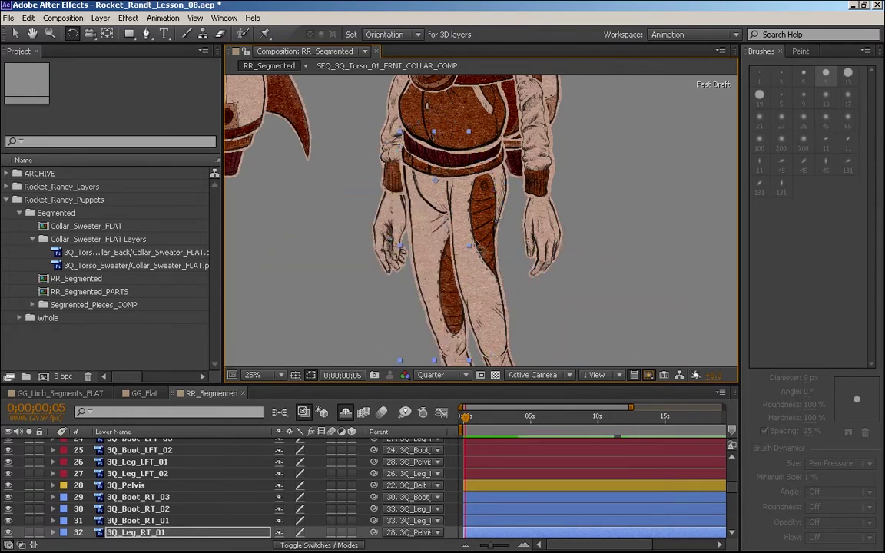
# Step: Try rotating 3Q_Belt twice to test which body parts follow it, undoing each rotation
pyautogui.moveTo(566, 305); pyautogui.dragTo(547, 310)
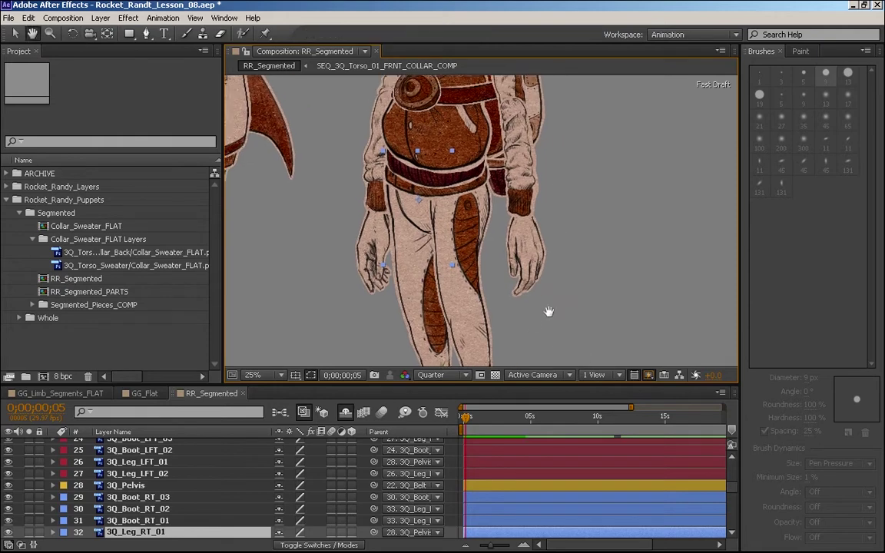
pyautogui.click(730, 456)
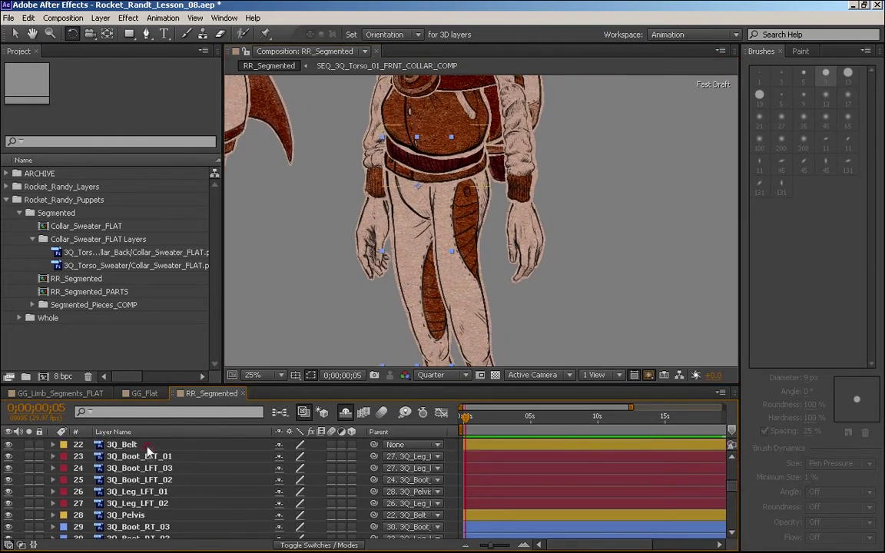
pyautogui.click(147, 447)
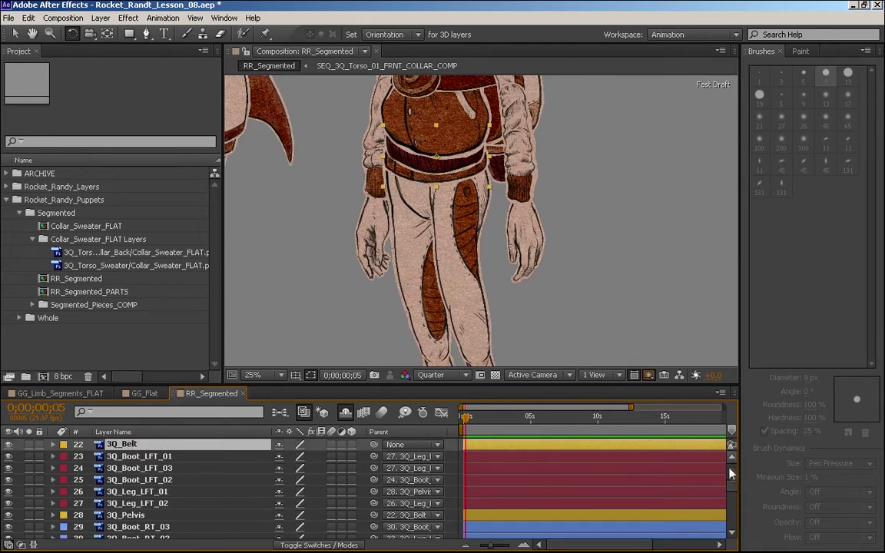
pyautogui.moveTo(380, 167); pyautogui.dragTo(439, 151)
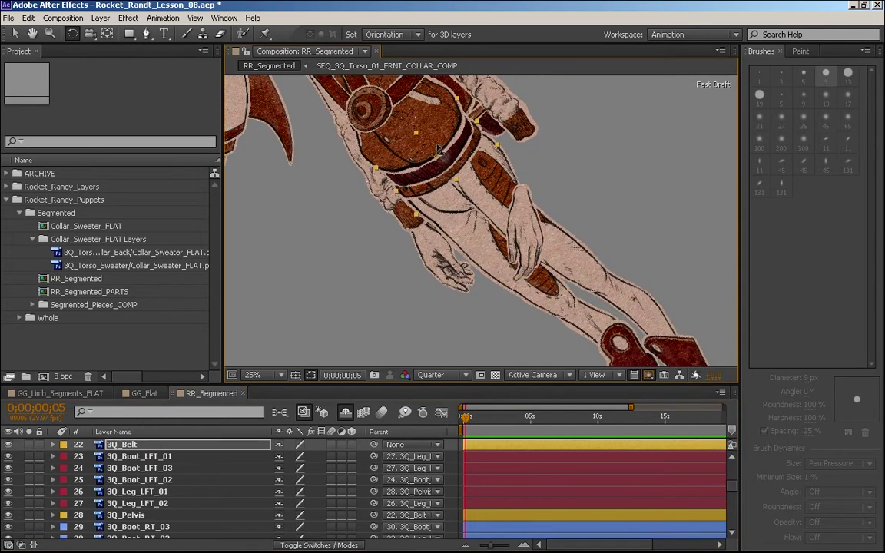
pyautogui.hotkey('ctrl', 'z')
pyautogui.moveTo(377, 163); pyautogui.dragTo(444, 157)
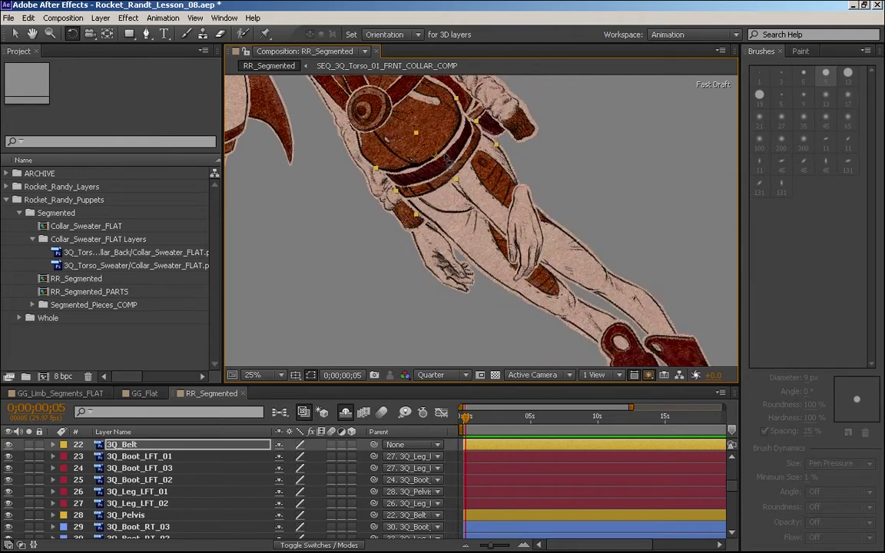
pyautogui.hotkey('ctrl', 'z')
# Step: Parent the Hand_LFT_01 layer to the lower left arm layer 3Q_Arm_LFT_02
pyautogui.moveTo(732, 490); pyautogui.dragTo(731, 474)
pyautogui.click(136, 522)
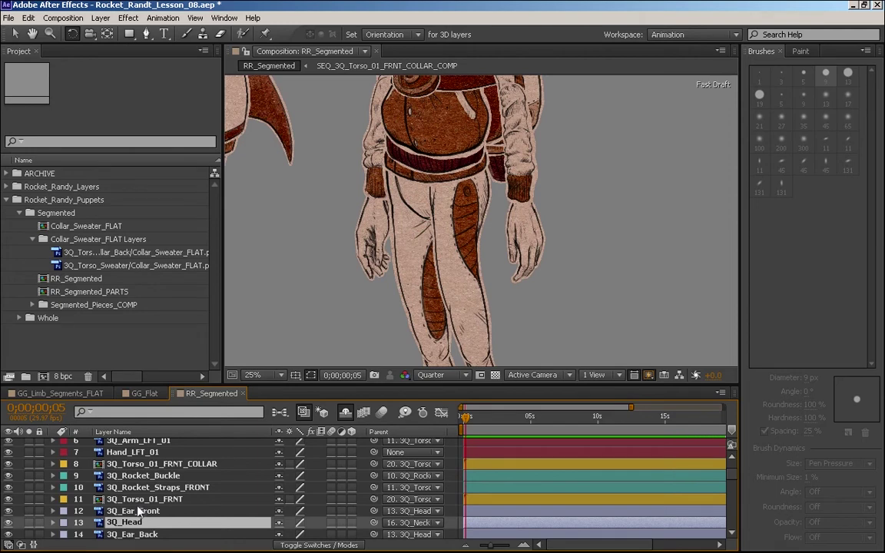
pyautogui.click(166, 452)
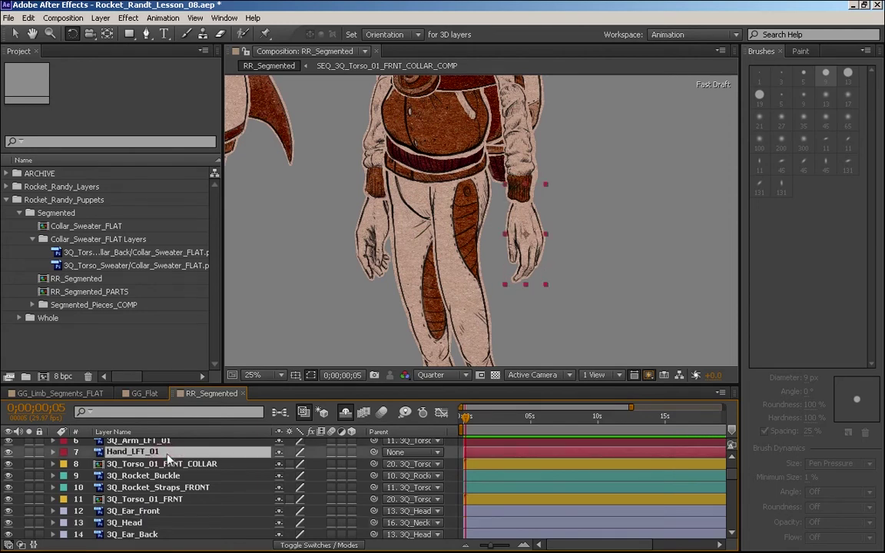
pyautogui.scroll(2, 729, 460)
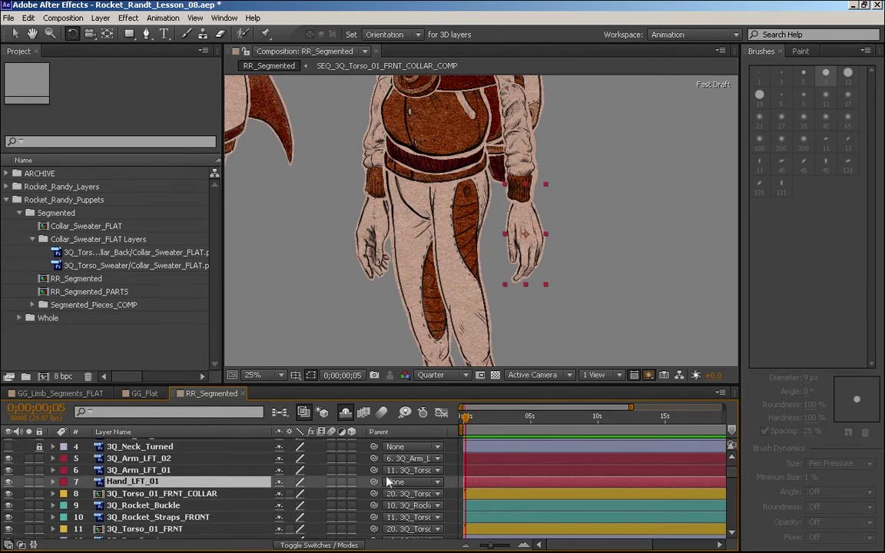
pyautogui.click(403, 482)
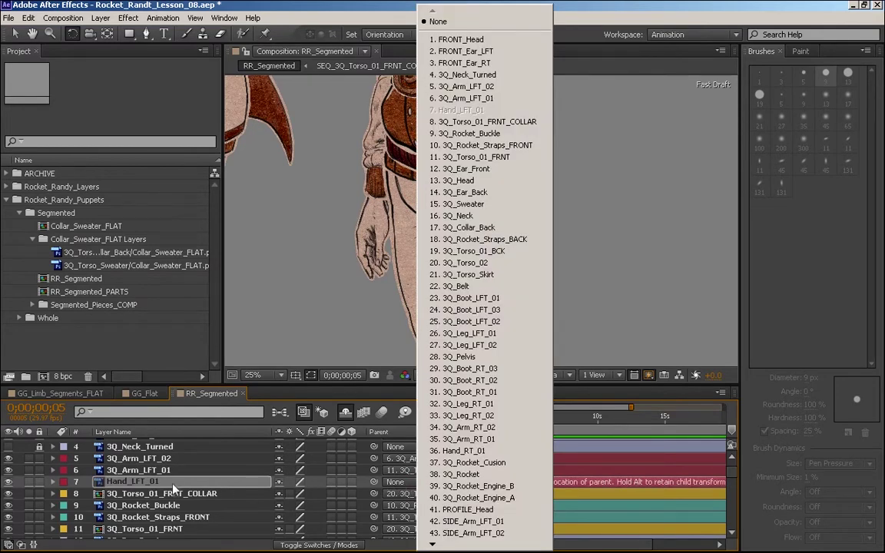
pyautogui.click(155, 435)
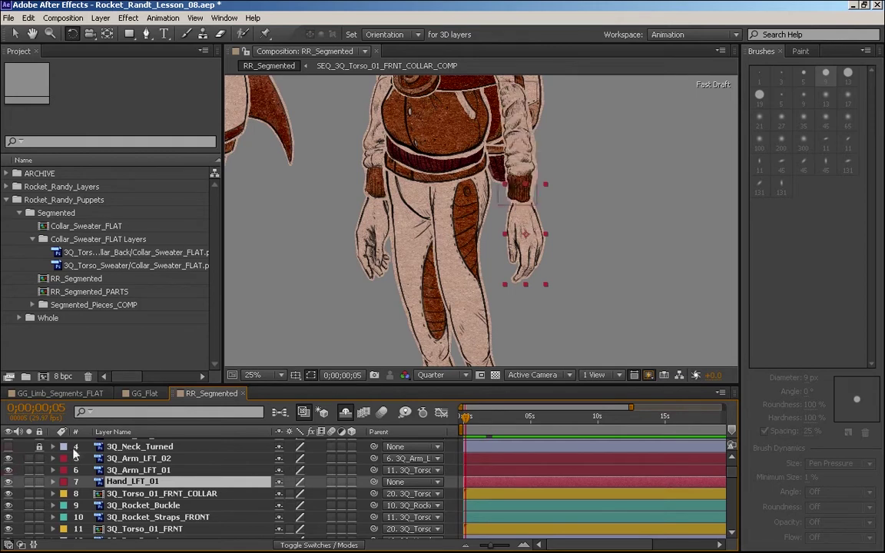
pyautogui.moveTo(374, 482); pyautogui.dragTo(151, 458)
# Step: Try rotating the lower left arm layer 3Q_Arm_LFT_02 to test whether the hand follows it, and undo the rotations
pyautogui.moveTo(519, 163); pyautogui.dragTo(463, 111)
pyautogui.hotkey('ctrl', 'z')
pyautogui.moveTo(522, 163); pyautogui.dragTo(460, 131)
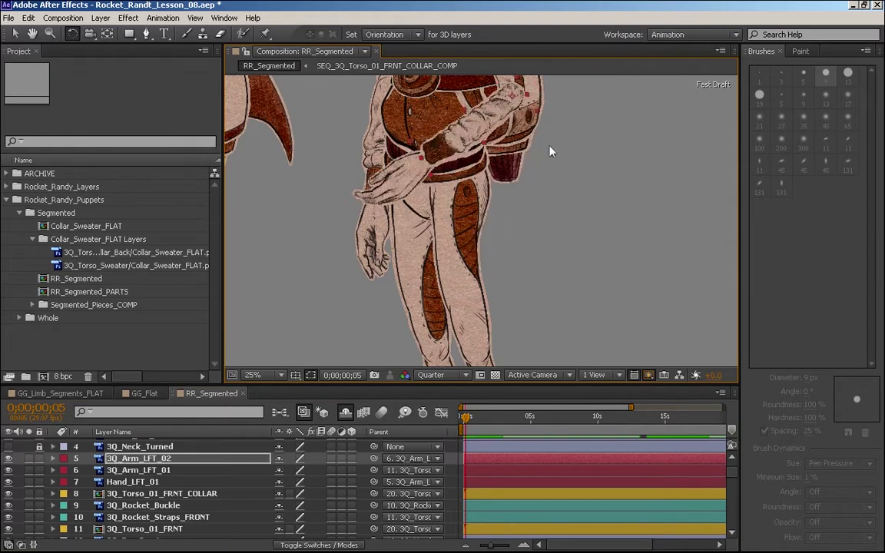
pyautogui.hotkey('ctrl', 'z')
pyautogui.moveTo(567, 150); pyautogui.dragTo(430, 169)
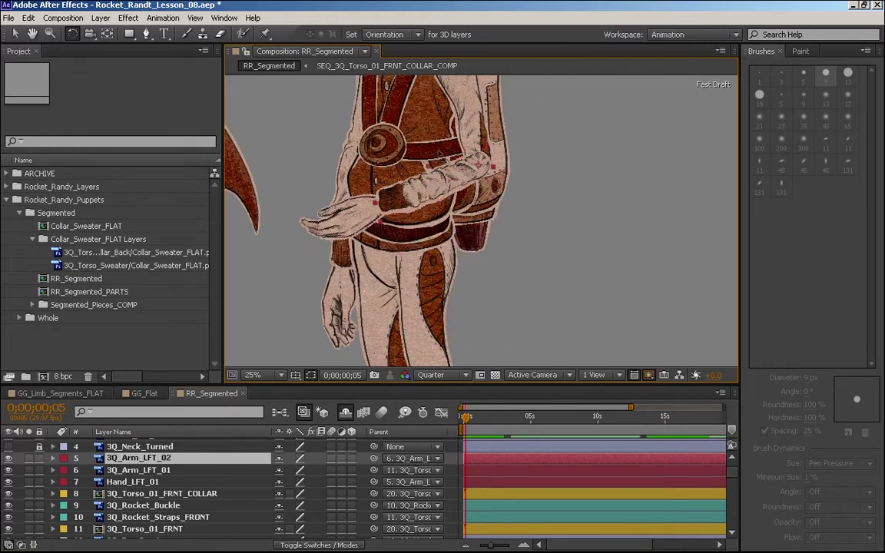
pyautogui.hotkey('ctrl', 'z')
# Step: Try rotating the Hand_LFT_01 layer on its own to test its wrist movement, and undo the rotation
pyautogui.click(500, 327)
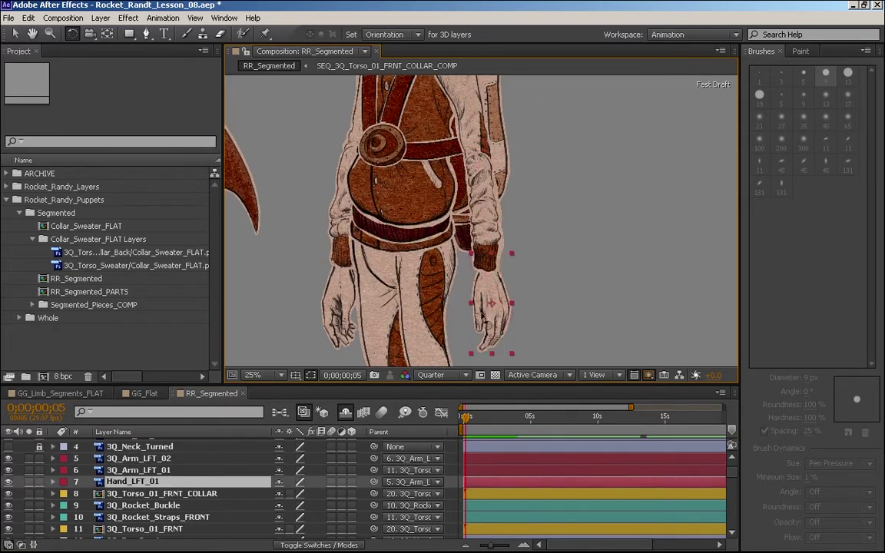
pyautogui.moveTo(484, 318); pyautogui.dragTo(567, 201)
pyautogui.hotkey('ctrl', 'z')
pyautogui.click(348, 326)
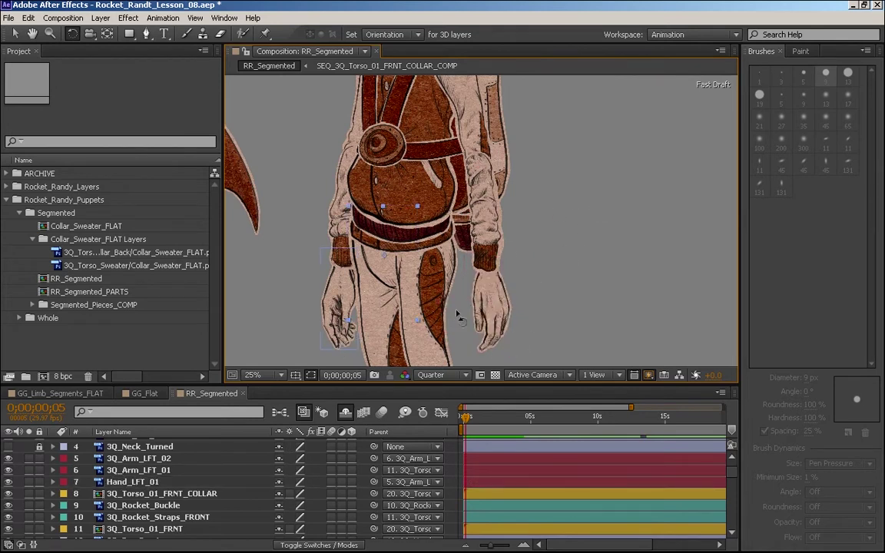
pyautogui.click(492, 327)
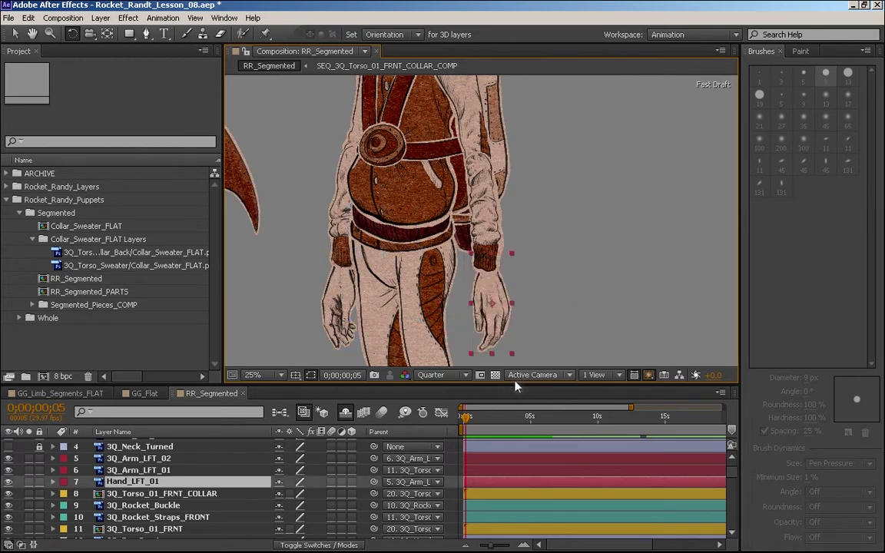
# Step: Try rotating the 3Q_Belt layer slightly to test it as the root of the body hierarchy, and undo the rotation
pyautogui.click(171, 451)
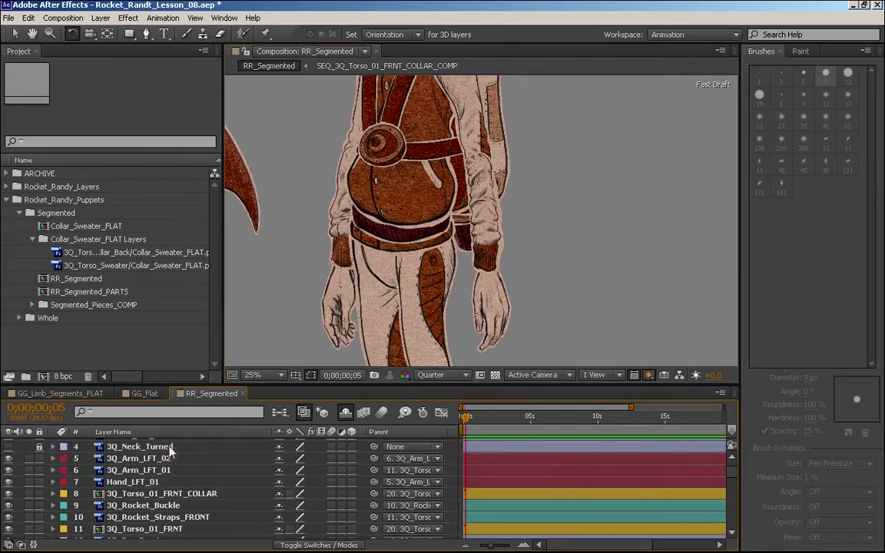
pyautogui.scroll(1, 729, 477)
pyautogui.scroll(-4, 733, 479)
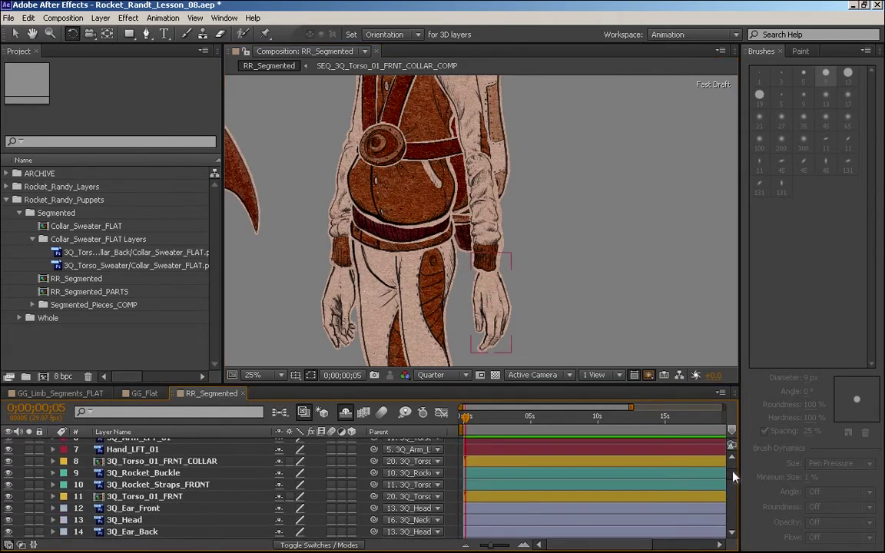
pyautogui.scroll(-3, 733, 479)
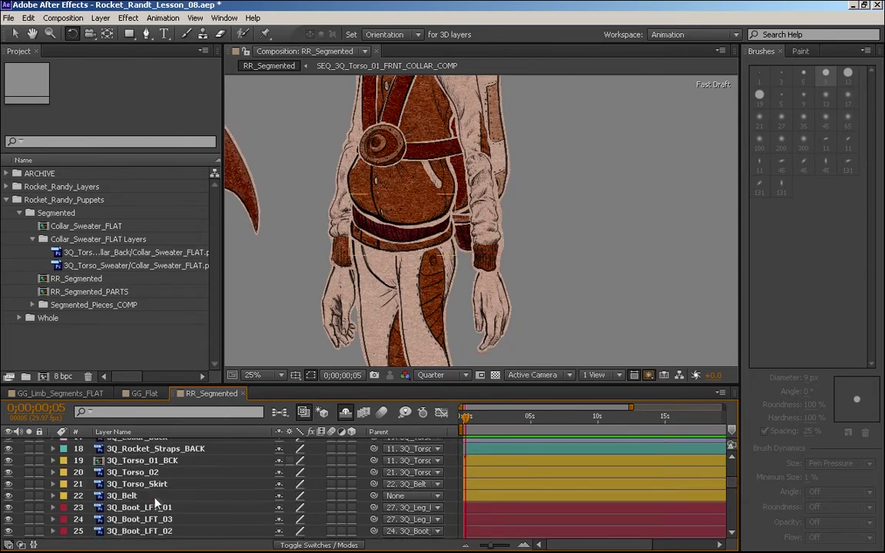
pyautogui.click(146, 495)
pyautogui.moveTo(419, 240)
pyautogui.mouseDown()
pyautogui.moveTo(427, 225)
pyautogui.moveTo(409, 249)
pyautogui.moveTo(427, 228)
pyautogui.mouseUp()
pyautogui.hotkey('ctrl', 'z')
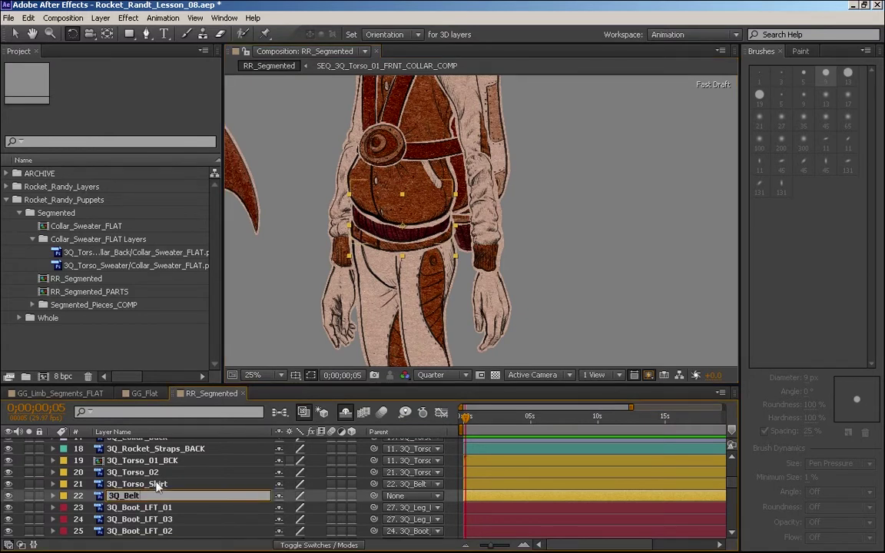
# Step: Rename the 3Q_Belt layer as 3Q_Belt_CENTER and save the project
pyautogui.write('_CENTER')
pyautogui.press('Return')
pyautogui.hotkey('ctrl', 's')
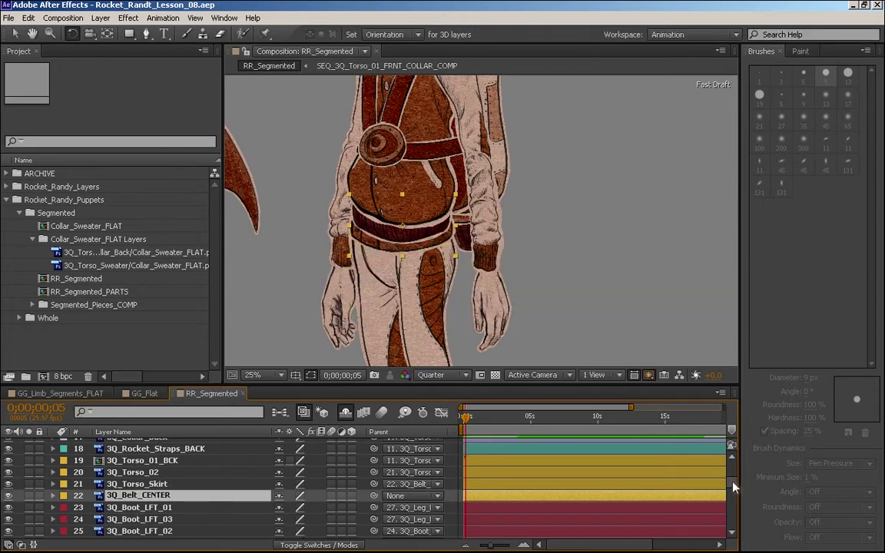
# Step: Examine the remaining layers' parent assignments and the overlap of collar and rocket straps on the three-quarter puppet
pyautogui.scroll(-2, 734, 489)
pyautogui.scroll(-5, 734, 489)
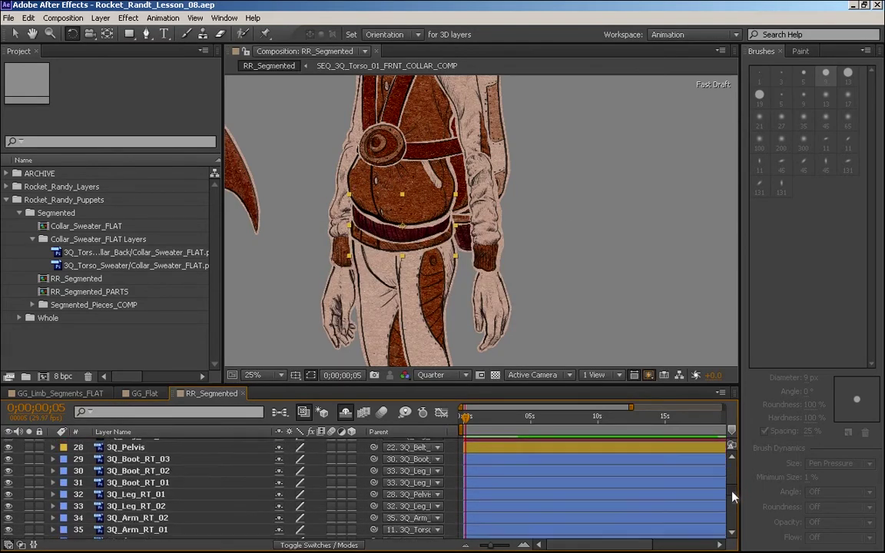
pyautogui.scroll(-3, 732, 500)
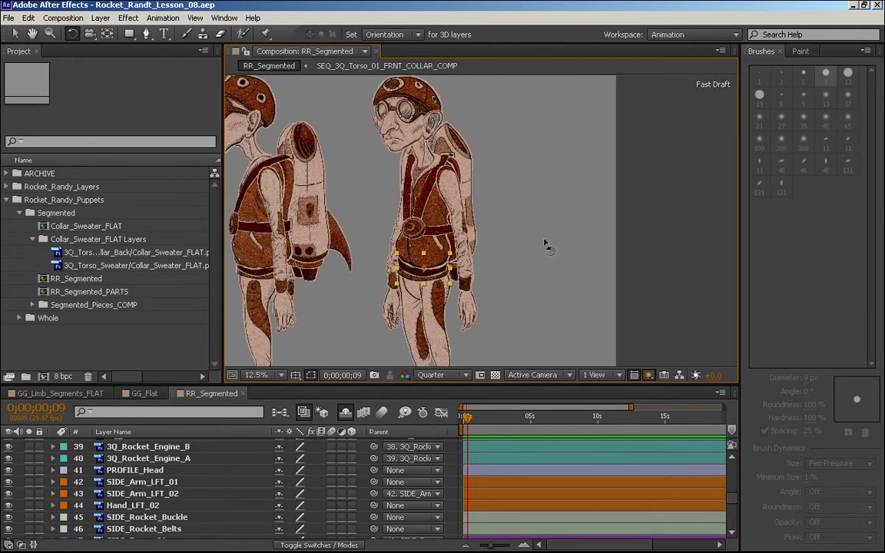
pyautogui.scroll(1, 547, 245)
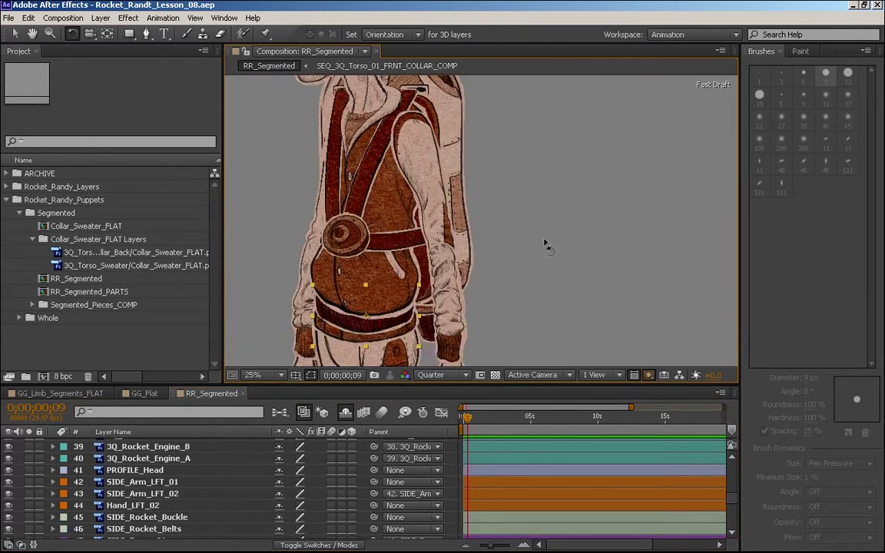
pyautogui.moveTo(545, 205); pyautogui.dragTo(540, 305)
pyautogui.press('w')
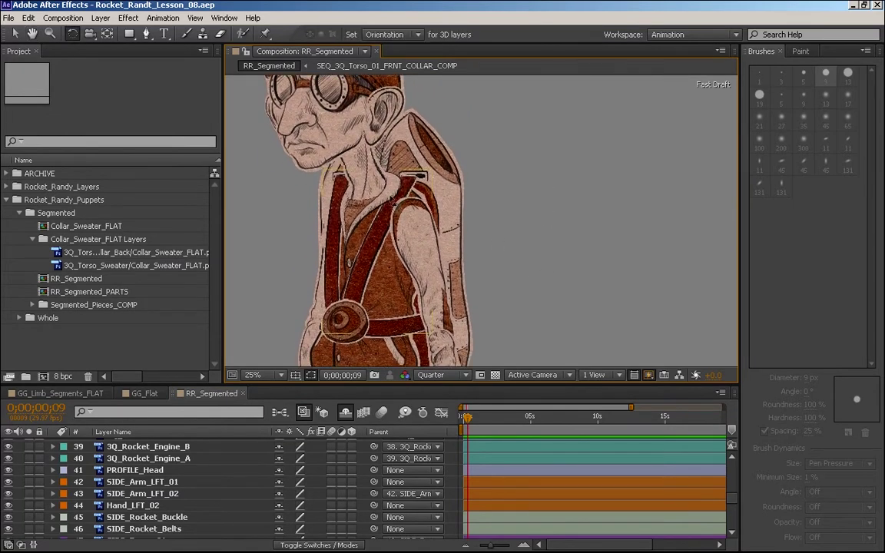
pyautogui.scroll(2, 395, 158)
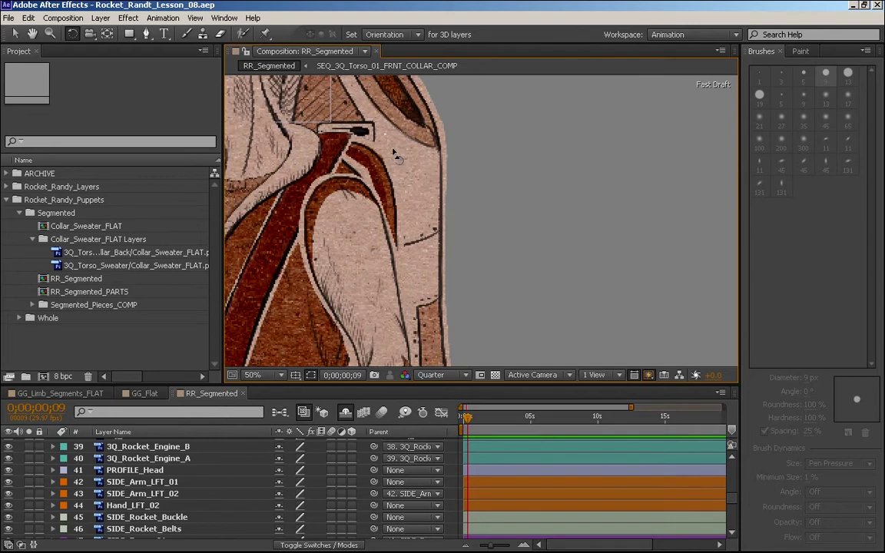
pyautogui.moveTo(403, 177); pyautogui.dragTo(534, 167)
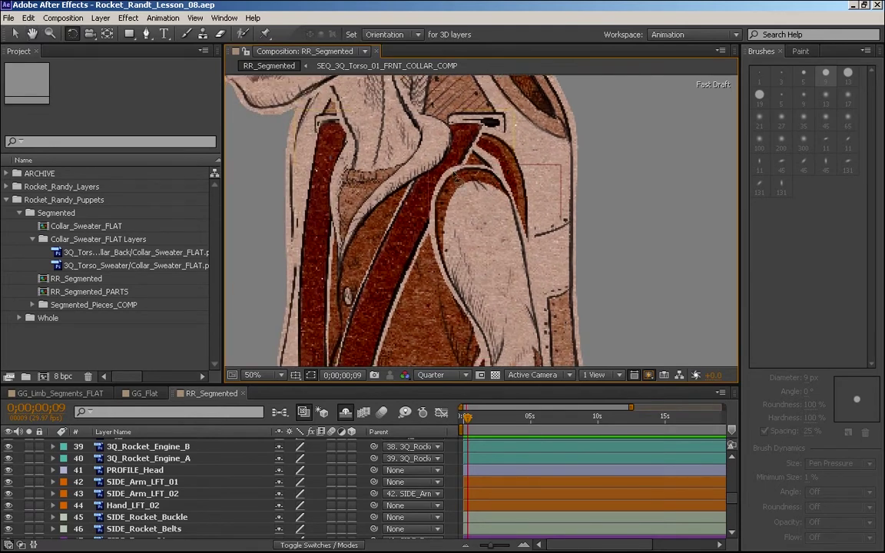
pyautogui.moveTo(382, 255); pyautogui.dragTo(401, 365)
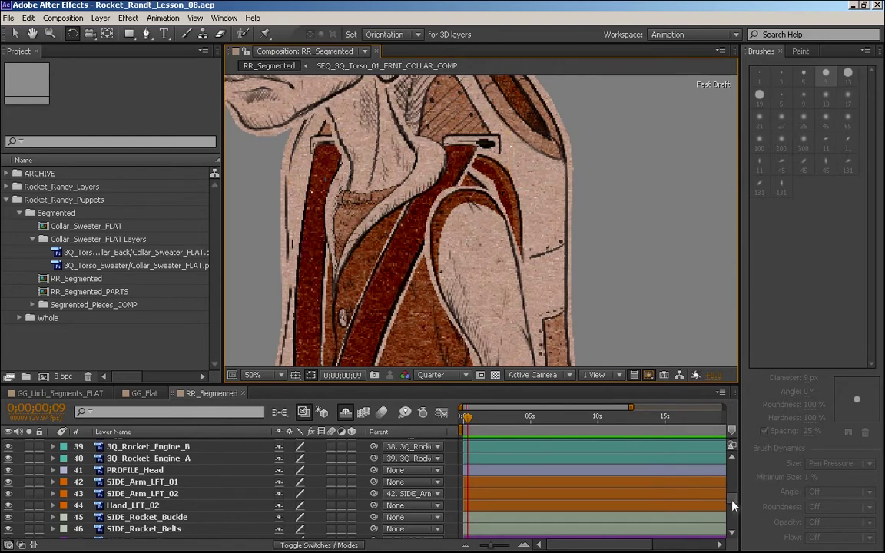
# Step: Move the 3Q_Rocket_Buckle and 3Q_Rocket_Straps_FRONT layers above 3Q_Torso_01_FRNT_COLLAR in the layer stack
pyautogui.moveTo(732, 505); pyautogui.dragTo(725, 481)
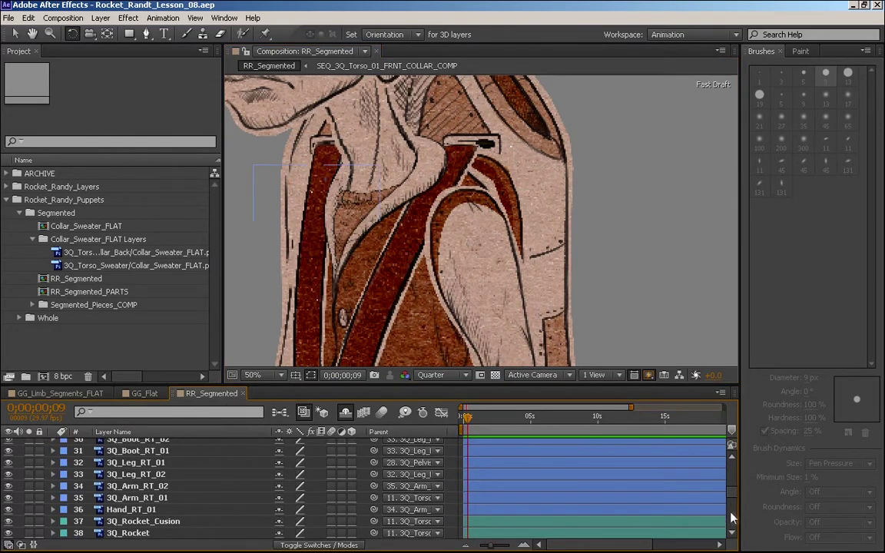
pyautogui.moveTo(733, 519); pyautogui.dragTo(726, 473)
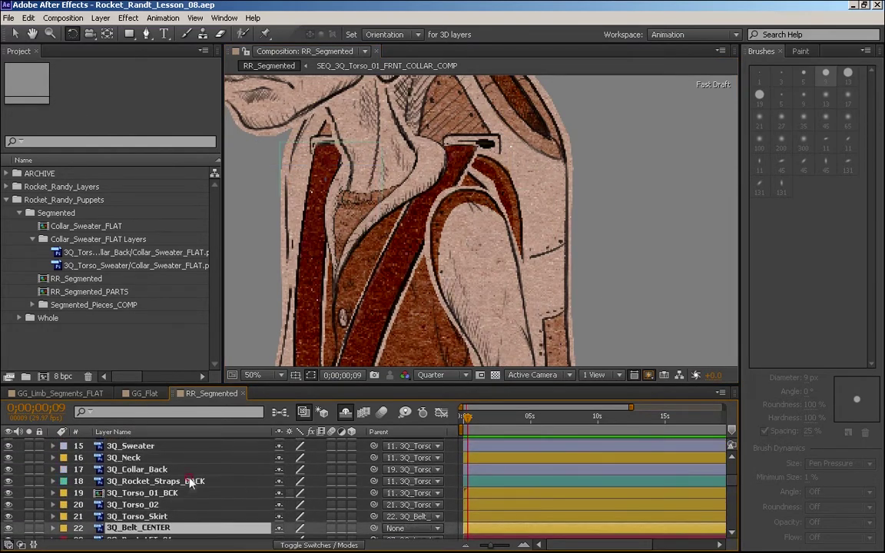
pyautogui.click(154, 469)
pyautogui.click(730, 456)
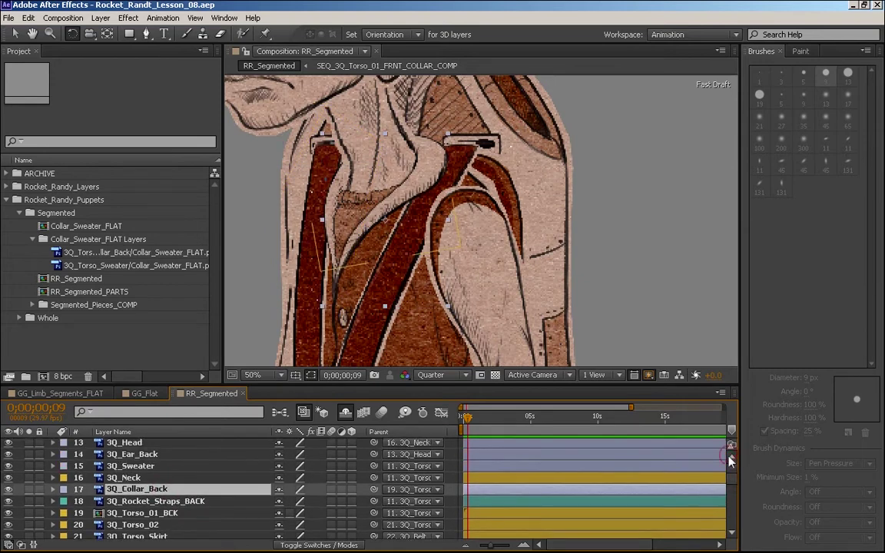
pyautogui.scroll(4, 731, 482)
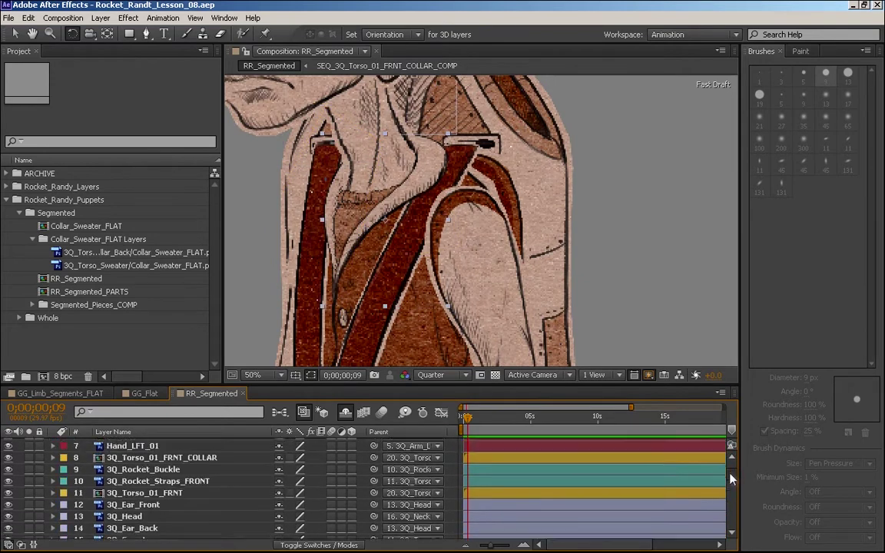
pyautogui.click(121, 482)
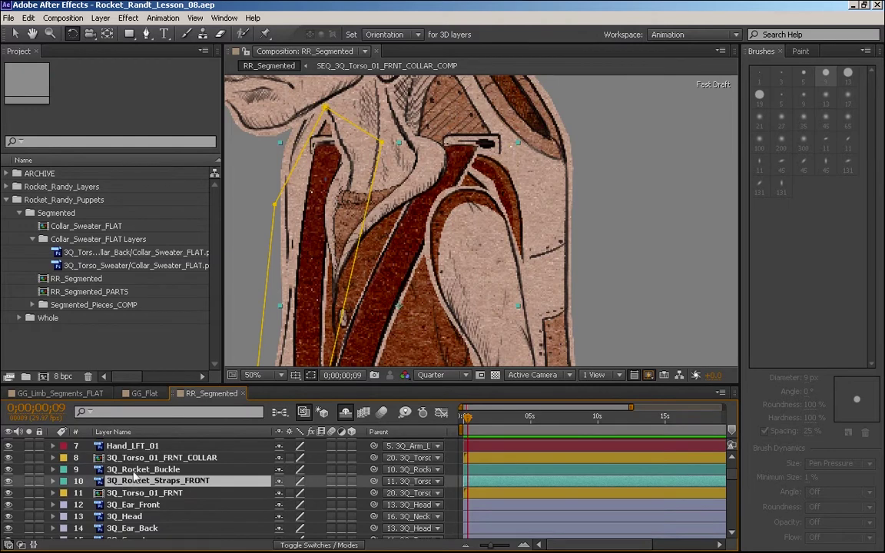
pyautogui.keyDown('shift'); pyautogui.click(134, 469); pyautogui.keyUp('shift')
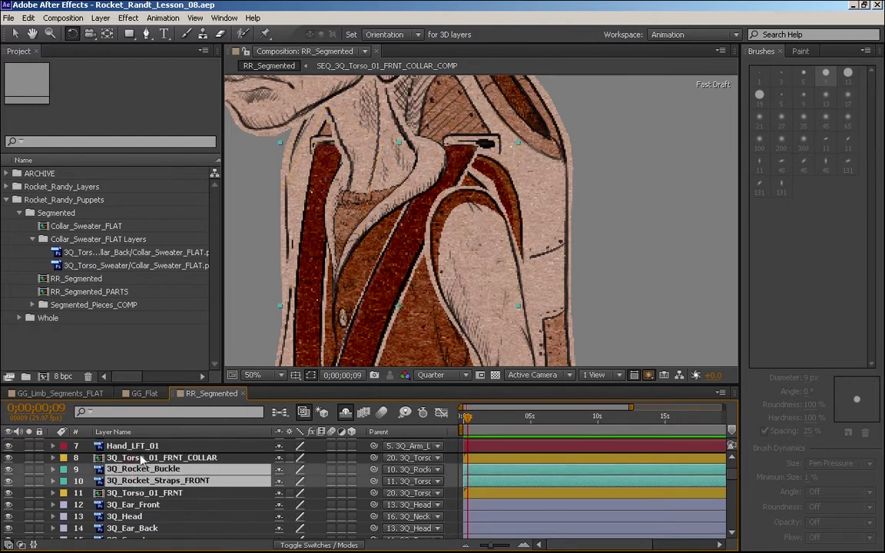
pyautogui.hotkey('ctrl', ']')
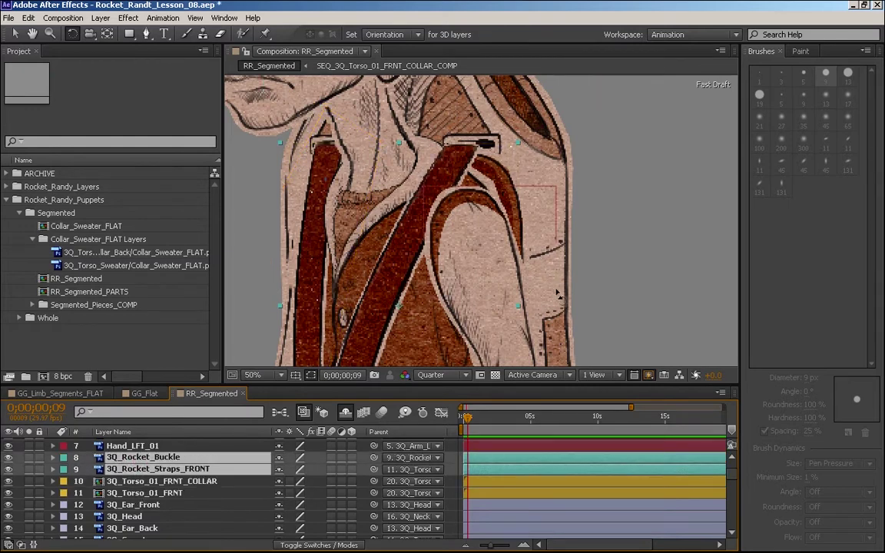
# Step: Examine the three-quarter puppet's lower body, checking the left hand, pelvis and belt pieces individually
pyautogui.moveTo(555, 275); pyautogui.dragTo(527, 251)
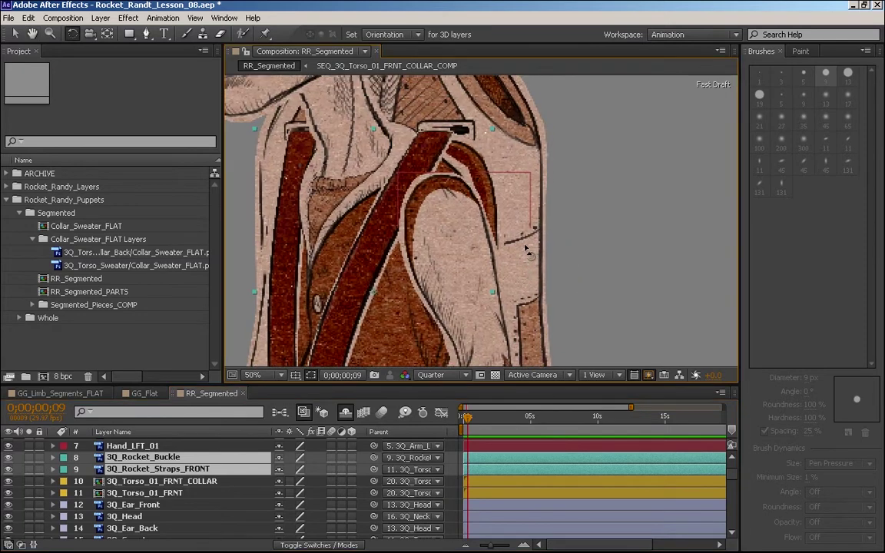
pyautogui.press(',')
pyautogui.press(',')
pyautogui.moveTo(553, 295); pyautogui.dragTo(551, 179)
pyautogui.moveTo(560, 267); pyautogui.dragTo(578, 226)
pyautogui.moveTo(459, 289); pyautogui.dragTo(483, 212)
pyautogui.click(559, 238)
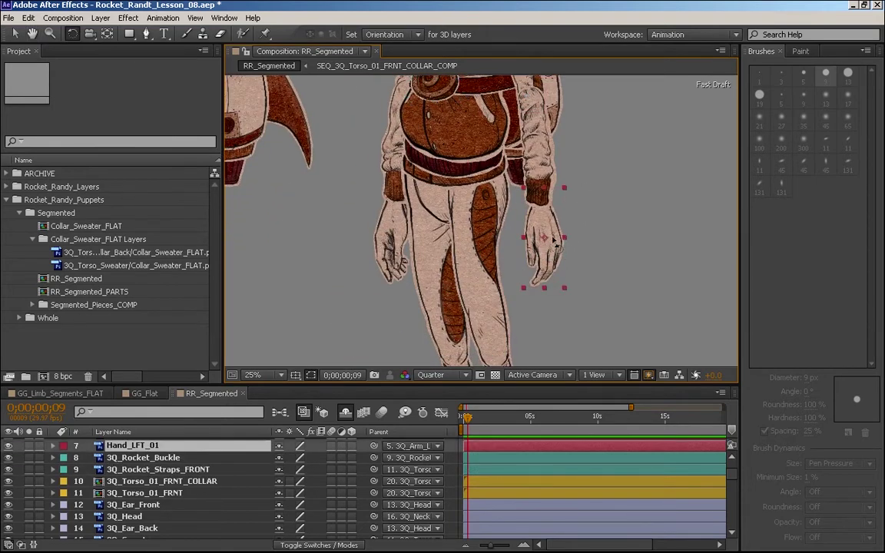
pyautogui.press('v')
pyautogui.moveTo(550, 232); pyautogui.dragTo(496, 274)
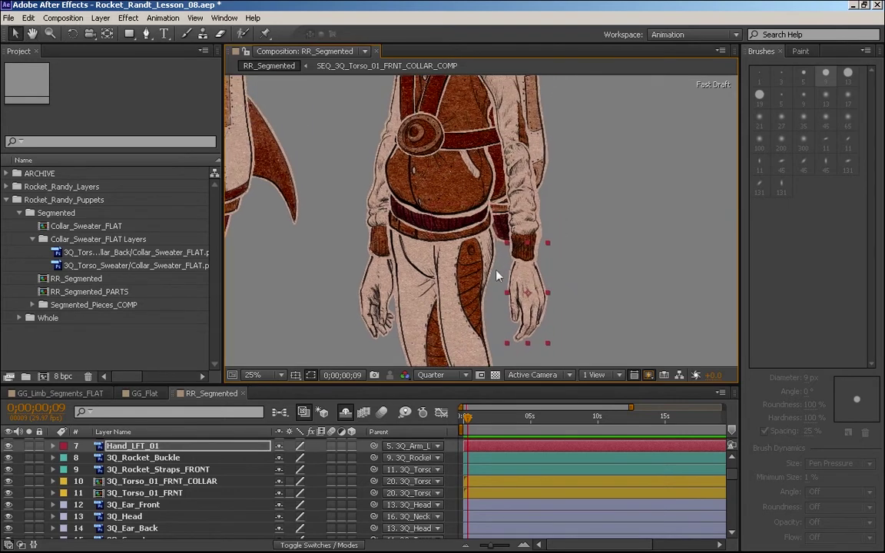
pyautogui.click(424, 279)
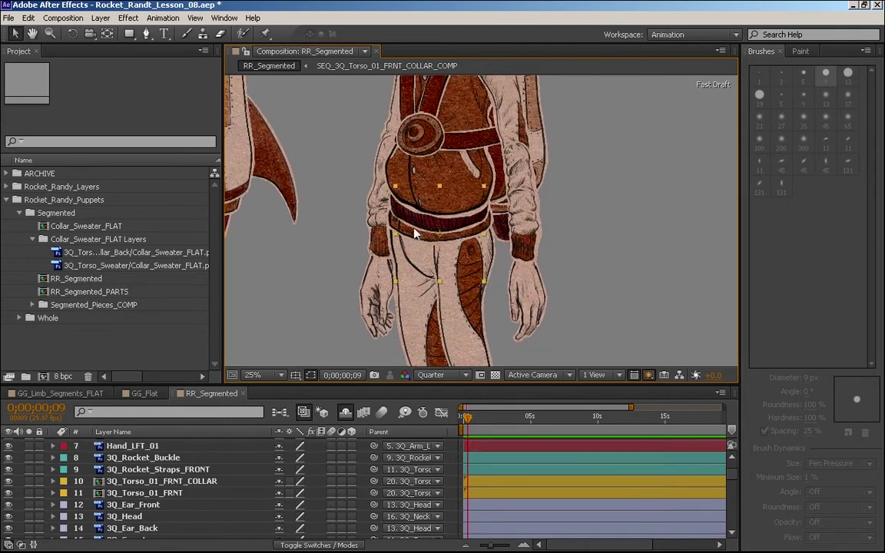
pyautogui.click(449, 226)
pyautogui.click(478, 222)
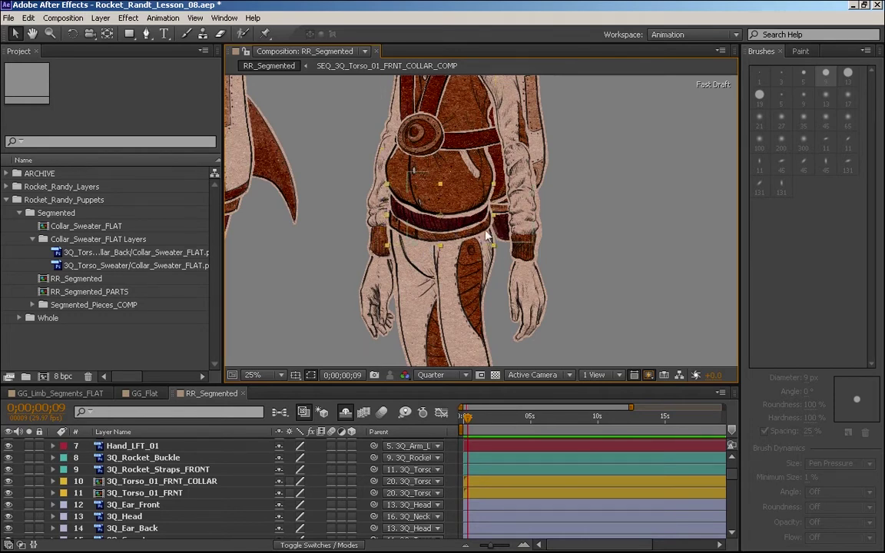
# Step: Examine the puppet's upper body, checking the torso, rocket straps and head pieces
pyautogui.press('h')
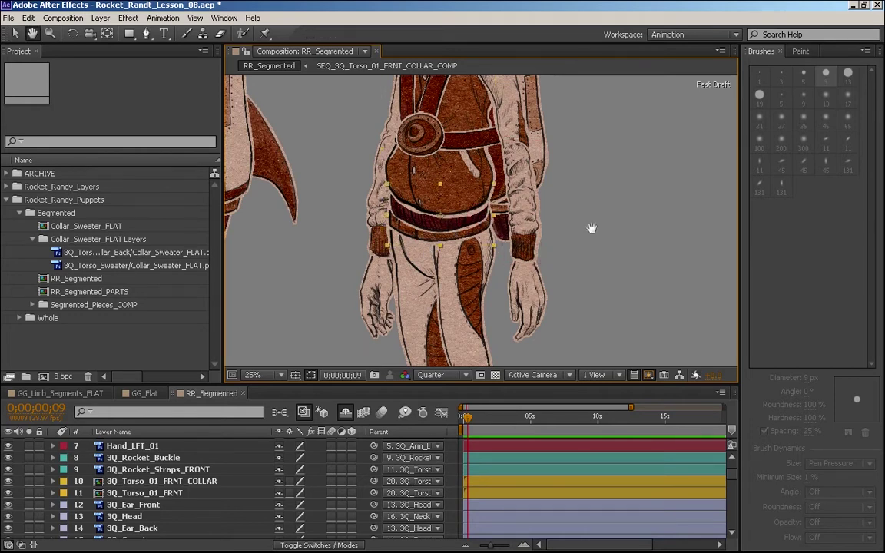
pyautogui.moveTo(588, 227); pyautogui.dragTo(546, 358)
pyautogui.press('v')
pyautogui.click(458, 298)
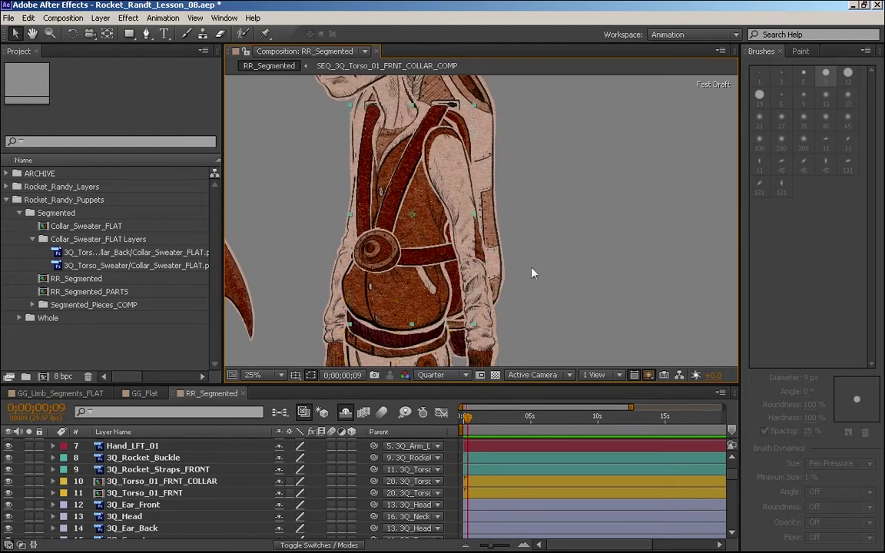
pyautogui.click(502, 276)
pyautogui.press('h')
pyautogui.moveTo(561, 250); pyautogui.dragTo(533, 257)
pyautogui.press('v')
pyautogui.click(461, 207)
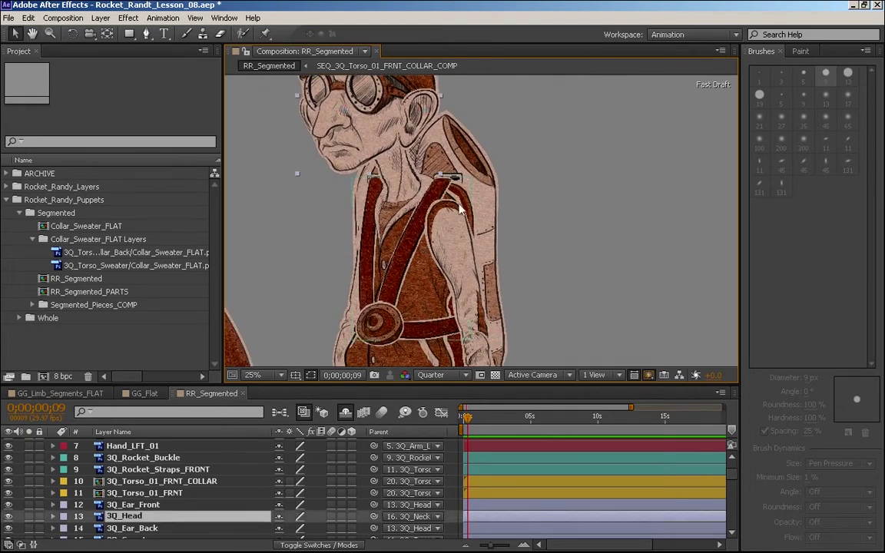
pyautogui.press('h')
pyautogui.moveTo(461, 207); pyautogui.dragTo(560, 177)
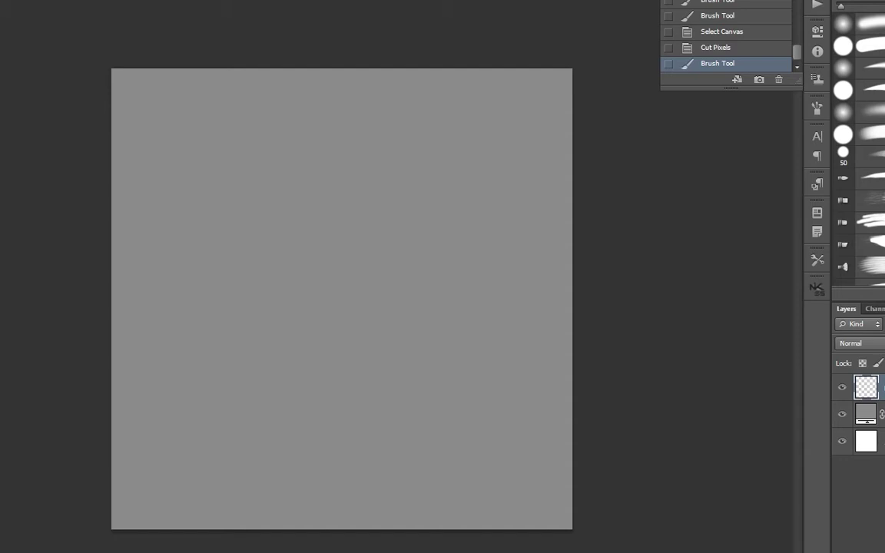
# Step: Sketch a round smiling head with a narrow oval neck piece below it at the upper part of the canvas
pyautogui.hotkey('ctrl', '+')
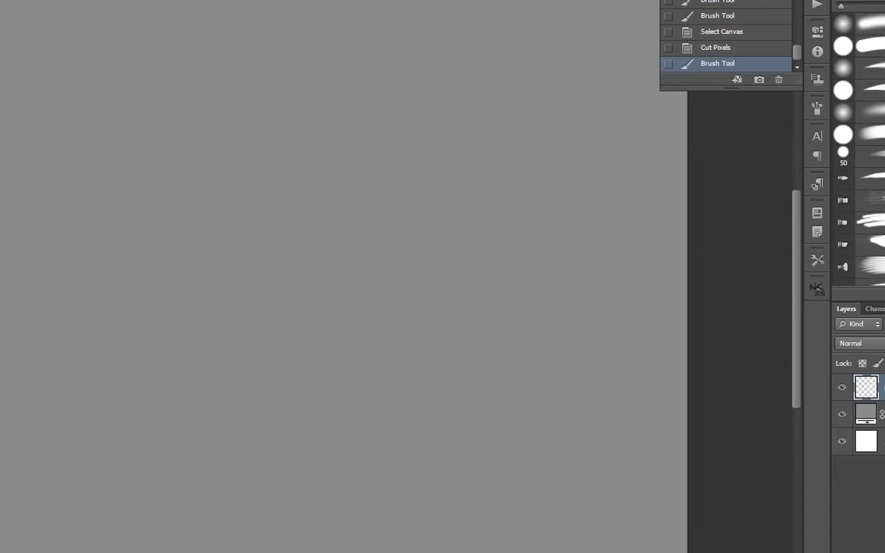
pyautogui.moveTo(321, 103)
pyautogui.mouseDown()
pyautogui.moveTo(302, 84)
pyautogui.moveTo(356, 52)
pyautogui.mouseUp()
pyautogui.moveTo(315, 73); pyautogui.dragTo(315, 76)
pyautogui.moveTo(341, 69); pyautogui.dragTo(343, 70)
pyautogui.moveTo(320, 90)
pyautogui.mouseDown()
pyautogui.moveTo(345, 91)
pyautogui.moveTo(331, 153)
pyautogui.moveTo(336, 118)
pyautogui.mouseUp()
pyautogui.click(328, 81)
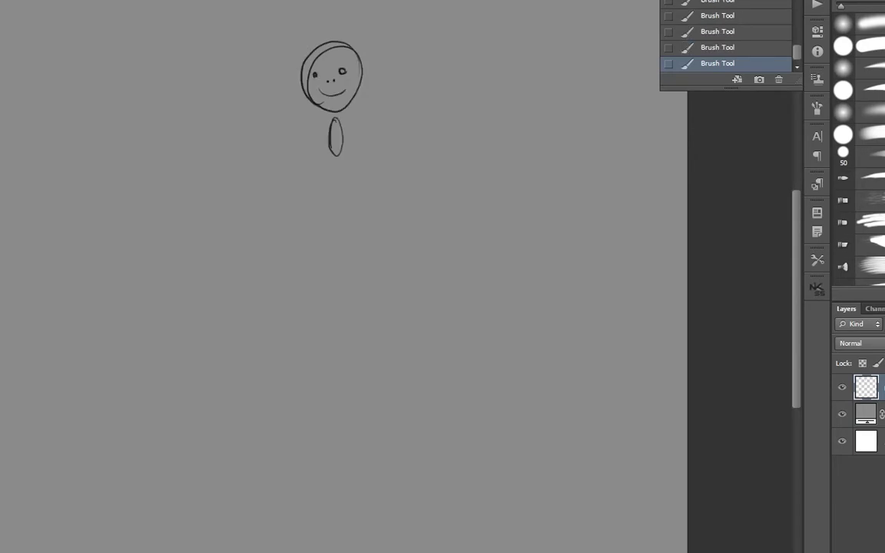
# Step: Sketch a torso shape with an arched lower edge and an oval stomach piece beneath it
pyautogui.moveTo(299, 236)
pyautogui.mouseDown()
pyautogui.moveTo(296, 213)
pyautogui.moveTo(361, 172)
pyautogui.moveTo(375, 213)
pyautogui.moveTo(350, 241)
pyautogui.moveTo(329, 181)
pyautogui.moveTo(337, 200)
pyautogui.mouseUp()
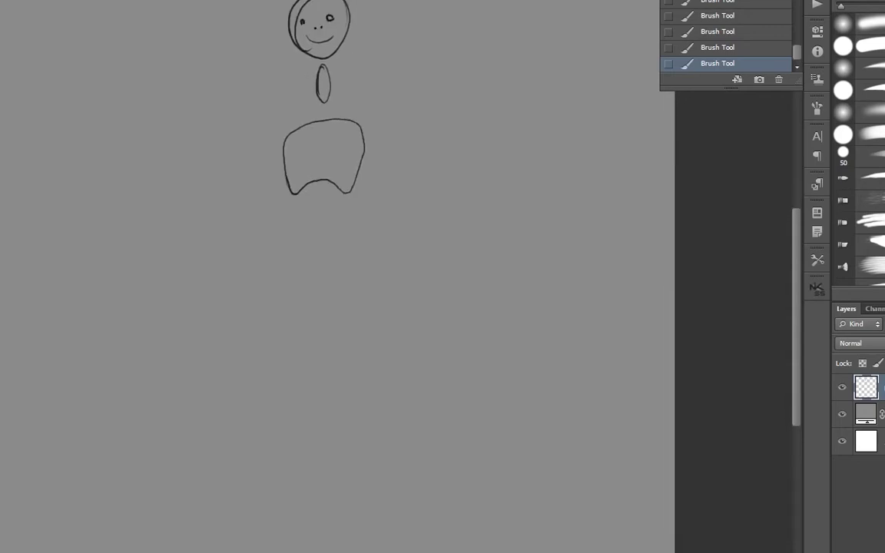
pyautogui.moveTo(309, 261)
pyautogui.mouseDown()
pyautogui.moveTo(306, 202)
pyautogui.moveTo(331, 200)
pyautogui.moveTo(352, 252)
pyautogui.moveTo(336, 268)
pyautogui.moveTo(304, 263)
pyautogui.mouseUp()
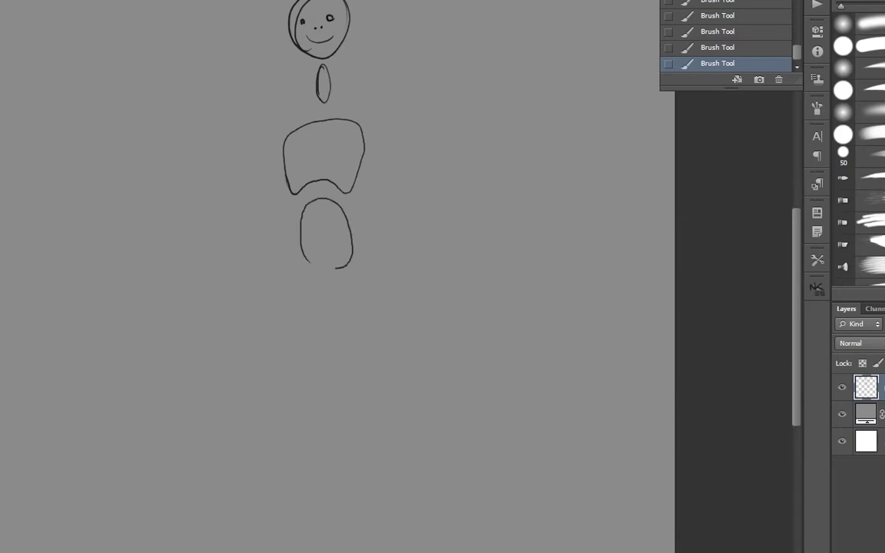
pyautogui.moveTo(338, 231); pyautogui.dragTo(395, 248)
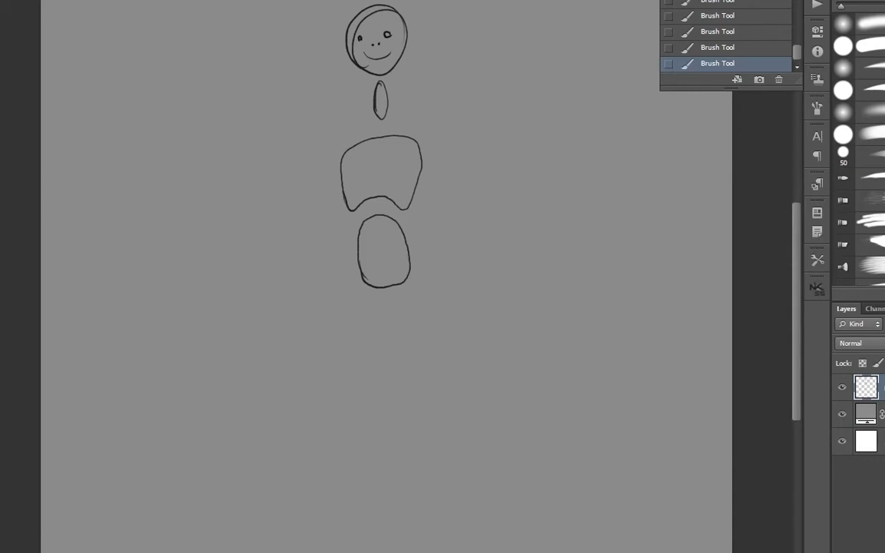
# Step: Sketch a flat oval waist piece with vertical stripes and a belt with a round buckle below the stomach
pyautogui.moveTo(361, 319)
pyautogui.mouseDown()
pyautogui.moveTo(410, 296)
pyautogui.moveTo(421, 305)
pyautogui.moveTo(414, 324)
pyautogui.moveTo(368, 325)
pyautogui.moveTo(362, 302)
pyautogui.moveTo(422, 307)
pyautogui.mouseUp()
pyautogui.moveTo(367, 302); pyautogui.dragTo(370, 321)
pyautogui.moveTo(377, 301); pyautogui.dragTo(379, 324)
pyautogui.moveTo(387, 297); pyautogui.dragTo(390, 322)
pyautogui.moveTo(398, 297); pyautogui.dragTo(399, 319)
pyautogui.moveTo(414, 295)
pyautogui.mouseDown()
pyautogui.moveTo(412, 316)
pyautogui.moveTo(419, 314)
pyautogui.mouseUp()
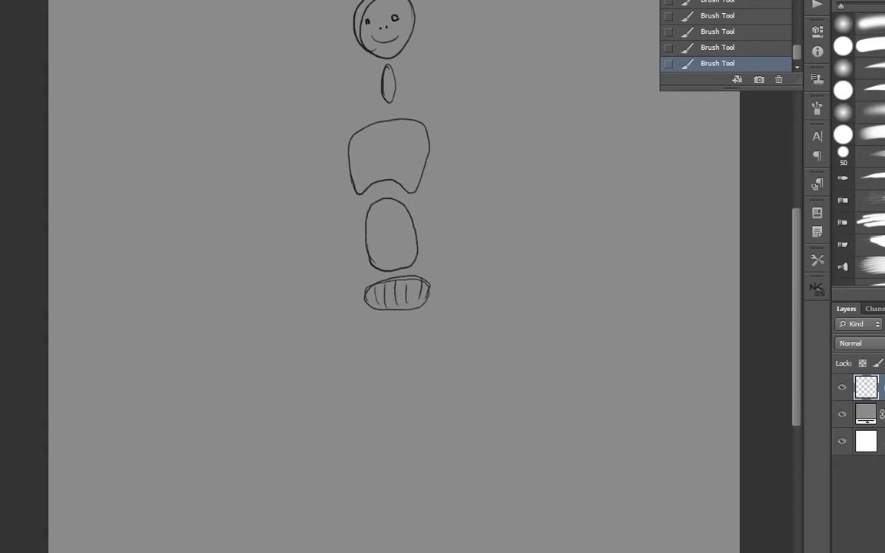
pyautogui.moveTo(363, 321)
pyautogui.mouseDown()
pyautogui.moveTo(426, 341)
pyautogui.moveTo(366, 318)
pyautogui.moveTo(390, 342)
pyautogui.moveTo(399, 328)
pyautogui.moveTo(425, 339)
pyautogui.moveTo(377, 344)
pyautogui.moveTo(430, 330)
pyautogui.mouseUp()
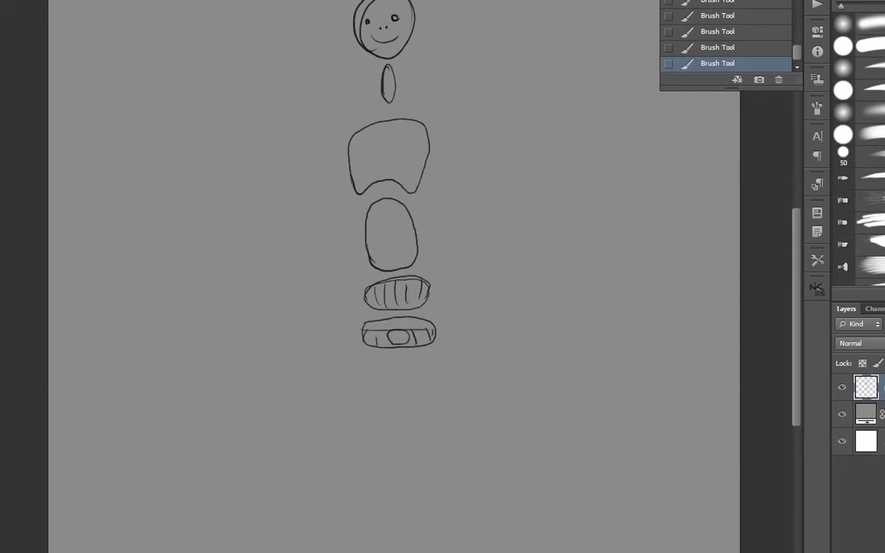
# Step: Sketch a wedge-shaped pelvis piece below the belt and rough in its slanted sides
pyautogui.moveTo(372, 345)
pyautogui.mouseDown()
pyautogui.moveTo(428, 343)
pyautogui.moveTo(402, 317)
pyautogui.moveTo(398, 375)
pyautogui.mouseUp()
pyautogui.moveTo(369, 324); pyautogui.dragTo(400, 374)
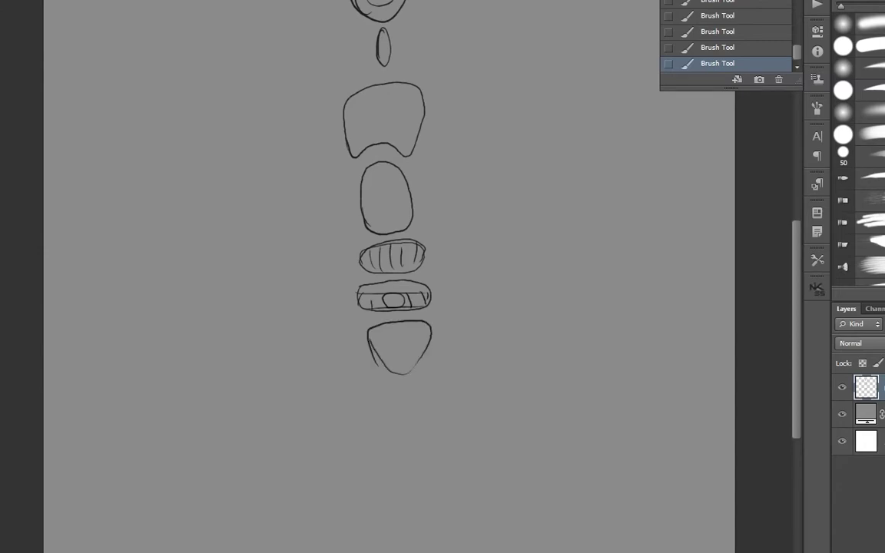
pyautogui.moveTo(365, 337); pyautogui.dragTo(384, 370)
pyautogui.moveTo(431, 339); pyautogui.dragTo(395, 423)
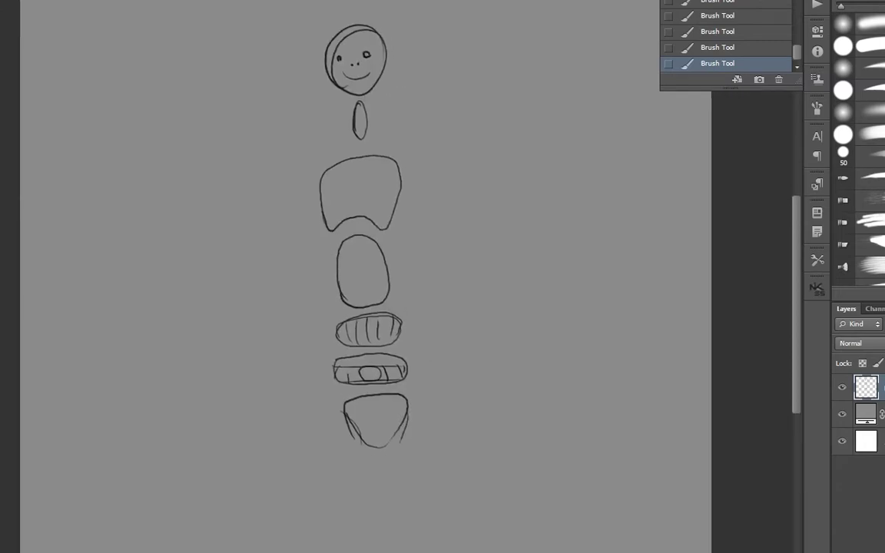
# Step: Draw curved arrows linking the head to the neck, the neck to the torso and the torso to the stomach
pyautogui.moveTo(376, 384); pyautogui.dragTo(412, 431)
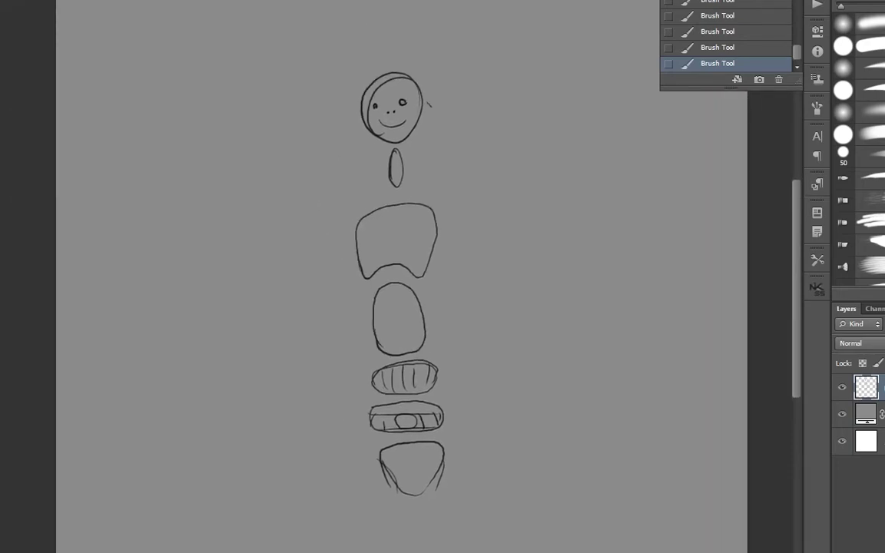
pyautogui.moveTo(428, 105)
pyautogui.mouseDown()
pyautogui.moveTo(436, 139)
pyautogui.moveTo(414, 162)
pyautogui.moveTo(443, 198)
pyautogui.moveTo(445, 220)
pyautogui.mouseUp()
pyautogui.moveTo(445, 244)
pyautogui.mouseDown()
pyautogui.moveTo(458, 267)
pyautogui.moveTo(438, 311)
pyautogui.mouseUp()
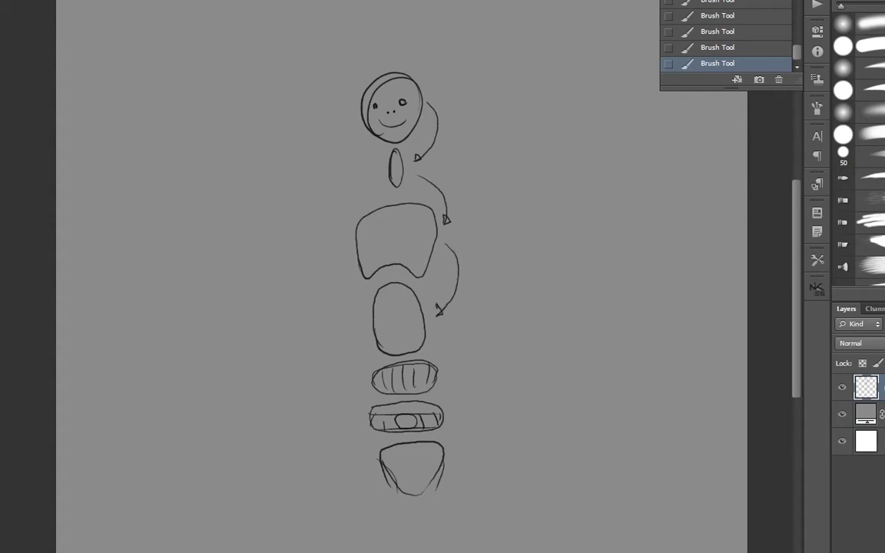
# Step: Draw arrows from stomach to waist, waist to belt and pelvis up to belt, and label the belt "Center"
pyautogui.scroll(-2, 400, 268)
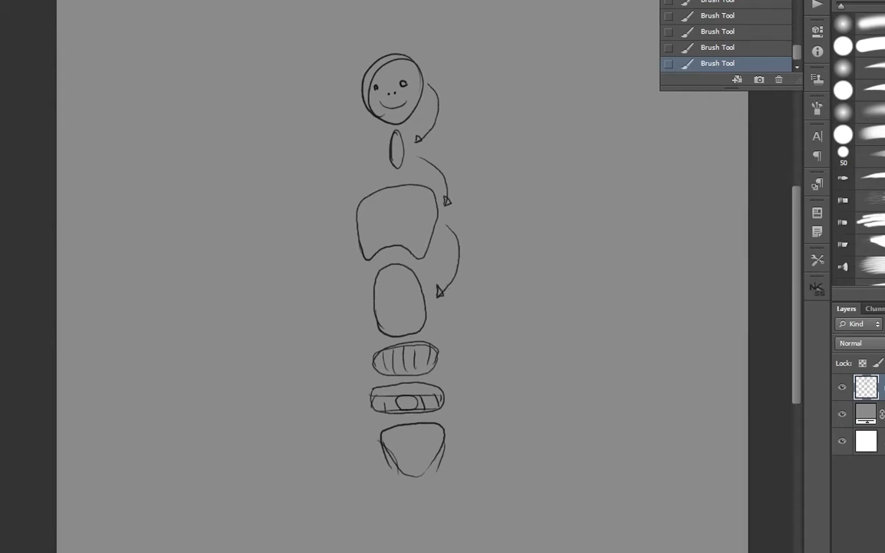
pyautogui.moveTo(441, 299)
pyautogui.mouseDown()
pyautogui.moveTo(458, 326)
pyautogui.moveTo(450, 345)
pyautogui.moveTo(462, 383)
pyautogui.moveTo(459, 348)
pyautogui.moveTo(612, 327)
pyautogui.mouseUp()
pyautogui.scroll(-2, 399, 268)
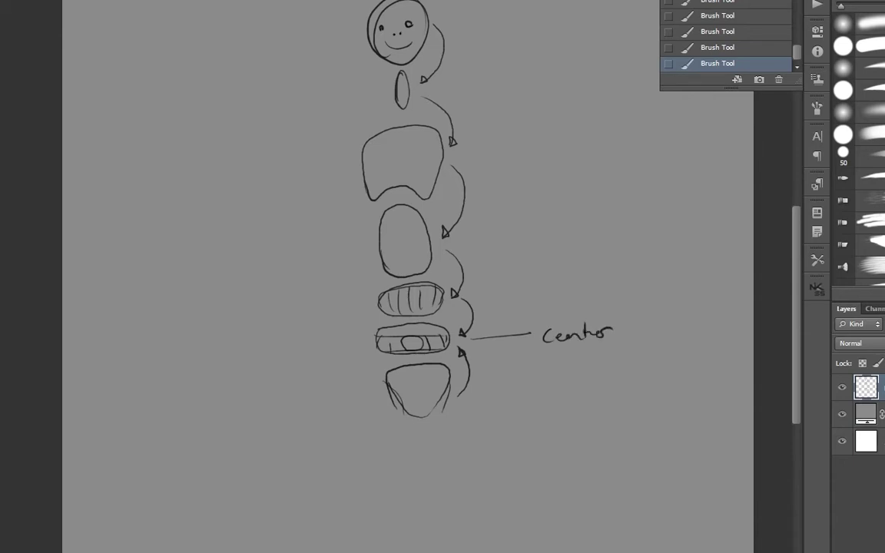
# Step: Sketch an upper arm, forearm and hand beside the torso, with arrows linking each piece up to the torso
pyautogui.moveTo(374, 332); pyautogui.dragTo(373, 340)
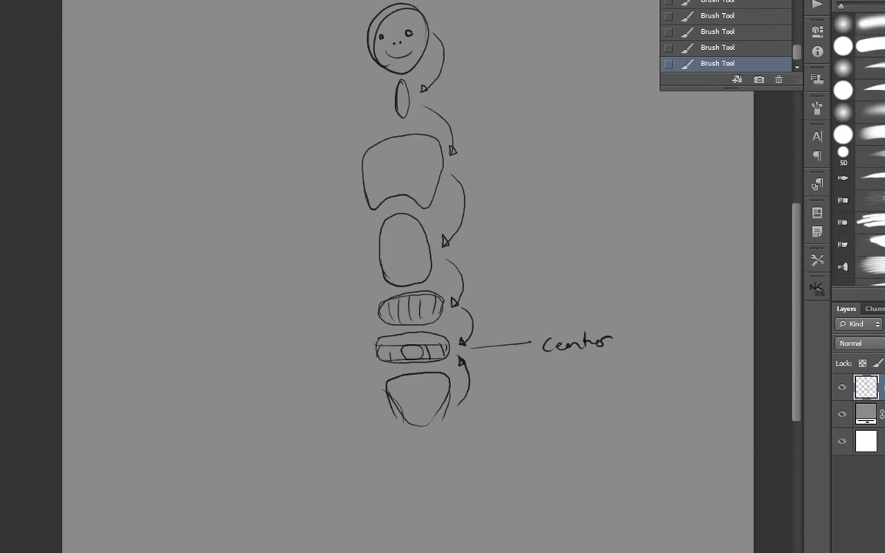
pyautogui.moveTo(374, 341); pyautogui.dragTo(378, 370)
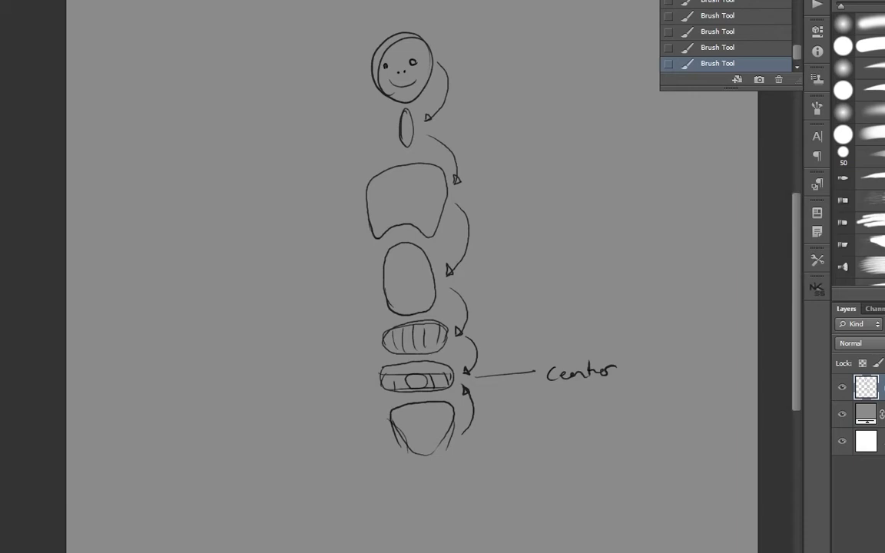
pyautogui.moveTo(430, 276)
pyautogui.mouseDown()
pyautogui.moveTo(467, 299)
pyautogui.moveTo(472, 288)
pyautogui.moveTo(484, 290)
pyautogui.mouseUp()
pyautogui.moveTo(352, 264)
pyautogui.mouseDown()
pyautogui.moveTo(382, 212)
pyautogui.moveTo(354, 262)
pyautogui.mouseUp()
pyautogui.moveTo(320, 339)
pyautogui.mouseDown()
pyautogui.moveTo(341, 291)
pyautogui.moveTo(326, 335)
pyautogui.mouseUp()
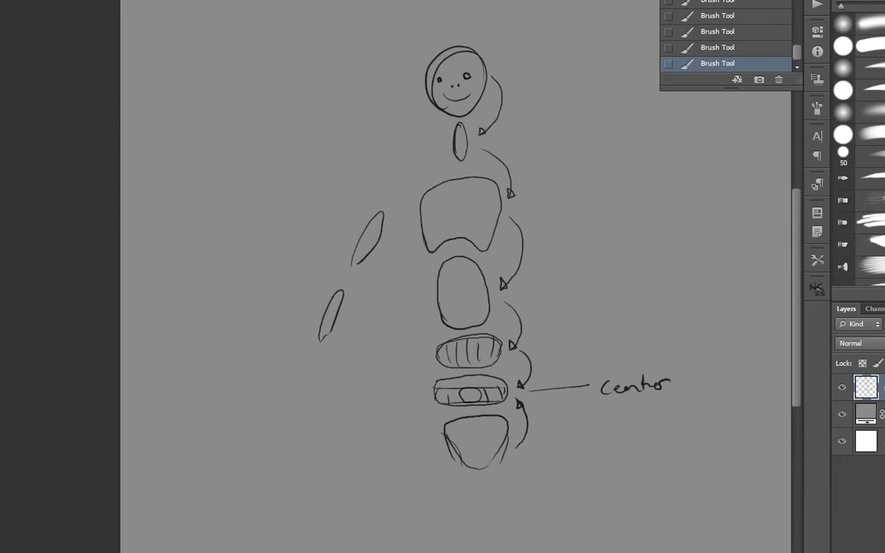
pyautogui.moveTo(311, 370)
pyautogui.mouseDown()
pyautogui.moveTo(311, 405)
pyautogui.moveTo(331, 382)
pyautogui.moveTo(340, 330)
pyautogui.moveTo(374, 294)
pyautogui.moveTo(412, 200)
pyautogui.mouseUp()
pyautogui.moveTo(461, 218); pyautogui.dragTo(423, 224)
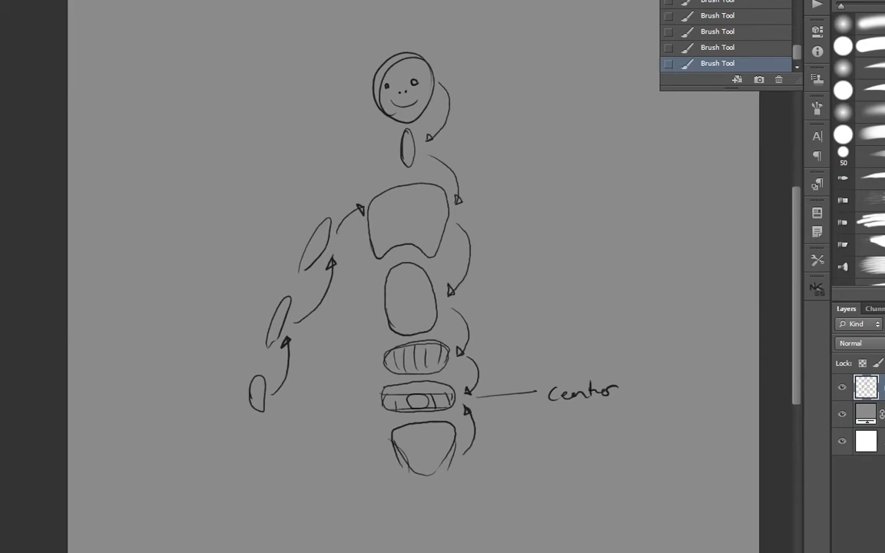
# Step: Extend the canvas downward below the pelvis with the Crop tool and return to the Brush tool
pyautogui.moveTo(430, 345); pyautogui.dragTo(434, 292)
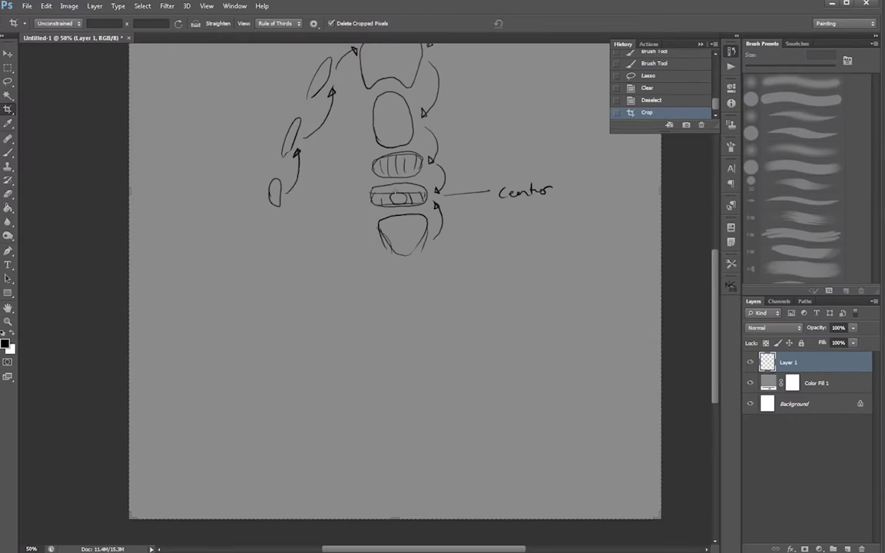
pyautogui.press('b')
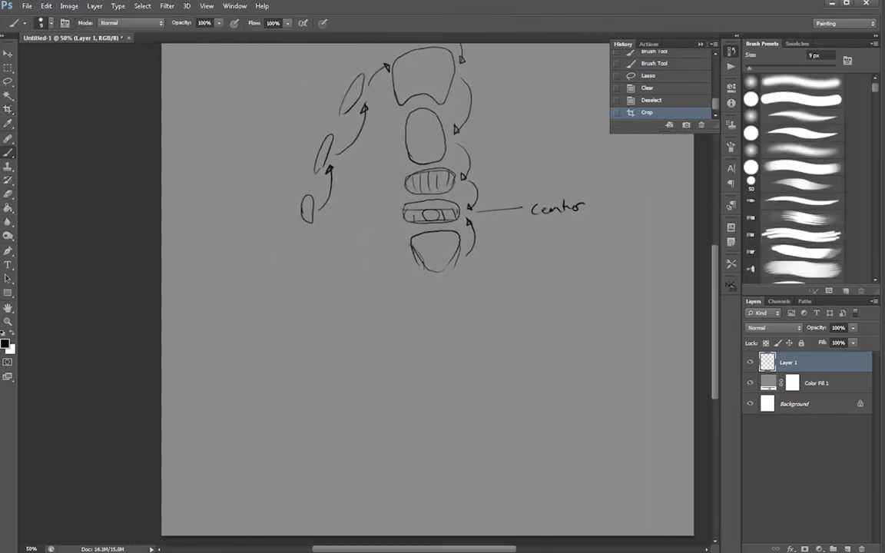
pyautogui.moveTo(430, 315)
pyautogui.mouseDown()
pyautogui.moveTo(433, 293)
pyautogui.moveTo(430, 347)
pyautogui.moveTo(447, 294)
pyautogui.mouseUp()
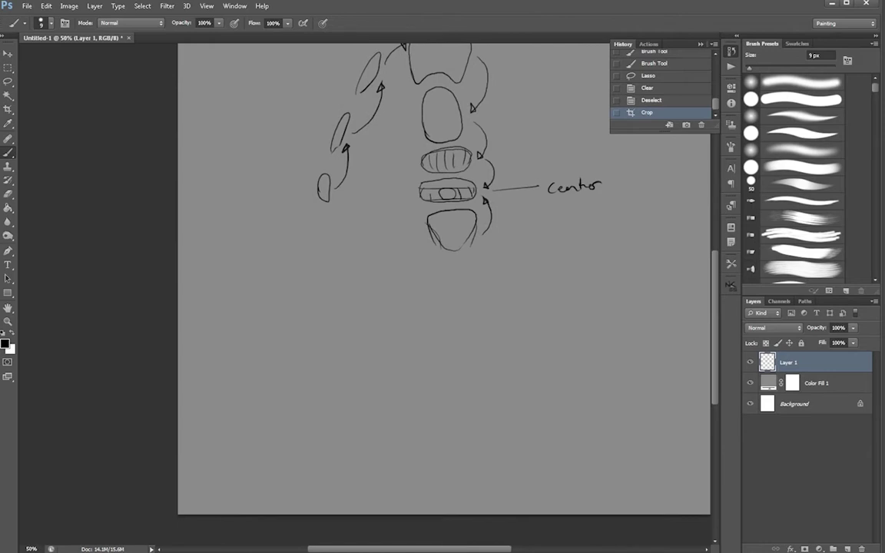
# Step: Sketch a leg below the arm from a toe and heel piece, two lower-leg pieces and a long oval thigh
pyautogui.moveTo(304, 497)
pyautogui.mouseDown()
pyautogui.moveTo(327, 489)
pyautogui.moveTo(321, 504)
pyautogui.moveTo(297, 496)
pyautogui.moveTo(340, 497)
pyautogui.moveTo(365, 476)
pyautogui.moveTo(373, 501)
pyautogui.moveTo(340, 500)
pyautogui.mouseUp()
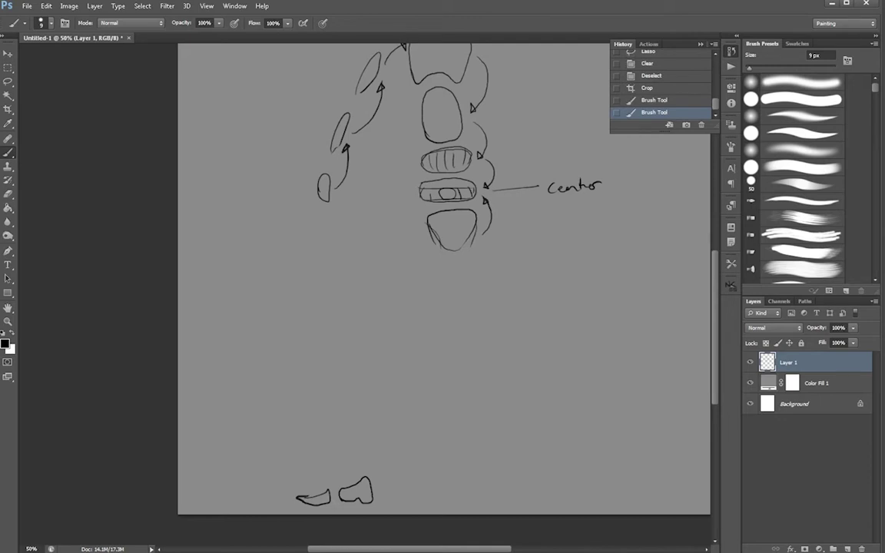
pyautogui.moveTo(332, 471)
pyautogui.mouseDown()
pyautogui.moveTo(322, 418)
pyautogui.moveTo(339, 413)
pyautogui.moveTo(342, 471)
pyautogui.mouseUp()
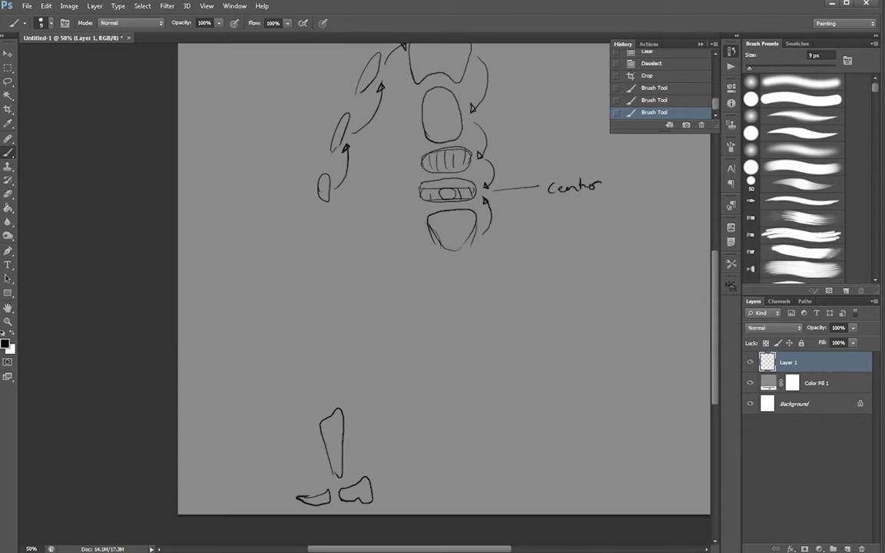
pyautogui.moveTo(361, 466)
pyautogui.mouseDown()
pyautogui.moveTo(351, 390)
pyautogui.moveTo(370, 379)
pyautogui.moveTo(373, 470)
pyautogui.mouseUp()
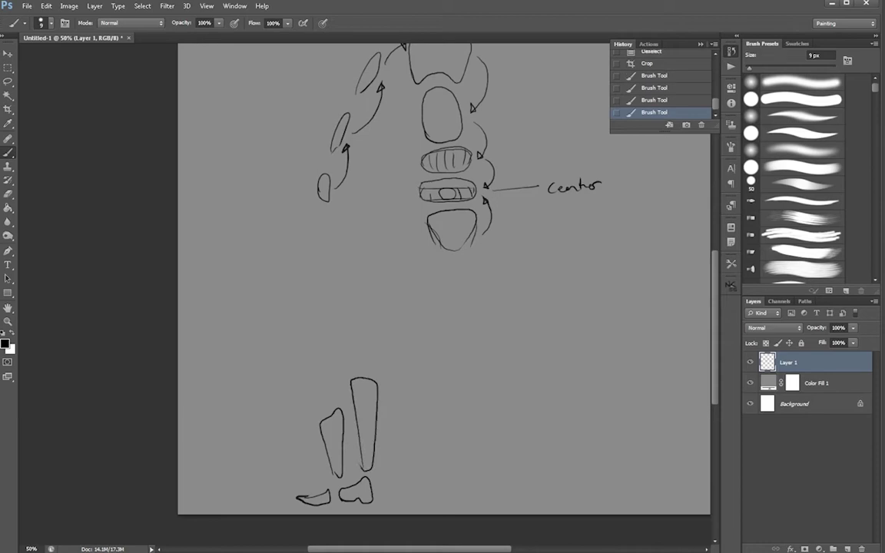
pyautogui.moveTo(356, 363)
pyautogui.mouseDown()
pyautogui.moveTo(364, 273)
pyautogui.moveTo(383, 315)
pyautogui.moveTo(377, 360)
pyautogui.moveTo(357, 364)
pyautogui.moveTo(350, 289)
pyautogui.mouseUp()
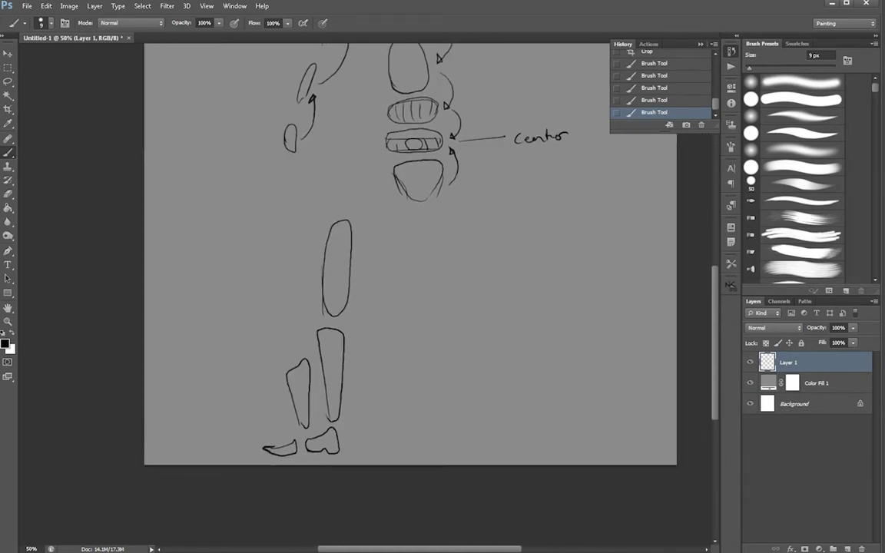
# Step: Draw arrows linking toe to heel, heel and small calf piece to lower leg, lower leg to thigh, and thigh to pelvis
pyautogui.moveTo(288, 450); pyautogui.dragTo(311, 445)
pyautogui.moveTo(337, 430); pyautogui.dragTo(341, 394)
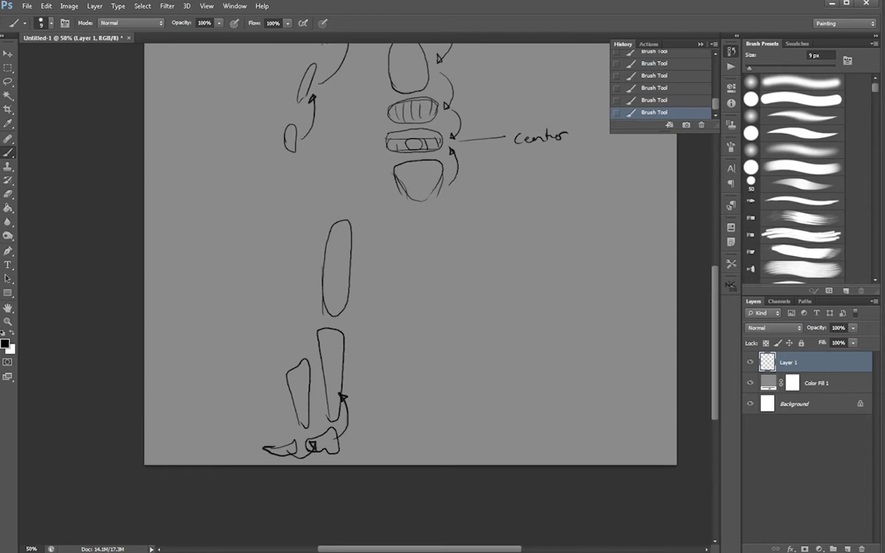
pyautogui.moveTo(308, 411); pyautogui.dragTo(326, 395)
pyautogui.moveTo(343, 339)
pyautogui.mouseDown()
pyautogui.moveTo(351, 287)
pyautogui.moveTo(354, 342)
pyautogui.mouseUp()
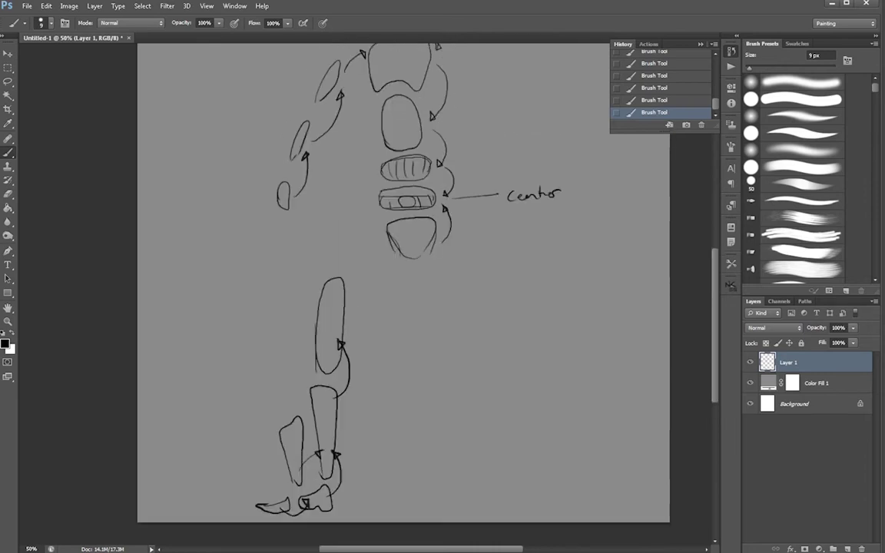
pyautogui.moveTo(403, 277); pyautogui.dragTo(394, 306)
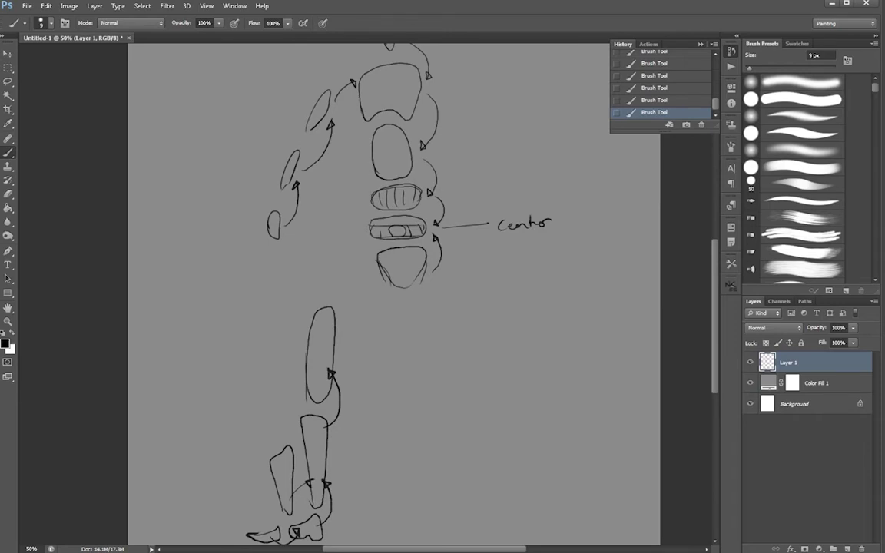
pyautogui.moveTo(332, 308); pyautogui.dragTo(381, 276)
pyautogui.hscroll(3, 346, 292)
pyautogui.moveTo(308, 292); pyautogui.dragTo(338, 254)
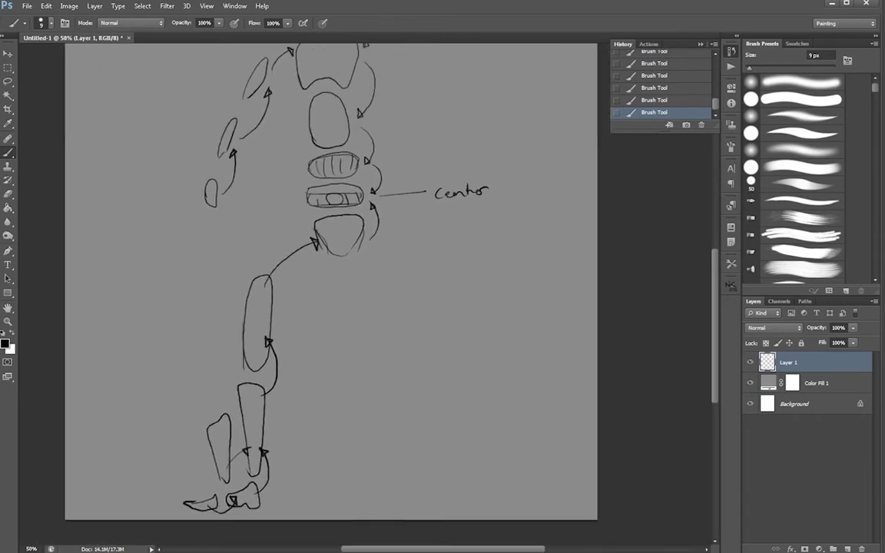
# Step: Sketch three rocket straps around a round buckle beside the torso, with arrows from the strap and buckle to the torso
pyautogui.scroll(-2, 342, 277)
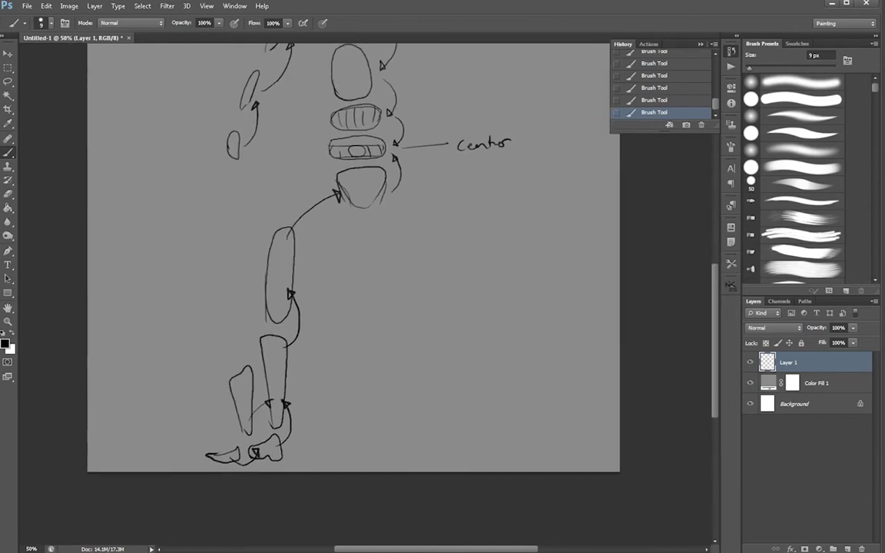
pyautogui.moveTo(438, 154)
pyautogui.mouseDown()
pyautogui.moveTo(409, 304)
pyautogui.moveTo(339, 360)
pyautogui.mouseUp()
pyautogui.moveTo(362, 264)
pyautogui.mouseDown()
pyautogui.moveTo(370, 270)
pyautogui.moveTo(353, 268)
pyautogui.moveTo(377, 195)
pyautogui.moveTo(367, 248)
pyautogui.moveTo(395, 256)
pyautogui.moveTo(384, 275)
pyautogui.moveTo(361, 270)
pyautogui.moveTo(314, 203)
pyautogui.moveTo(350, 276)
pyautogui.moveTo(336, 263)
pyautogui.moveTo(337, 271)
pyautogui.moveTo(349, 278)
pyautogui.moveTo(344, 244)
pyautogui.moveTo(326, 261)
pyautogui.mouseUp()
pyautogui.hotkey('ctrl', 'z')
pyautogui.hotkey('ctrl', 'z')
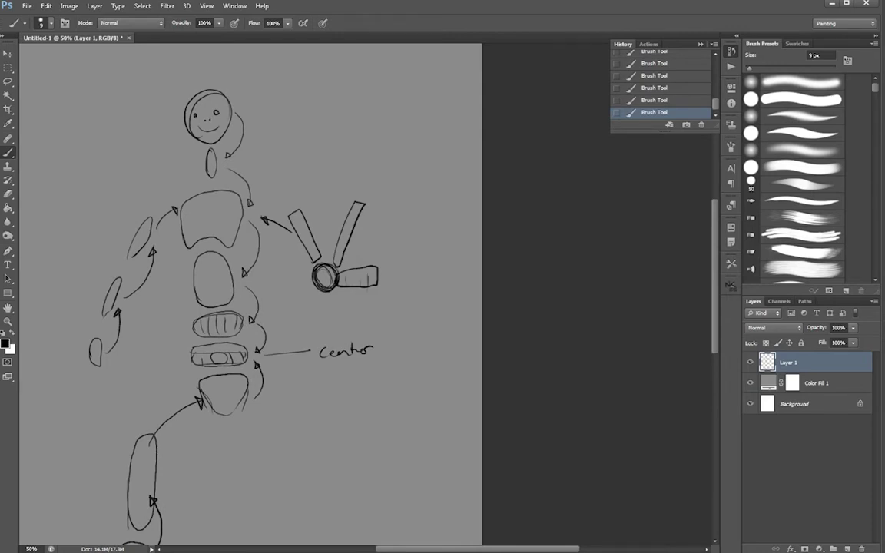
pyautogui.moveTo(308, 271)
pyautogui.mouseDown()
pyautogui.moveTo(263, 242)
pyautogui.moveTo(269, 244)
pyautogui.mouseUp()
pyautogui.moveTo(322, 268); pyautogui.dragTo(274, 256)
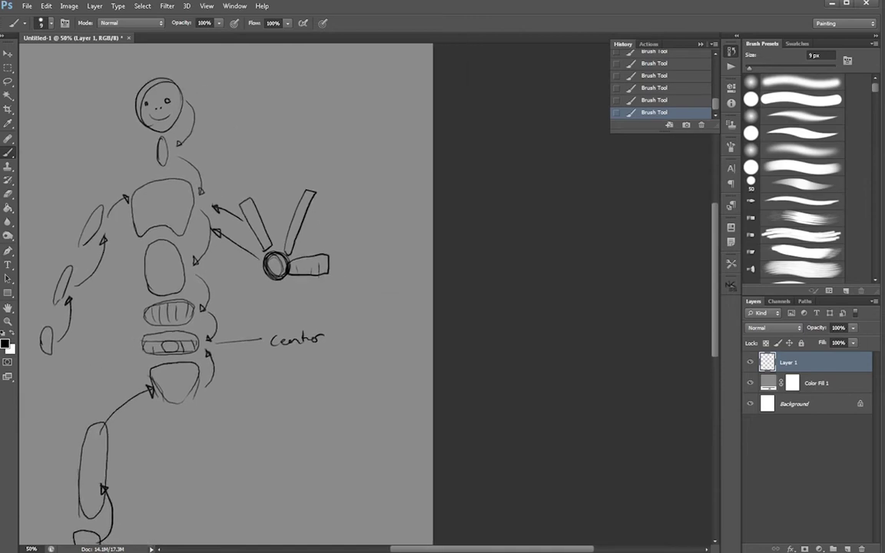
# Step: Sketch a tall rocket body with a second piece behind it, drawing arrows to the torso and from the rear piece to the front
pyautogui.moveTo(338, 197)
pyautogui.mouseDown()
pyautogui.moveTo(361, 158)
pyautogui.moveTo(394, 254)
pyautogui.moveTo(345, 290)
pyautogui.moveTo(334, 180)
pyautogui.moveTo(207, 182)
pyautogui.moveTo(201, 191)
pyautogui.moveTo(209, 181)
pyautogui.mouseUp()
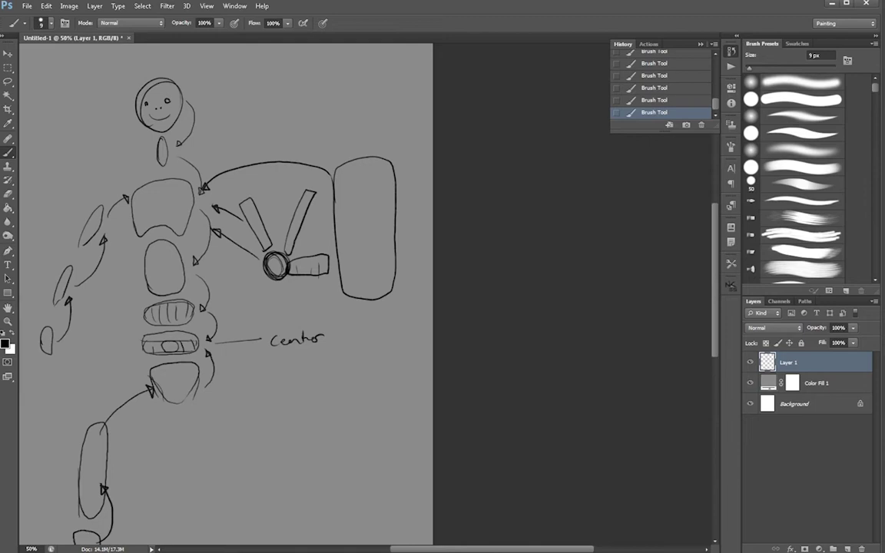
pyautogui.moveTo(351, 154)
pyautogui.mouseDown()
pyautogui.moveTo(372, 121)
pyautogui.moveTo(386, 135)
pyautogui.moveTo(420, 116)
pyautogui.moveTo(432, 158)
pyautogui.moveTo(430, 262)
pyautogui.moveTo(399, 273)
pyautogui.mouseUp()
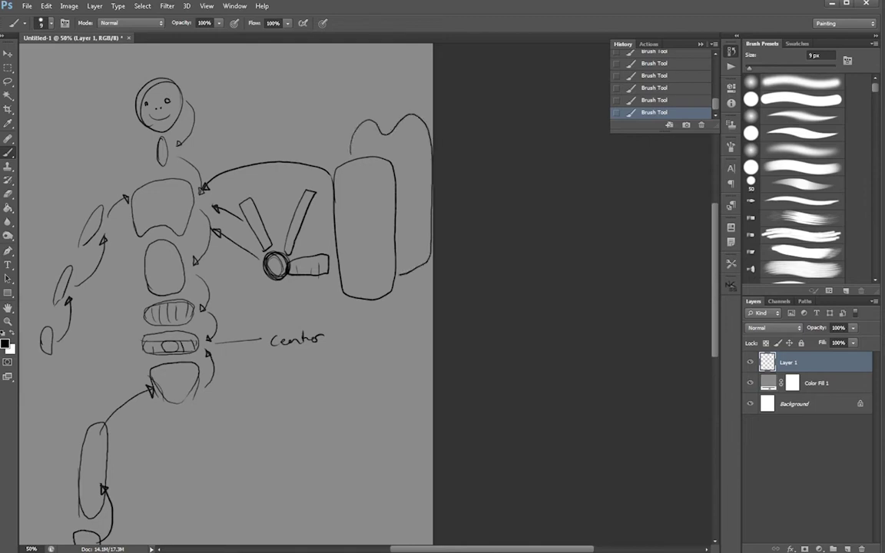
pyautogui.moveTo(347, 137)
pyautogui.mouseDown()
pyautogui.moveTo(238, 139)
pyautogui.moveTo(199, 164)
pyautogui.moveTo(204, 160)
pyautogui.mouseUp()
pyautogui.moveTo(366, 297)
pyautogui.mouseDown()
pyautogui.moveTo(405, 291)
pyautogui.moveTo(368, 304)
pyautogui.mouseUp()
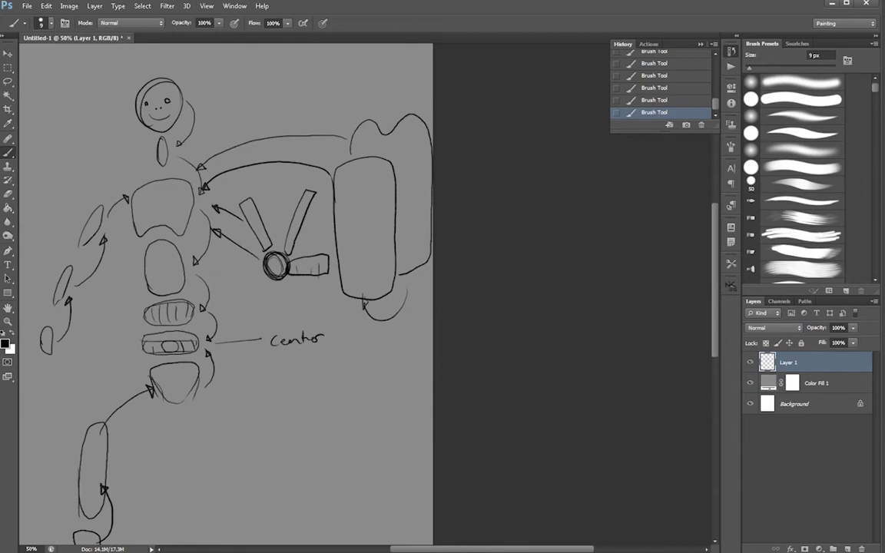
# Step: Add a small mark beside the front rocket body and a plus sign on the piece behind it
pyautogui.moveTo(388, 170); pyautogui.dragTo(390, 197)
pyautogui.moveTo(325, 227); pyautogui.dragTo(324, 232)
pyautogui.moveTo(406, 228); pyautogui.dragTo(404, 226)
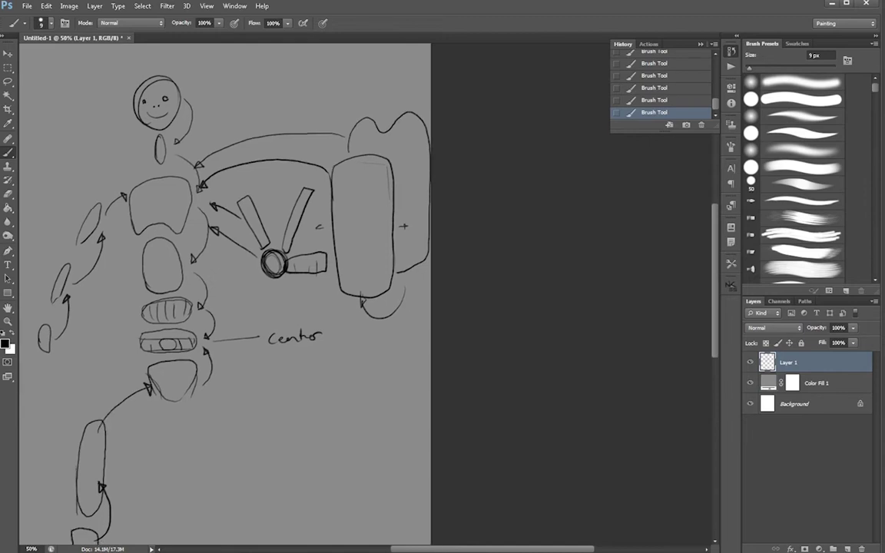
# Step: Sketch loose light strokes around the front rocket body in the parenting diagram, undoing the stray ones
pyautogui.moveTo(419, 183); pyautogui.dragTo(413, 192)
pyautogui.hotkey('ctrl', 'z')
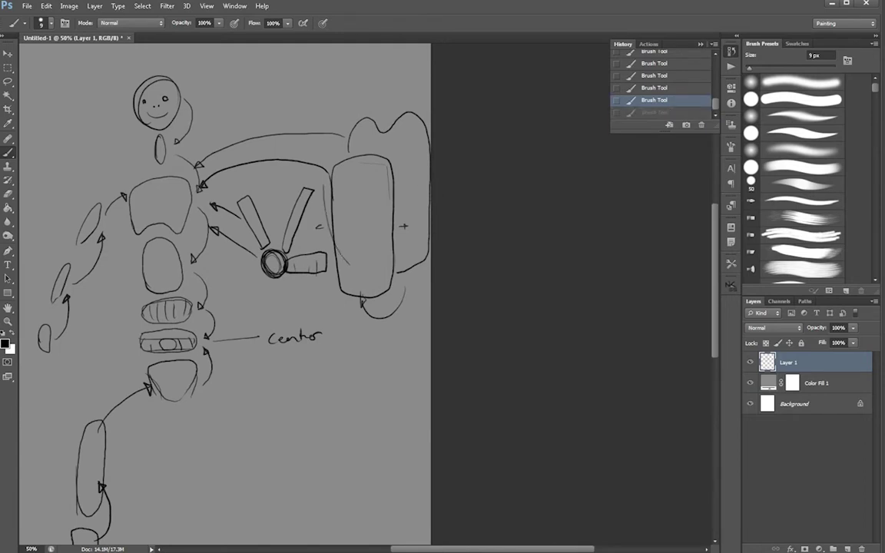
pyautogui.moveTo(340, 120); pyautogui.dragTo(329, 261)
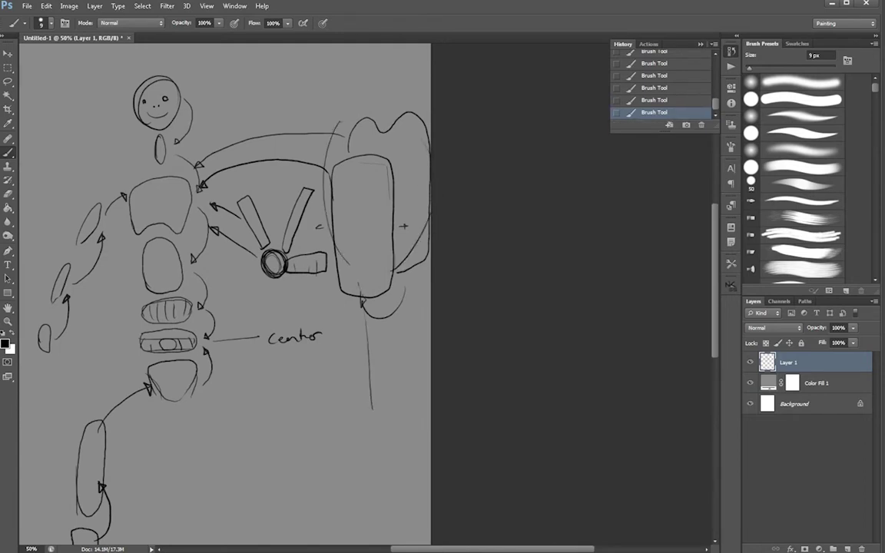
pyautogui.hotkey('ctrl', 'z')
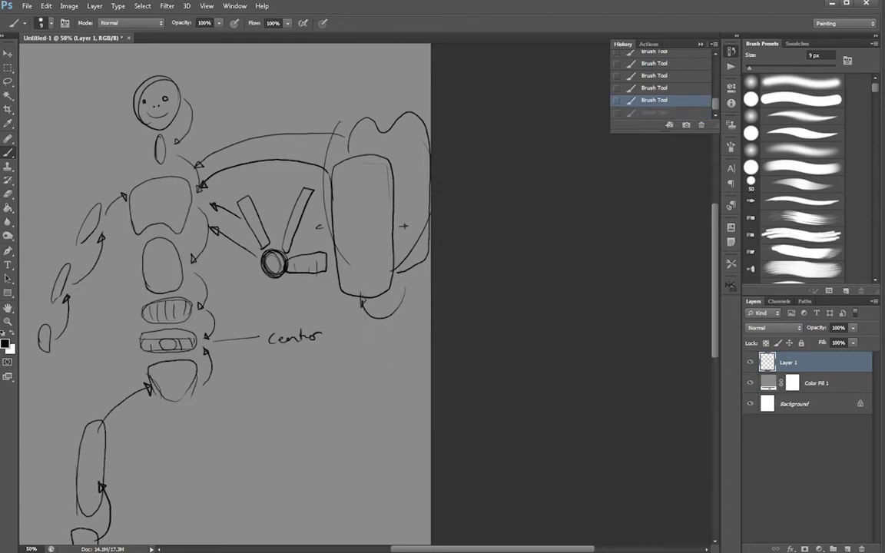
pyautogui.hotkey('ctrl', 'z')
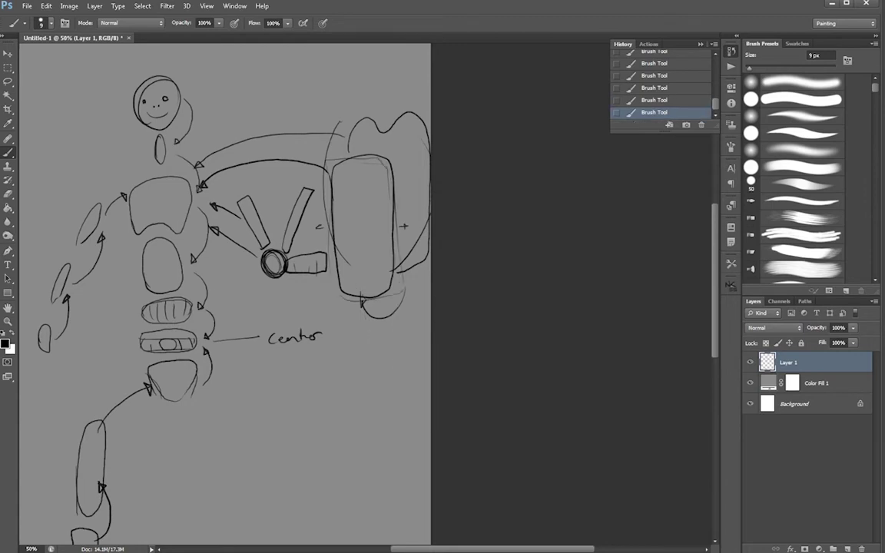
pyautogui.moveTo(403, 226); pyautogui.dragTo(452, 220)
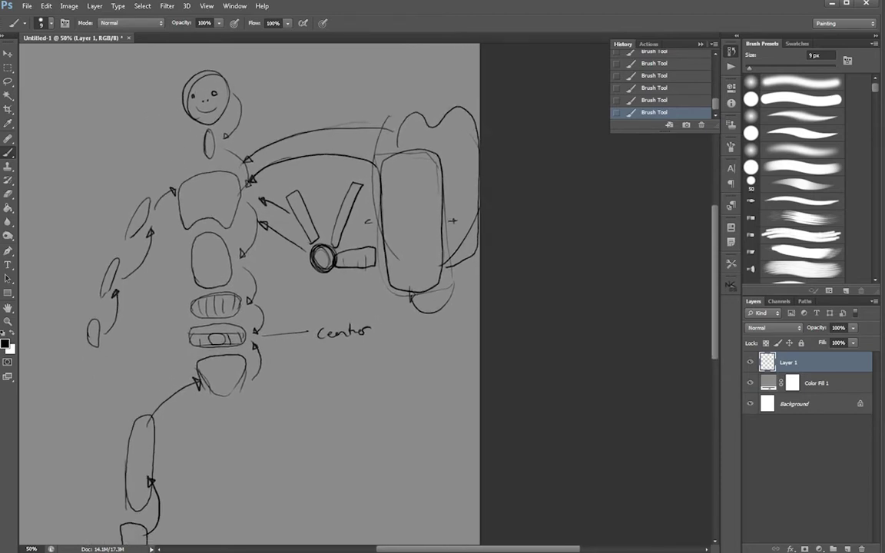
pyautogui.moveTo(428, 163); pyautogui.dragTo(447, 261)
pyautogui.moveTo(345, 308); pyautogui.dragTo(356, 342)
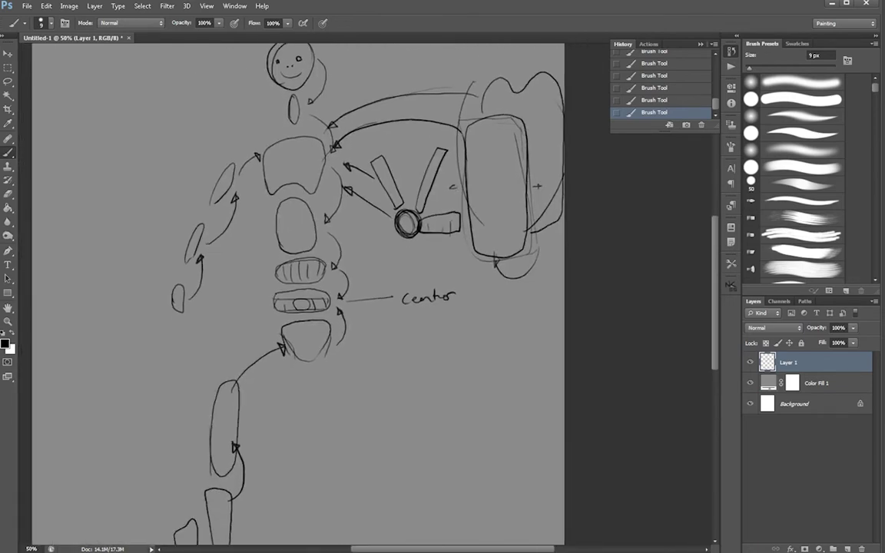
pyautogui.hotkey('ctrl', '-')
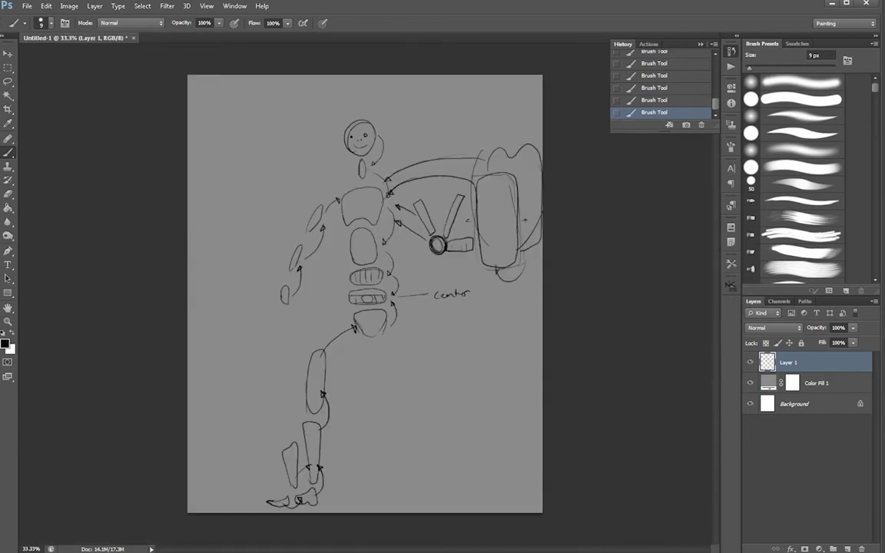
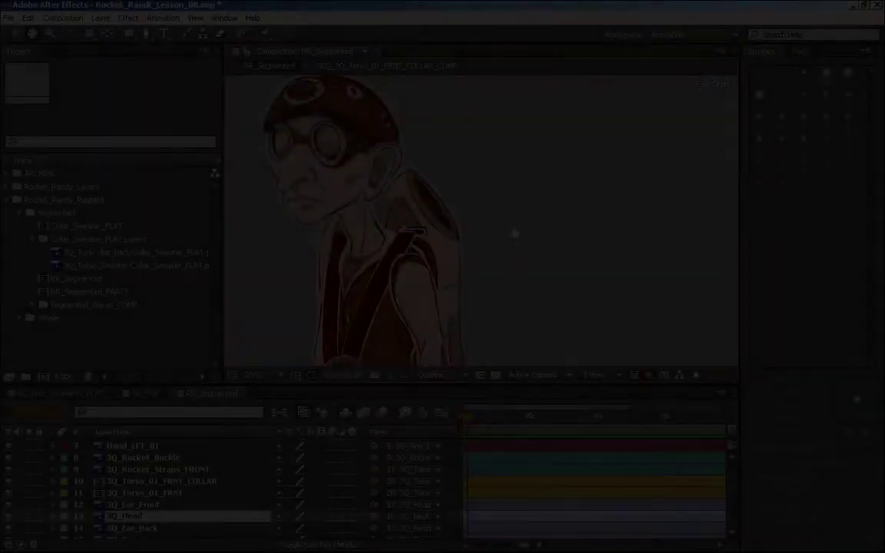
# Step: Switch to After Effects and place the Hand_LFT_01 layer's anchor point at the wrist, inside the sleeve cuff
pyautogui.scroll(-10, 538, 197)
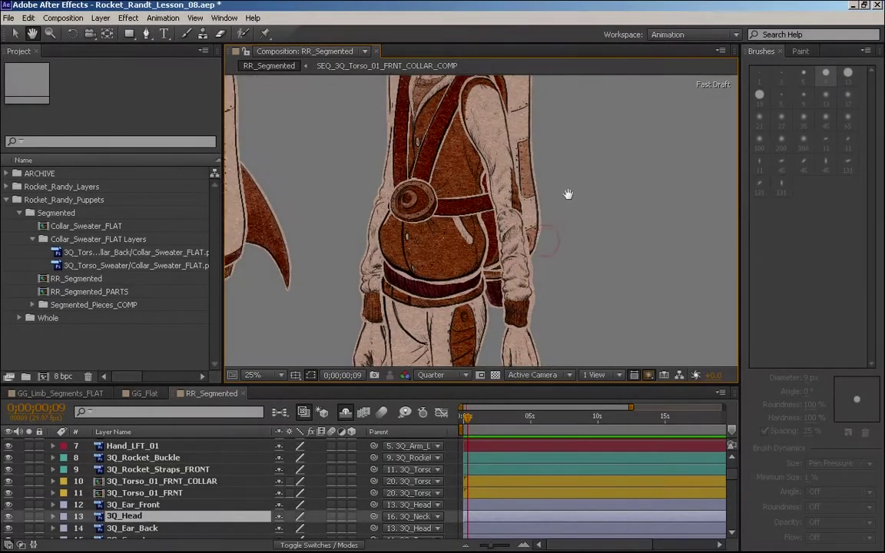
pyautogui.moveTo(568, 195); pyautogui.dragTo(560, 177)
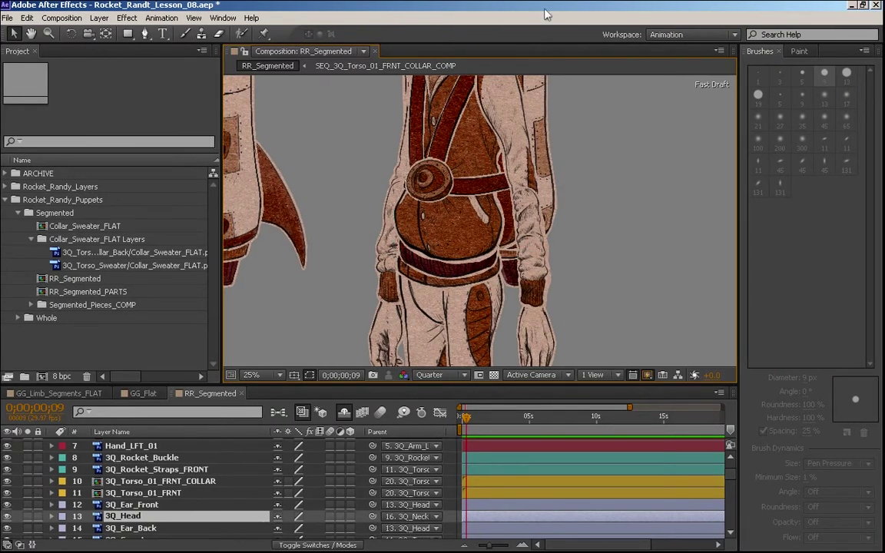
pyautogui.moveTo(557, 324); pyautogui.dragTo(552, 242)
pyautogui.click(538, 265)
pyautogui.press('y')
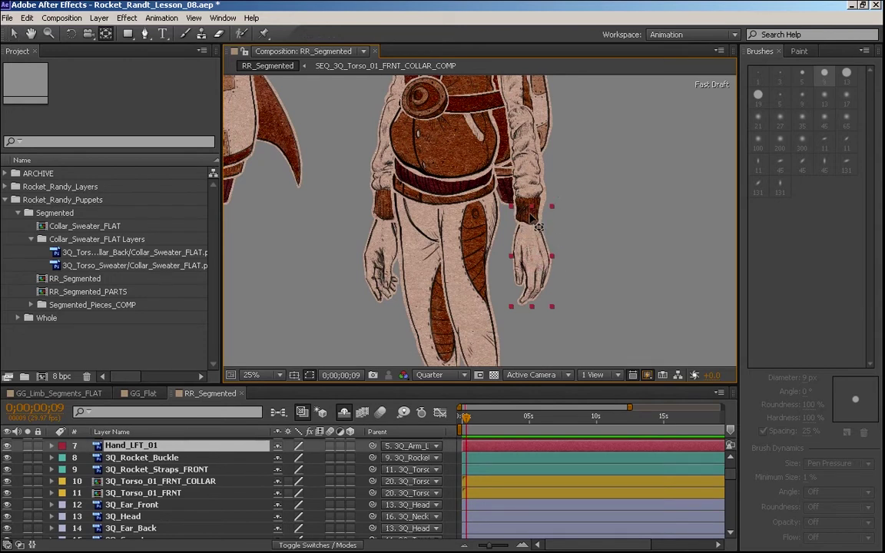
pyautogui.press('q')
pyautogui.moveTo(531, 269); pyautogui.dragTo(550, 260)
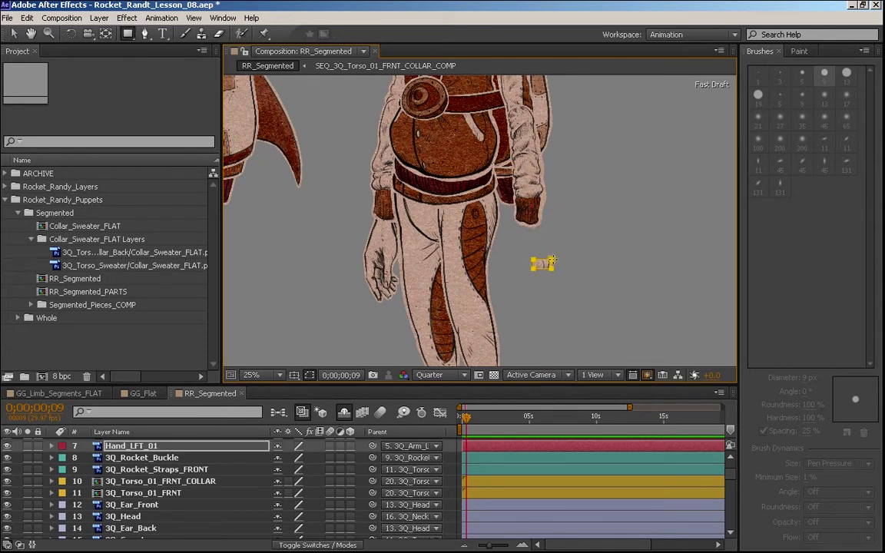
pyautogui.press('Delete')
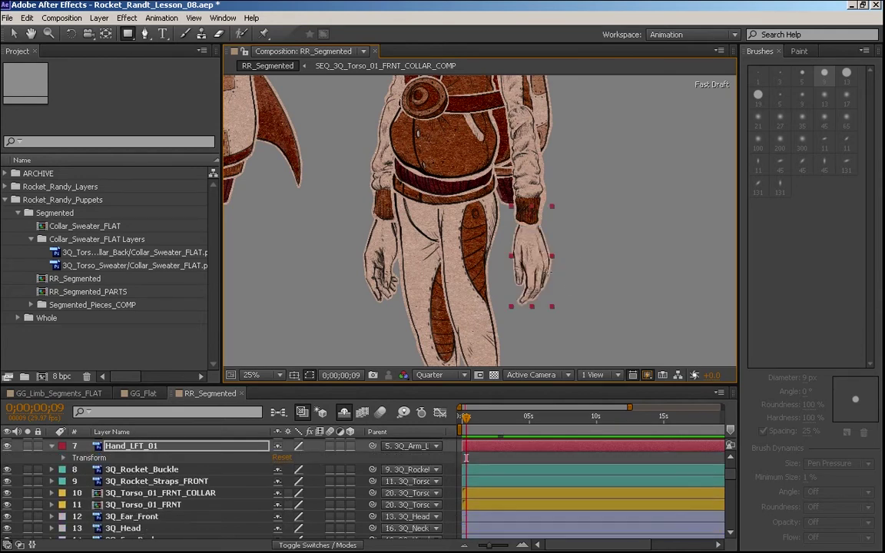
# Step: Try rotating Hand_LFT_01 about its wrist, and undo the test rotation
pyautogui.press('w')
pyautogui.moveTo(552, 262); pyautogui.dragTo(503, 250)
pyautogui.hotkey('ctrl', 'z')
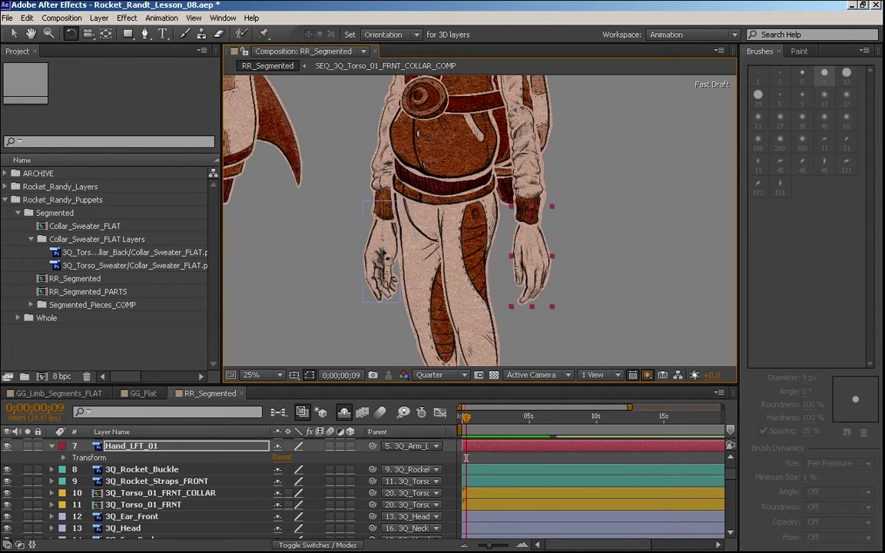
# Step: Place the puppet's other hand's anchor point at its wrist, and test the hand's rotation before undoing it
pyautogui.press('v')
pyautogui.click(380, 261)
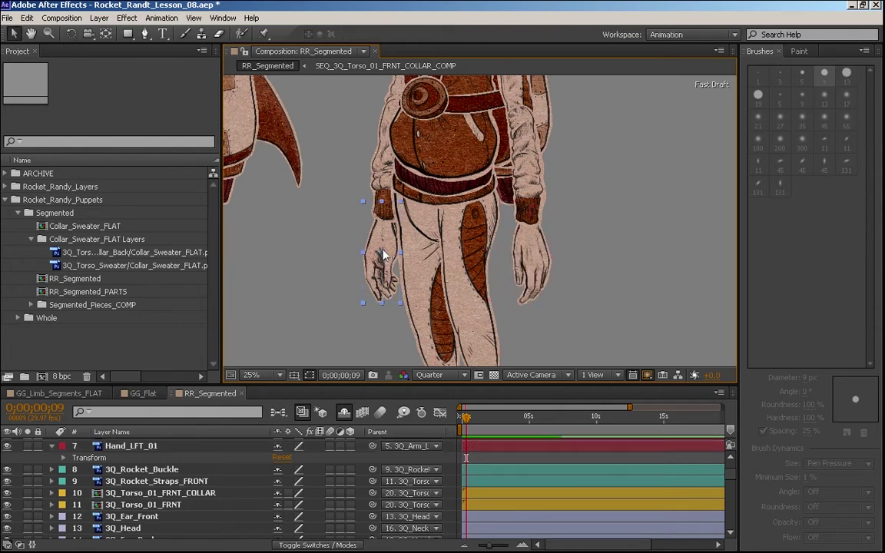
pyautogui.press('y')
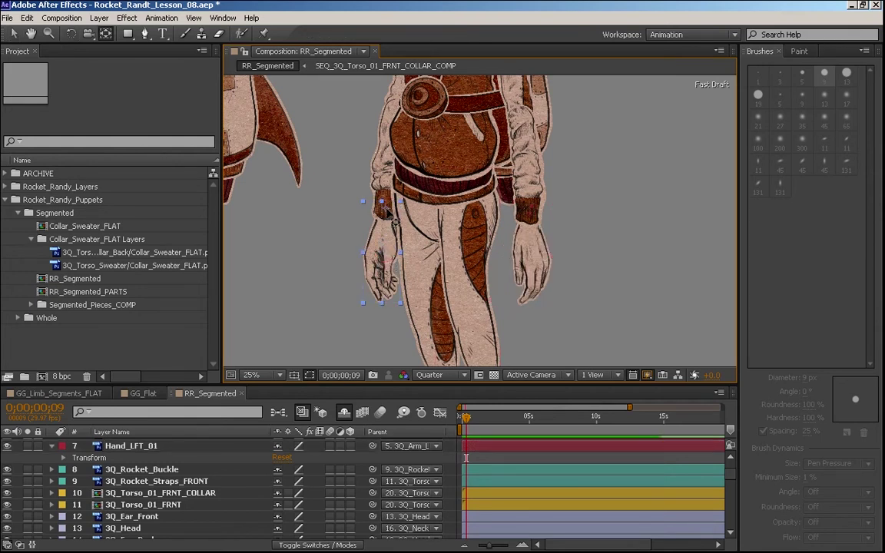
pyautogui.press('w')
pyautogui.moveTo(350, 254); pyautogui.dragTo(364, 283)
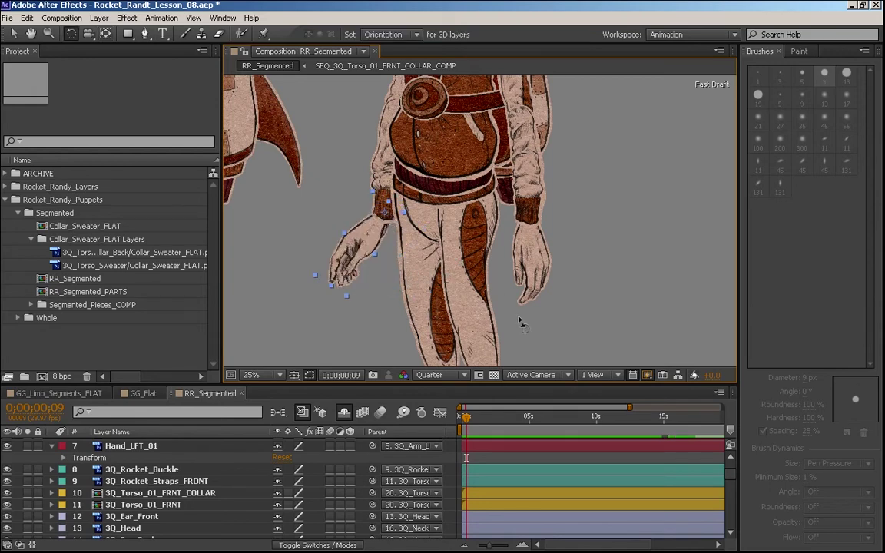
pyautogui.hotkey('ctrl', 'z')
pyautogui.press('space')
pyautogui.moveTo(524, 304); pyautogui.dragTo(469, 355)
pyautogui.moveTo(487, 237); pyautogui.dragTo(478, 360)
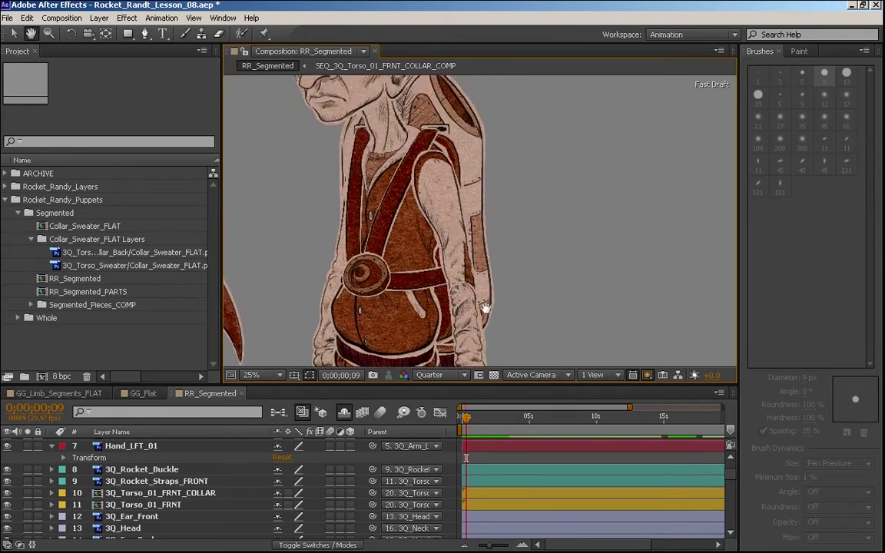
# Step: Set the opacity of the 3Q_Torso_02, 3Q_Torso_Skirt and 3Q_Pelvis layers to 50%
pyautogui.moveTo(504, 268); pyautogui.dragTo(534, 193)
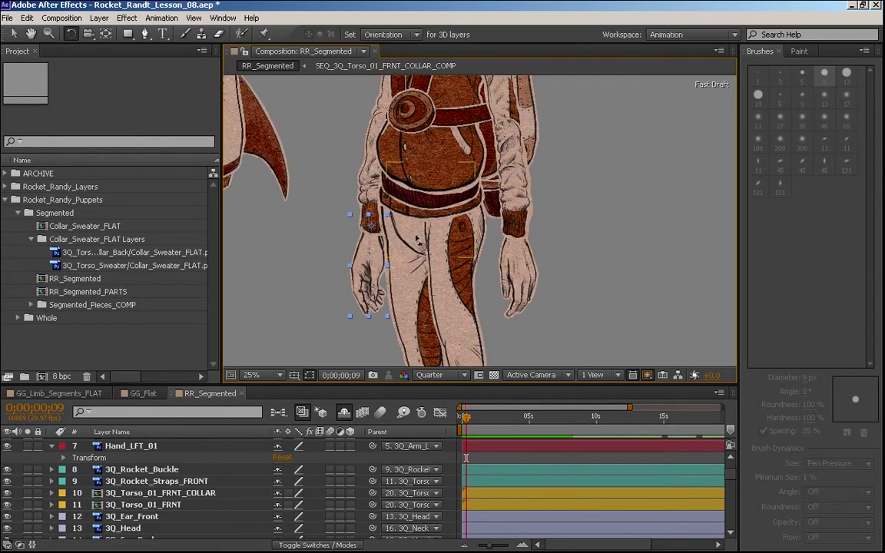
pyautogui.press('v')
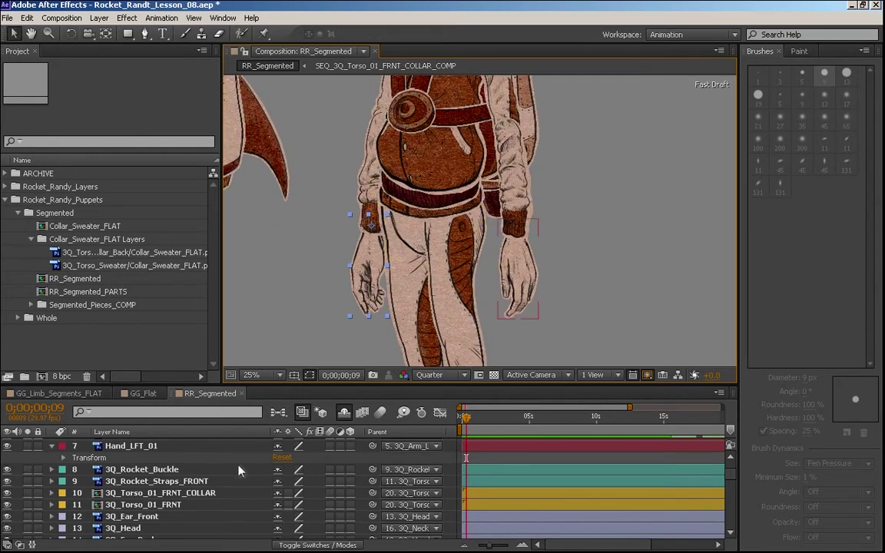
pyautogui.press('`')
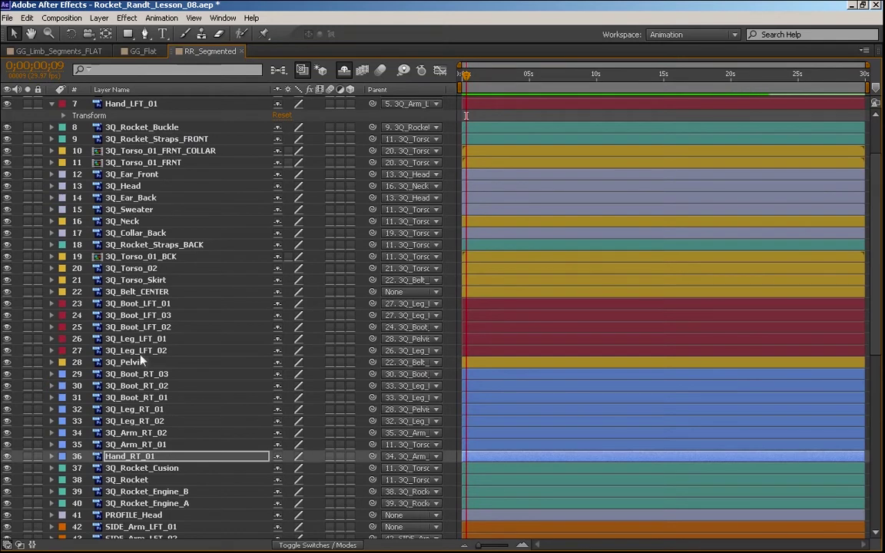
pyautogui.click(137, 363)
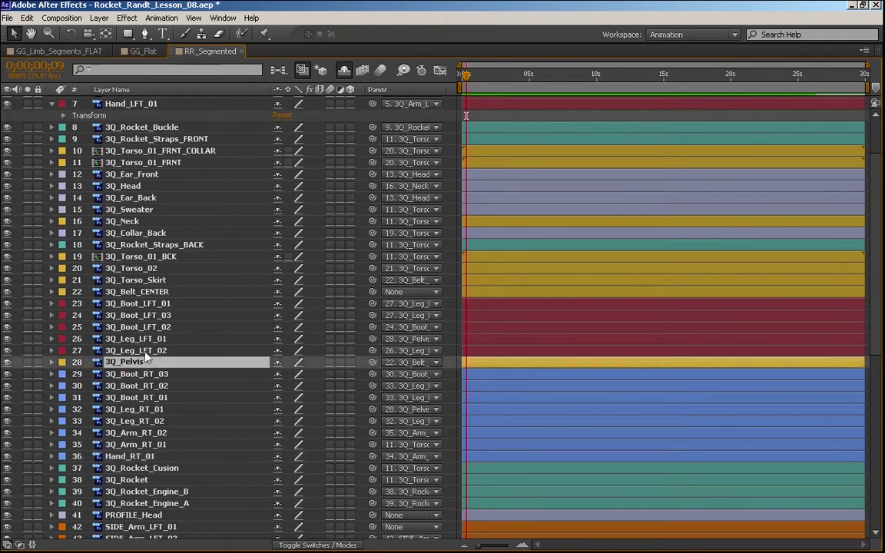
pyautogui.keyDown('ctrl'); pyautogui.click(150, 270); pyautogui.keyUp('ctrl')
pyautogui.keyDown('ctrl'); pyautogui.click(160, 281); pyautogui.keyUp('ctrl')
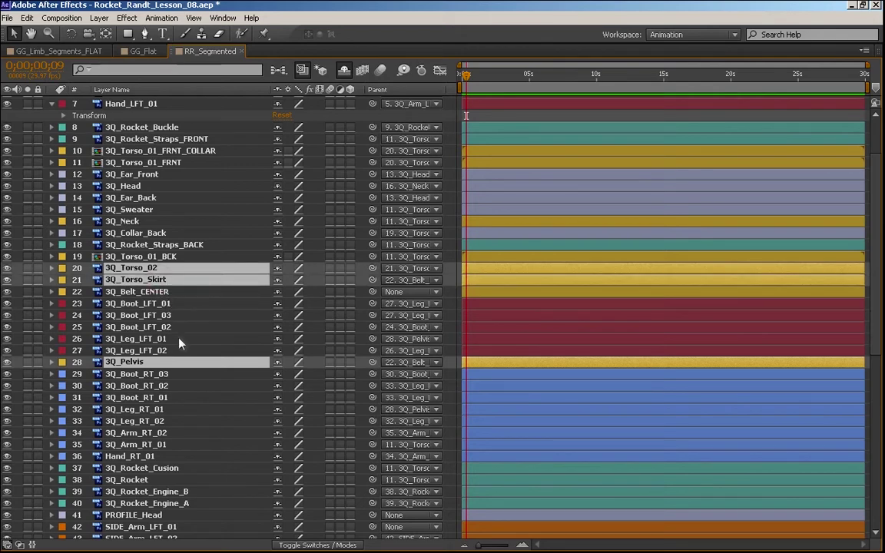
pyautogui.press('t')
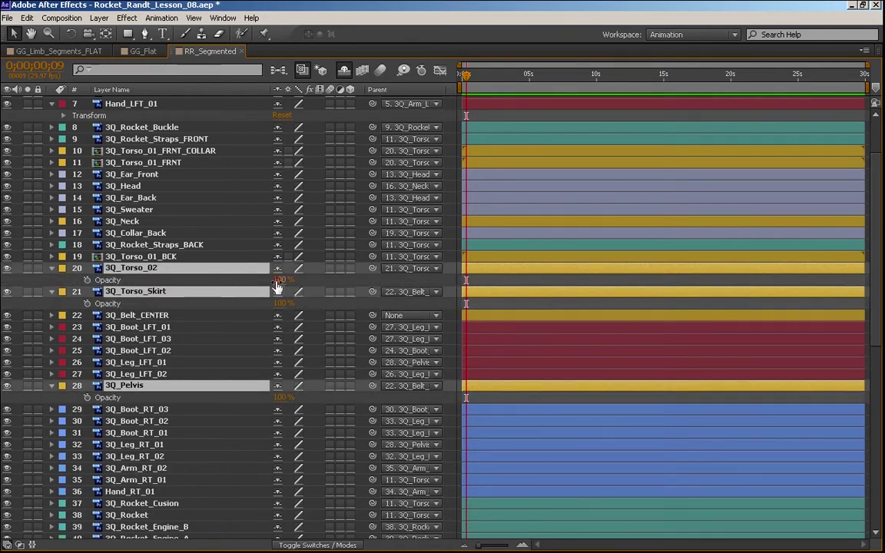
pyautogui.click(284, 279)
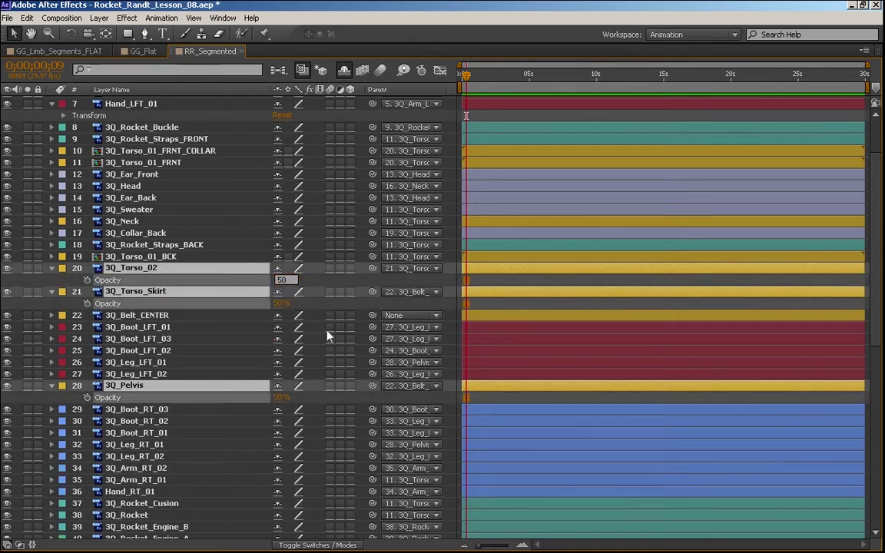
pyautogui.press('`')
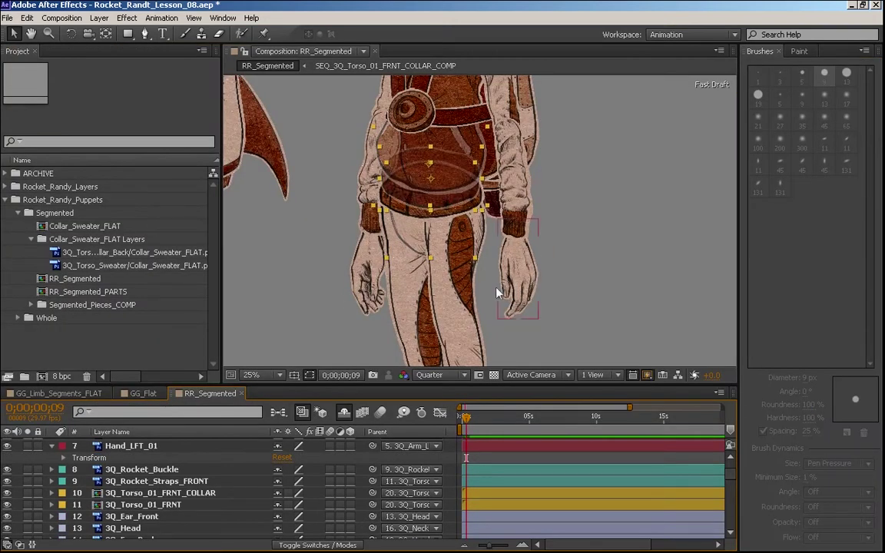
# Step: Set the opacity of the 3Q_Belt_CENTER layer to 50%
pyautogui.scroll(1, 491, 242)
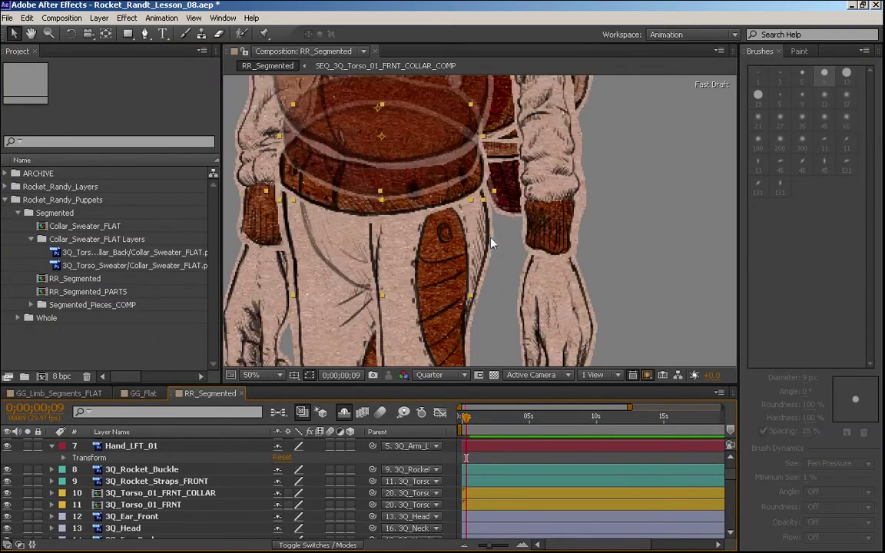
pyautogui.moveTo(503, 291); pyautogui.dragTo(565, 298)
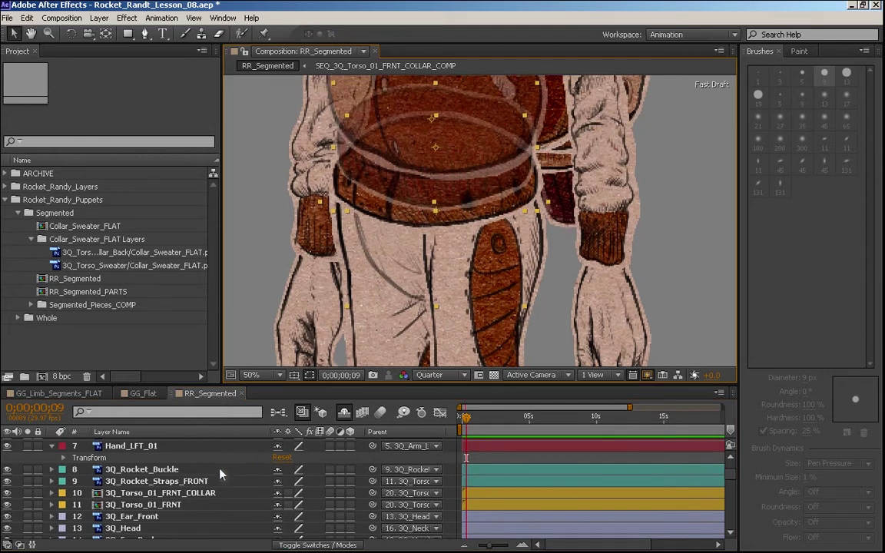
pyautogui.press('`')
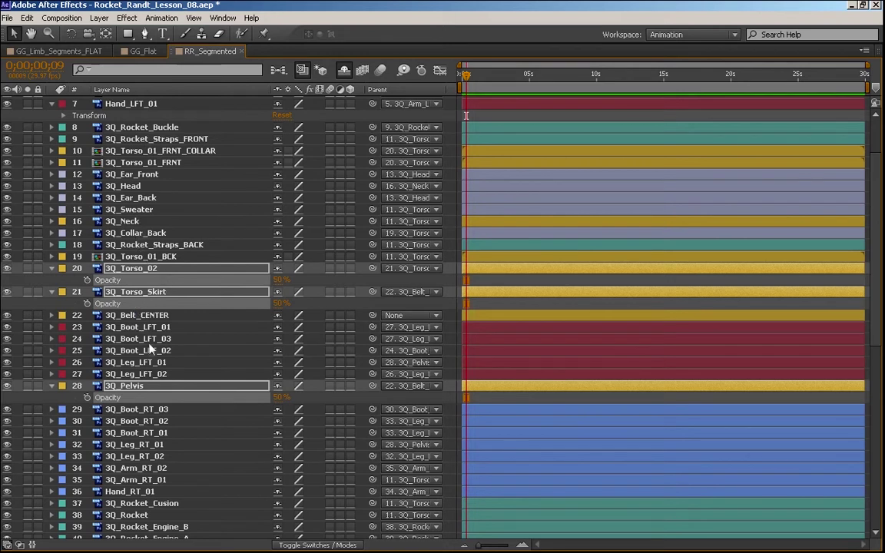
pyautogui.click(153, 319)
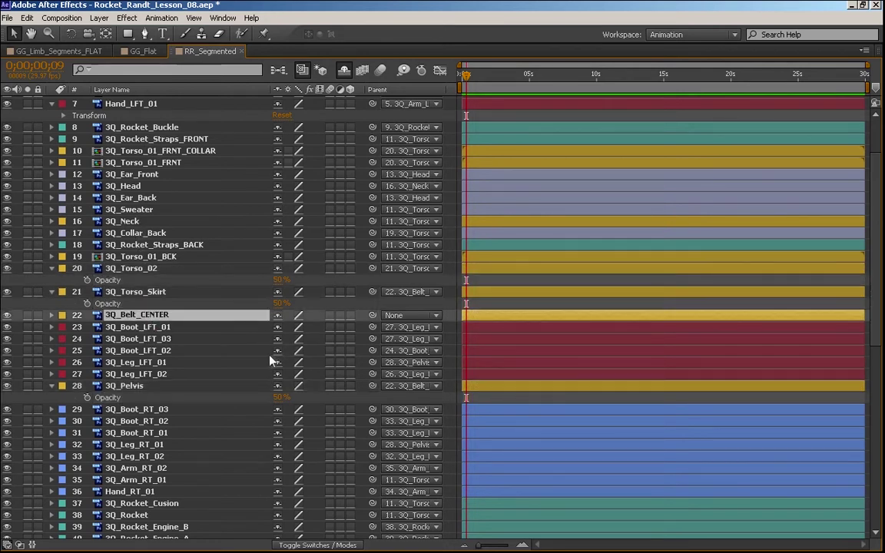
pyautogui.press('t')
pyautogui.click(283, 326)
pyautogui.write('5')
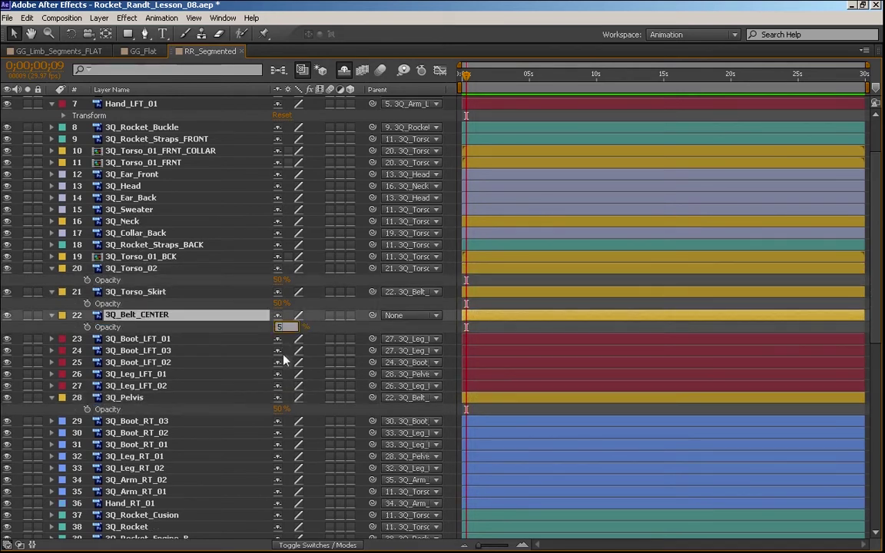
pyautogui.write('0')
pyautogui.press('Return')
pyautogui.press('`')
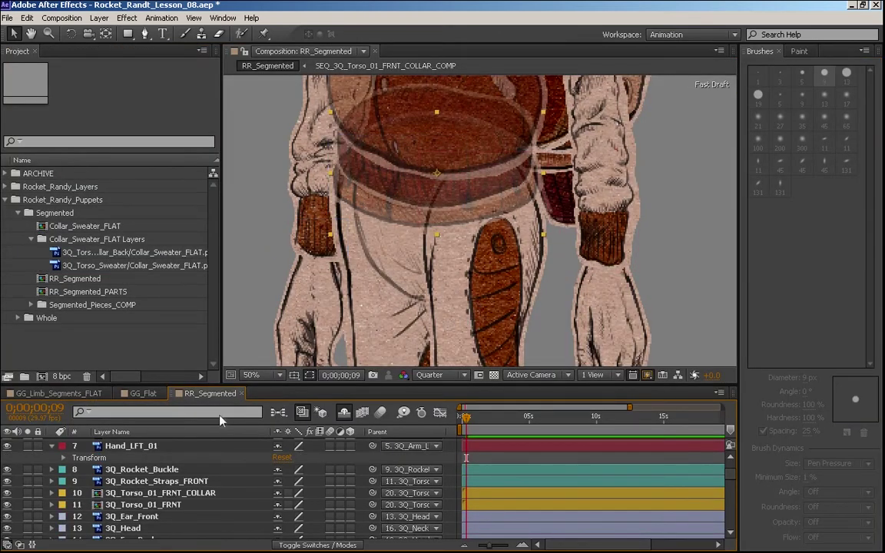
# Step: Solo the 3Q_Torso_02, 3Q_Torso_Skirt, 3Q_Belt_CENTER and 3Q_Pelvis layers
pyautogui.press('`')
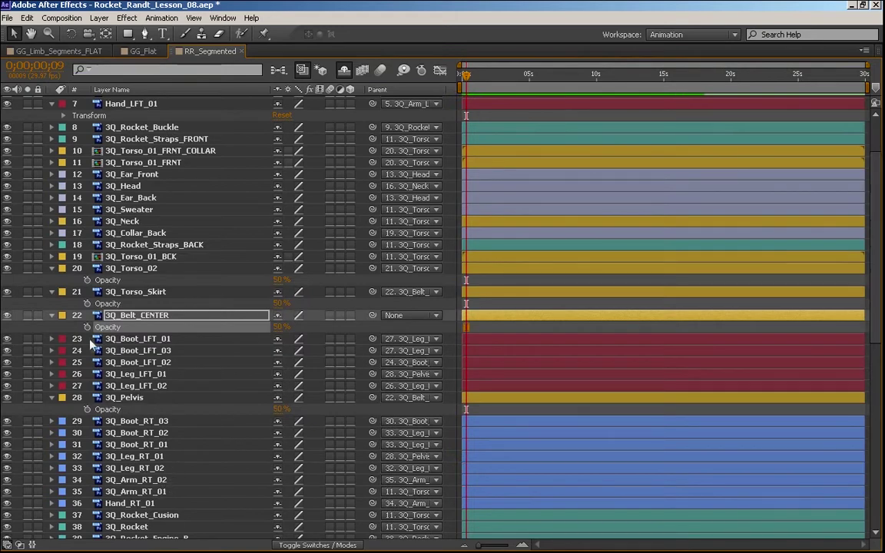
pyautogui.click(27, 315)
pyautogui.click(27, 268)
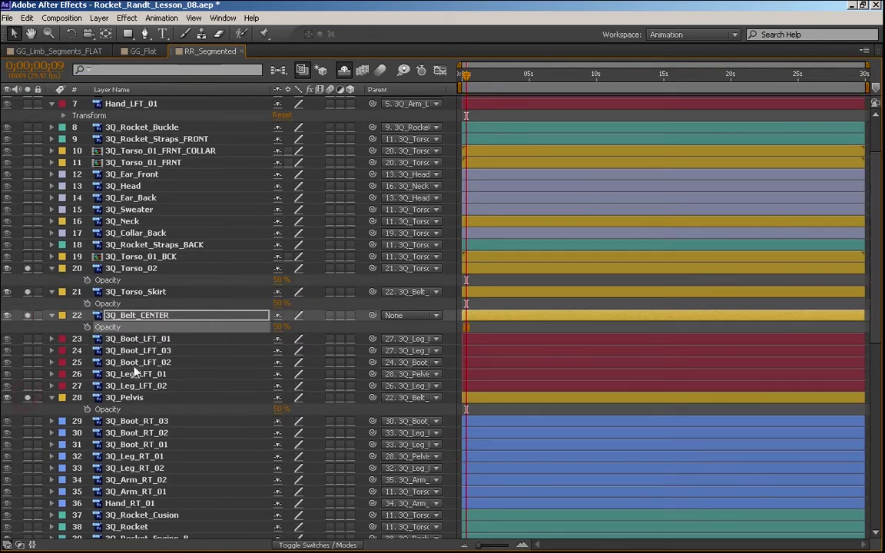
pyautogui.press('`')
# Step: Move the 3Q_Pelvis anchor point straight up into the middle of the belt, then test the pelvis rotation and undo it
pyautogui.press('space')
pyautogui.moveTo(536, 280); pyautogui.dragTo(522, 342)
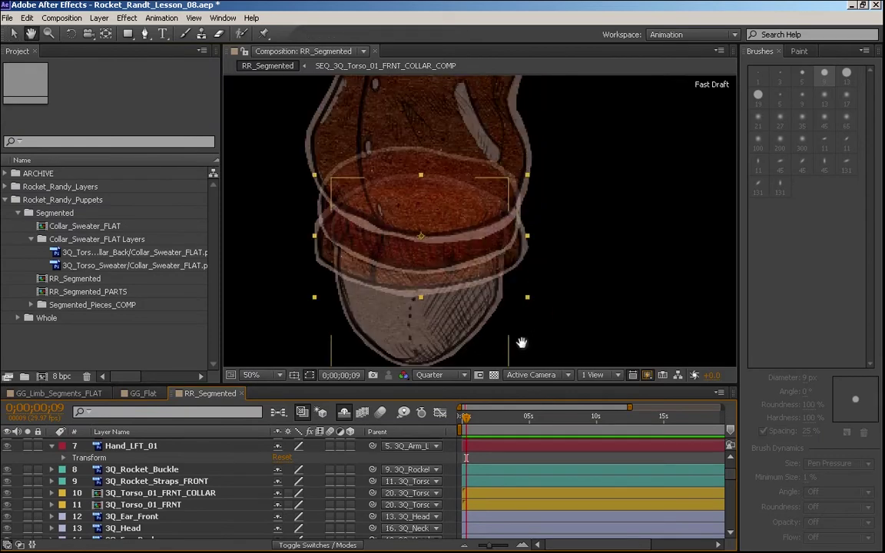
pyautogui.moveTo(534, 245); pyautogui.dragTo(522, 271)
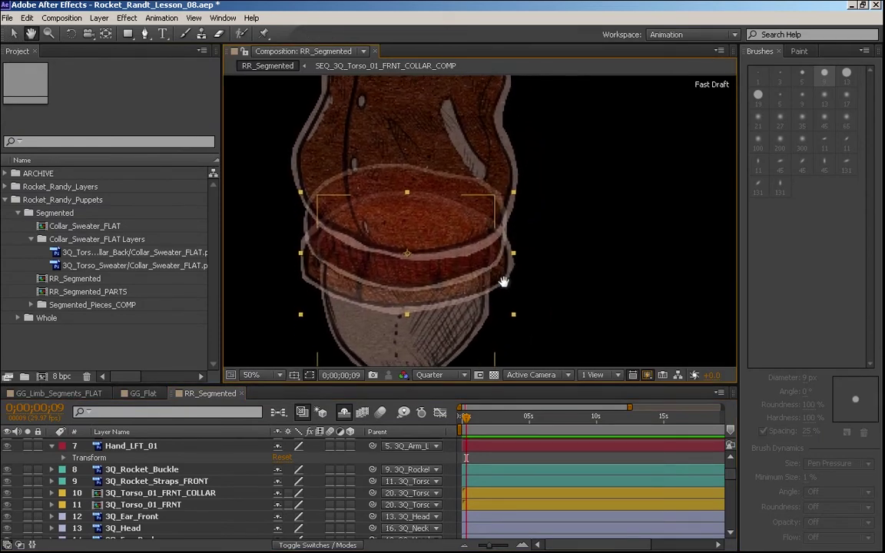
pyautogui.moveTo(481, 322); pyautogui.dragTo(514, 279)
pyautogui.click(443, 336)
pyautogui.press('space')
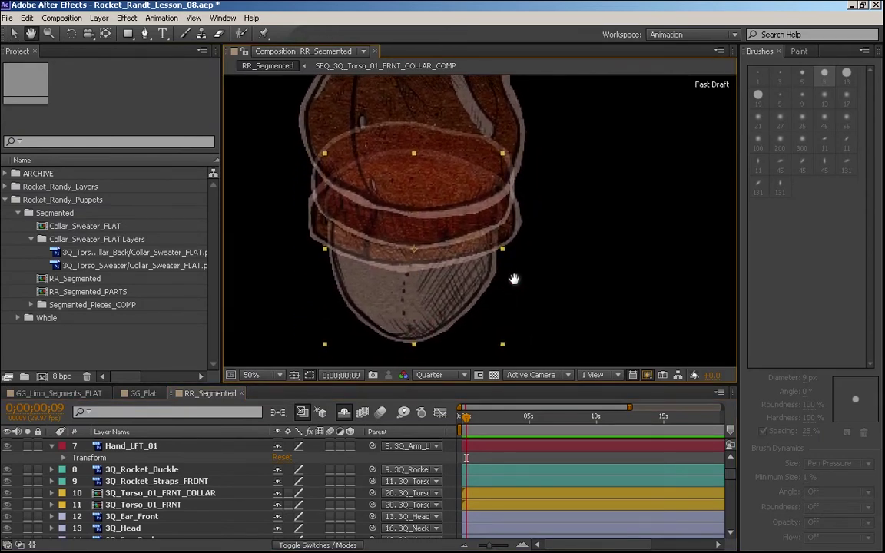
pyautogui.press('y')
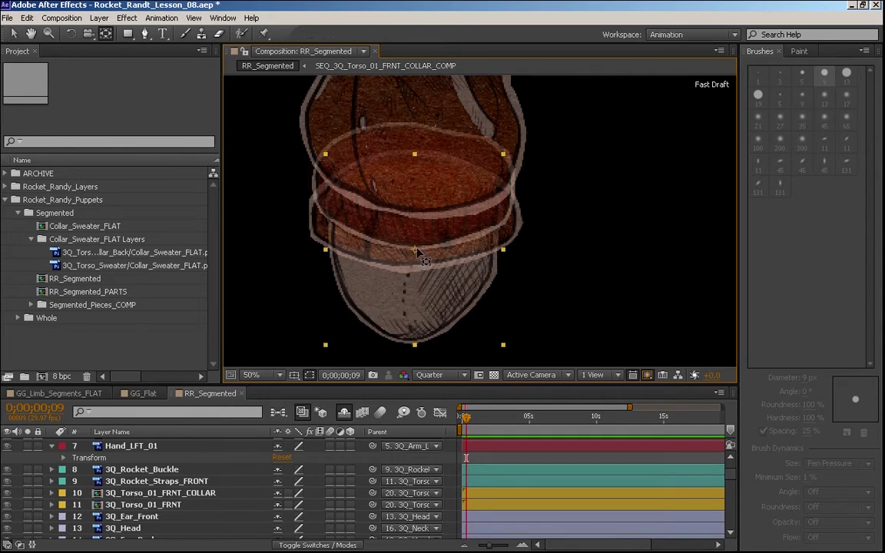
pyautogui.moveTo(414, 225); pyautogui.dragTo(415, 196)
pyautogui.press('w')
pyautogui.moveTo(403, 286); pyautogui.dragTo(484, 245)
pyautogui.hotkey('ctrl', 'z')
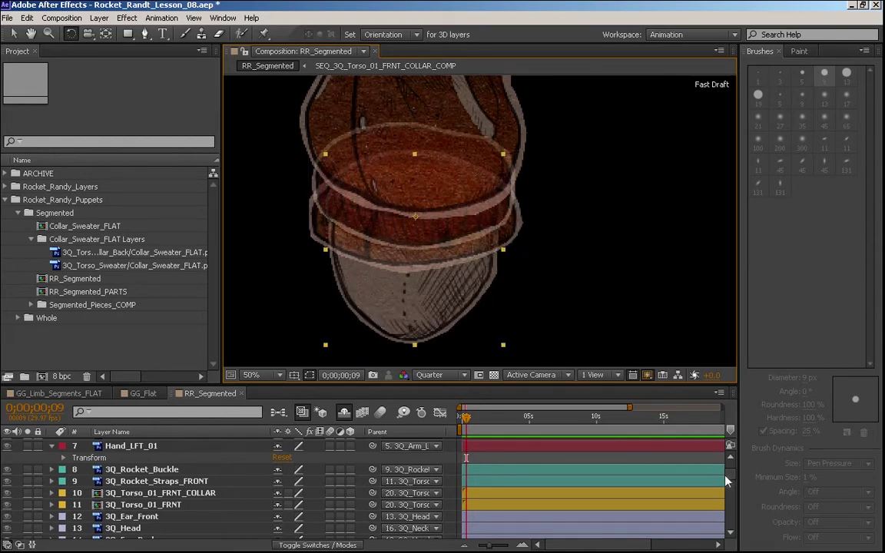
# Step: Move the 3Q_Belt_CENTER anchor point slightly up, keeping it on the belt's vertical centre line
pyautogui.scroll(-8, 727, 481)
pyautogui.scroll(2, 726, 483)
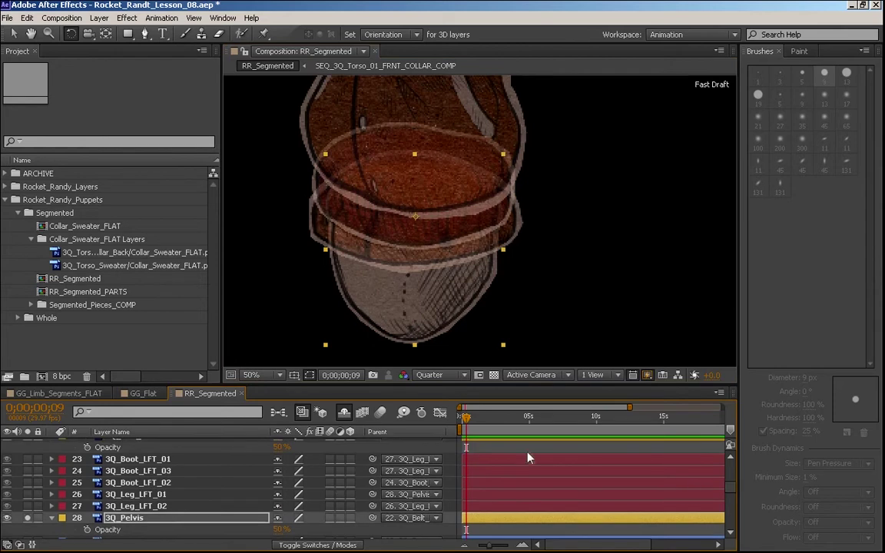
pyautogui.scroll(3, 726, 487)
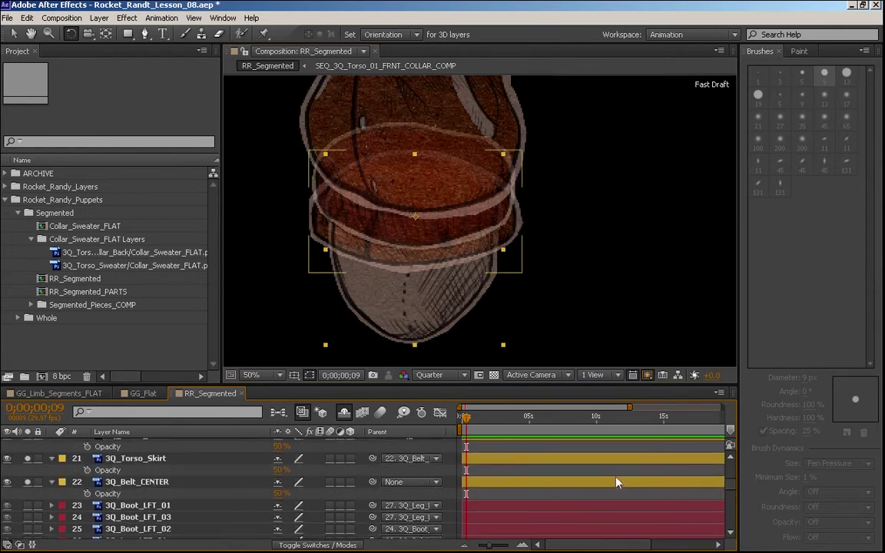
pyautogui.click(137, 482)
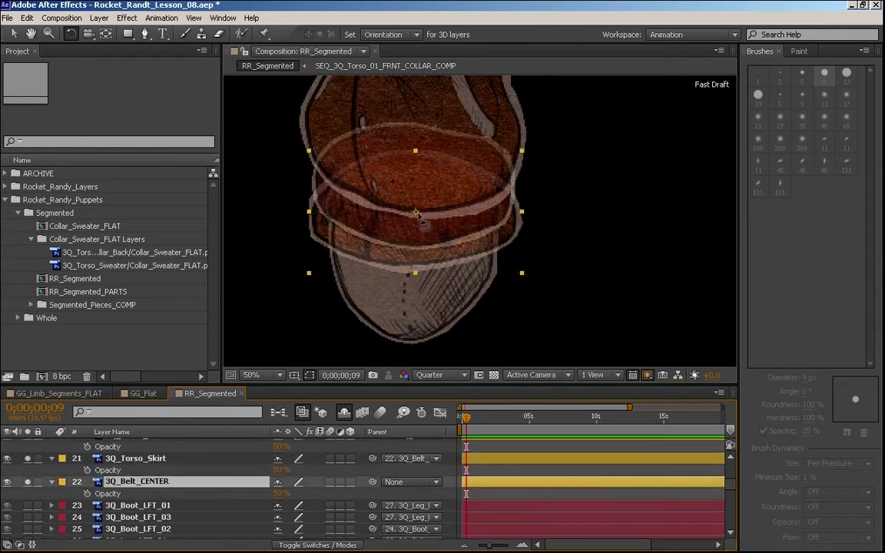
pyautogui.press('y')
pyautogui.moveTo(416, 216); pyautogui.dragTo(416, 206)
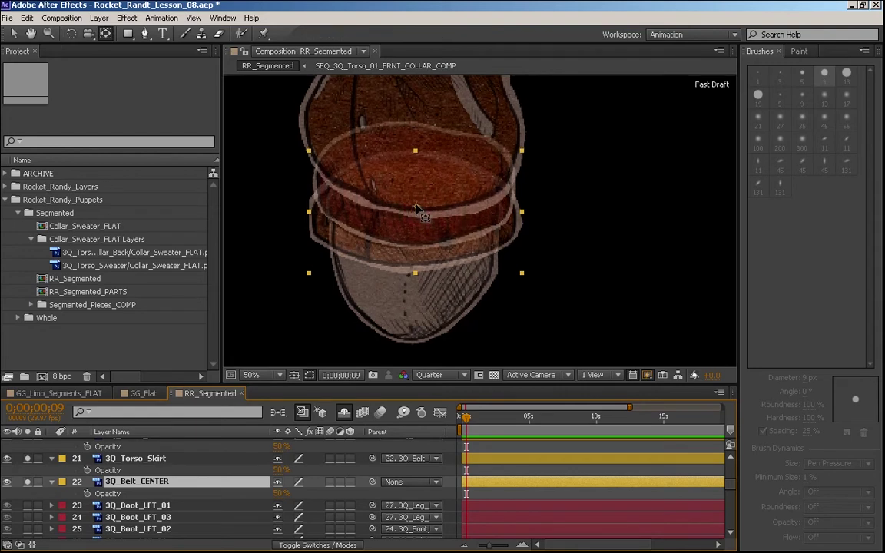
pyautogui.press('v')
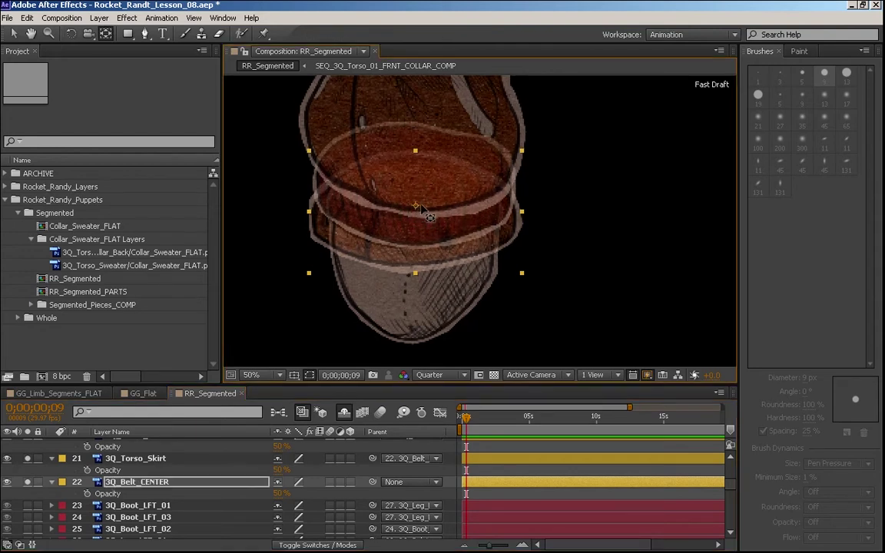
# Step: Select 3Q_Torso_Skirt, try a rotation to check the pivot at the waist, and undo it
pyautogui.click(379, 244)
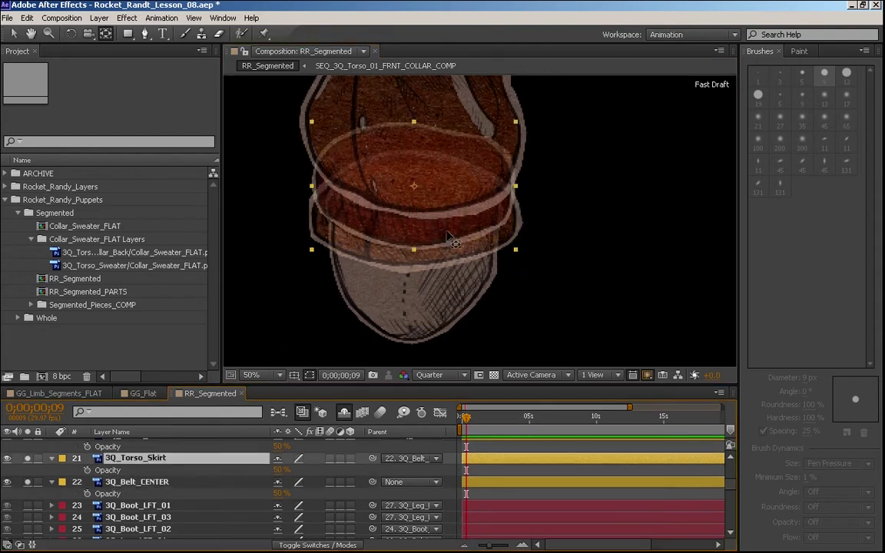
pyautogui.press('w')
pyautogui.moveTo(419, 216); pyautogui.dragTo(422, 157)
pyautogui.hotkey('ctrl', 'z')
# Step: Move the 3Q_Torso_02 anchor point slightly down onto the waist's centre line, then test the torso rotation and undo it
pyautogui.press('y')
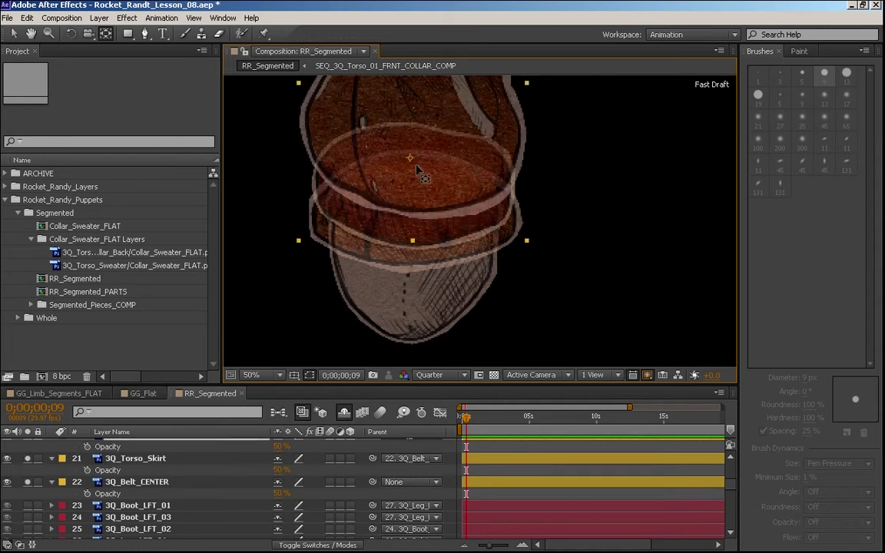
pyautogui.moveTo(412, 160); pyautogui.dragTo(415, 165)
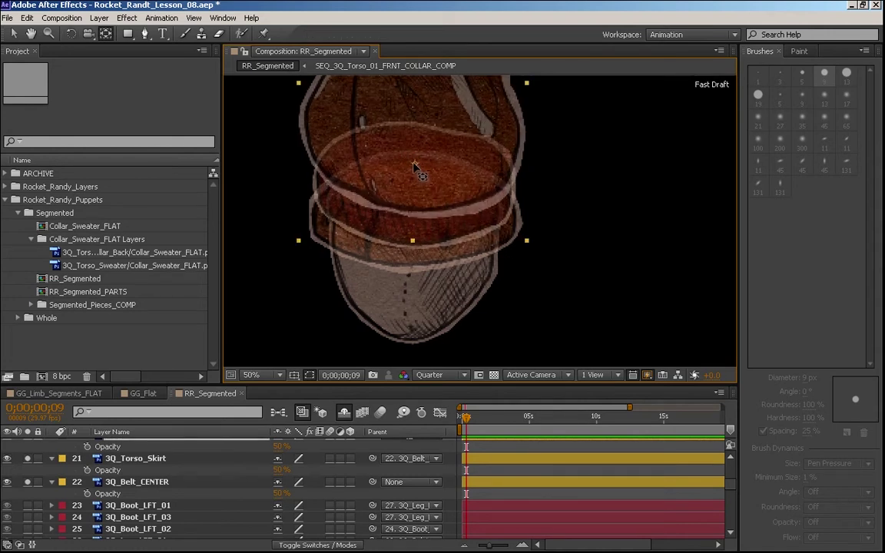
pyautogui.press('w')
pyautogui.moveTo(482, 148); pyautogui.dragTo(498, 209)
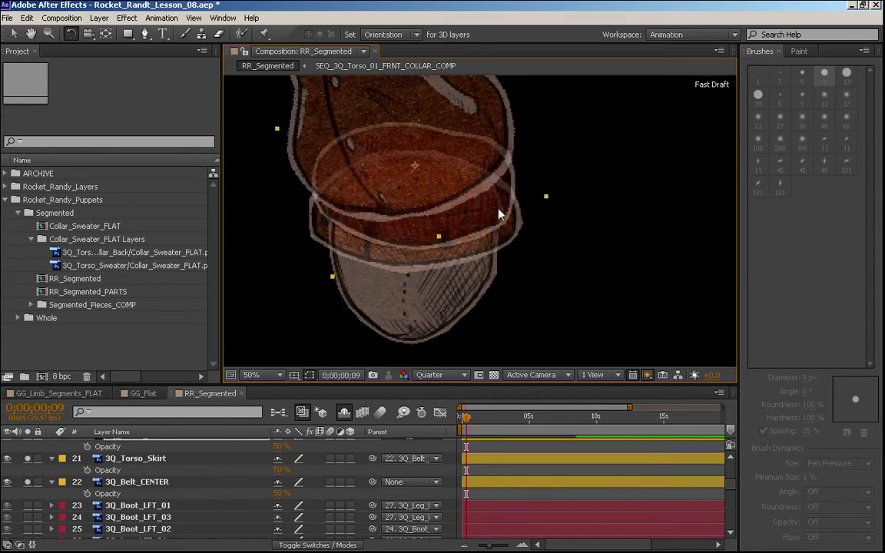
pyautogui.hotkey('ctrl', 'z')
# Step: Reposition the 3Q_Torso_Skirt anchor point slightly lower on its vertical centre line, checking the pivot with trial rotations
pyautogui.click(161, 459)
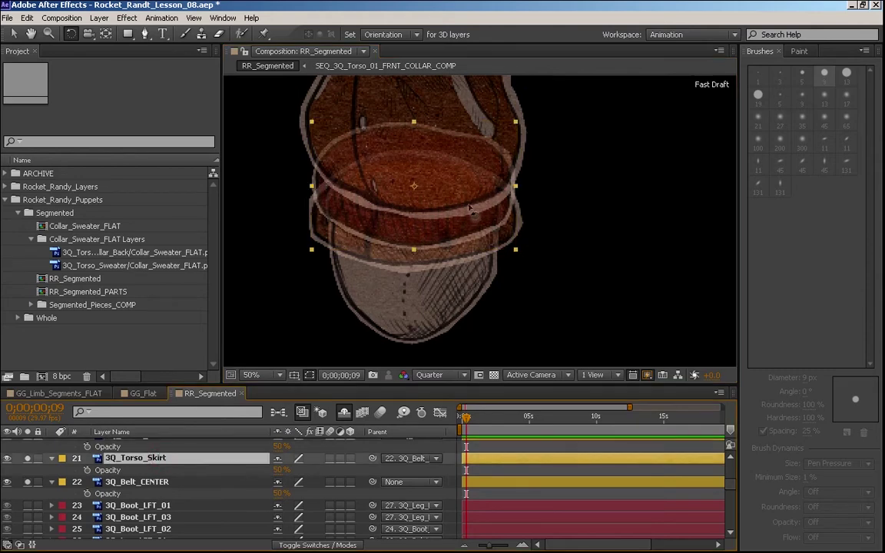
pyautogui.moveTo(434, 200); pyautogui.dragTo(416, 175)
pyautogui.press('y')
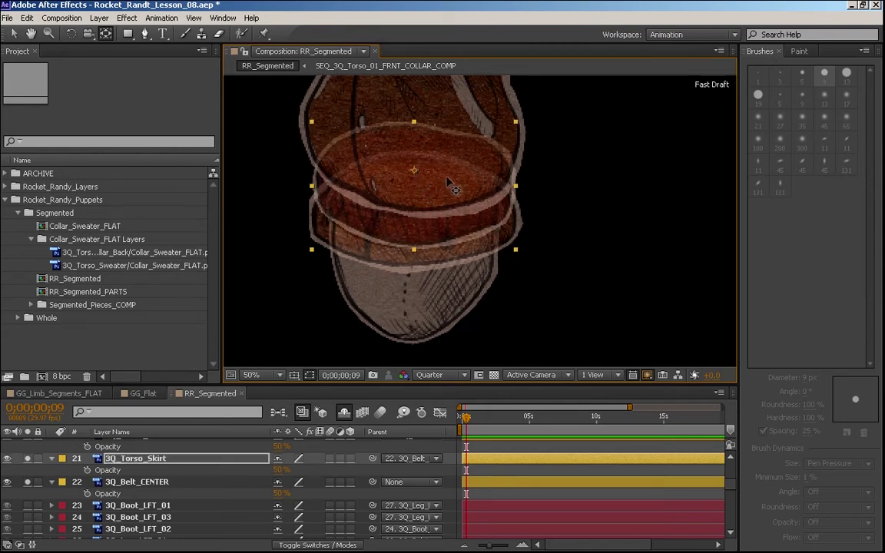
pyautogui.press('w')
pyautogui.moveTo(438, 209); pyautogui.dragTo(470, 210)
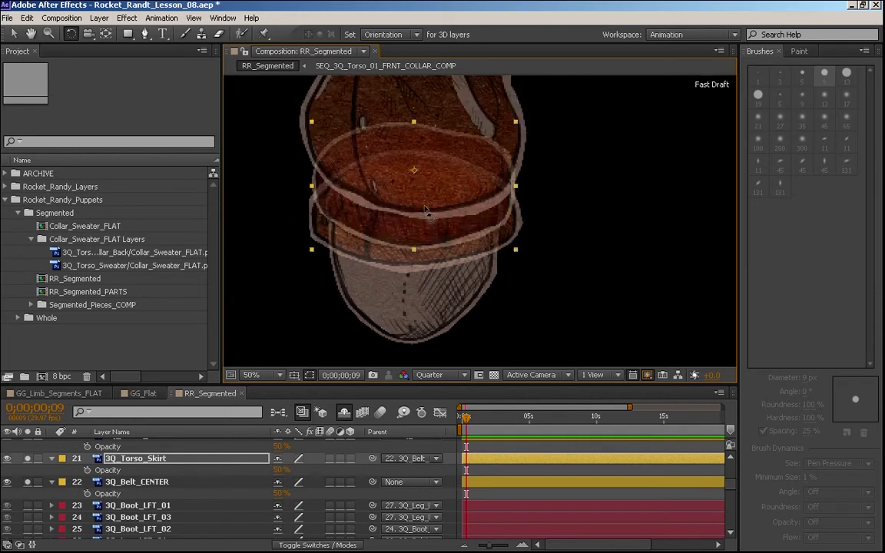
pyautogui.press('y')
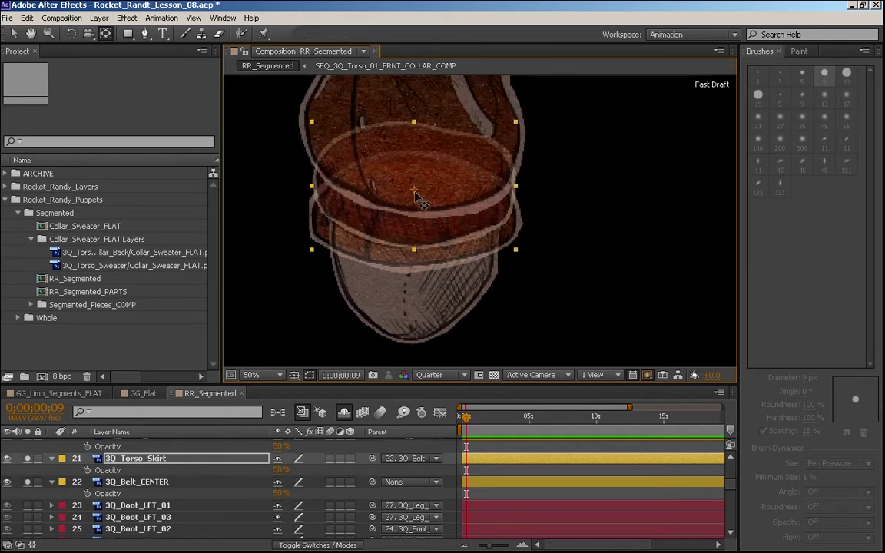
pyautogui.press('w')
pyautogui.moveTo(419, 207); pyautogui.dragTo(457, 230)
pyautogui.moveTo(453, 228); pyautogui.dragTo(439, 201)
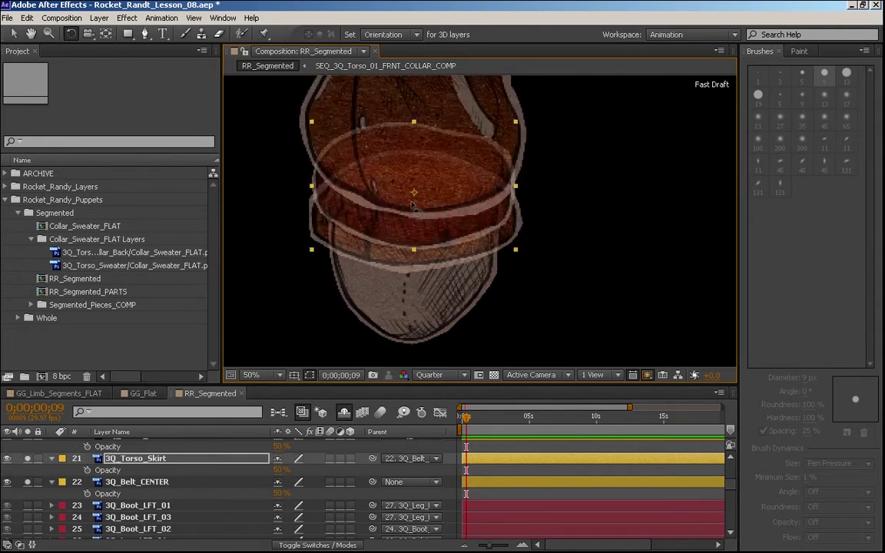
# Step: Move the 3Q_Torso_Skirt anchor point slightly up on its vertical centre line and check the pivot with a trial rotation
pyautogui.press('y')
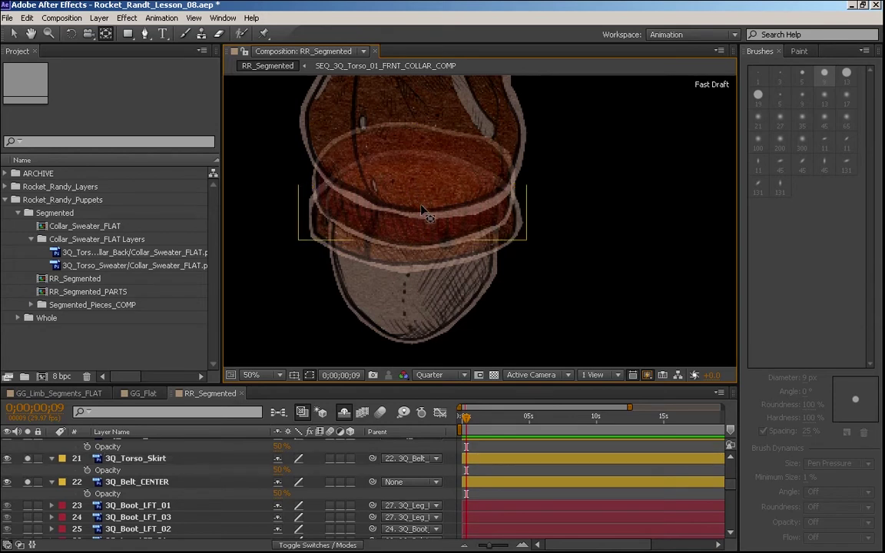
pyautogui.click(393, 225)
pyautogui.click(577, 230)
pyautogui.click(499, 233)
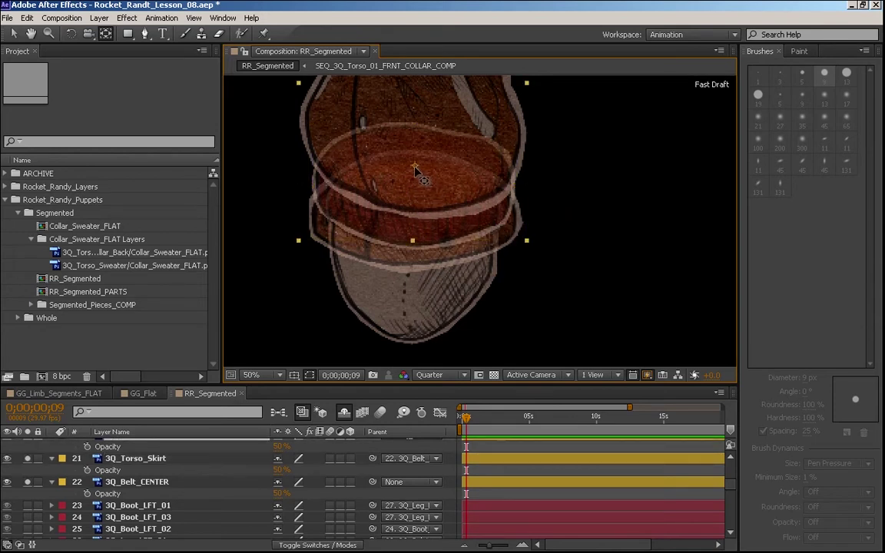
pyautogui.click(157, 458)
pyautogui.moveTo(415, 194); pyautogui.dragTo(415, 187)
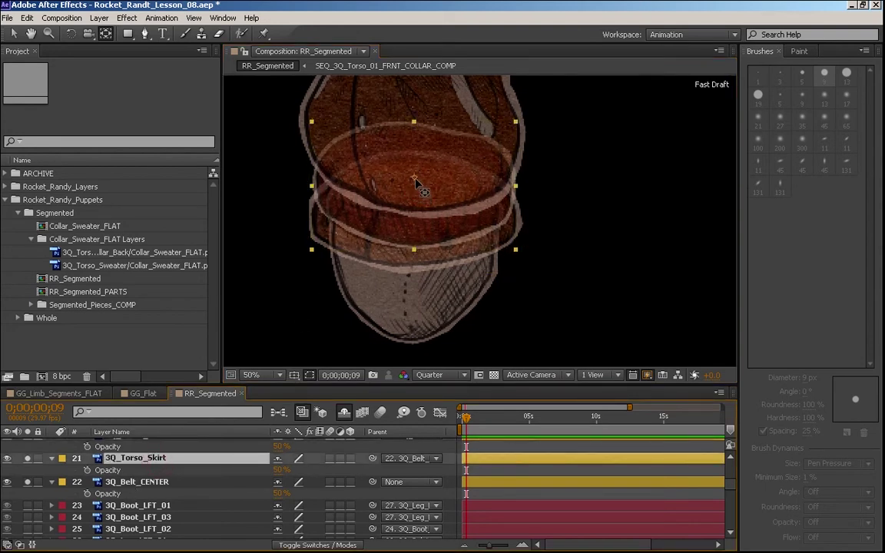
pyautogui.press('w')
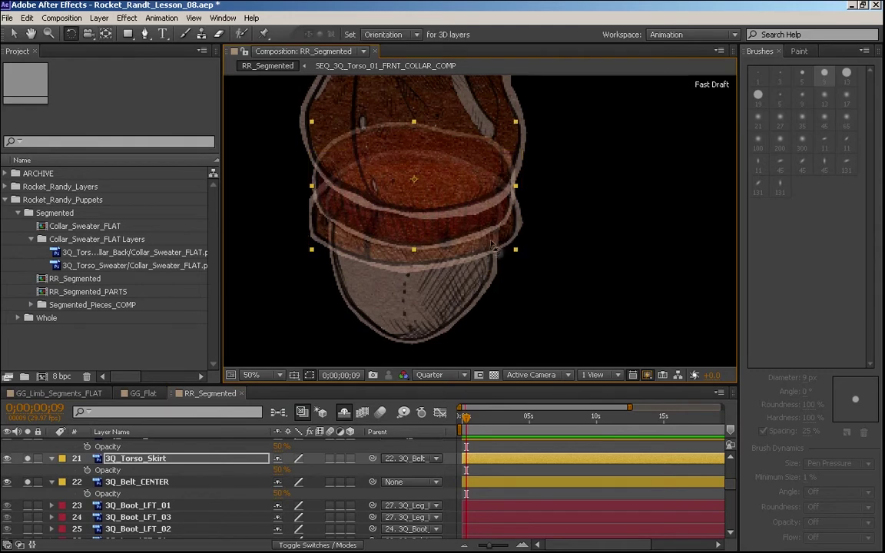
pyautogui.moveTo(491, 244); pyautogui.dragTo(512, 215)
pyautogui.press(',')
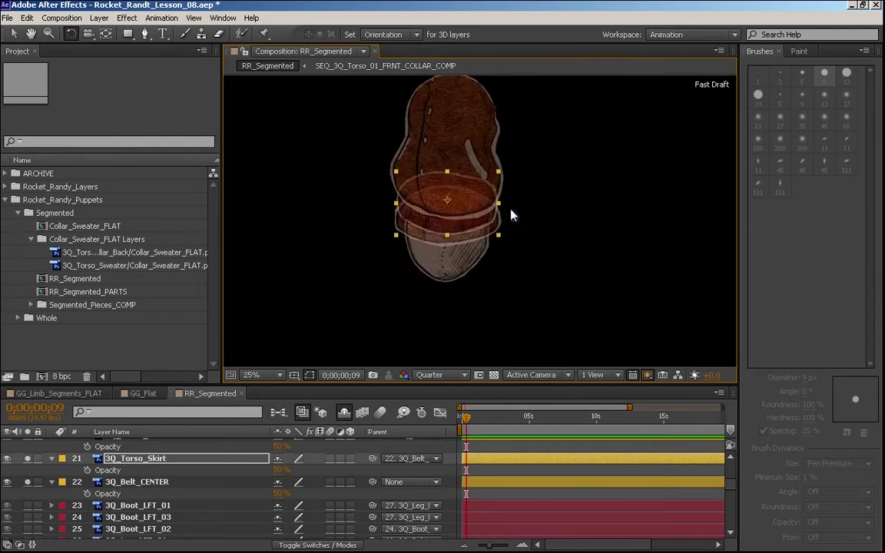
# Step: Set the opacity of the 3Q_Torso_02, 3Q_Torso_Skirt, 3Q_Belt_CENTER and 3Q_Pelvis layers to 100%
pyautogui.click(123, 480)
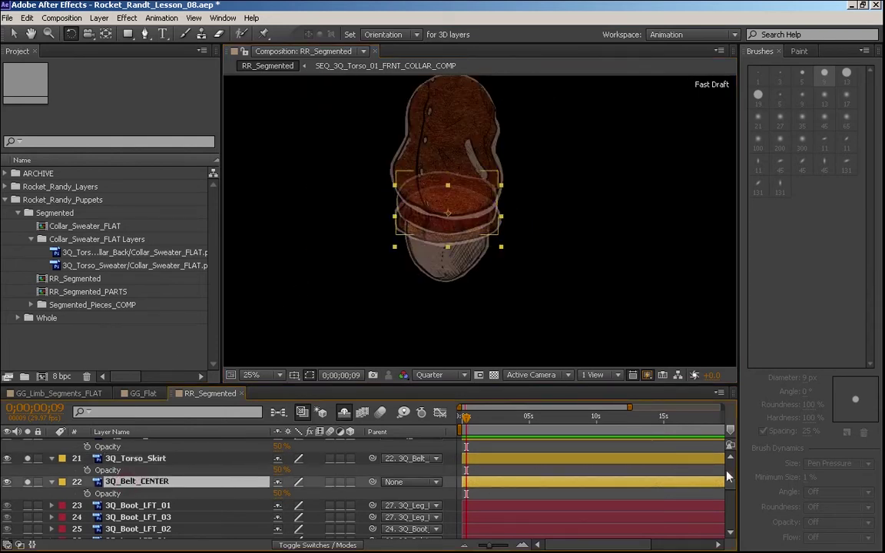
pyautogui.scroll(1, 729, 480)
pyautogui.scroll(3, 731, 484)
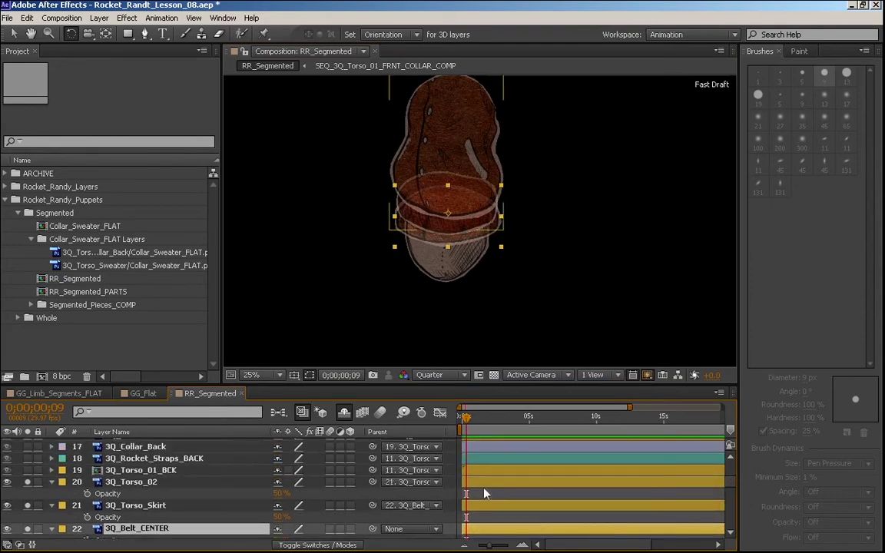
pyautogui.press('`')
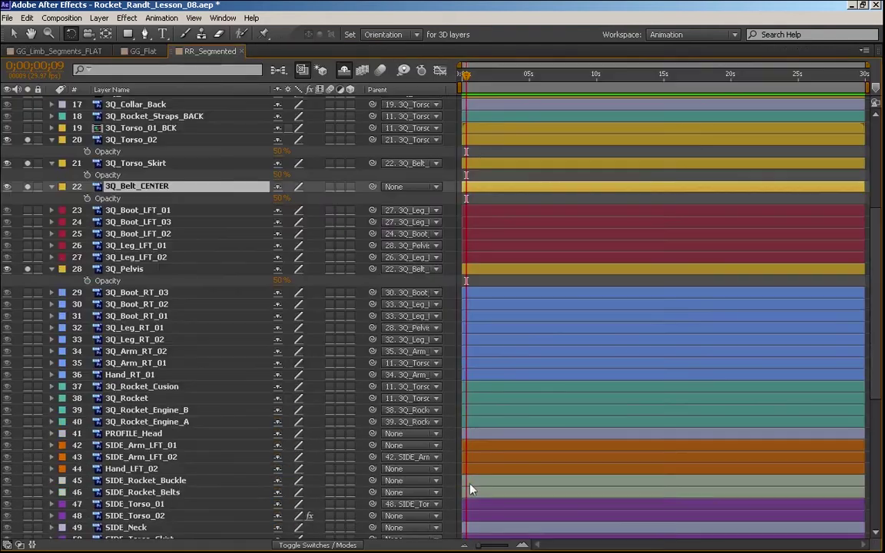
pyautogui.keyDown('shift'); pyautogui.click(145, 139); pyautogui.keyUp('shift')
pyautogui.click(281, 151)
pyautogui.write('100')
pyautogui.press('Return')
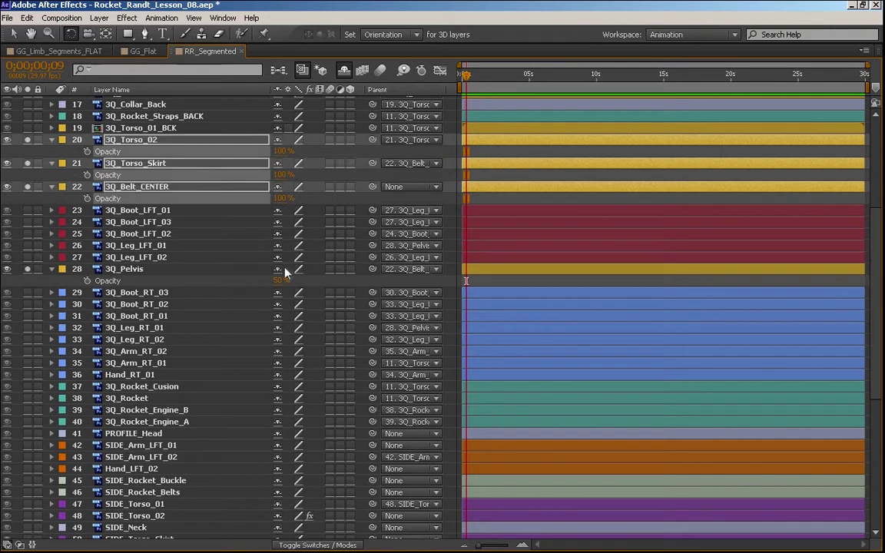
pyautogui.click(281, 281)
pyautogui.write('1000')
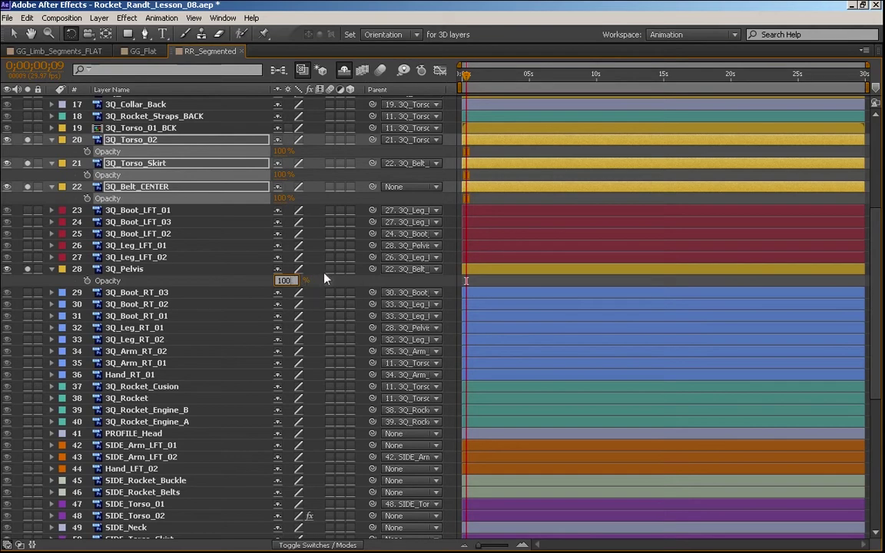
pyautogui.click(334, 269)
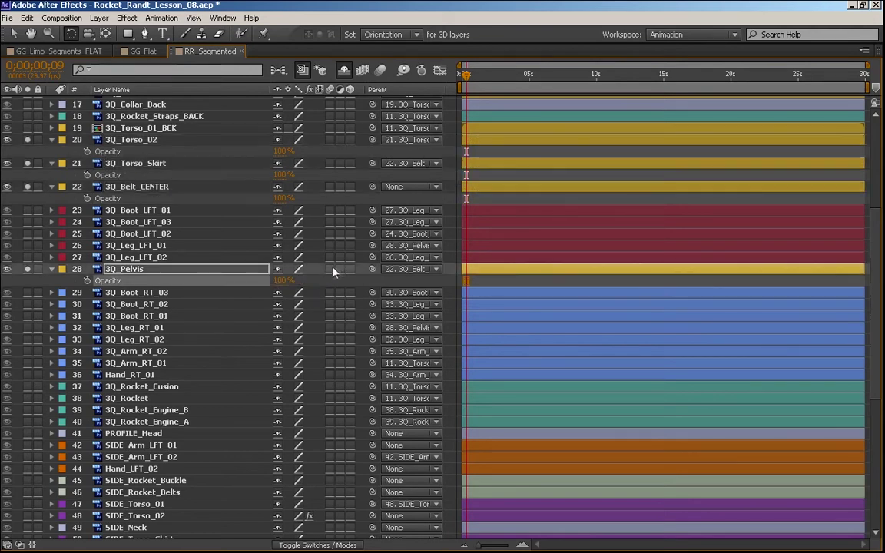
# Step: Collapse the pelvis, belt, skirt and torso layers' properties and unsolo them to show the full puppet
pyautogui.click(52, 269)
pyautogui.click(52, 187)
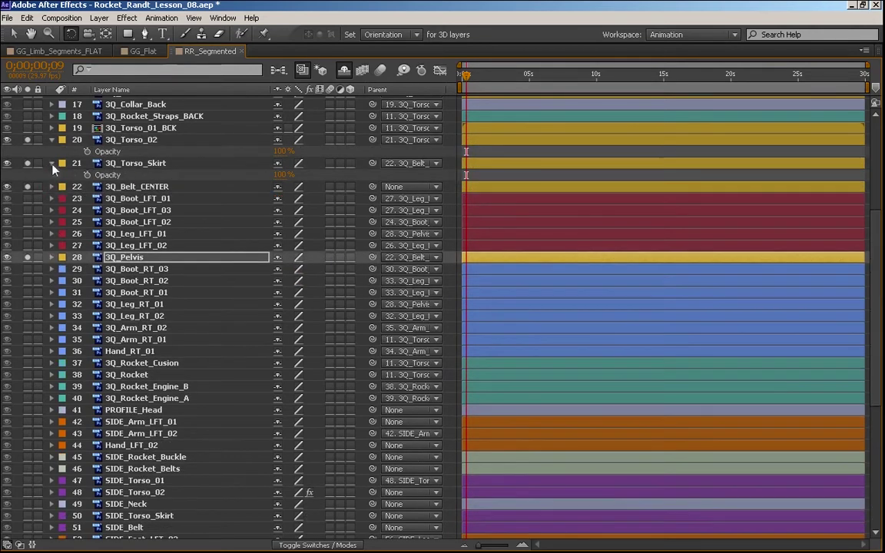
pyautogui.click(52, 140)
pyautogui.click(52, 151)
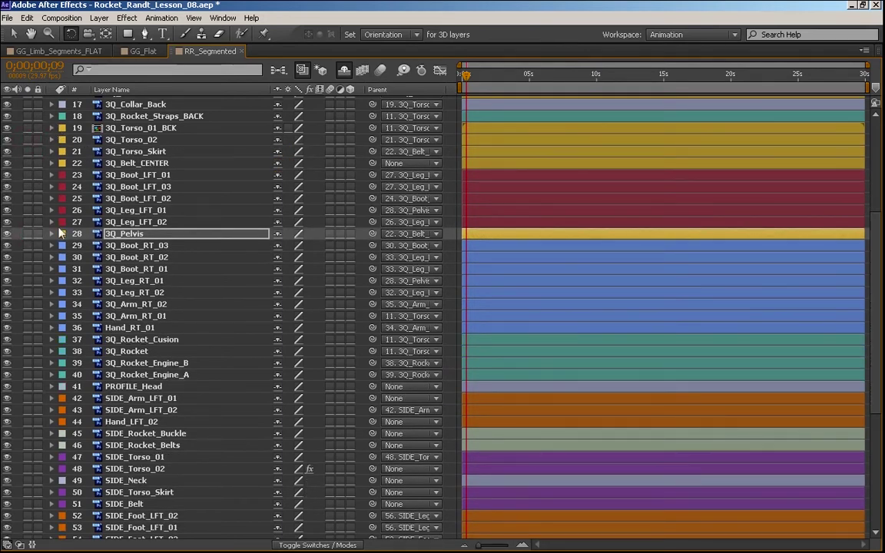
pyautogui.press('`')
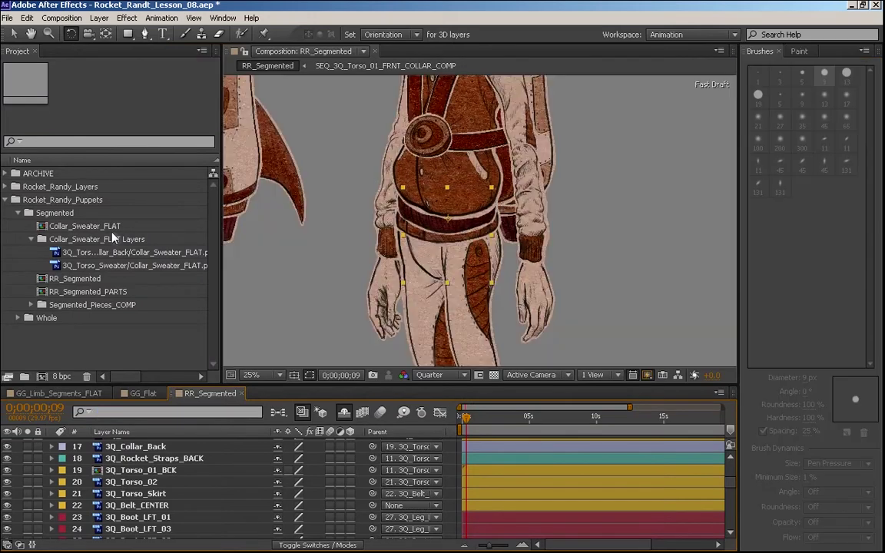
# Step: Examine the rocket buckle and front rocket straps on the puppet's chest, hiding the straps briefly to see what they cover
pyautogui.press('space')
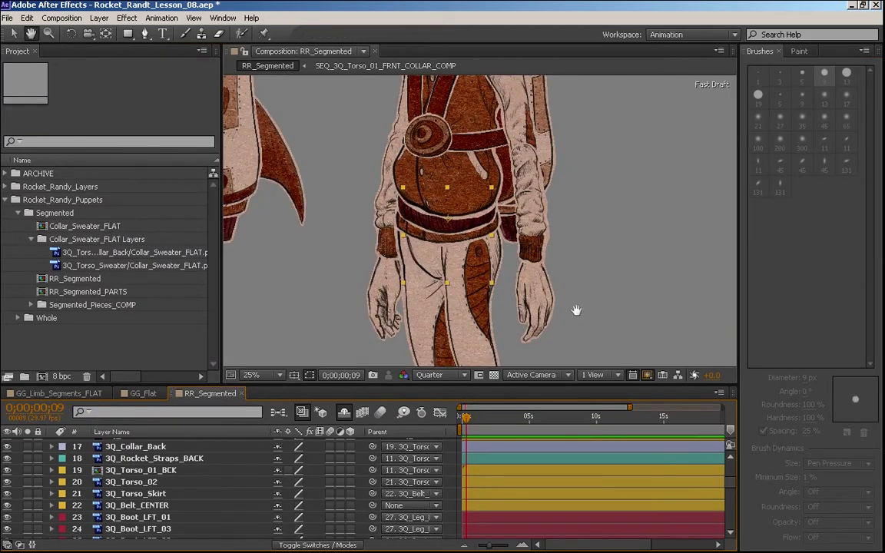
pyautogui.moveTo(588, 304); pyautogui.dragTo(614, 136)
pyautogui.moveTo(578, 180); pyautogui.dragTo(456, 384)
pyautogui.moveTo(513, 228); pyautogui.dragTo(354, 255)
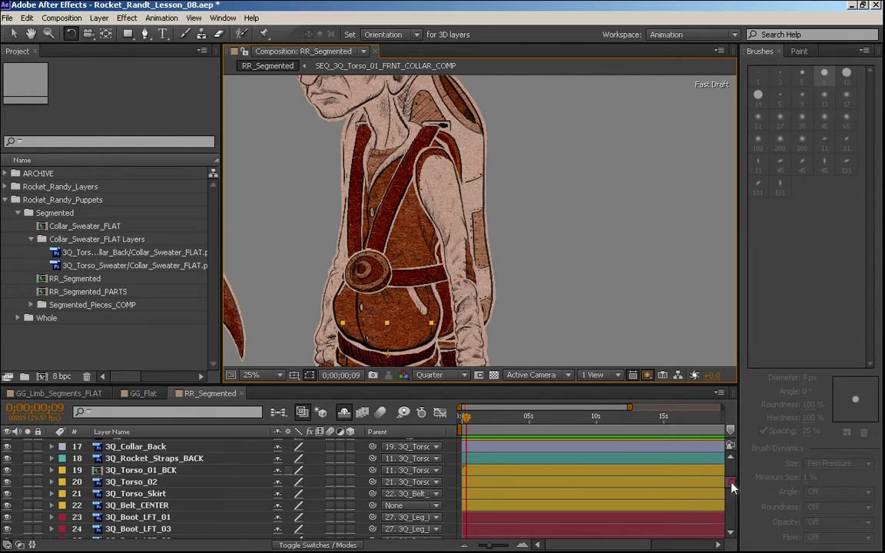
pyautogui.moveTo(732, 487); pyautogui.dragTo(733, 477)
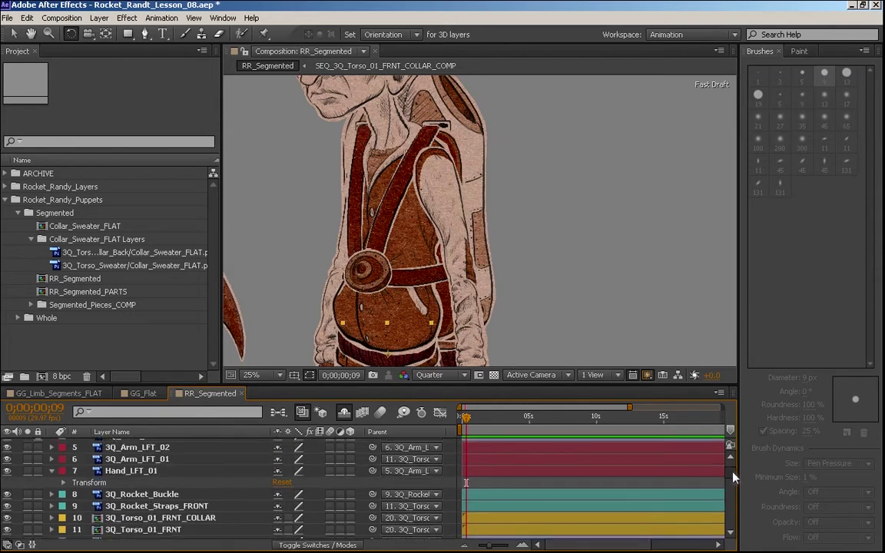
pyautogui.click(145, 494)
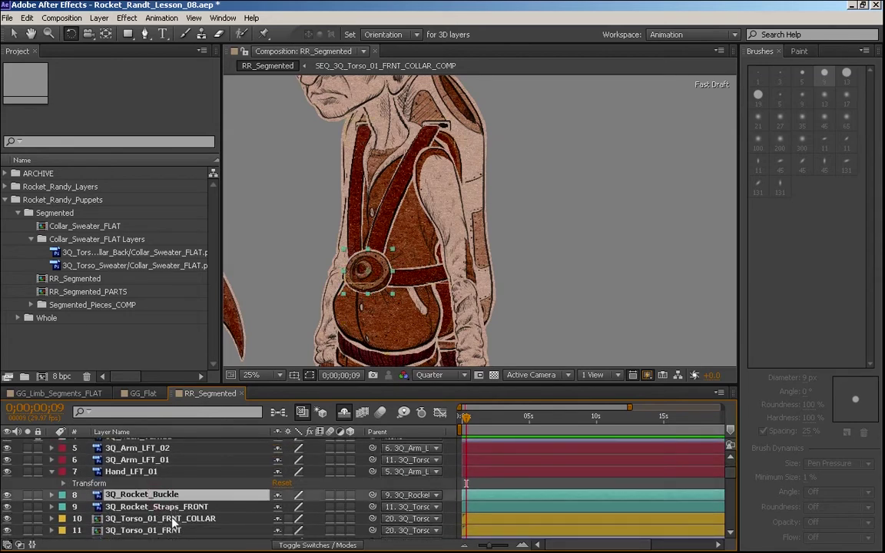
pyautogui.click(157, 506)
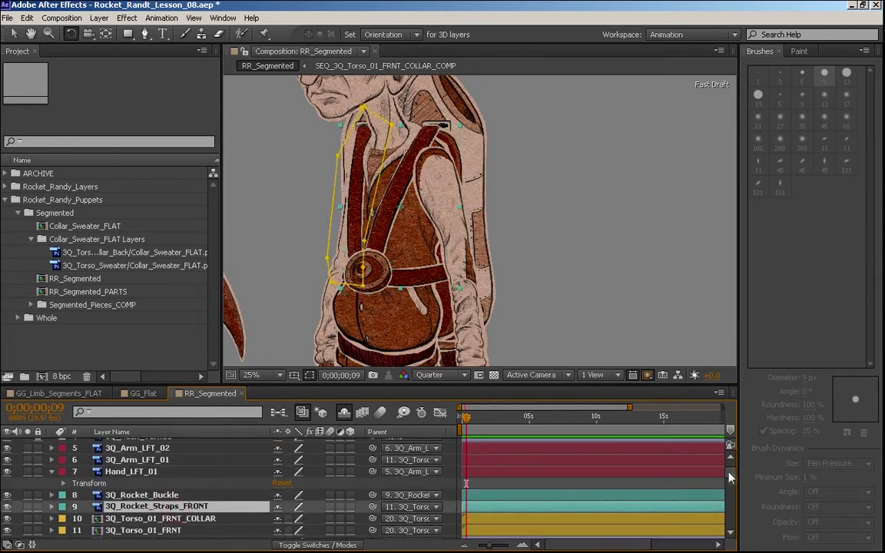
pyautogui.moveTo(731, 478); pyautogui.dragTo(731, 480)
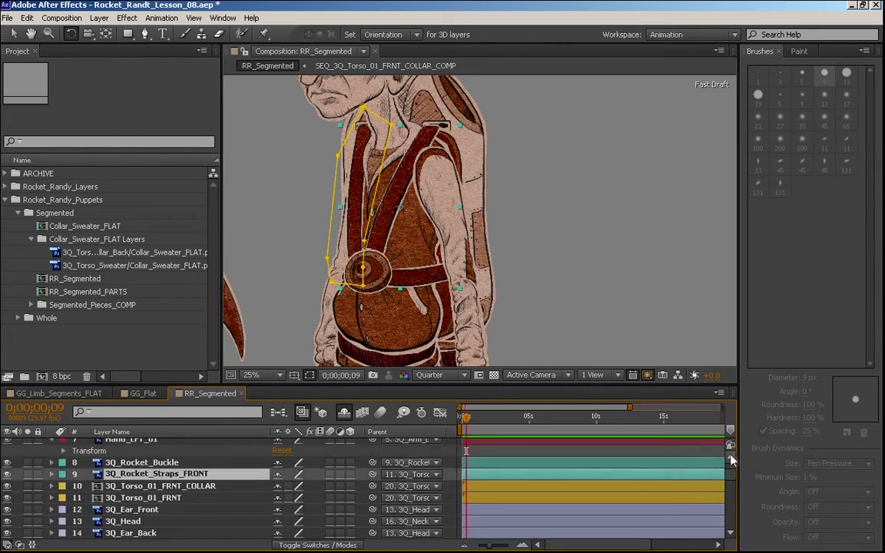
pyautogui.scroll(-1, 69, 485)
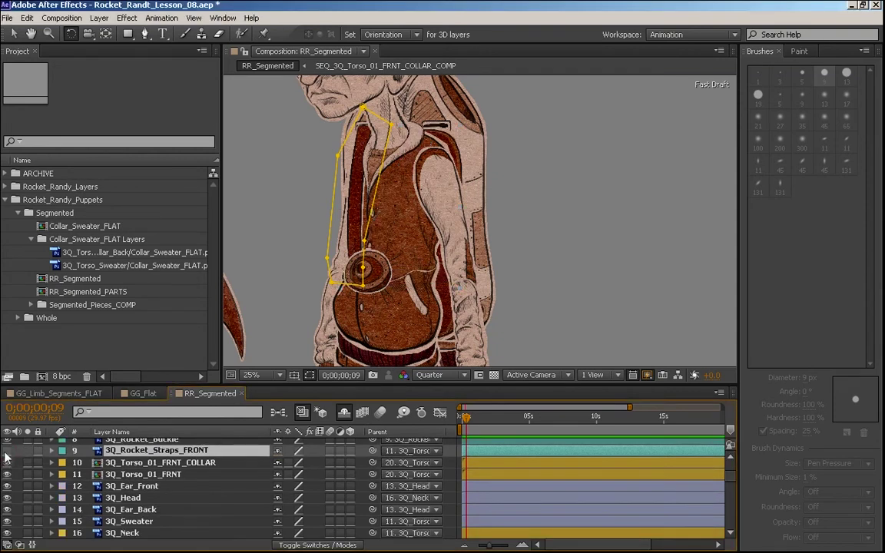
pyautogui.click(178, 462)
# Step: Duplicate the 3Q_Rocket_Straps_FRONT layer and rename the copy 3Q_Rocket_Straps_FRONT_01
pyautogui.click(184, 450)
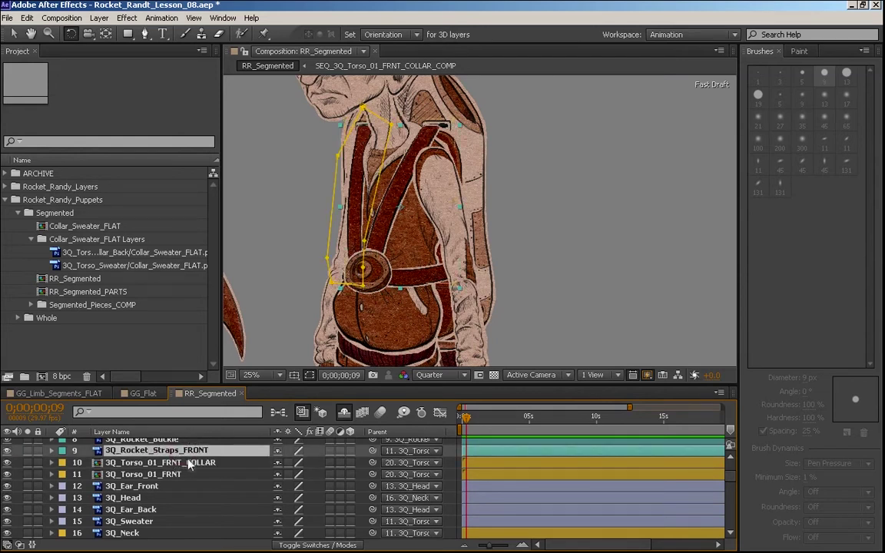
pyautogui.hotkey('ctrl', 'd')
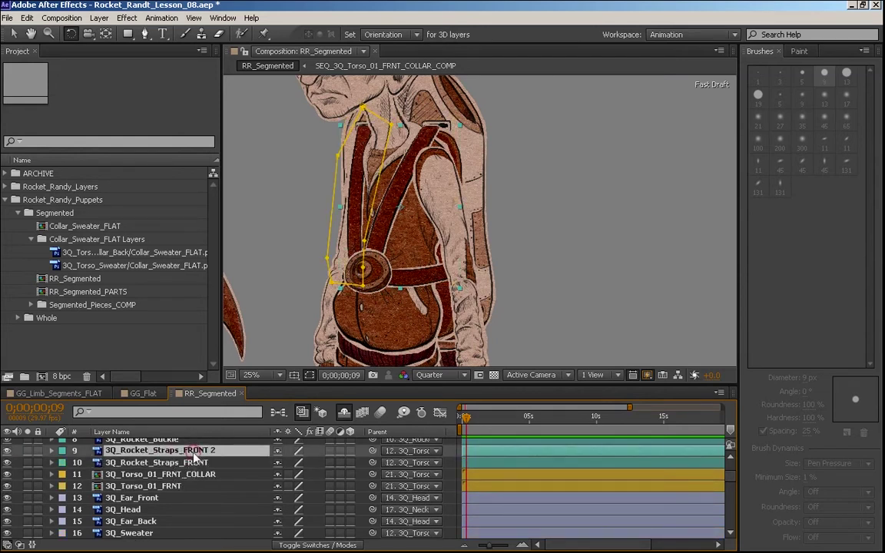
pyautogui.press('Return')
pyautogui.moveTo(206, 451); pyautogui.dragTo(254, 416)
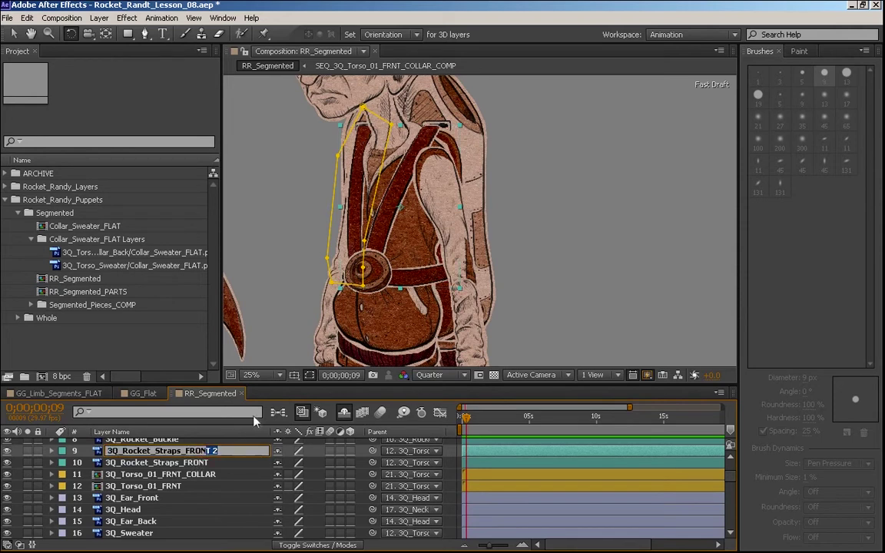
pyautogui.write('T_01')
pyautogui.press('Return')
# Step: Rename the original front straps layer 3Q_Rocket_Straps_FRONT_02 and hide it
pyautogui.hotkey('ctrl', 'Down')
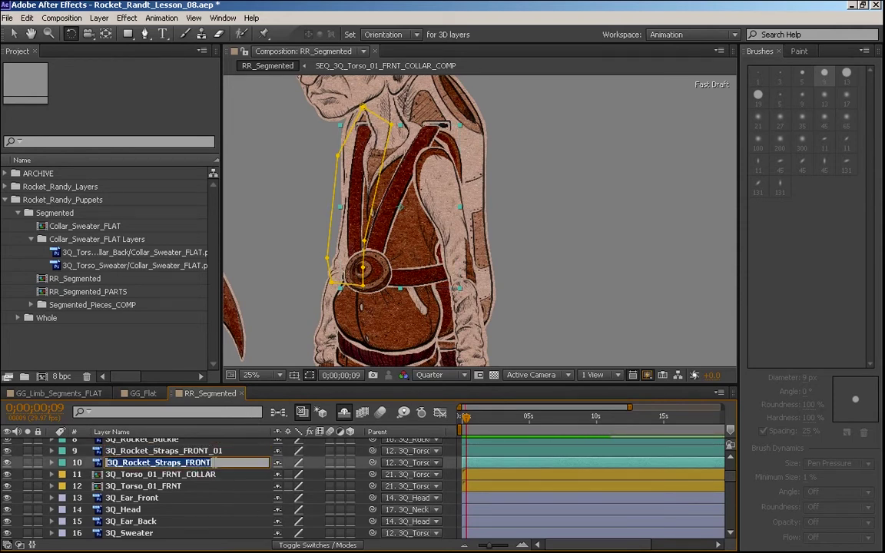
pyautogui.press('Return')
pyautogui.write('_02')
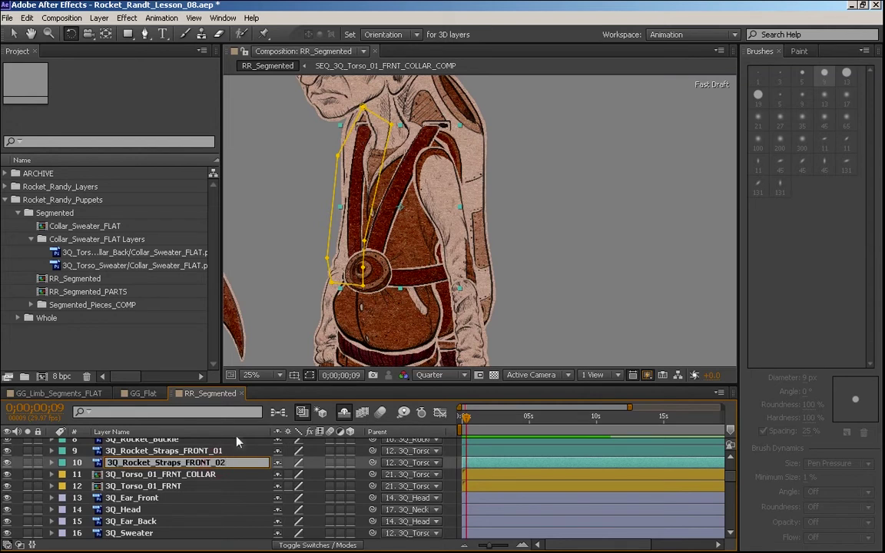
pyautogui.press('Return')
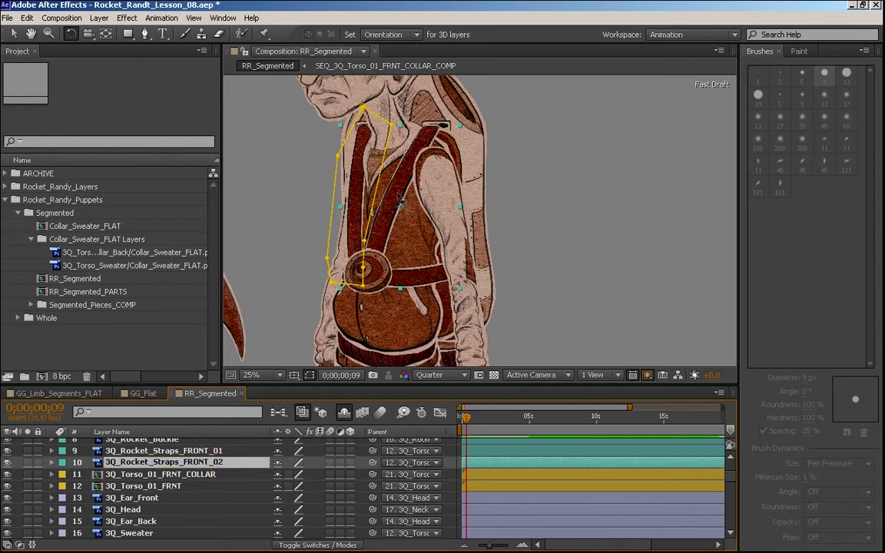
pyautogui.click(7, 462)
# Step: Open 3Q_Rocket_Straps_FRONT_01 in its layer view and draw a closed Pen mask around the lower horizontal strap, cutting at the inner corner
pyautogui.click(165, 451)
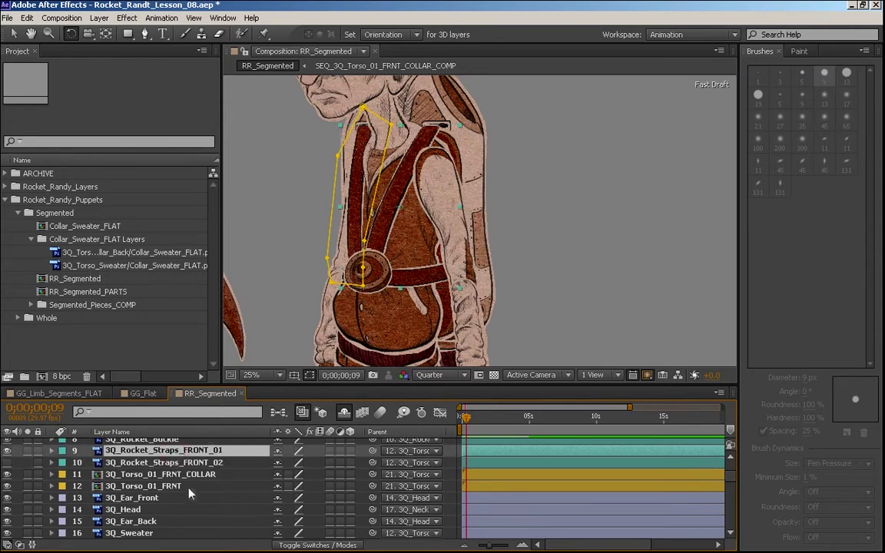
pyautogui.doubleClick(196, 451)
pyautogui.press('v')
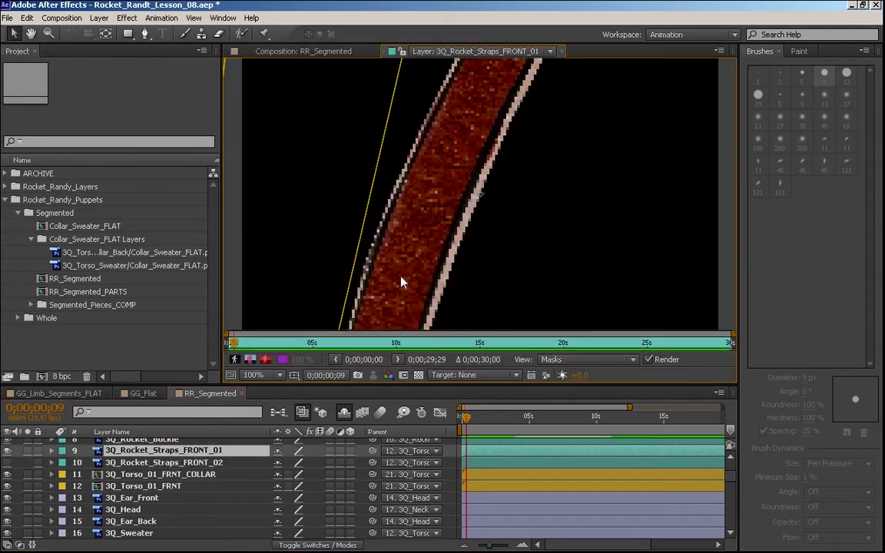
pyautogui.press(',')
pyautogui.moveTo(487, 292); pyautogui.dragTo(395, 154)
pyautogui.press('g')
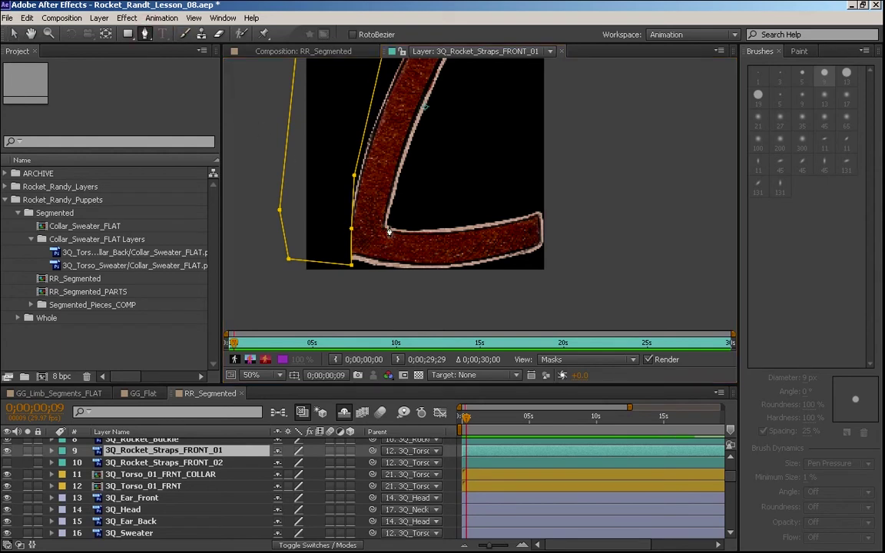
pyautogui.click(391, 219)
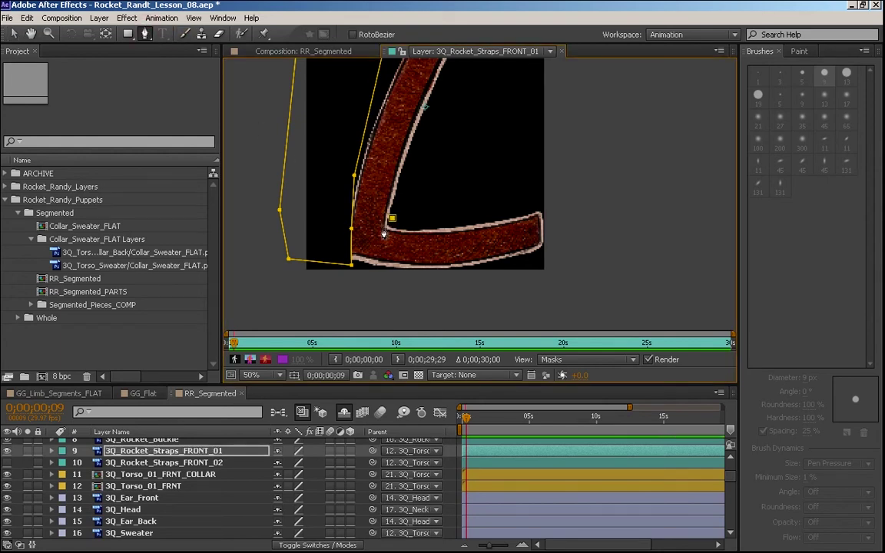
pyautogui.click(384, 228)
pyautogui.click(375, 270)
pyautogui.click(555, 270)
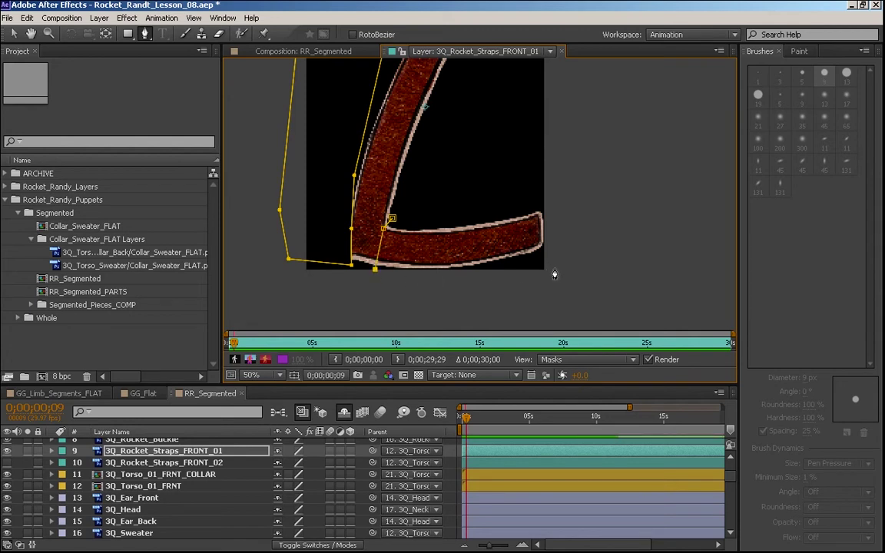
pyautogui.click(559, 200)
pyautogui.click(392, 219)
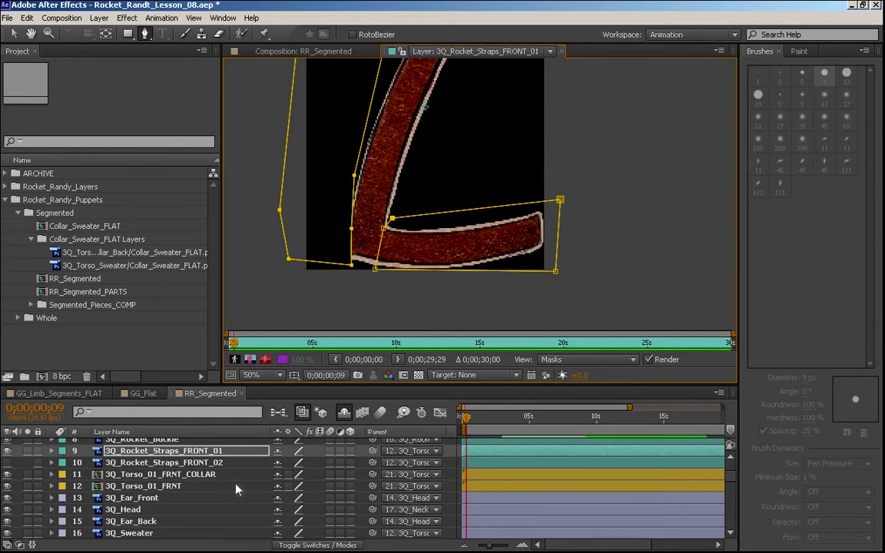
# Step: Show the masks of 3Q_Rocket_Straps_FRONT_01 and set Mask 2's mode to Subtract
pyautogui.press('m')
pyautogui.click(305, 486)
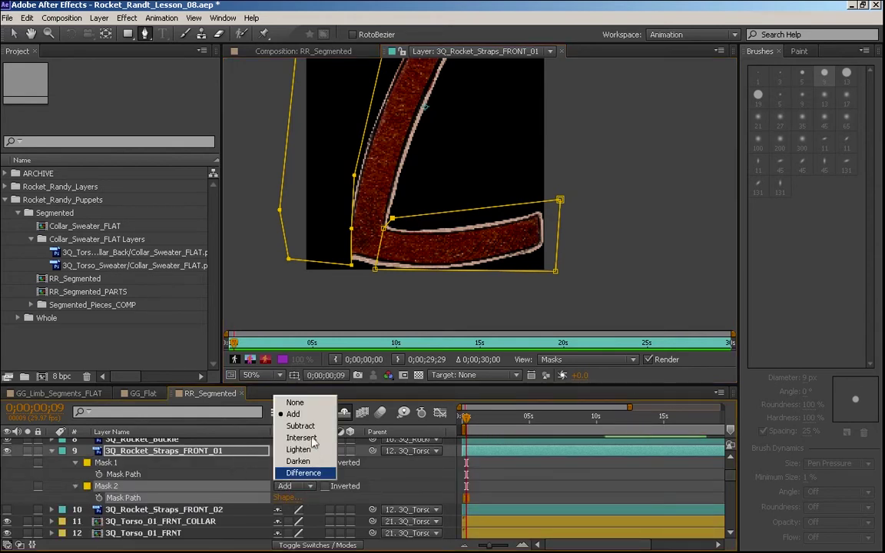
pyautogui.click(299, 421)
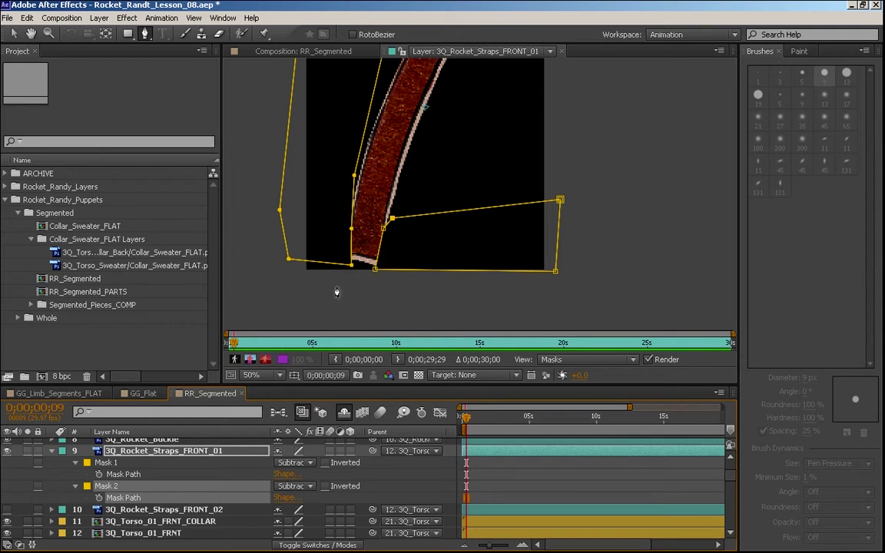
# Step: Reshape Mask 2 on 3Q_Rocket_Straps_FRONT_01, adding a vertex, so it cuts across the diagonal strap's lower end, and close the layer view
pyautogui.press('v')
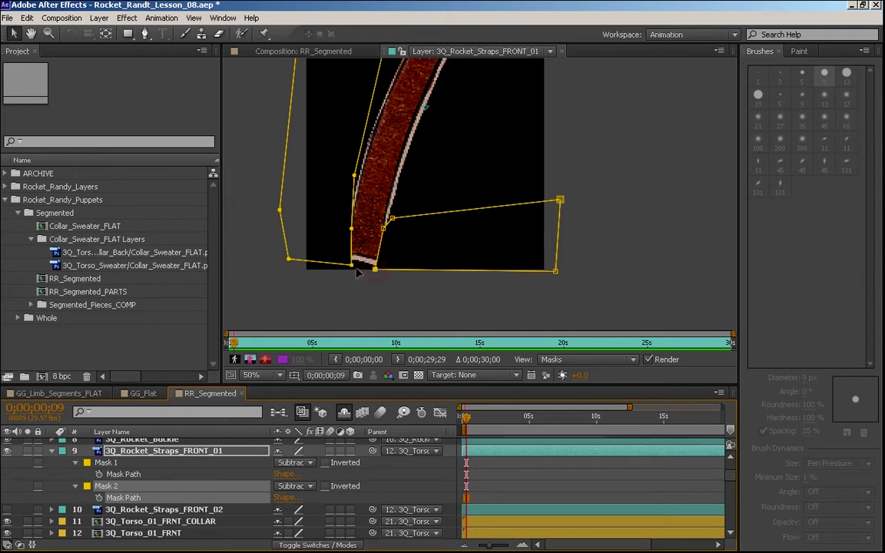
pyautogui.moveTo(374, 268); pyautogui.dragTo(349, 265)
pyautogui.moveTo(383, 229)
pyautogui.mouseDown()
pyautogui.moveTo(342, 229)
pyautogui.moveTo(389, 225)
pyautogui.moveTo(381, 240)
pyautogui.moveTo(371, 237)
pyautogui.mouseUp()
pyautogui.click(143, 34)
pyautogui.click(150, 39)
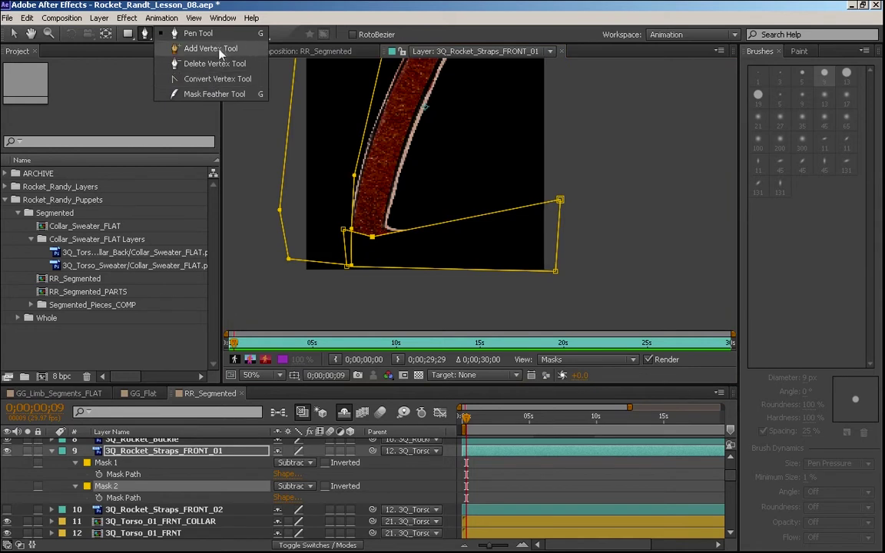
pyautogui.click(197, 44)
pyautogui.click(411, 229)
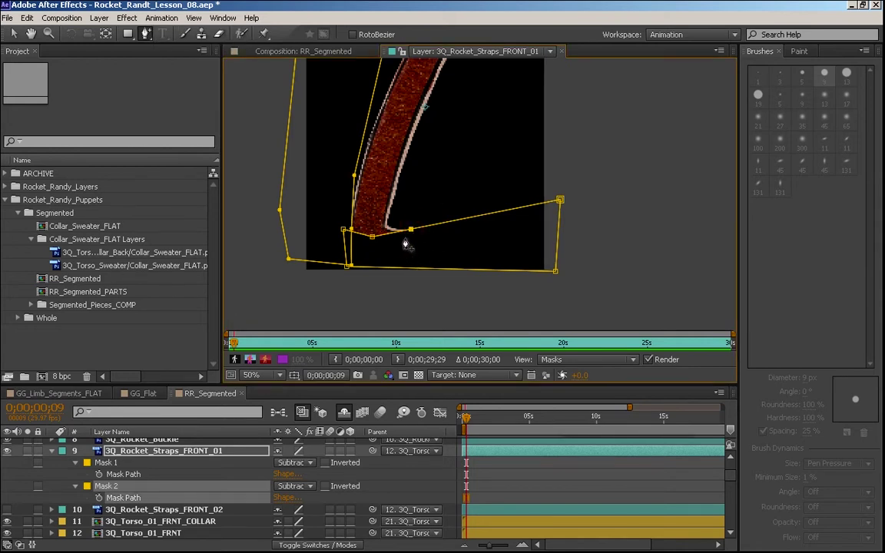
pyautogui.press('v')
pyautogui.moveTo(410, 230); pyautogui.dragTo(344, 240)
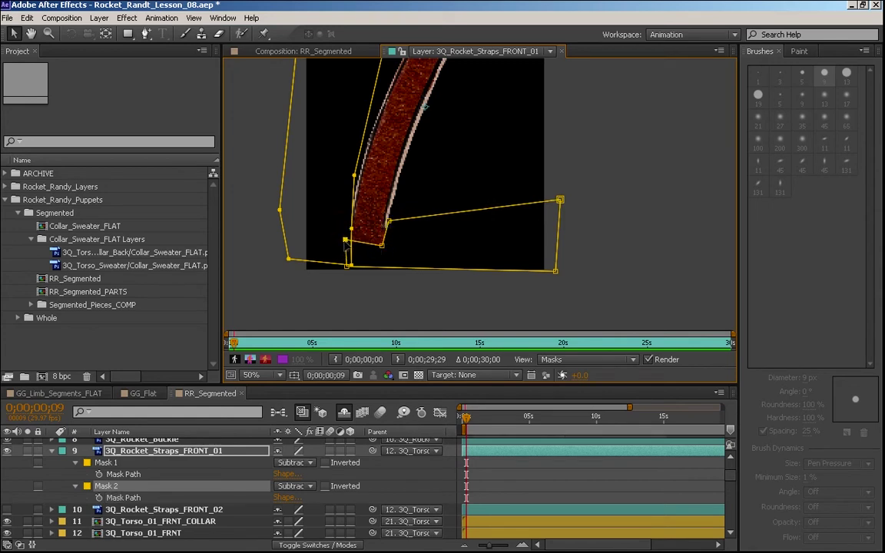
pyautogui.click(200, 453)
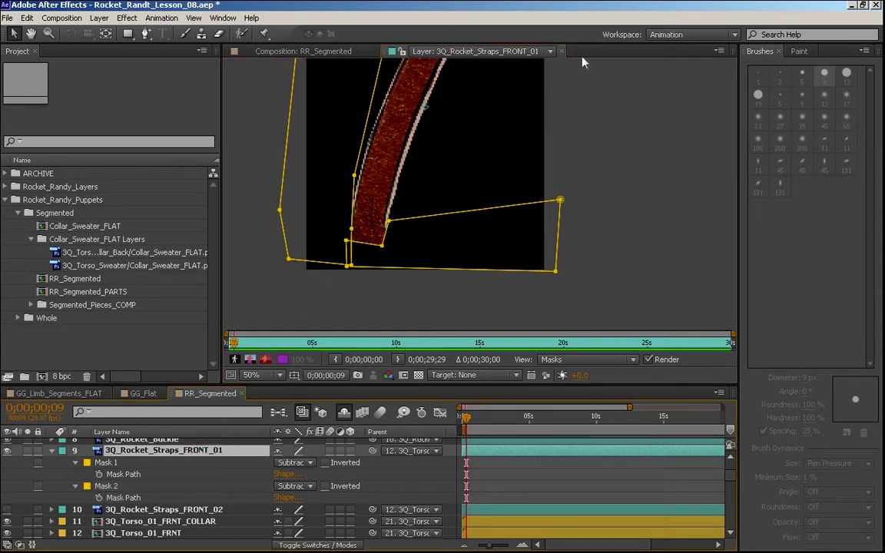
pyautogui.click(561, 51)
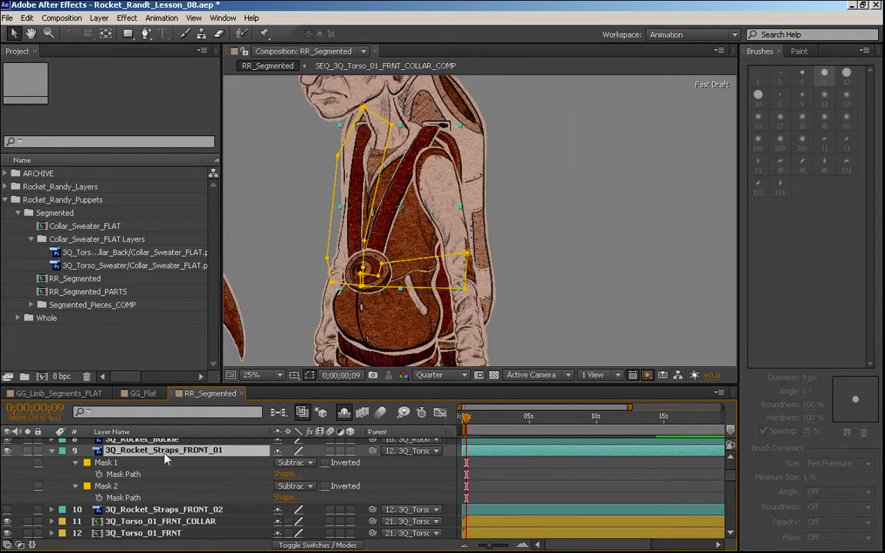
# Step: Make 3Q_Rocket_Straps_FRONT_02 visible and open it in its layer view
pyautogui.click(173, 515)
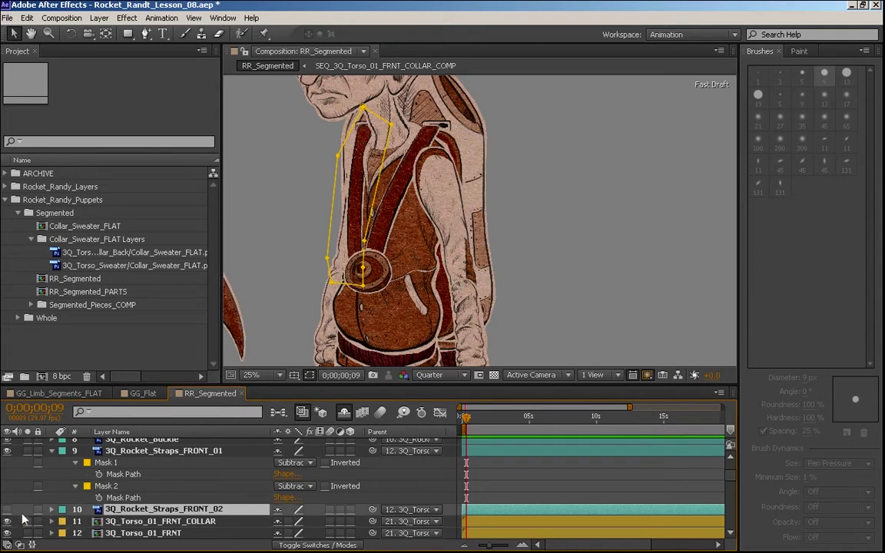
pyautogui.doubleClick(138, 509)
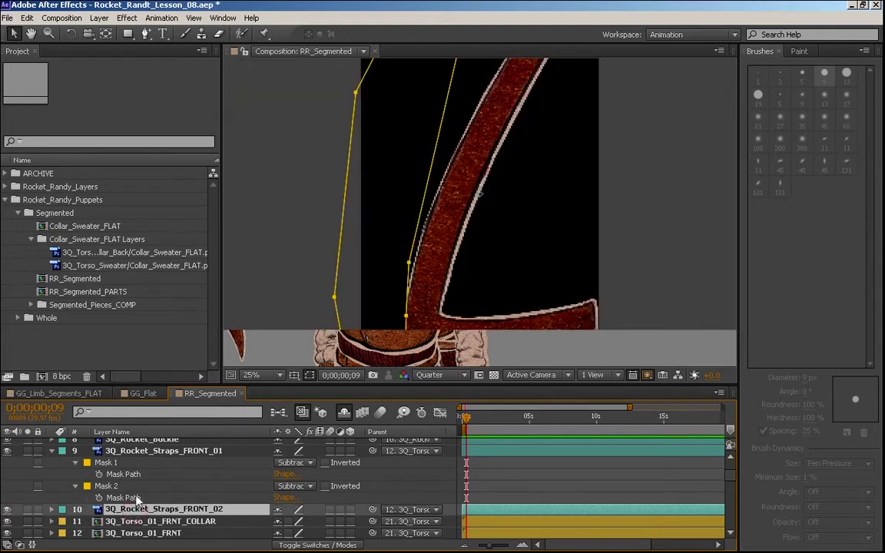
pyautogui.press(',')
pyautogui.press(',')
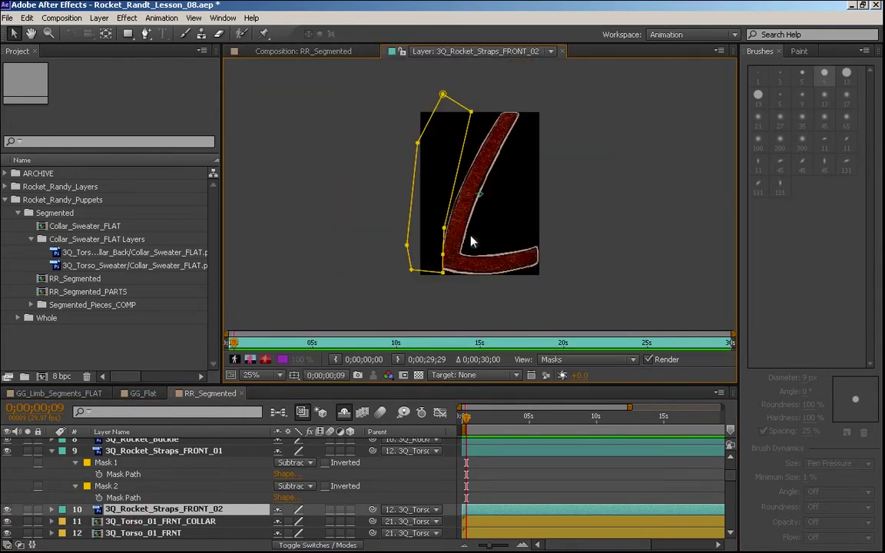
# Step: Draw a closed Pen mask around the diagonal strap of 3Q_Rocket_Straps_FRONT_02, cutting just above the lower horizontal strap at the inner corner
pyautogui.click(145, 33)
pyautogui.moveTo(148, 38); pyautogui.dragTo(265, 30)
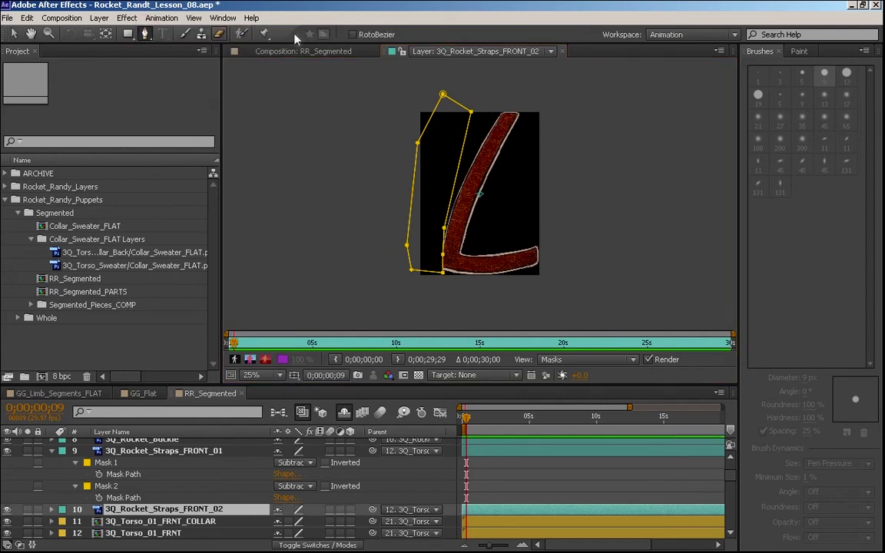
pyautogui.click(453, 108)
pyautogui.click(543, 102)
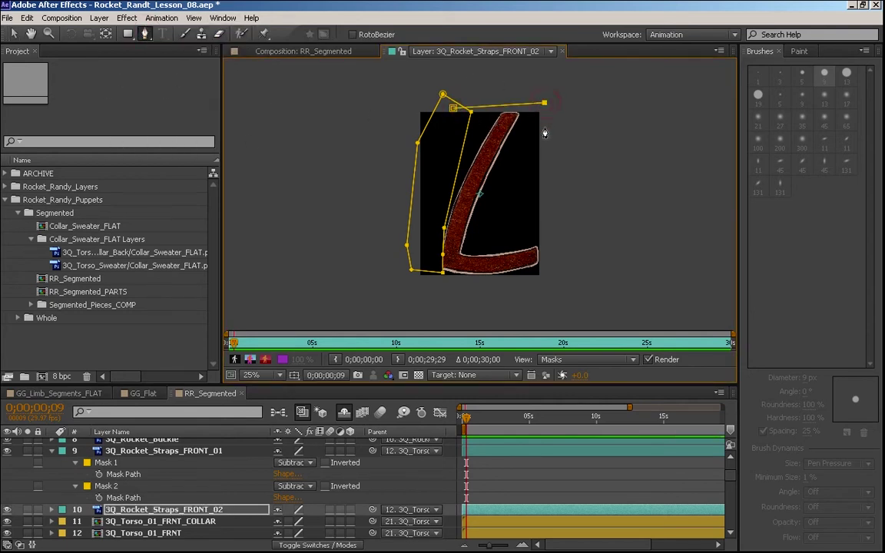
pyautogui.click(523, 226)
pyautogui.click(465, 252)
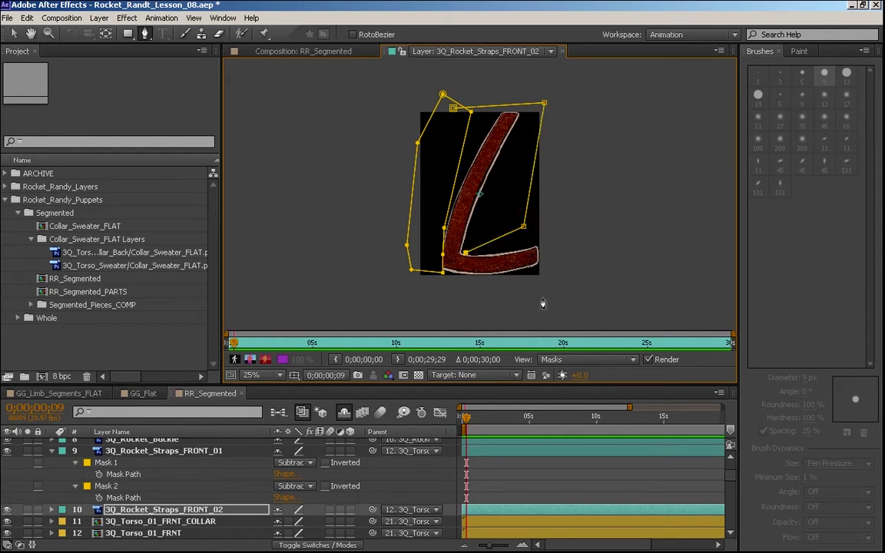
pyautogui.scroll(2, 542, 304)
pyautogui.moveTo(451, 315); pyautogui.dragTo(462, 291)
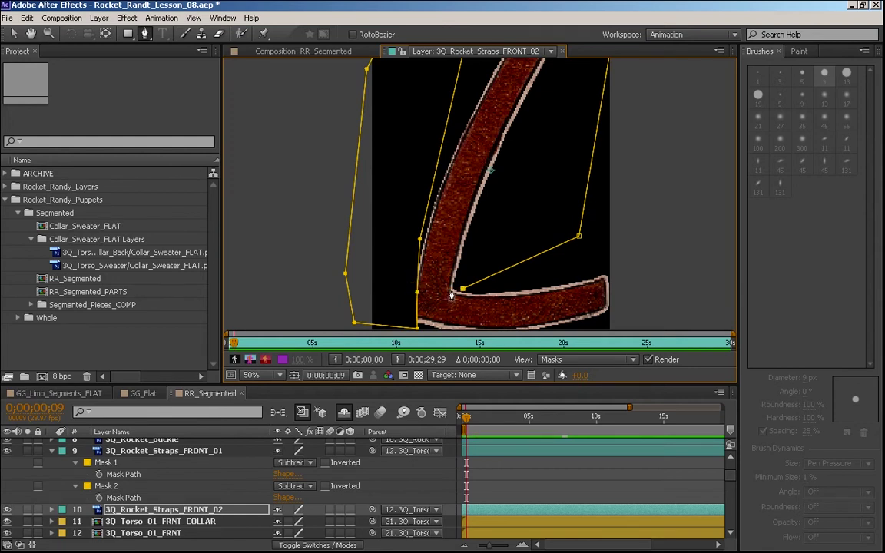
pyautogui.click(429, 291)
pyautogui.click(391, 291)
pyautogui.moveTo(392, 183); pyautogui.dragTo(354, 324)
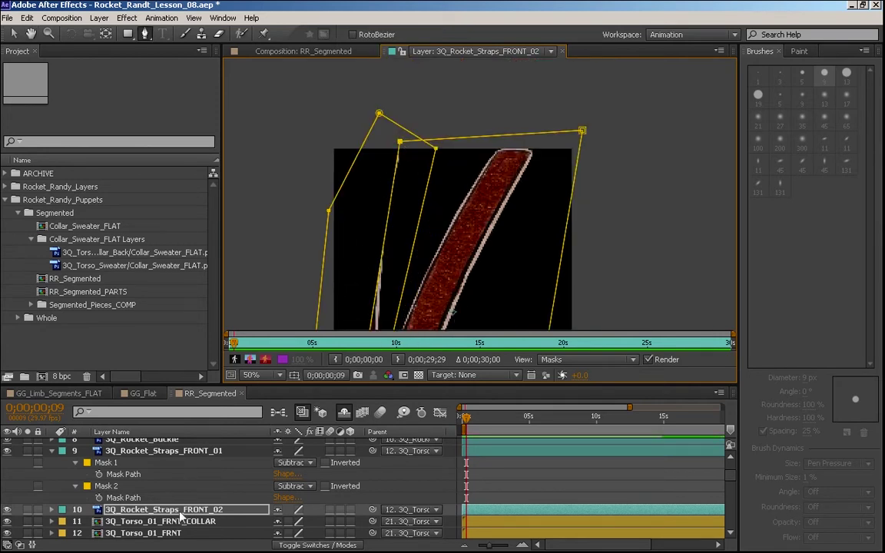
# Step: Show the masks of 3Q_Rocket_Straps_FRONT_02 and set Mask 2's mode to Subtract
pyautogui.press('m')
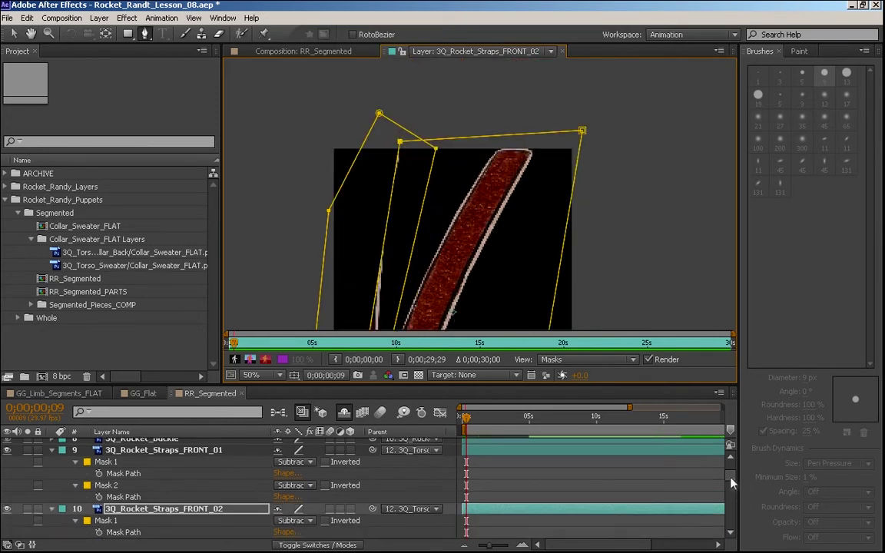
pyautogui.scroll(-3, 654, 477)
pyautogui.click(292, 456)
pyautogui.click(307, 478)
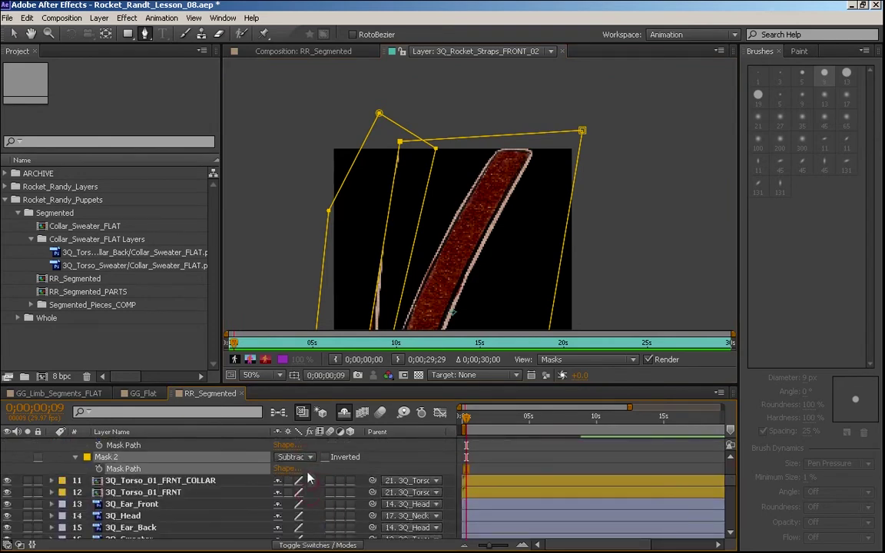
# Step: Adjust the Mask 2 vertices at the inner corner to follow the horizontal strap's upper edge, and close the layer view
pyautogui.scroll(-5, 500, 259)
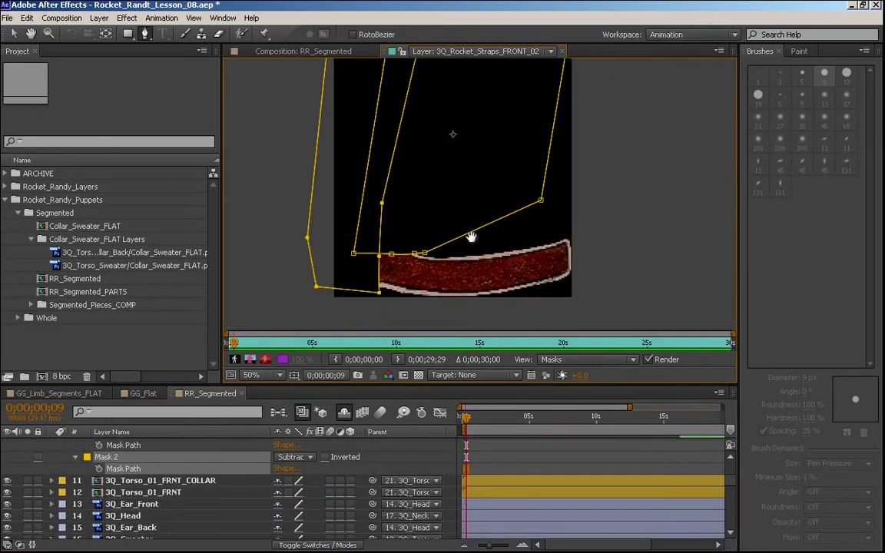
pyautogui.scroll(2, 471, 238)
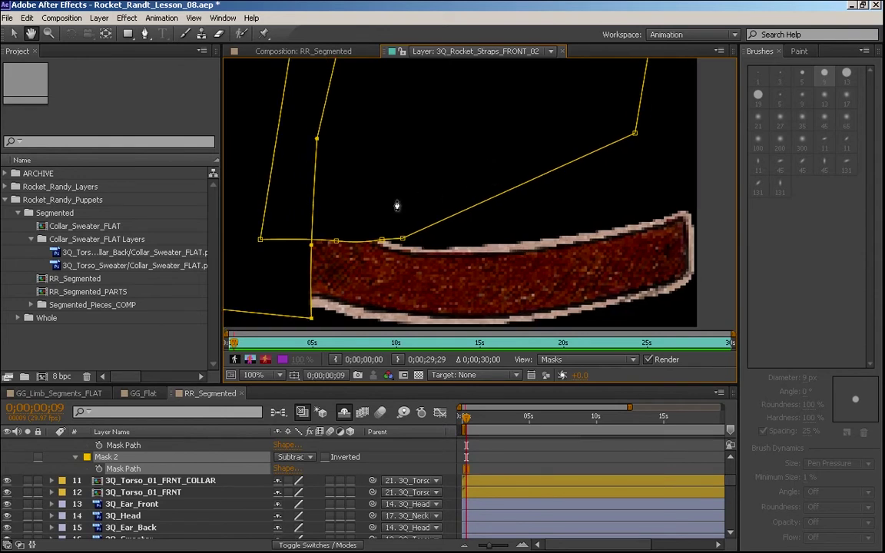
pyautogui.press('v')
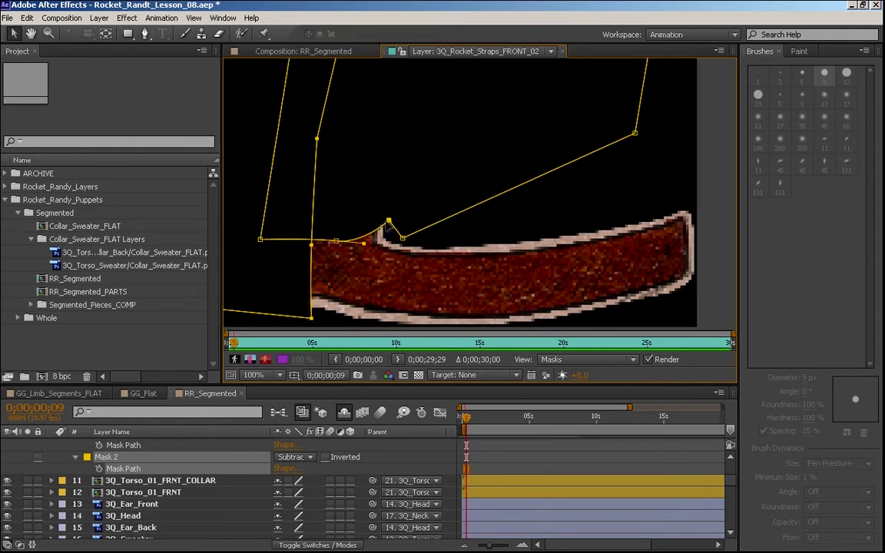
pyautogui.click(379, 238)
pyautogui.moveTo(376, 240)
pyautogui.mouseDown()
pyautogui.moveTo(343, 220)
pyautogui.moveTo(387, 233)
pyautogui.moveTo(387, 244)
pyautogui.mouseUp()
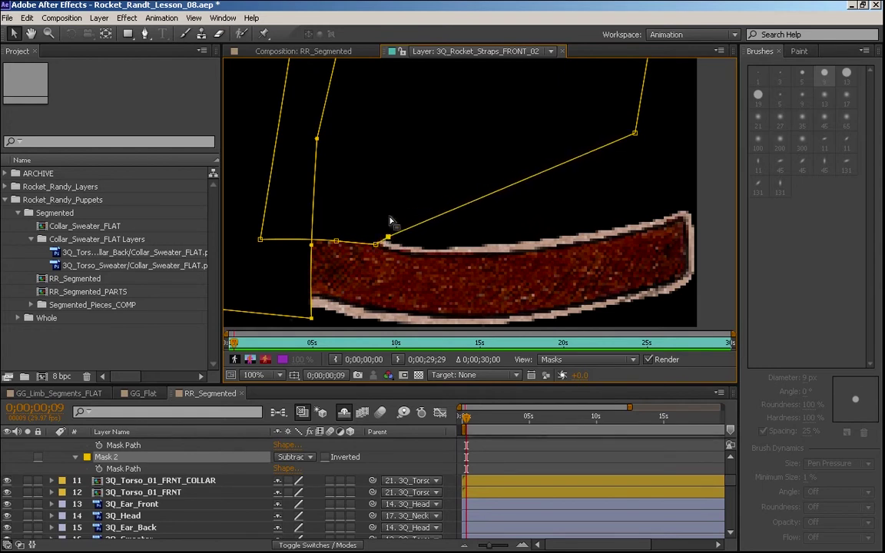
pyautogui.click(561, 51)
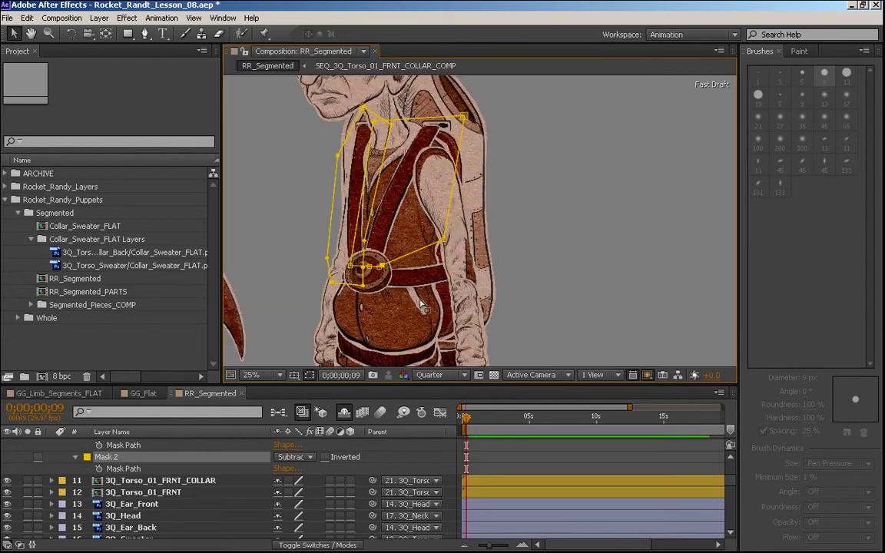
# Step: Rename the 3Q_Rocket_Straps_FRONT_02 layer as 3Q_Rocket_Straps_FRONT_Waist
pyautogui.scroll(3, 727, 453)
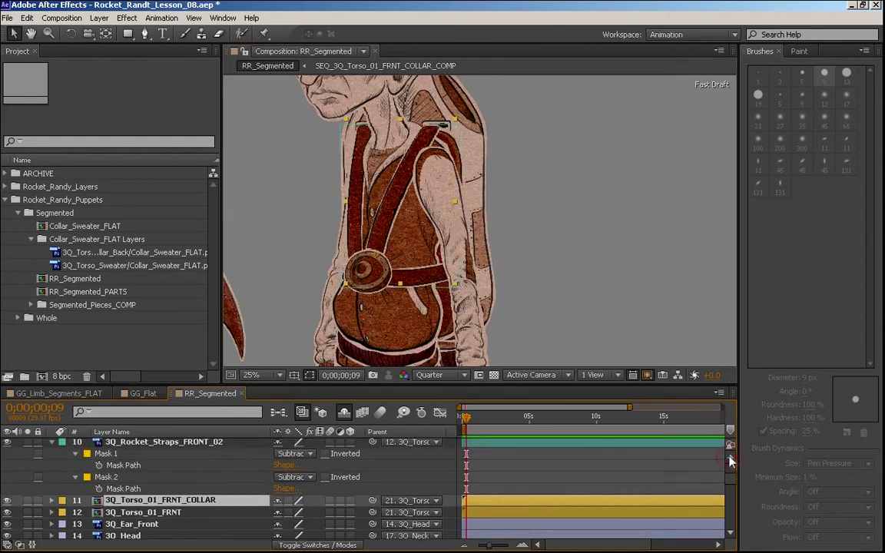
pyautogui.click(209, 472)
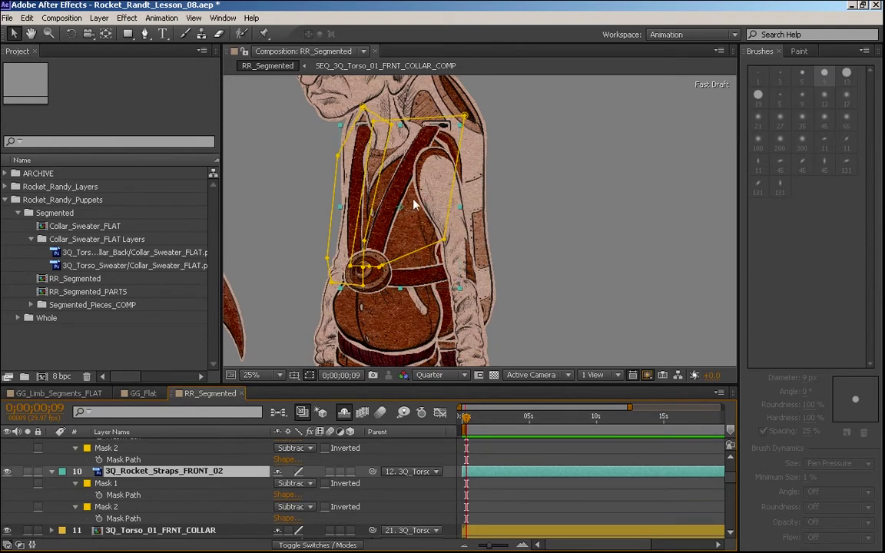
pyautogui.press('y')
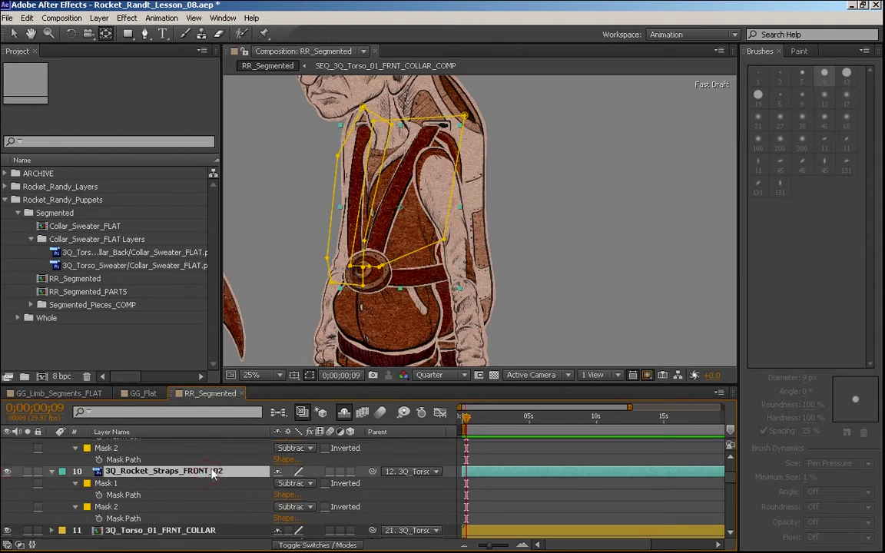
pyautogui.press('Return')
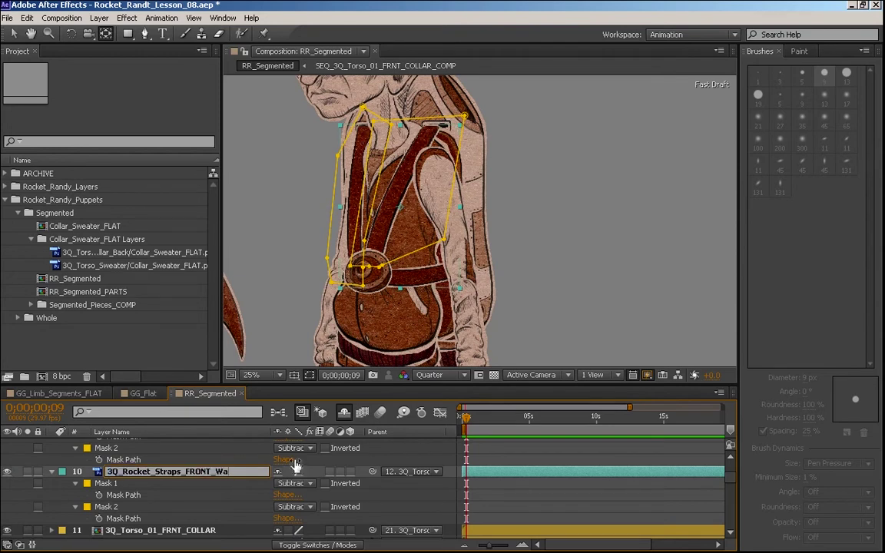
pyautogui.write('ist')
pyautogui.press('Return')
# Step: Rename the 3Q_Rocket_Straps_FRONT_01 layer as 3Q_Rocket_Straps_FRONT_Shldr
pyautogui.hotkey('ctrl', 'Up')
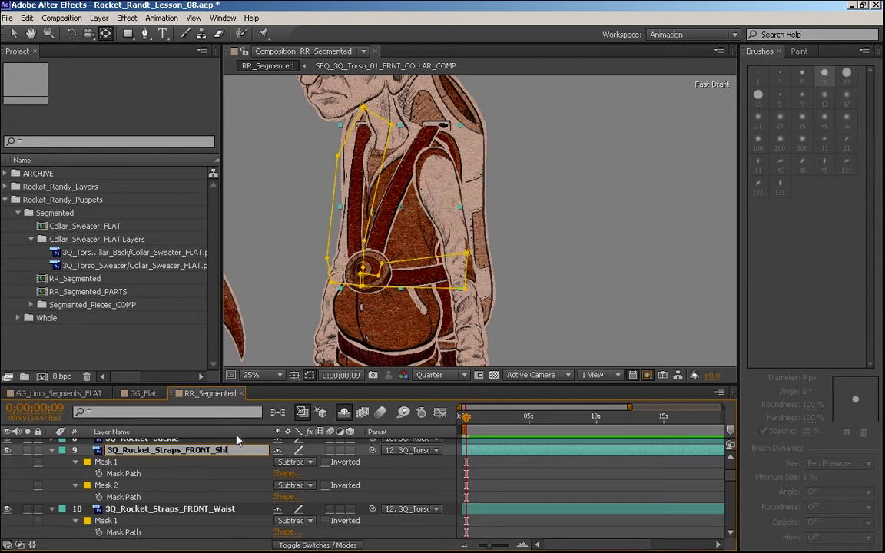
pyautogui.write('dr')
pyautogui.press('Return')
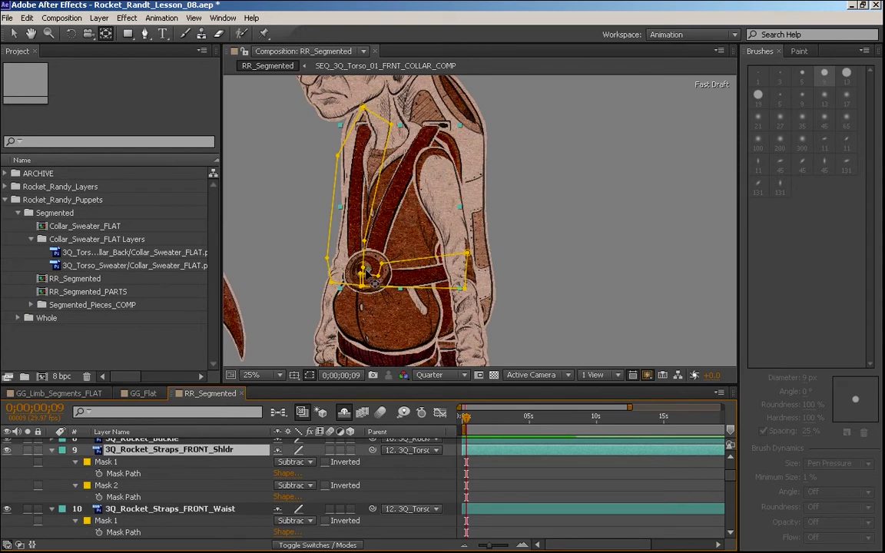
# Step: Move the anchor points of the front shoulder and waist strap layers to the buckle's center and test the waist strap's rotation
pyautogui.click(361, 251)
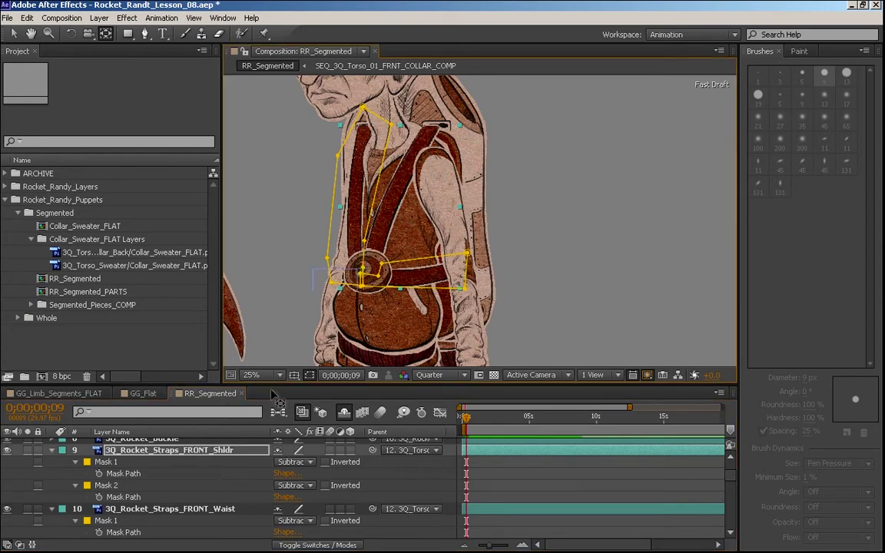
pyautogui.click(151, 509)
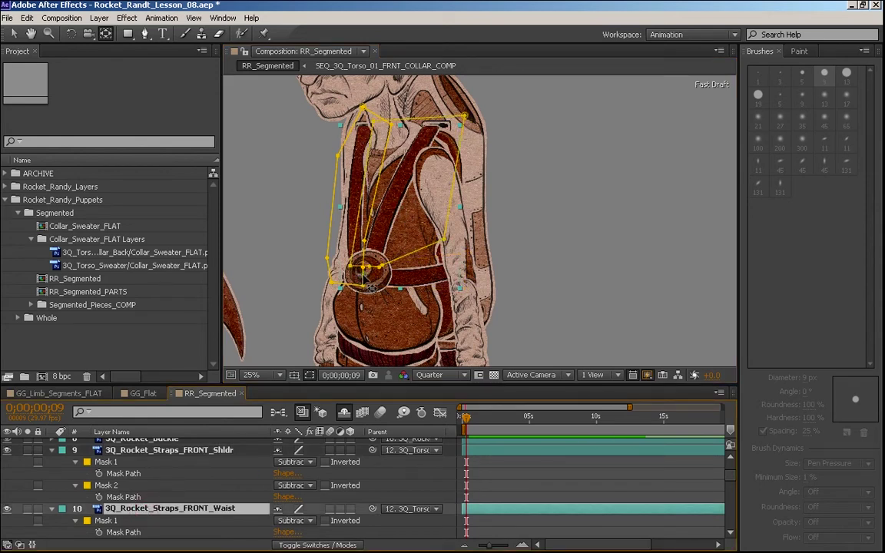
pyautogui.click(363, 277)
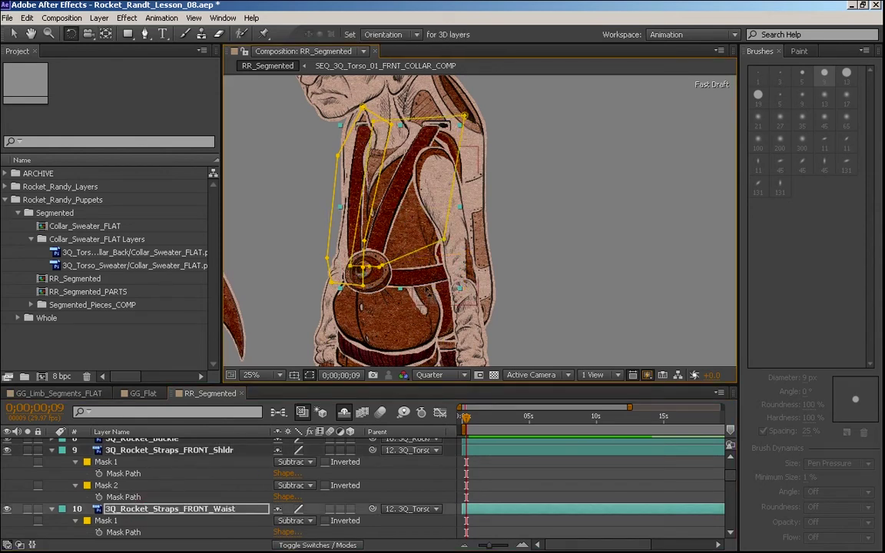
pyautogui.moveTo(428, 289); pyautogui.dragTo(435, 259)
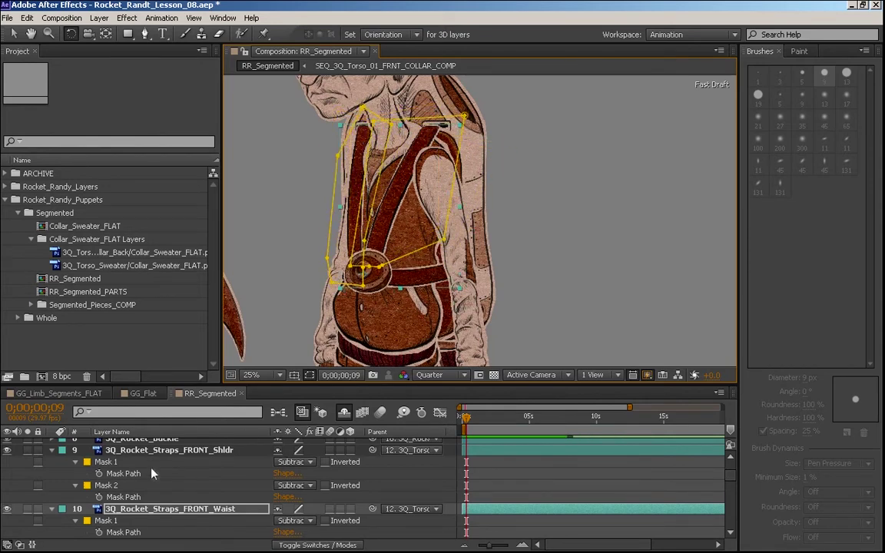
pyautogui.click(156, 518)
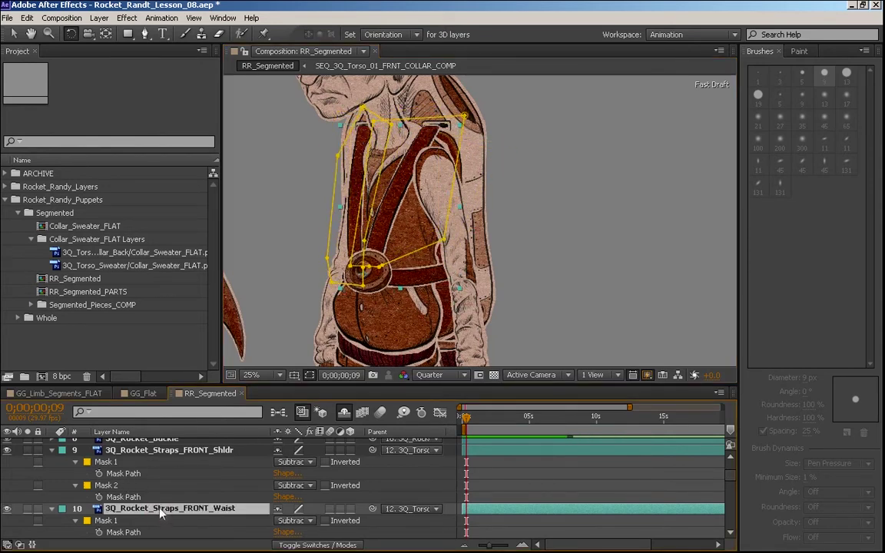
# Step: Collapse the front shoulder strap layer and parent 3Q_Rocket_Buckle to 3Q_Torso_01_FRNT
pyautogui.click(52, 450)
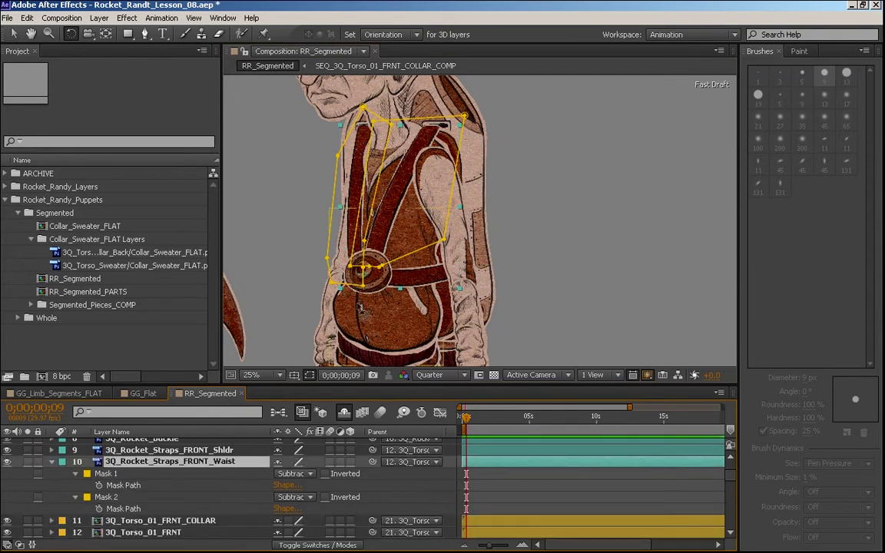
pyautogui.scroll(2, 729, 457)
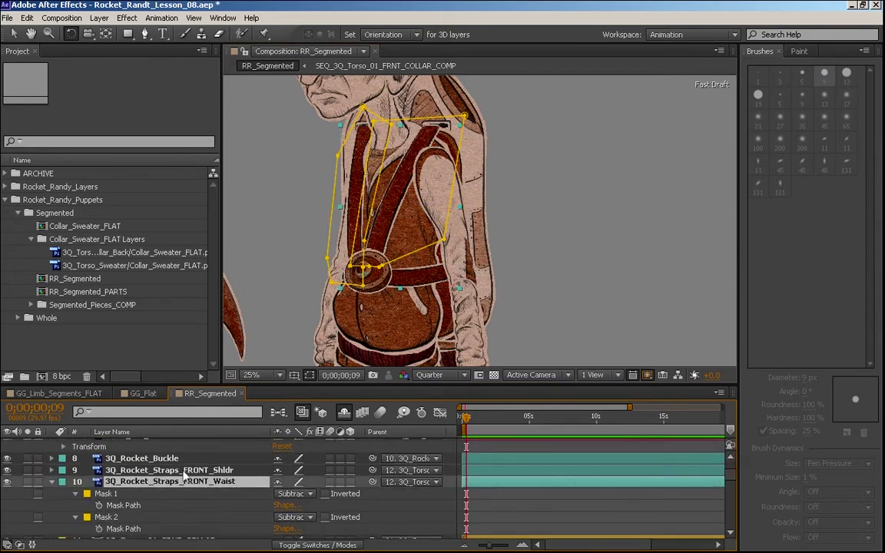
pyautogui.click(305, 456)
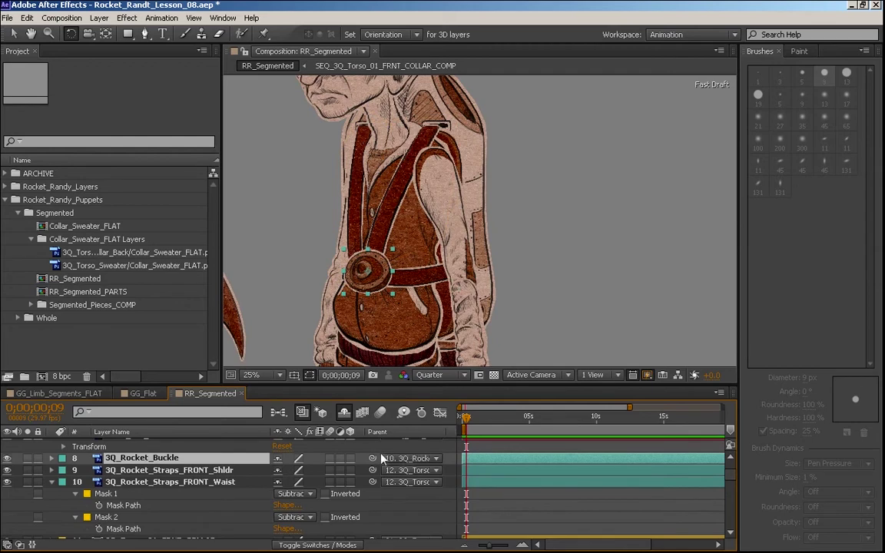
pyautogui.click(407, 458)
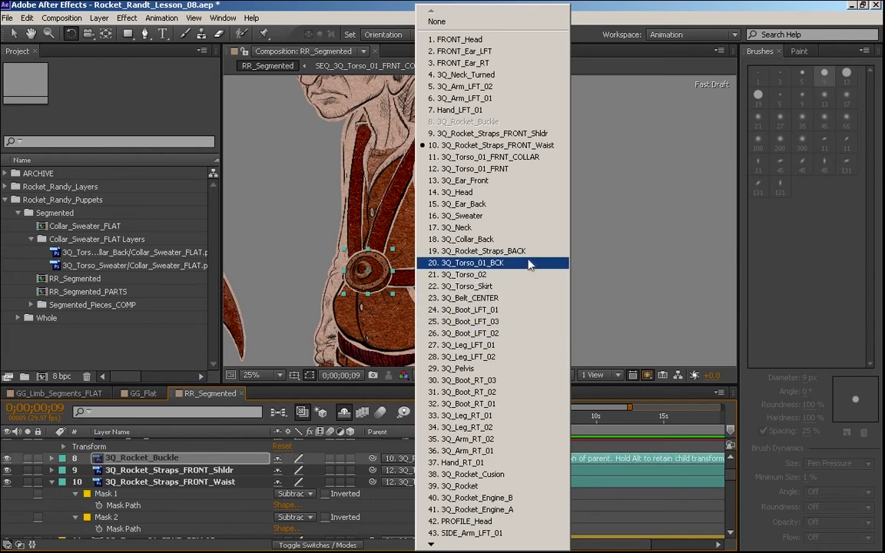
pyautogui.click(543, 163)
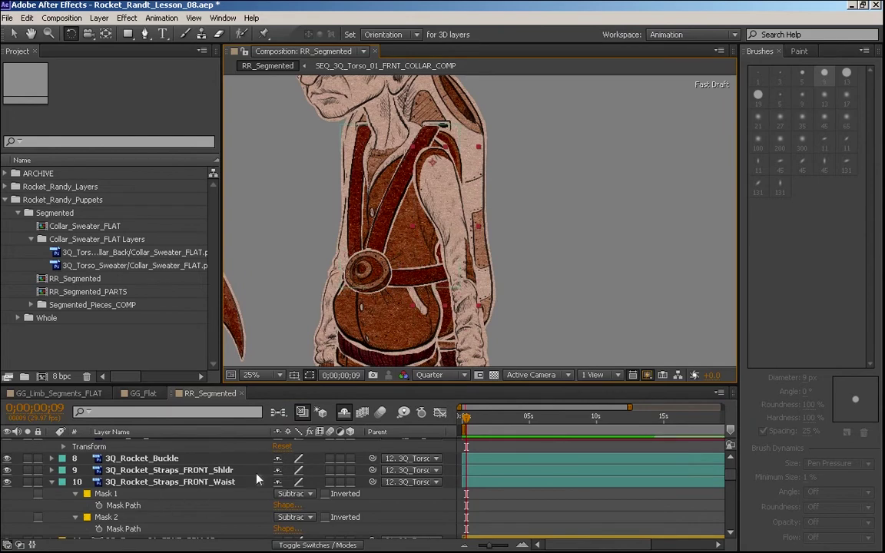
# Step: Reveal the rotation of 3Q_Torso_01_FRNT, test-rotate the layer to about 14°, and undo it
pyautogui.click(148, 482)
pyautogui.moveTo(729, 474)
pyautogui.mouseDown()
pyautogui.moveTo(730, 490)
pyautogui.moveTo(730, 477)
pyautogui.mouseUp()
pyautogui.click(176, 493)
pyautogui.click(52, 470)
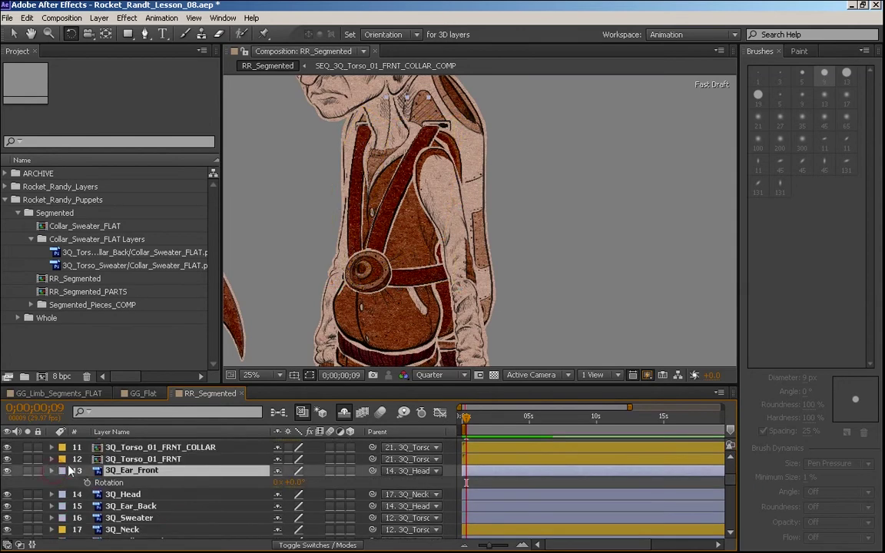
pyautogui.click(163, 459)
pyautogui.press('r')
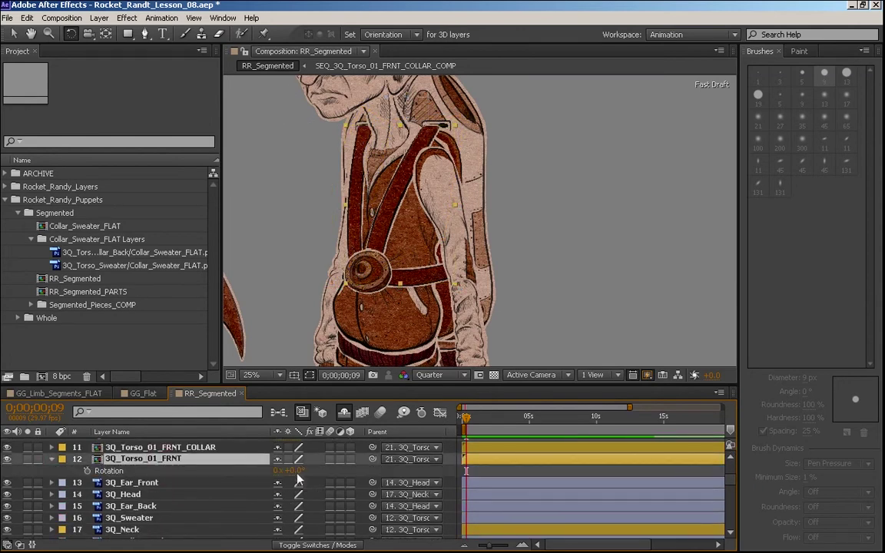
pyautogui.moveTo(297, 471)
pyautogui.mouseDown()
pyautogui.moveTo(279, 471)
pyautogui.moveTo(308, 458)
pyautogui.mouseUp()
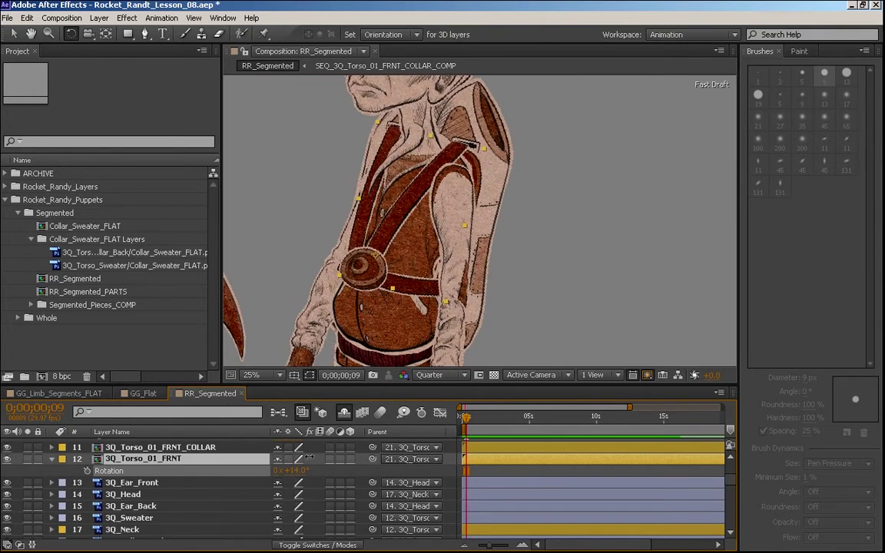
pyautogui.hotkey('ctrl', 'z')
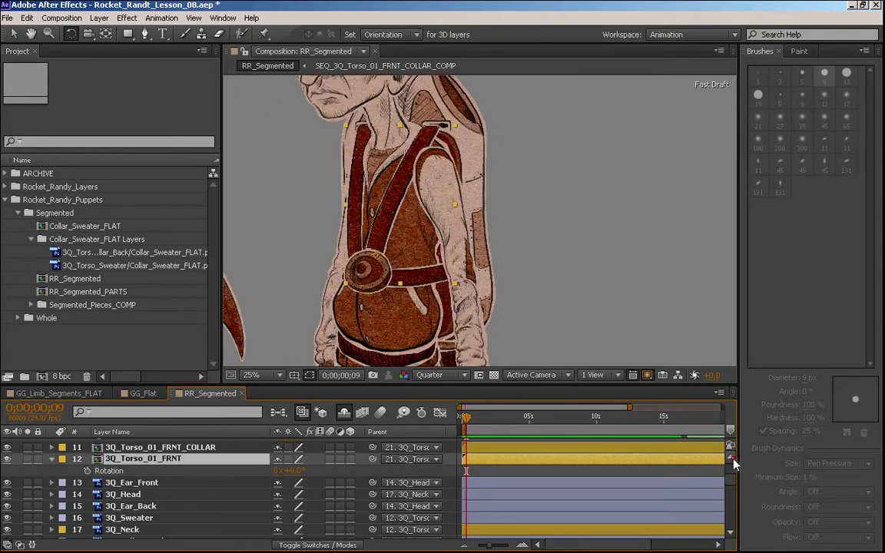
# Step: Collapse the mask properties of the 3Q_Rocket_Straps_FRONT_Waist layer
pyautogui.scroll(5, 733, 463)
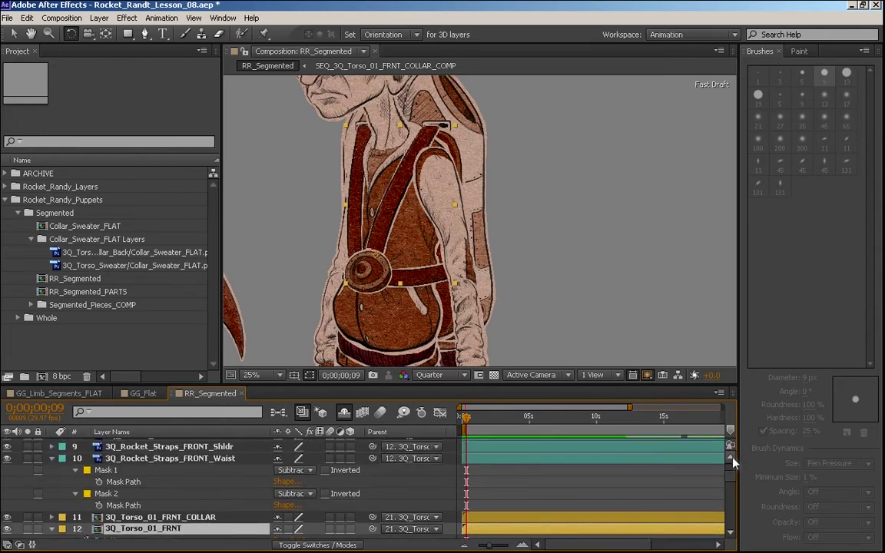
pyautogui.scroll(5, 732, 456)
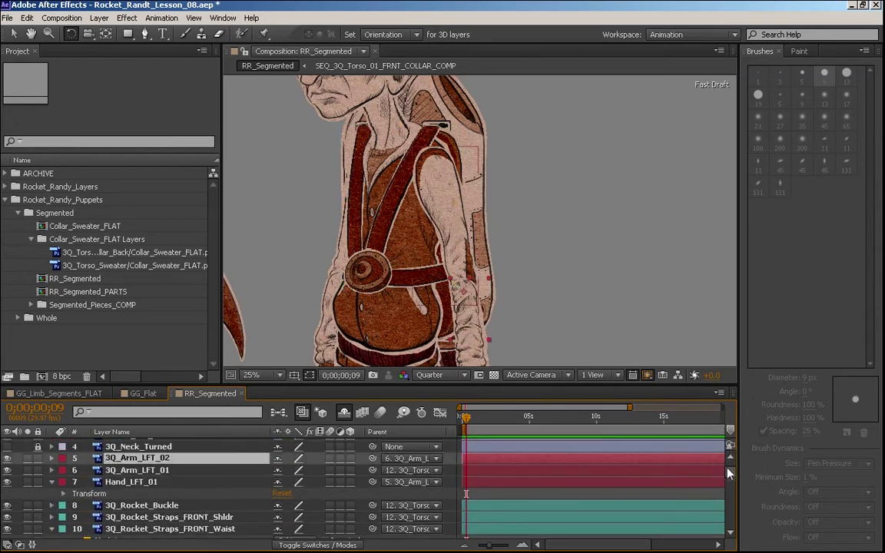
pyautogui.scroll(1, 729, 473)
pyautogui.scroll(-3, 729, 473)
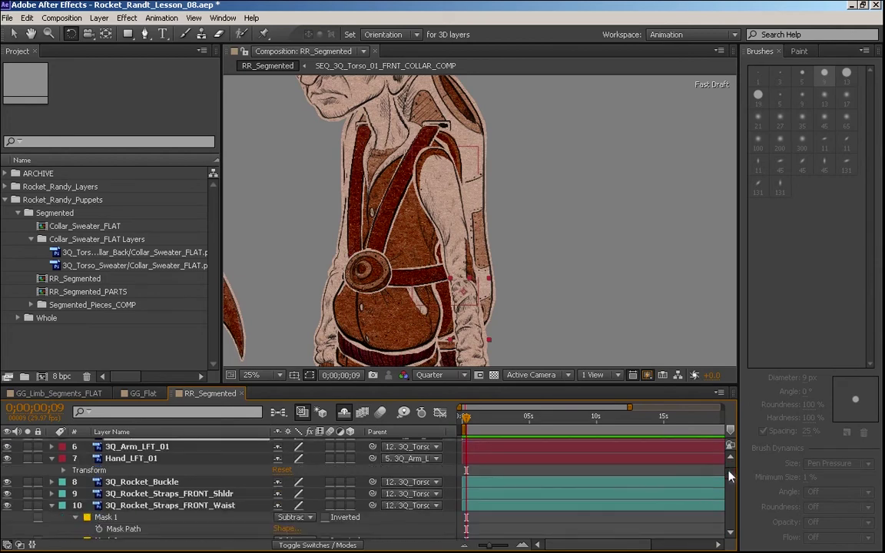
pyautogui.click(51, 506)
# Step: Parent the 3Q_Torso_01_FRNT_COLLAR layer to 3Q_Torso_01_FRNT
pyautogui.click(188, 517)
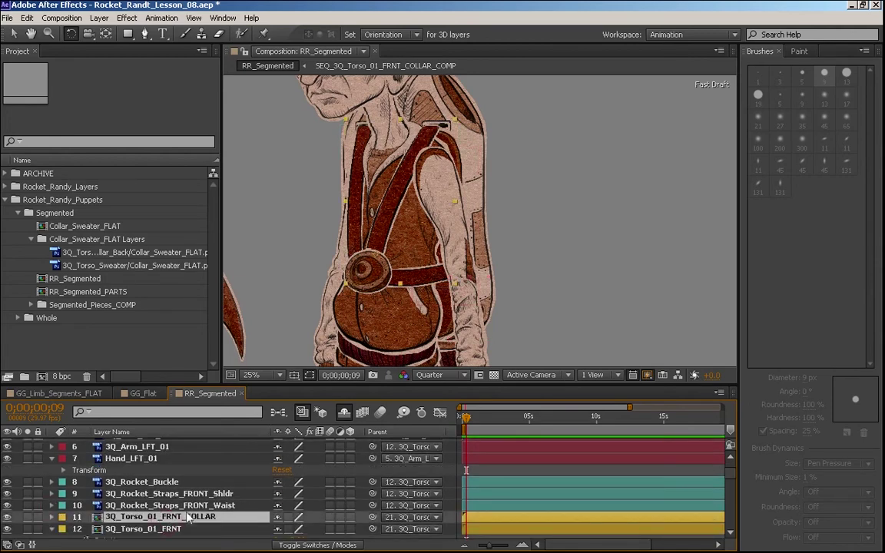
pyautogui.click(730, 532)
pyautogui.click(157, 488)
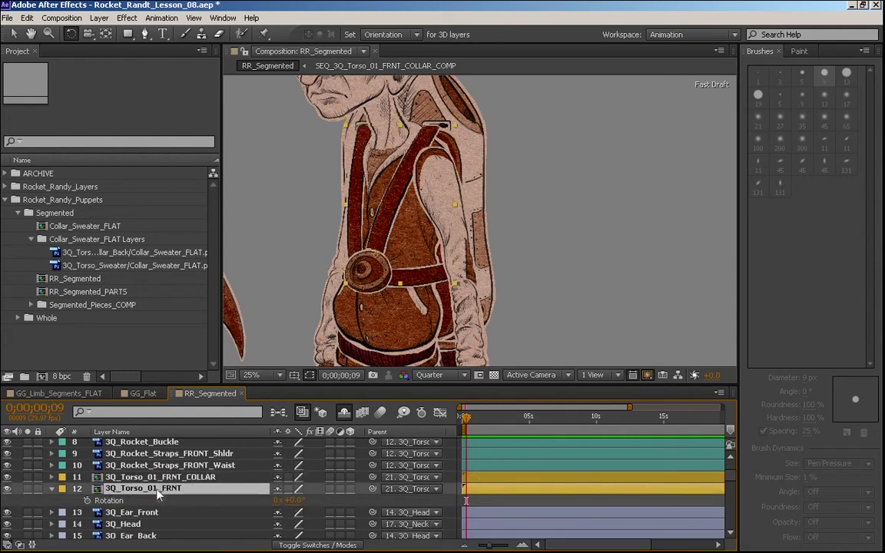
pyautogui.click(188, 477)
pyautogui.click(414, 477)
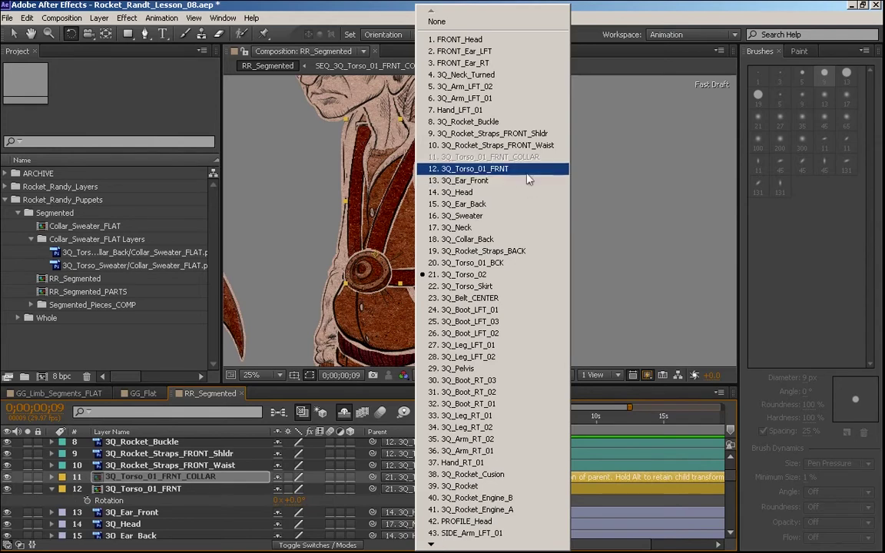
pyautogui.click(507, 169)
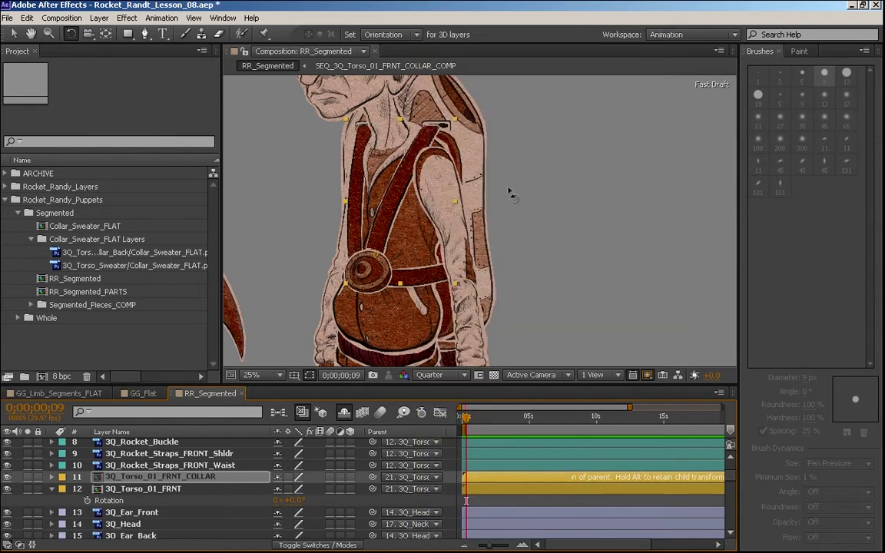
# Step: Test-rotate 3Q_Torso_01_FRNT with its collar attached, trying different pivot positions around the buckle, and restore its rotation to 0°
pyautogui.click(232, 489)
pyautogui.moveTo(296, 500); pyautogui.dragTo(299, 467)
pyautogui.hotkey('ctrl', 'z')
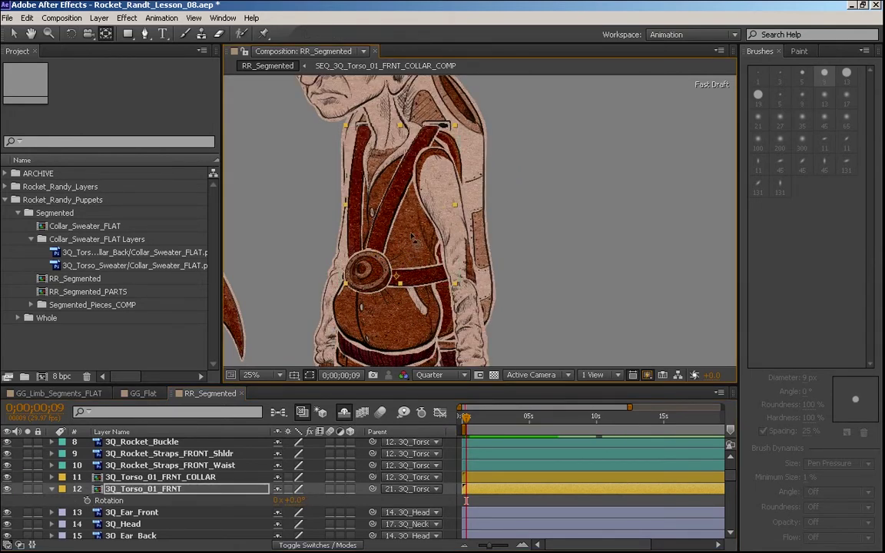
pyautogui.press('w')
pyautogui.moveTo(412, 238); pyautogui.dragTo(428, 250)
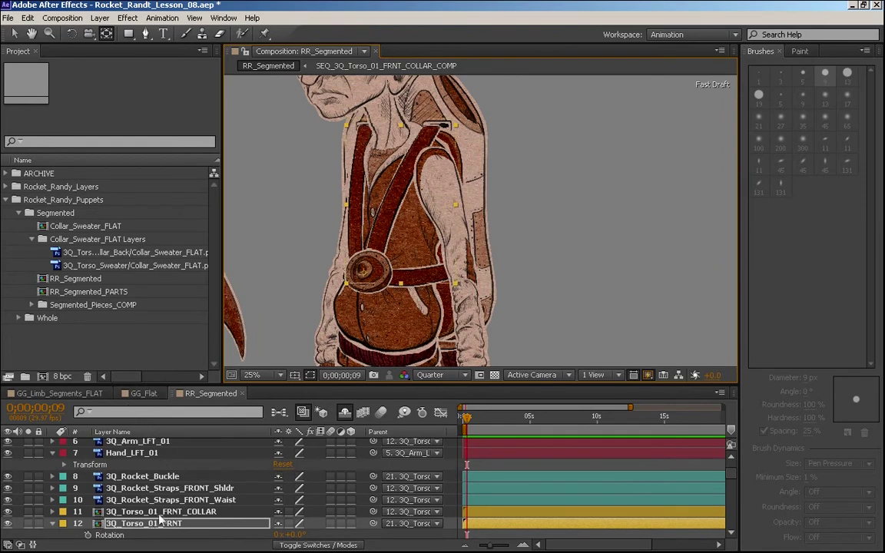
pyautogui.click(159, 527)
pyautogui.moveTo(282, 535); pyautogui.dragTo(167, 490)
# Step: Parent the 3Q_Rocket_Buckle layer back to 3Q_Torso_01_FRNT and test that it follows the torso's rotation
pyautogui.click(184, 476)
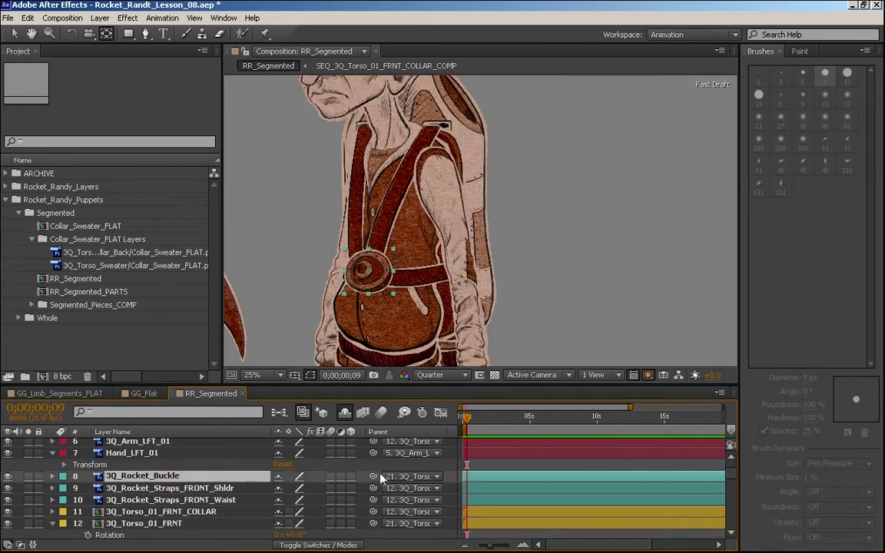
pyautogui.moveTo(374, 477); pyautogui.dragTo(206, 522)
pyautogui.moveTo(285, 536); pyautogui.dragTo(394, 296)
pyautogui.click(394, 297)
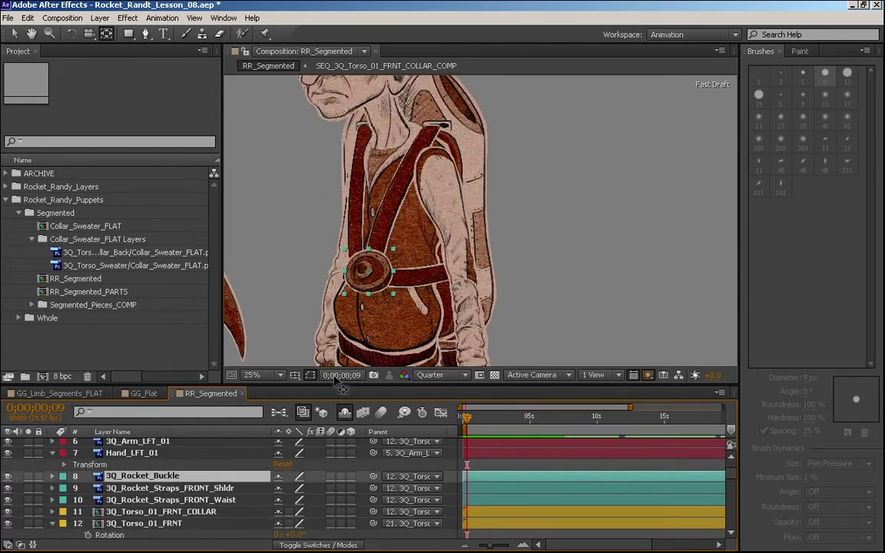
# Step: Test the rotation of 3Q_Torso_01_FRNT and move its anchor point just beside the buckle, above the waist strap
pyautogui.click(181, 522)
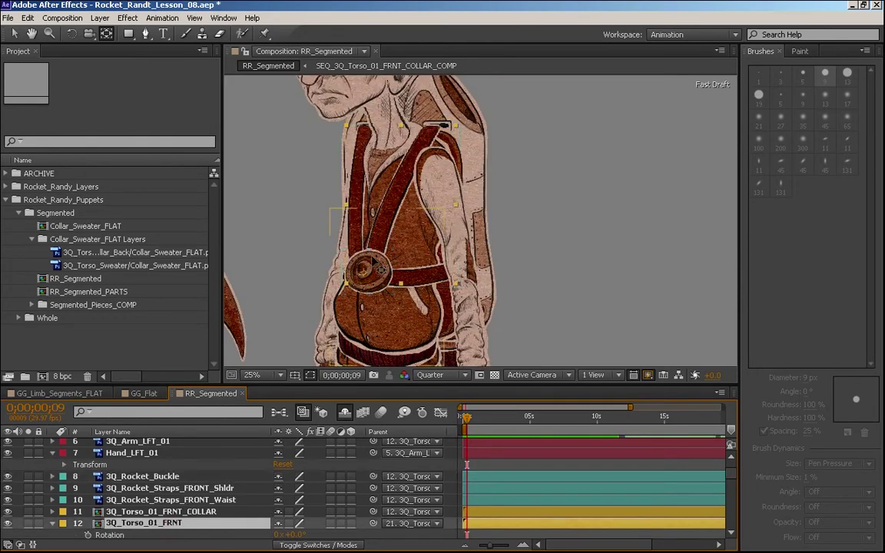
pyautogui.press('Return')
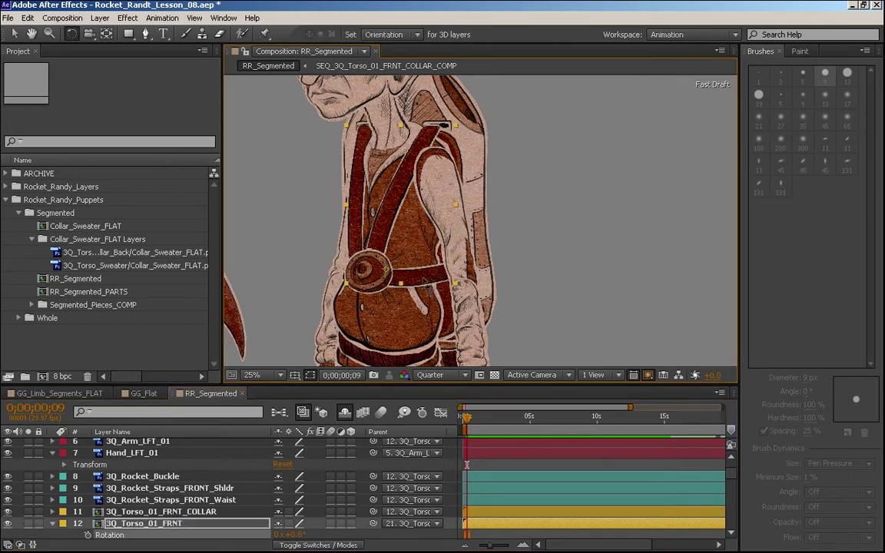
pyautogui.moveTo(424, 280)
pyautogui.mouseDown()
pyautogui.moveTo(424, 304)
pyautogui.moveTo(461, 315)
pyautogui.moveTo(424, 297)
pyautogui.moveTo(430, 283)
pyautogui.moveTo(427, 295)
pyautogui.mouseUp()
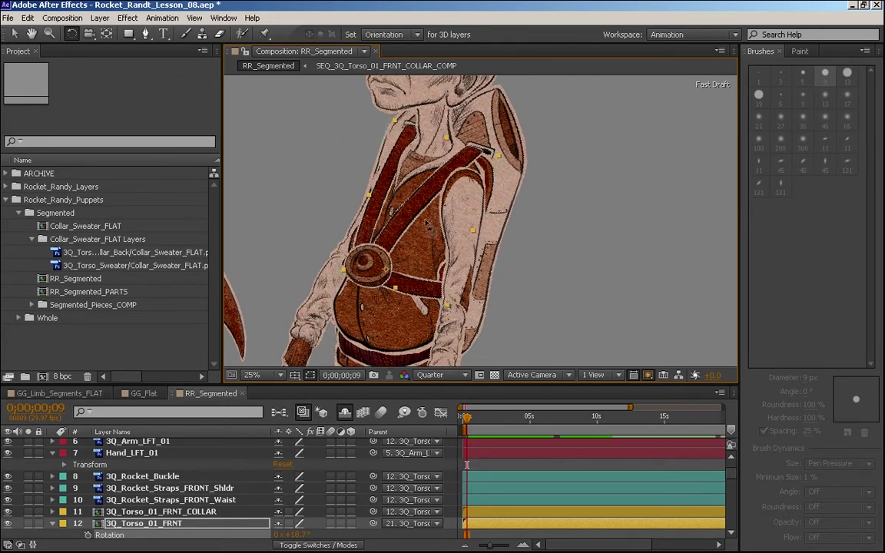
pyautogui.moveTo(414, 291); pyautogui.dragTo(389, 273)
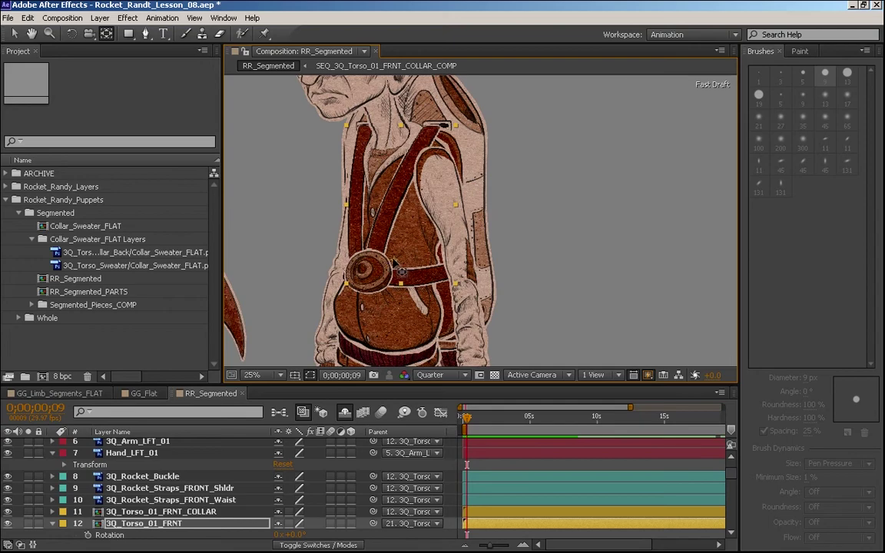
# Step: Test-rotate 3Q_Torso_01_FRNT around its new anchor point to about -14° and restore its rotation to 0°
pyautogui.press('w')
pyautogui.moveTo(439, 256); pyautogui.dragTo(456, 233)
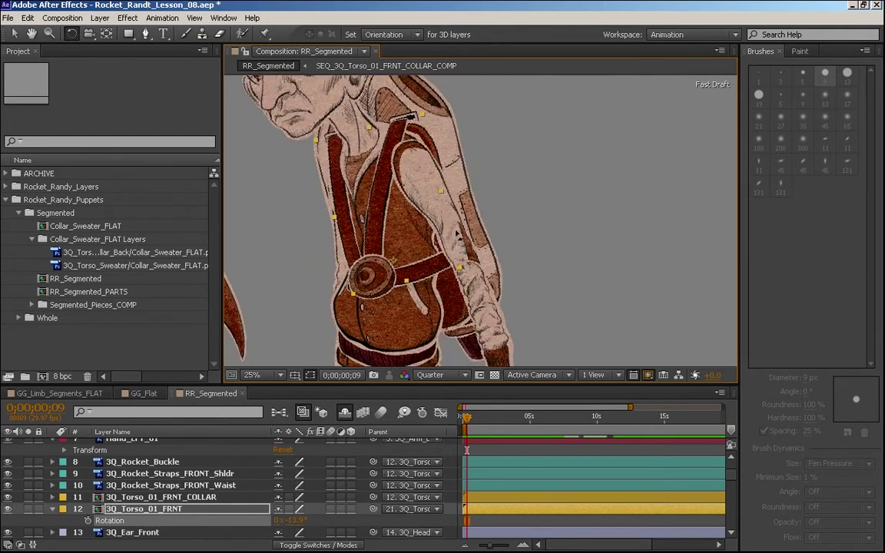
pyautogui.moveTo(548, 232); pyautogui.dragTo(562, 211)
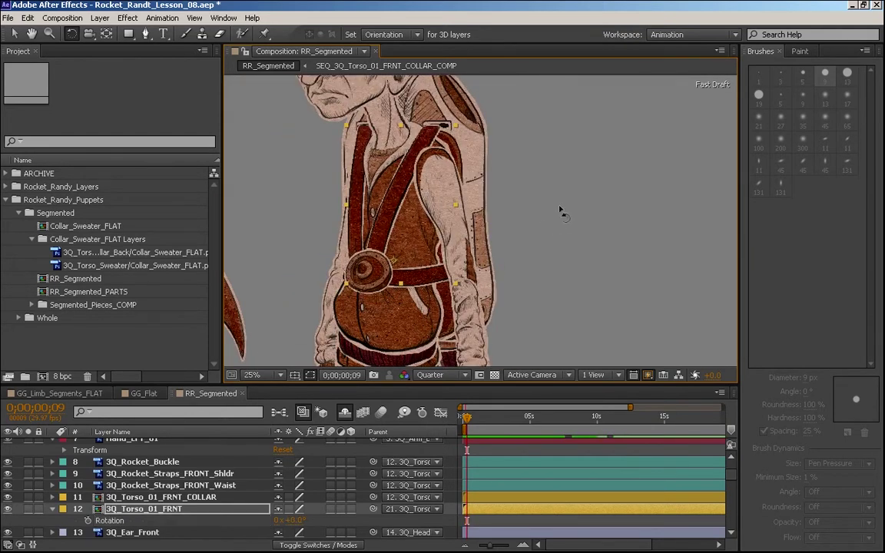
pyautogui.press(',')
pyautogui.moveTo(470, 229)
pyautogui.mouseDown()
pyautogui.moveTo(466, 220)
pyautogui.moveTo(460, 230)
pyautogui.moveTo(467, 222)
pyautogui.mouseUp()
pyautogui.press('.')
pyautogui.moveTo(423, 256); pyautogui.dragTo(499, 208)
# Step: Check the front torso's bend at the waist by rotating it to about -23°, and undo the rotation
pyautogui.scroll(-1, 482, 205)
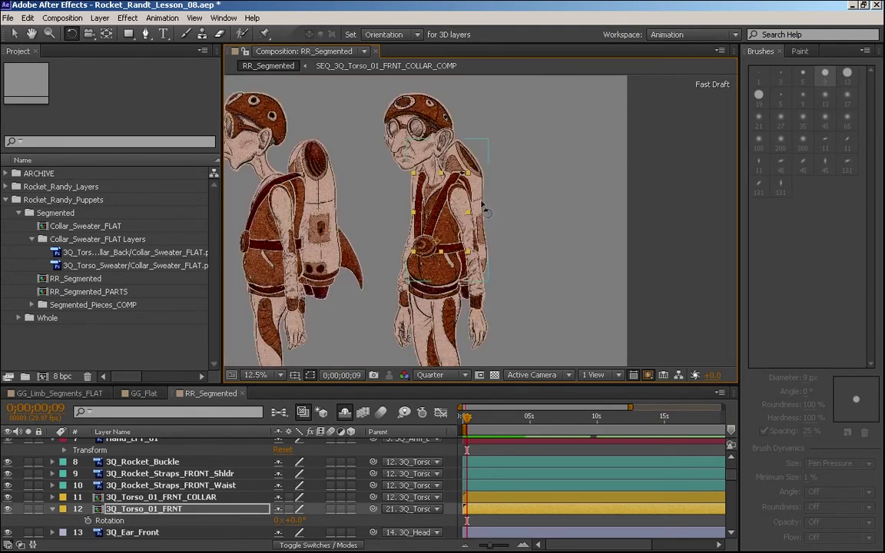
pyautogui.moveTo(519, 293); pyautogui.dragTo(529, 224)
pyautogui.scroll(1, 530, 224)
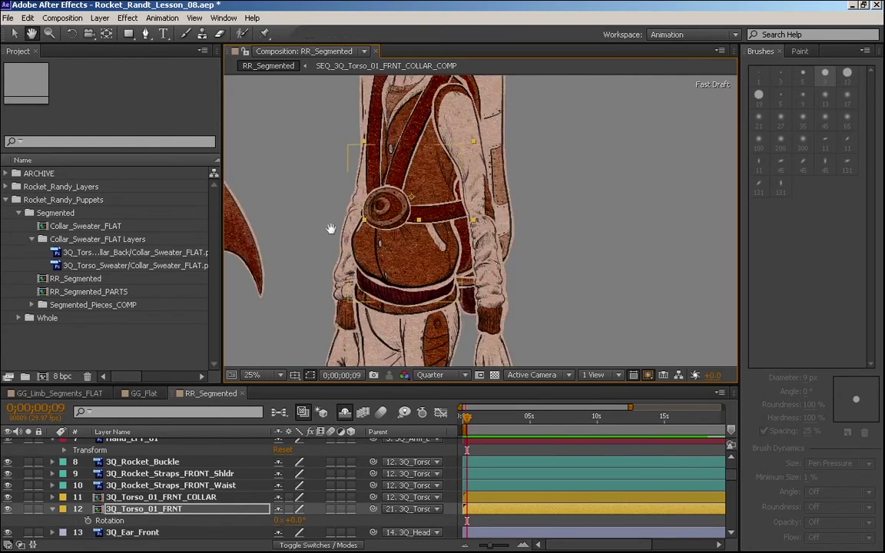
pyautogui.moveTo(315, 246); pyautogui.dragTo(348, 212)
pyautogui.moveTo(419, 228); pyautogui.dragTo(417, 253)
pyautogui.moveTo(433, 218); pyautogui.dragTo(439, 168)
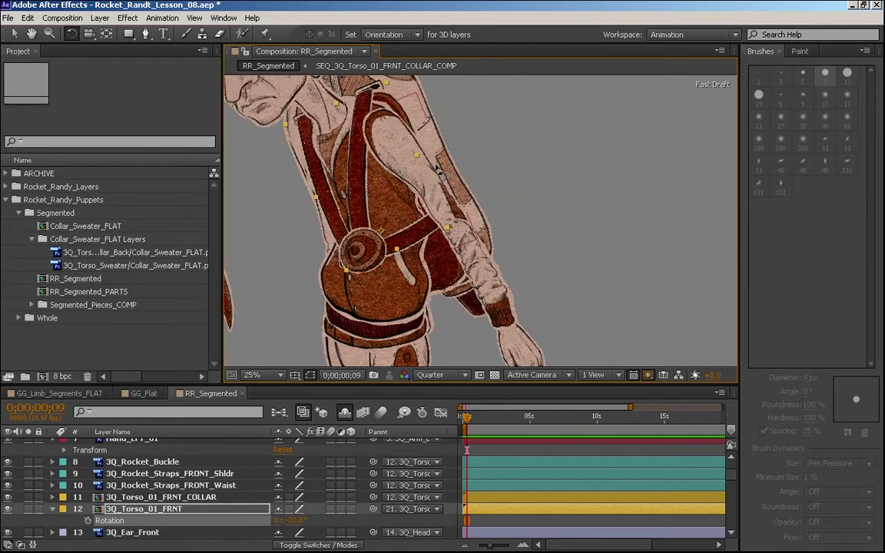
pyautogui.hotkey('ctrl', 'z')
# Step: Select the three-quarter view's head and examine how the puppet's head meets the neck and torso
pyautogui.press(',')
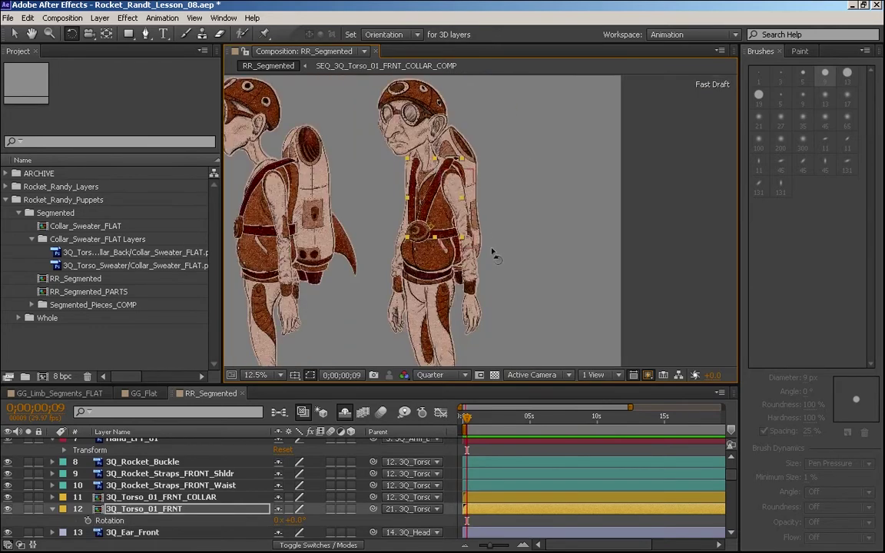
pyautogui.moveTo(524, 250); pyautogui.dragTo(523, 241)
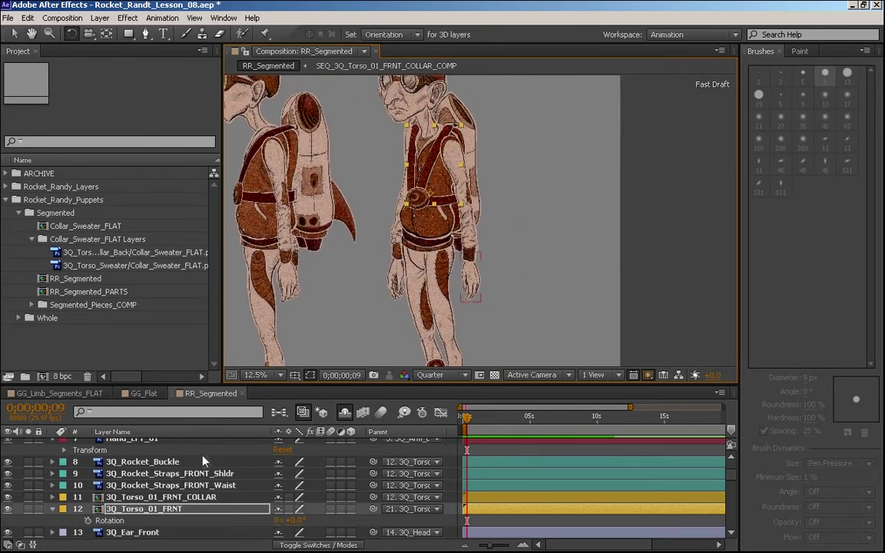
pyautogui.press('.')
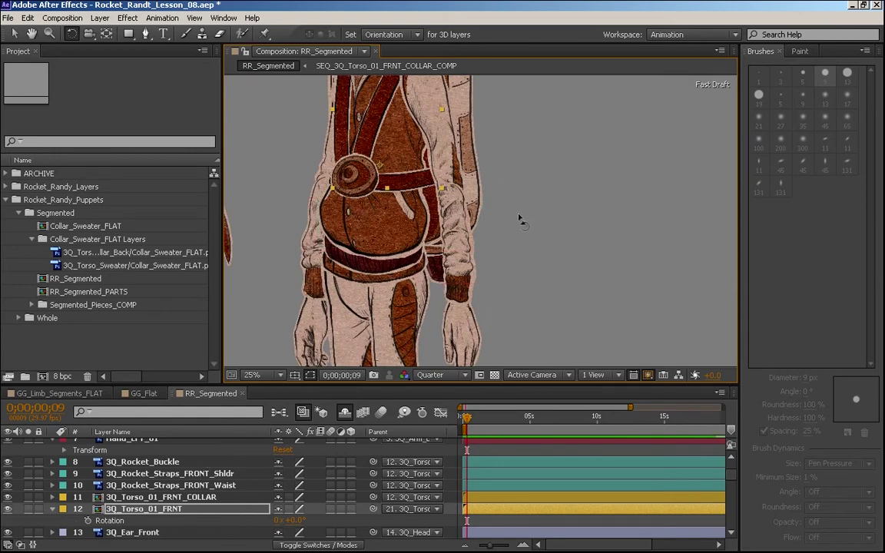
pyautogui.press('space')
pyautogui.moveTo(519, 218); pyautogui.dragTo(541, 304)
pyautogui.press('w')
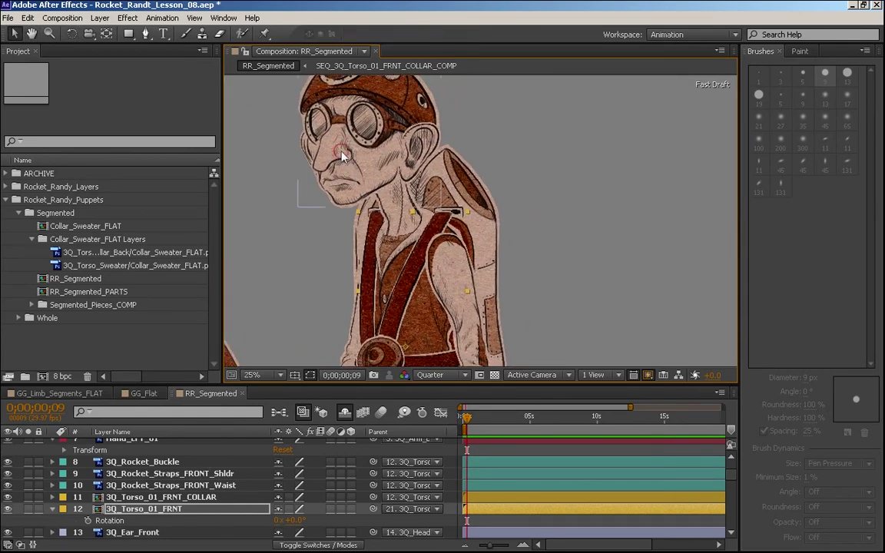
pyautogui.click(343, 156)
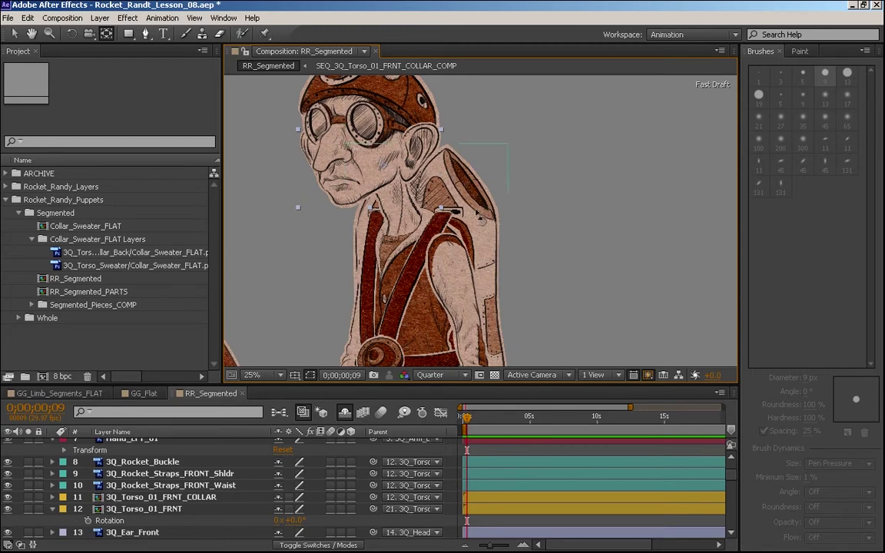
pyautogui.moveTo(420, 117); pyautogui.dragTo(533, 288)
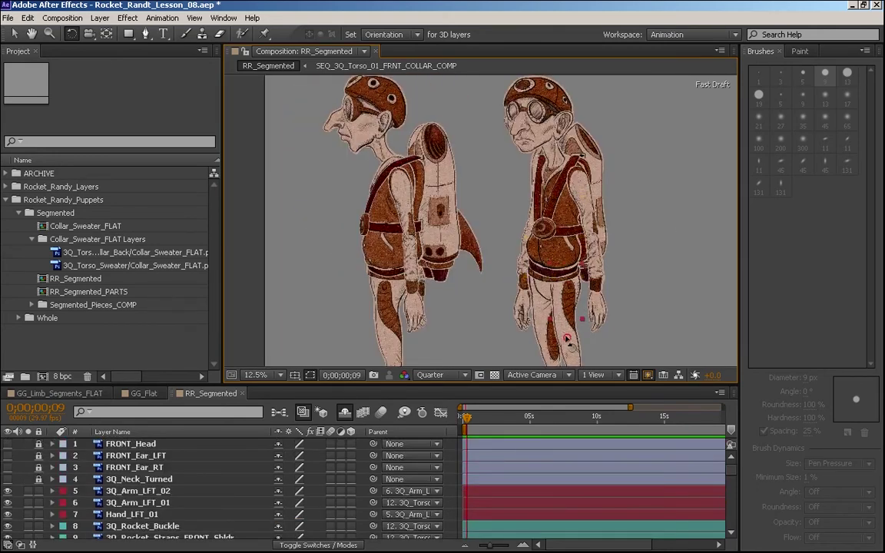
# Step: Check how 3Q_Leg_LFT_01 swings from the hip by rotating it forward several times, undoing each rotation
pyautogui.moveTo(567, 338); pyautogui.dragTo(507, 301)
pyautogui.hotkey('ctrl', 'z')
pyautogui.scroll(1, 547, 259)
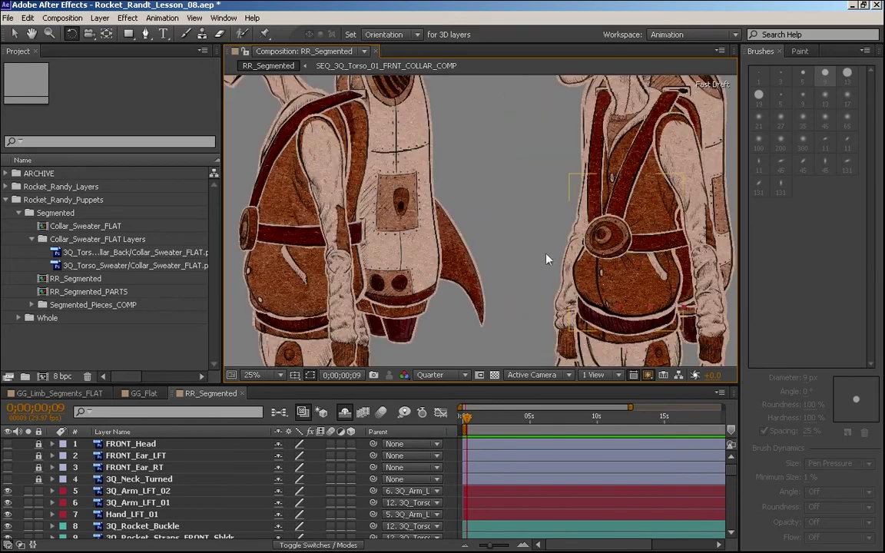
pyautogui.press('space')
pyautogui.moveTo(590, 301); pyautogui.dragTo(527, 299)
pyautogui.moveTo(451, 330); pyautogui.dragTo(518, 234)
pyautogui.hotkey('ctrl', 'z')
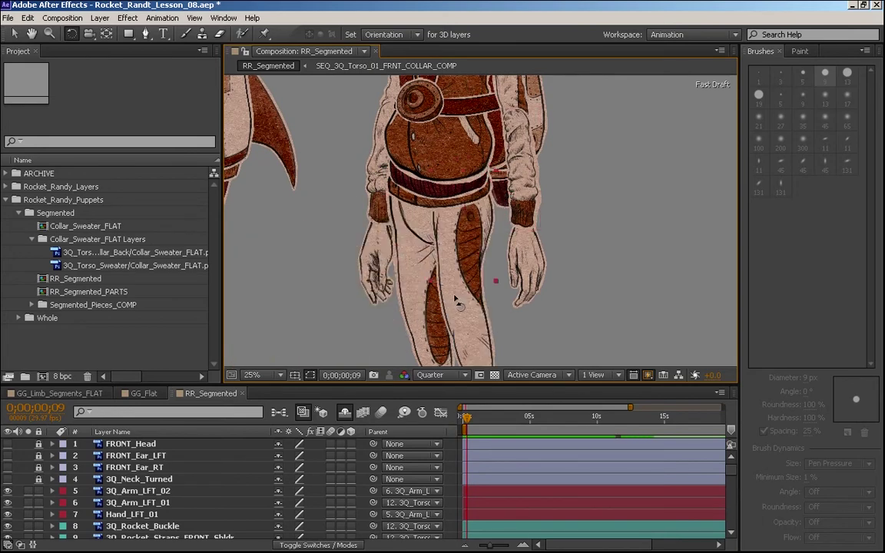
pyautogui.moveTo(550, 302); pyautogui.dragTo(342, 221)
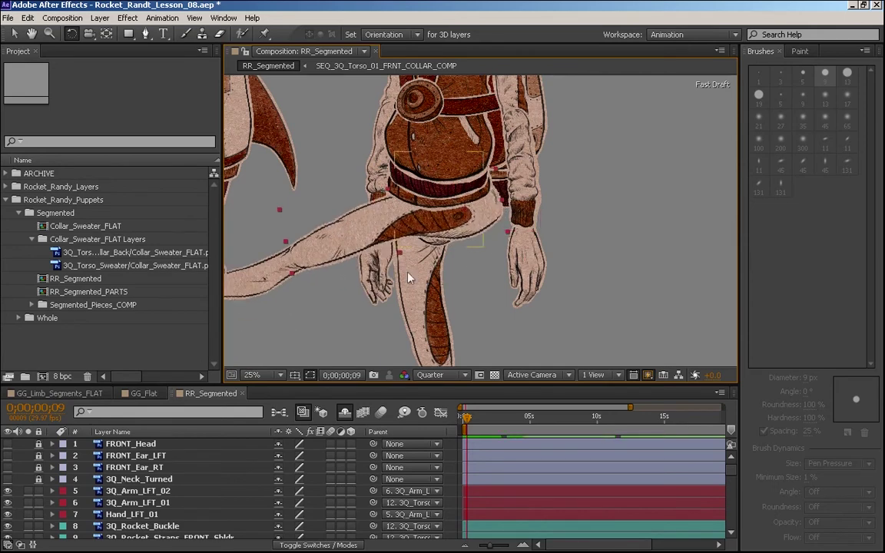
pyautogui.hotkey('ctrl', 'z')
pyautogui.moveTo(467, 297); pyautogui.dragTo(475, 205)
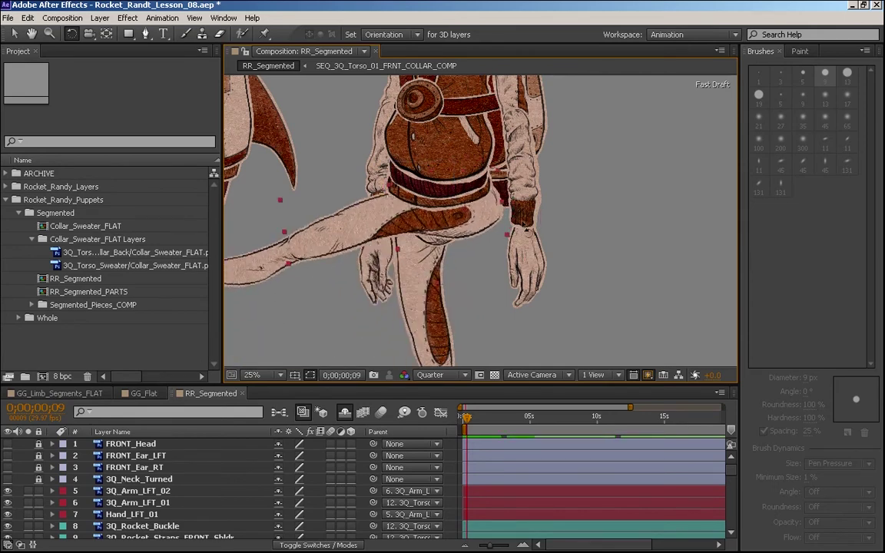
pyautogui.hotkey('ctrl', 'z')
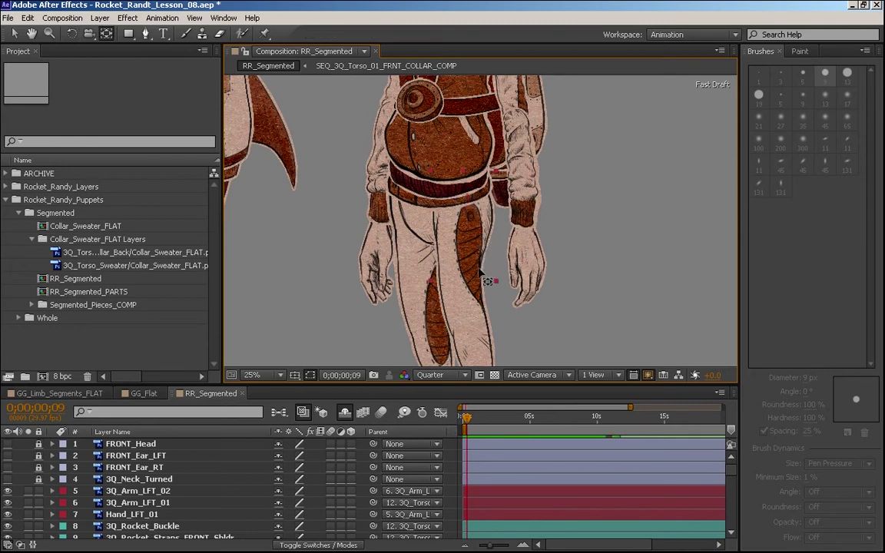
# Step: Test-rotate 3Q_Leg_LFT_01 up to about horizontal with its anchor point near the belt, and undo the rotations
pyautogui.press('w')
pyautogui.moveTo(400, 282); pyautogui.dragTo(373, 167)
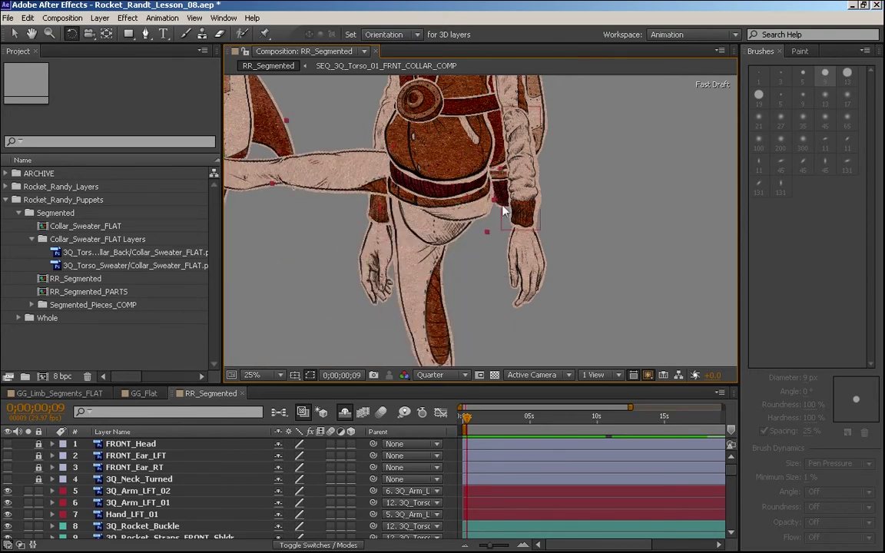
pyautogui.moveTo(503, 211); pyautogui.dragTo(346, 193)
pyautogui.hotkey('ctrl', 'z')
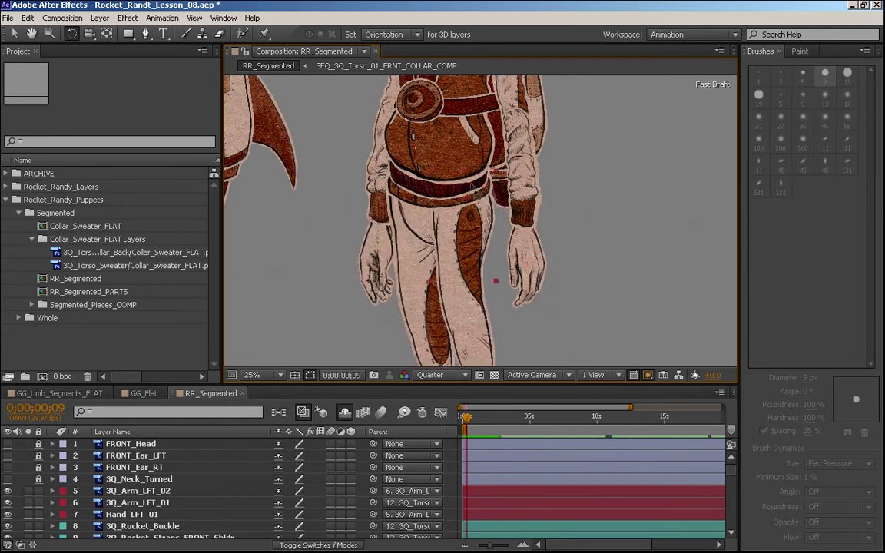
pyautogui.press('y')
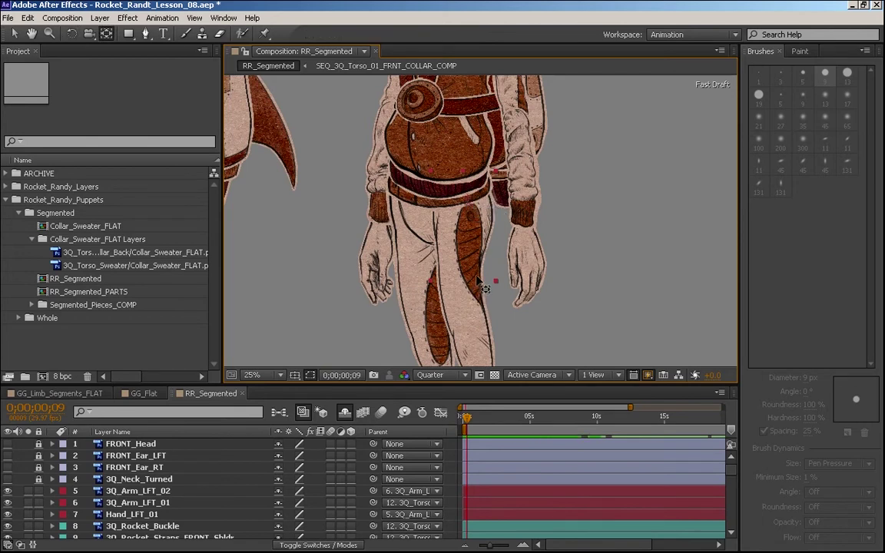
pyautogui.moveTo(468, 292); pyautogui.dragTo(384, 262)
pyautogui.hotkey('ctrl', 'z')
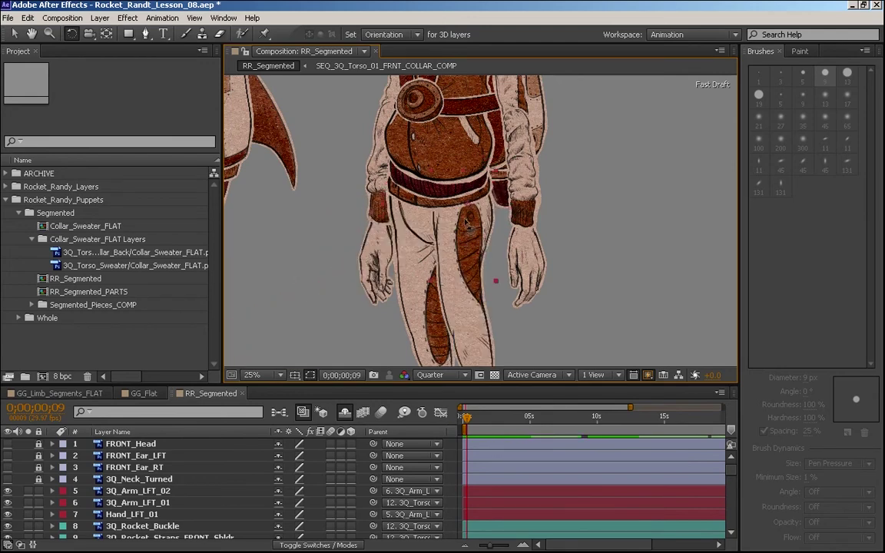
# Step: Try the anchor point of 3Q_Leg_LFT_01 at the top centre of the thigh, test the leg's swing and undo the rotations
pyautogui.press('y')
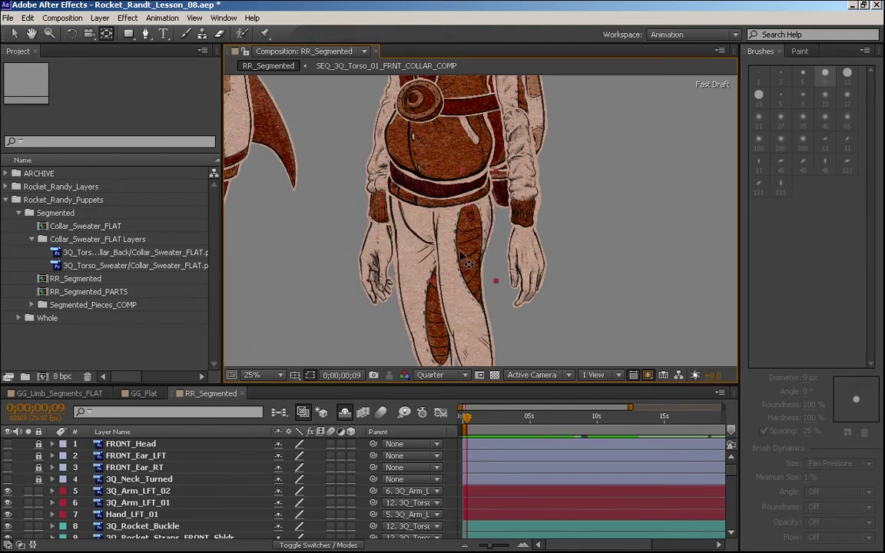
pyautogui.press('w')
pyautogui.moveTo(471, 296); pyautogui.dragTo(488, 251)
pyautogui.moveTo(466, 310); pyautogui.dragTo(484, 242)
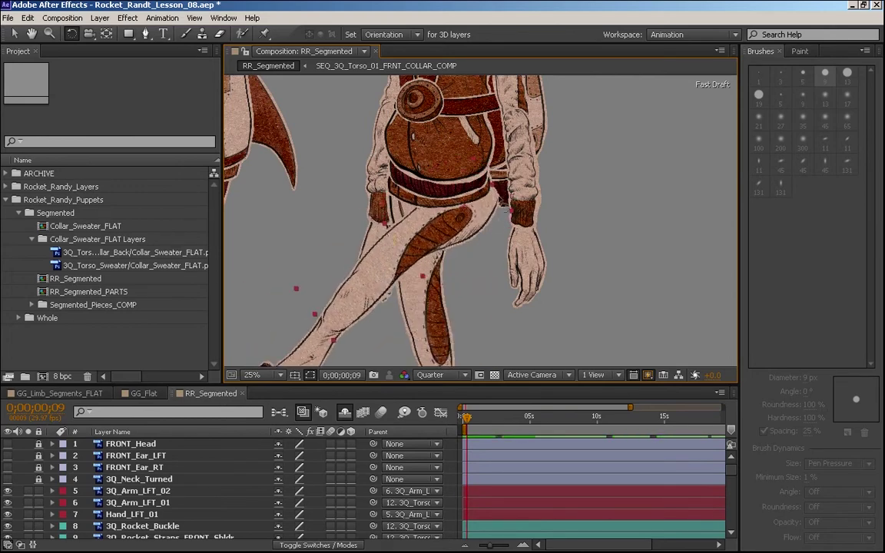
pyautogui.moveTo(381, 275); pyautogui.dragTo(614, 206)
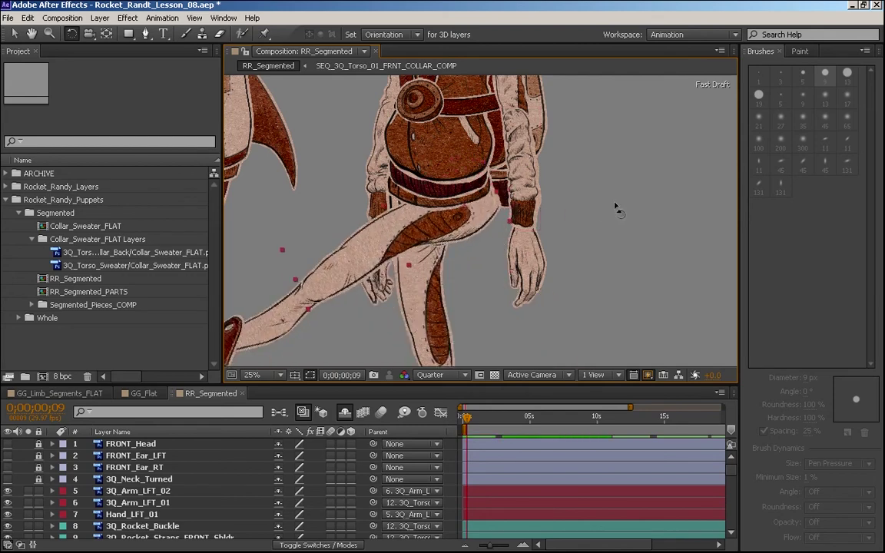
pyautogui.scroll(-2, 572, 195)
pyautogui.moveTo(369, 257)
pyautogui.mouseDown()
pyautogui.moveTo(341, 248)
pyautogui.moveTo(375, 253)
pyautogui.mouseUp()
pyautogui.moveTo(529, 294); pyautogui.dragTo(435, 273)
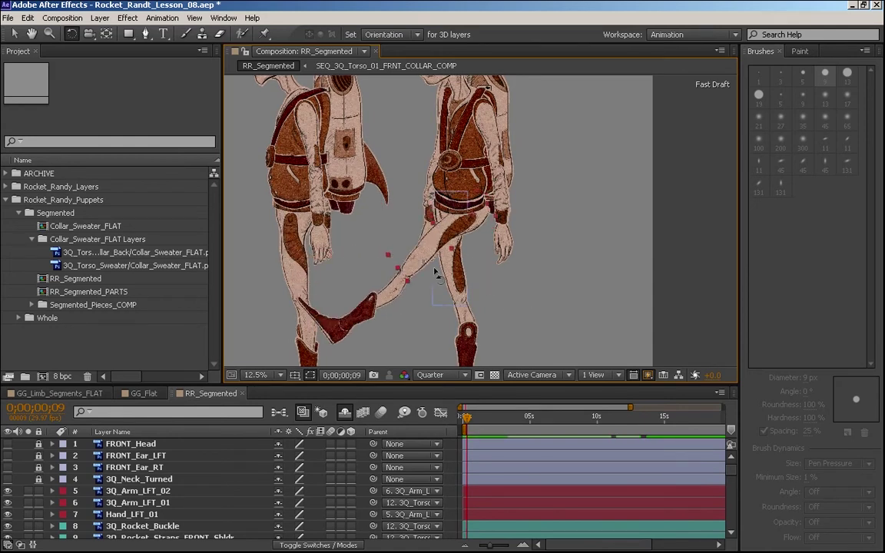
pyautogui.hotkey('ctrl', 'z')
pyautogui.scroll(1, 436, 274)
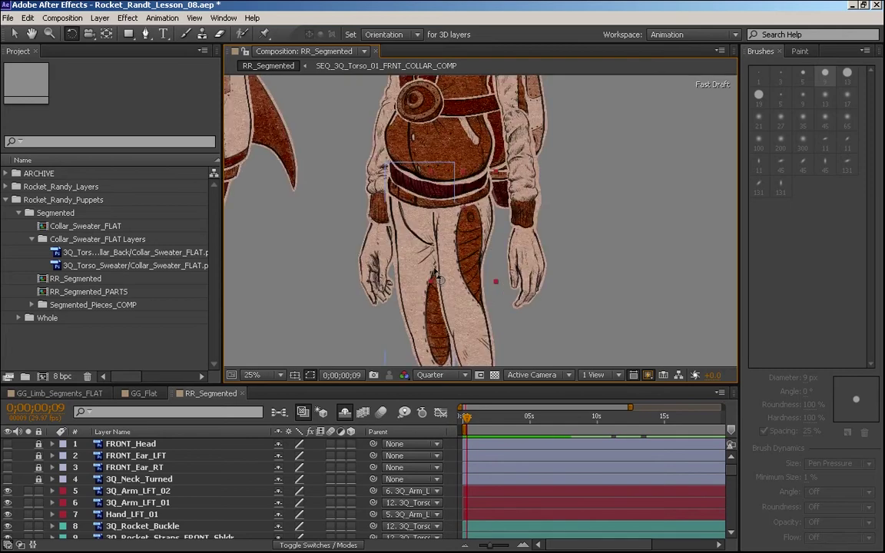
# Step: Move the anchor point of 3Q_Leg_LFT_01 to the thigh's inner top edge just below the belt and test-rotate the leg
pyautogui.press('y')
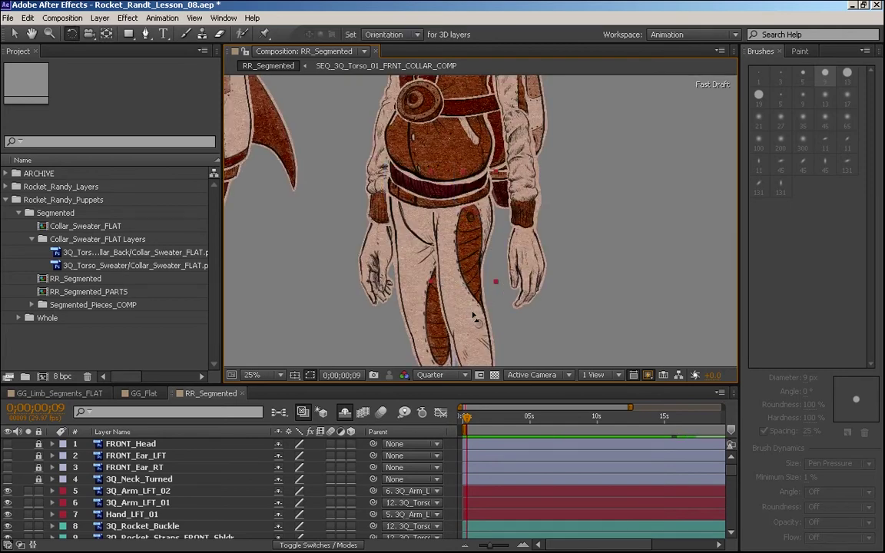
pyautogui.moveTo(474, 317); pyautogui.dragTo(469, 229)
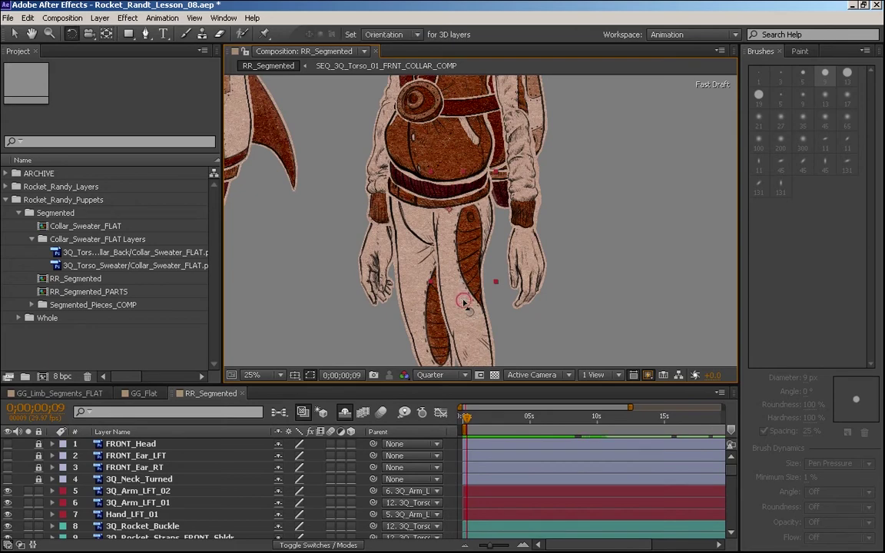
pyautogui.moveTo(464, 304); pyautogui.dragTo(388, 217)
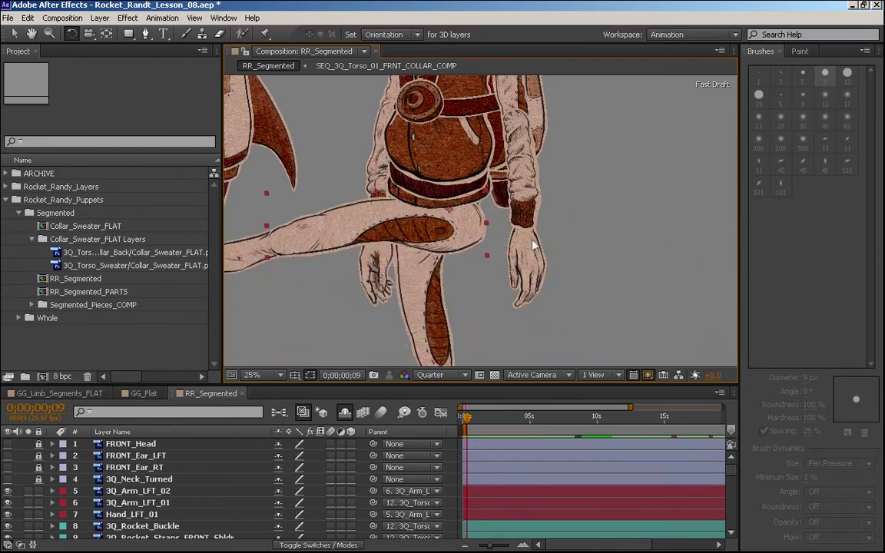
pyautogui.hotkey('ctrl', 'z')
pyautogui.moveTo(470, 281); pyautogui.dragTo(563, 300)
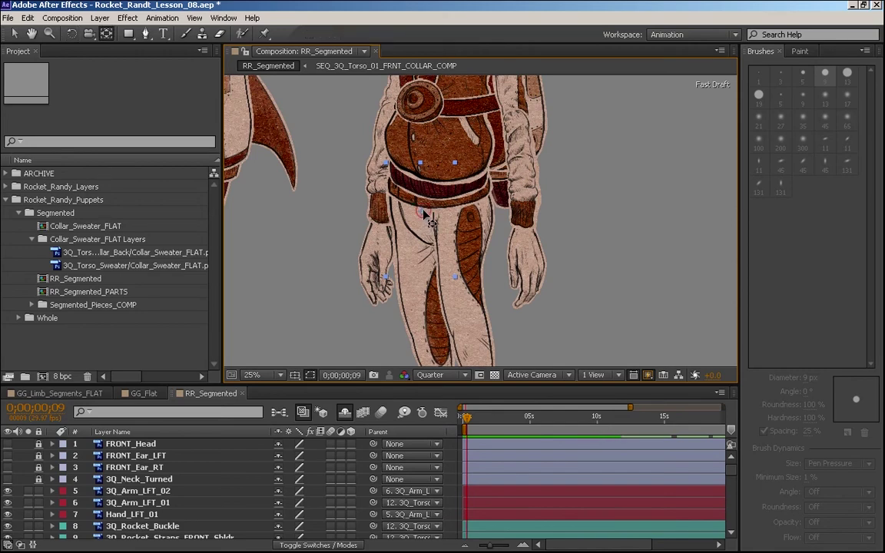
# Step: Place the right upper leg's anchor point just below the belt at the hip, test both legs' swing and restore their pose
pyautogui.press('w')
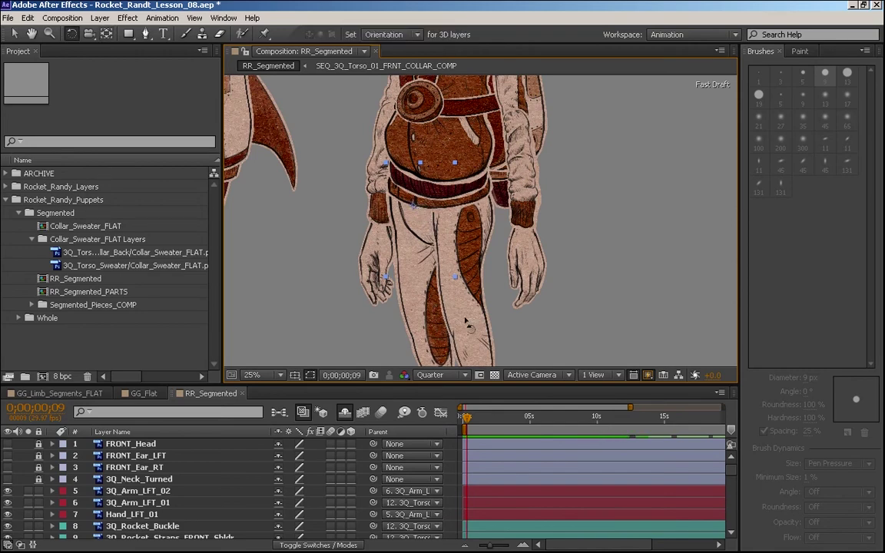
pyautogui.press('space')
pyautogui.moveTo(542, 265); pyautogui.dragTo(544, 199)
pyautogui.moveTo(378, 254); pyautogui.dragTo(697, 212)
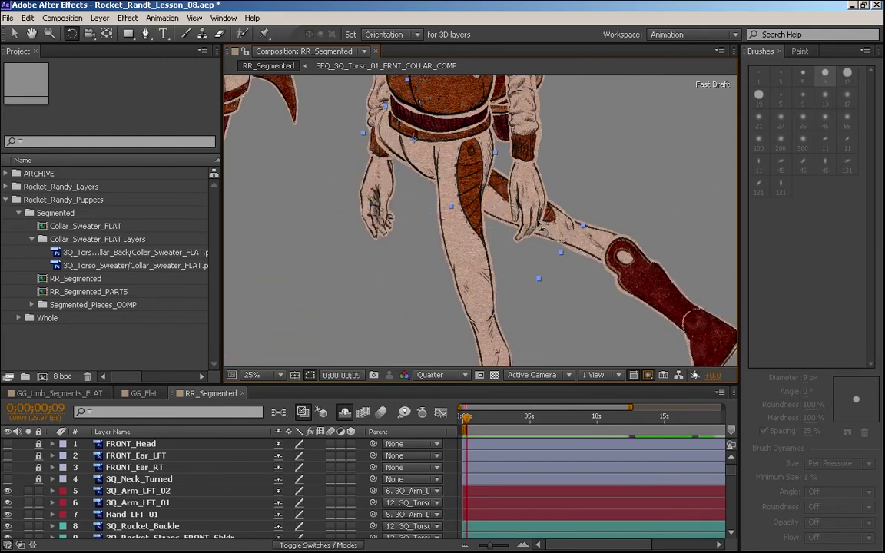
pyautogui.moveTo(522, 299); pyautogui.dragTo(434, 190)
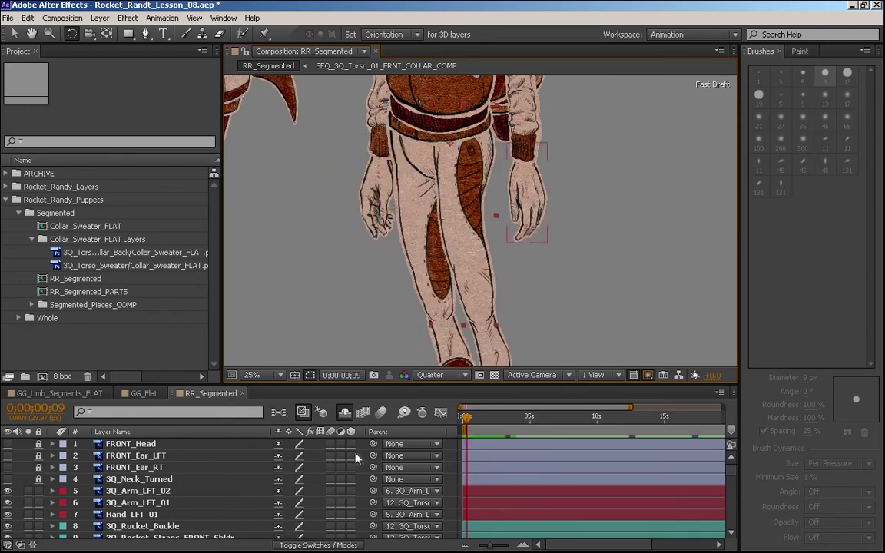
# Step: Solo 3Q_Pelvis together with 3Q_Belt_CENTER, 3Q_Torso_Skirt and 3Q_Torso_02
pyautogui.moveTo(729, 470); pyautogui.dragTo(729, 479)
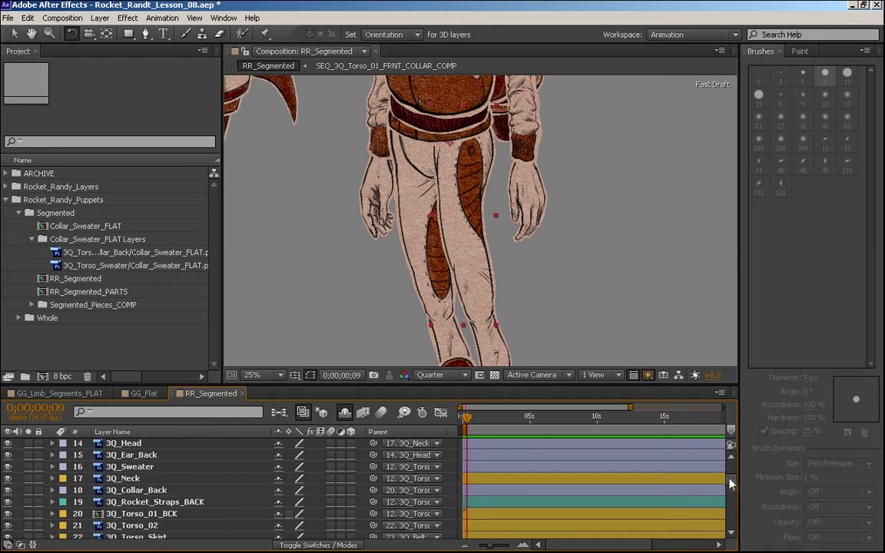
pyautogui.moveTo(731, 483); pyautogui.dragTo(726, 492)
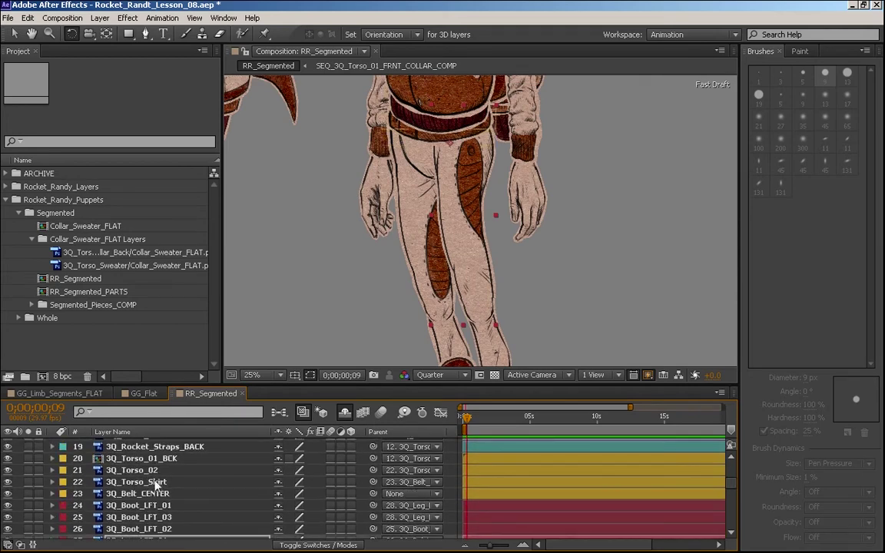
pyautogui.scroll(-3, 645, 487)
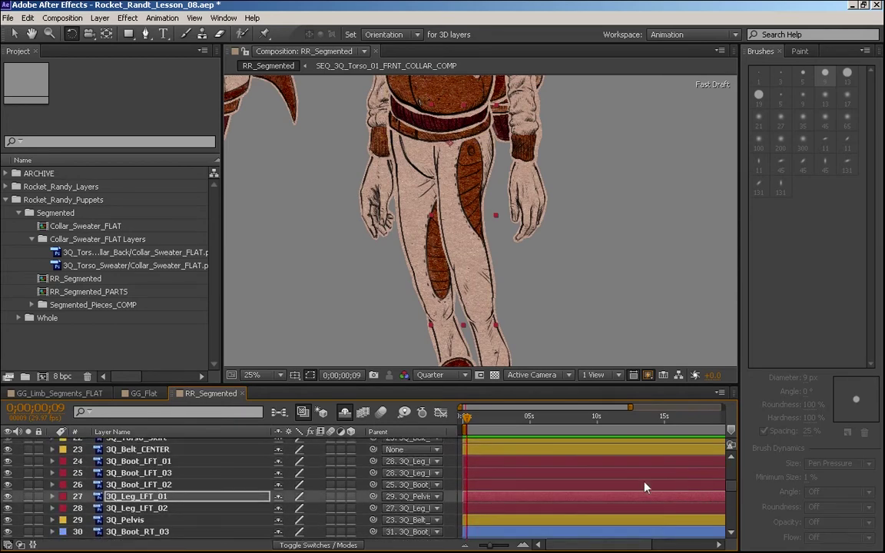
pyautogui.click(135, 520)
pyautogui.click(28, 520)
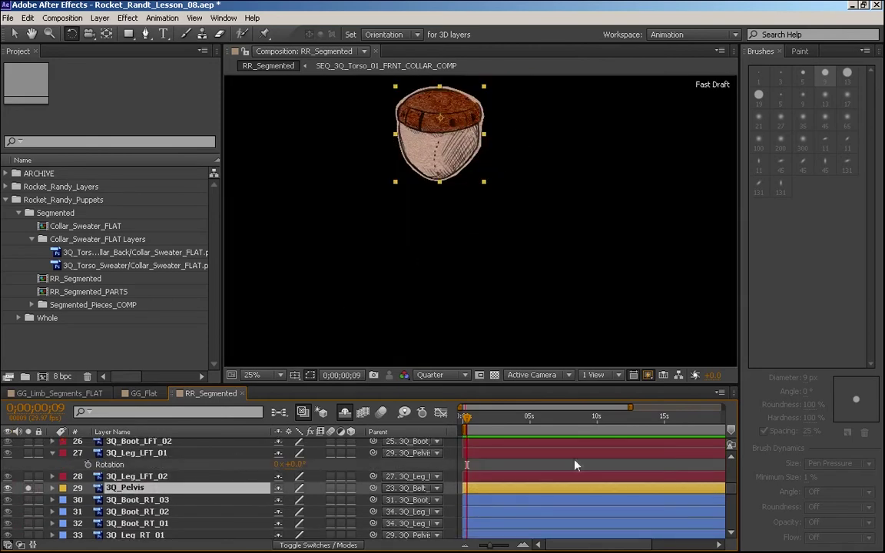
pyautogui.scroll(3, 659, 467)
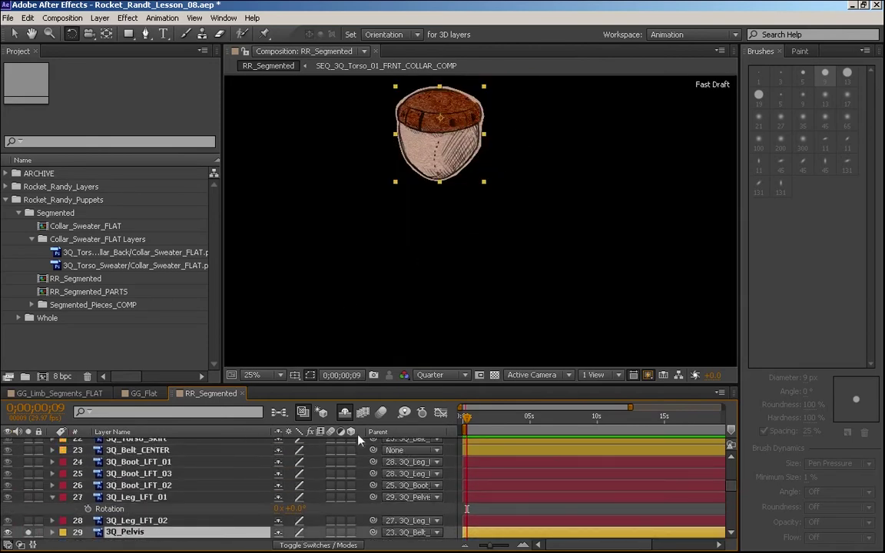
pyautogui.scroll(2, 726, 458)
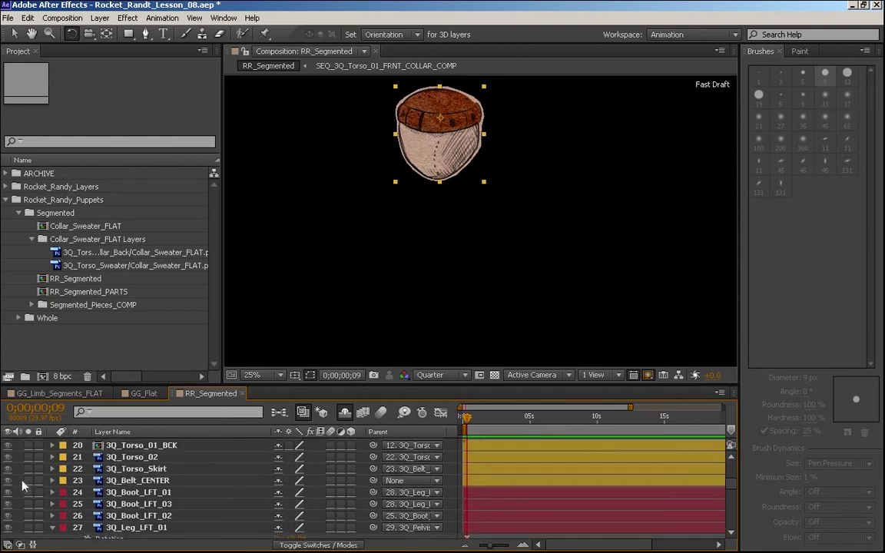
pyautogui.moveTo(23, 485); pyautogui.dragTo(29, 456)
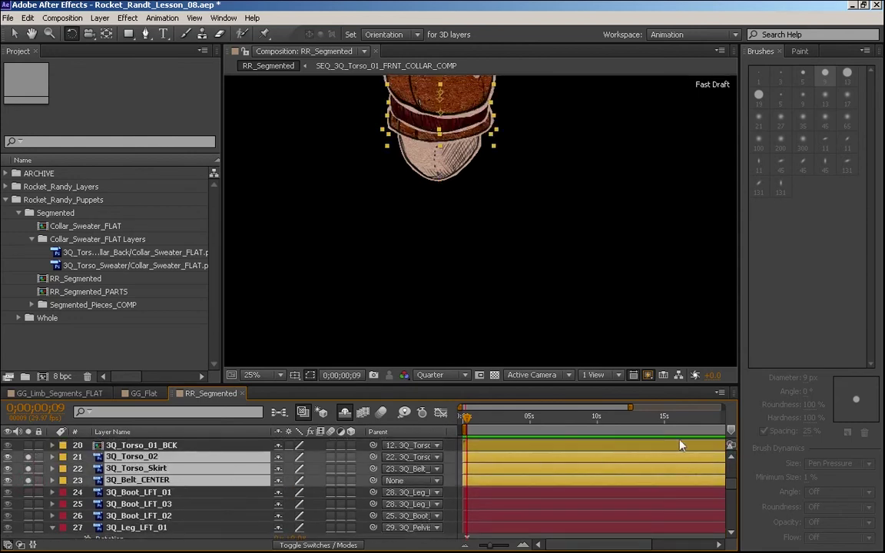
# Step: Open the 3Q_Pelvis layer on its own and trace a curved mask path along the lower edge of the brown waistband
pyautogui.scroll(-4, 728, 492)
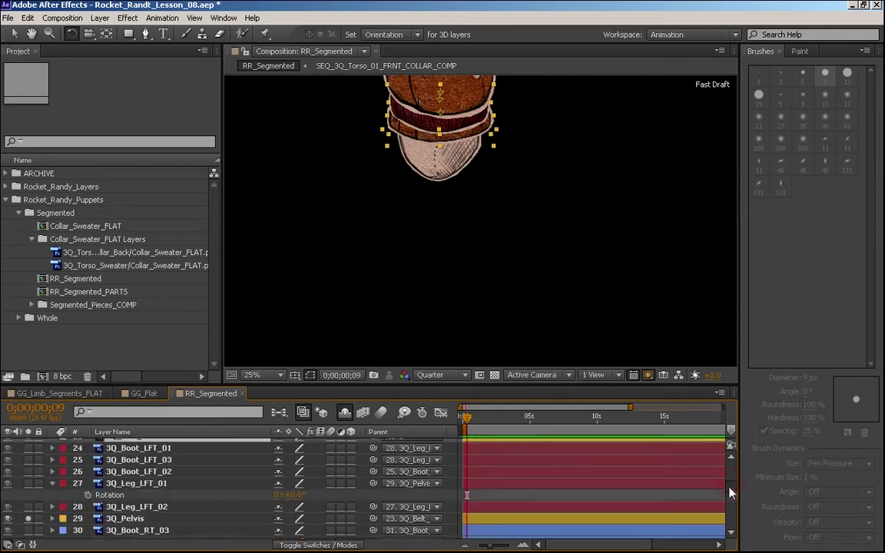
pyautogui.click(153, 464)
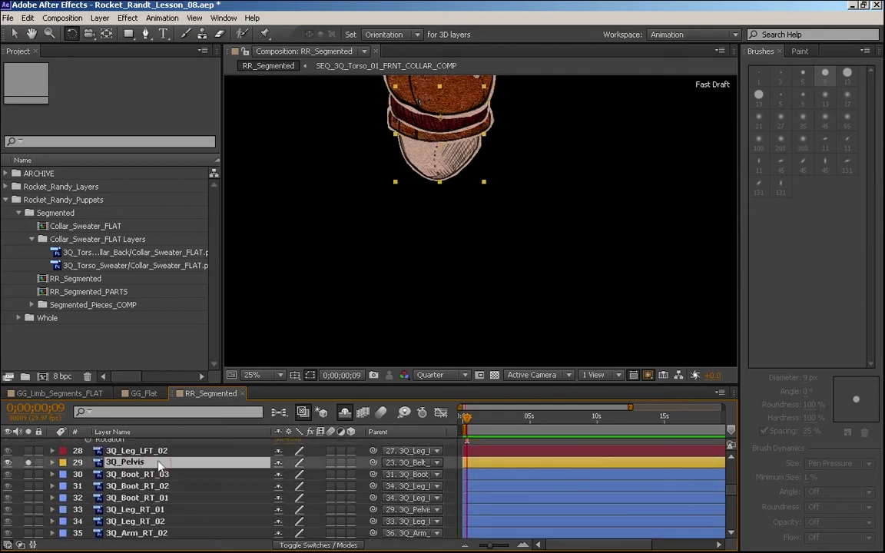
pyautogui.doubleClick(159, 463)
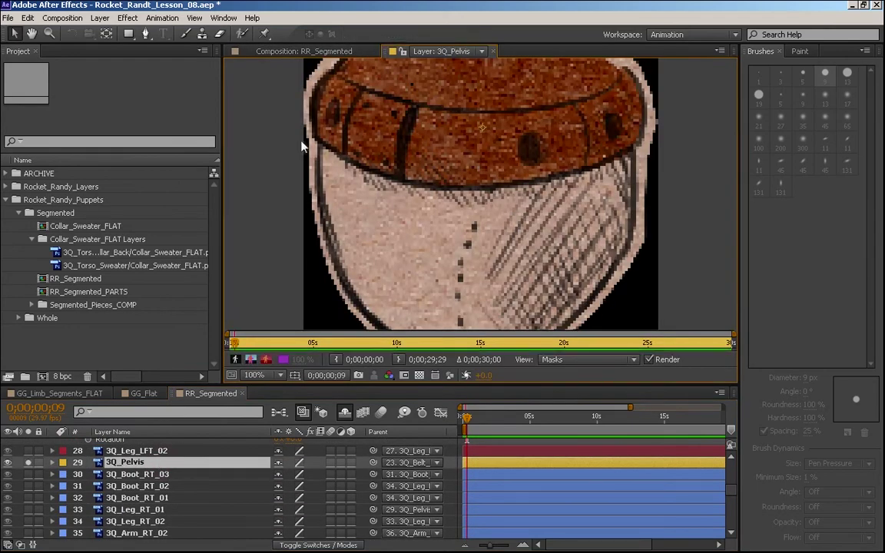
pyautogui.press('g')
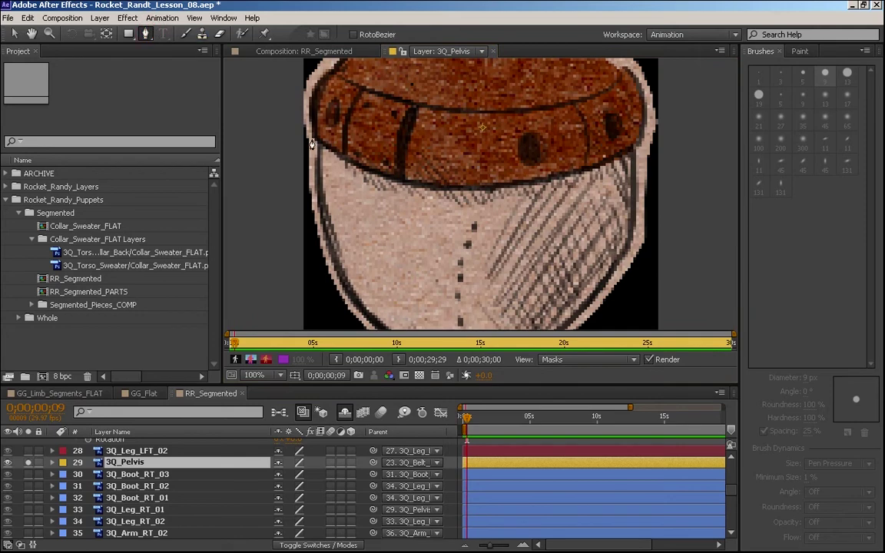
pyautogui.press('h')
pyautogui.press('g')
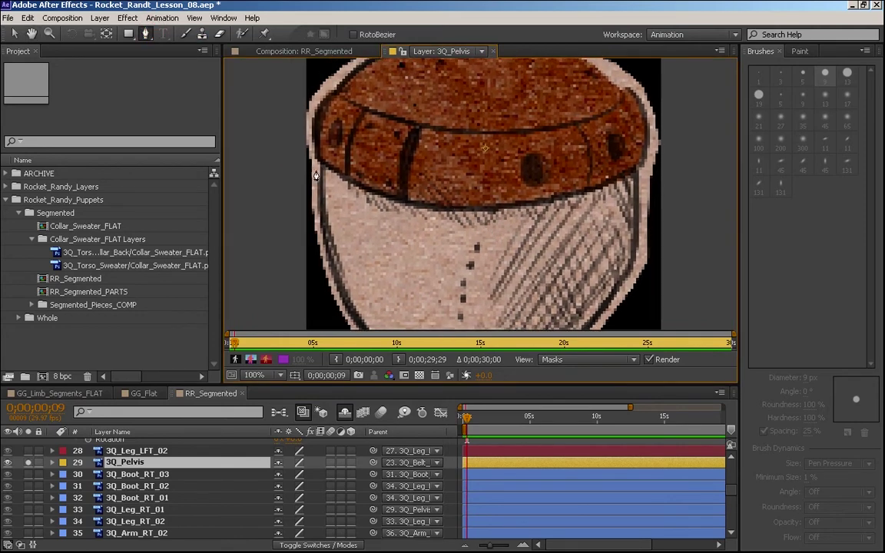
pyautogui.click(317, 164)
pyautogui.moveTo(403, 202); pyautogui.dragTo(458, 216)
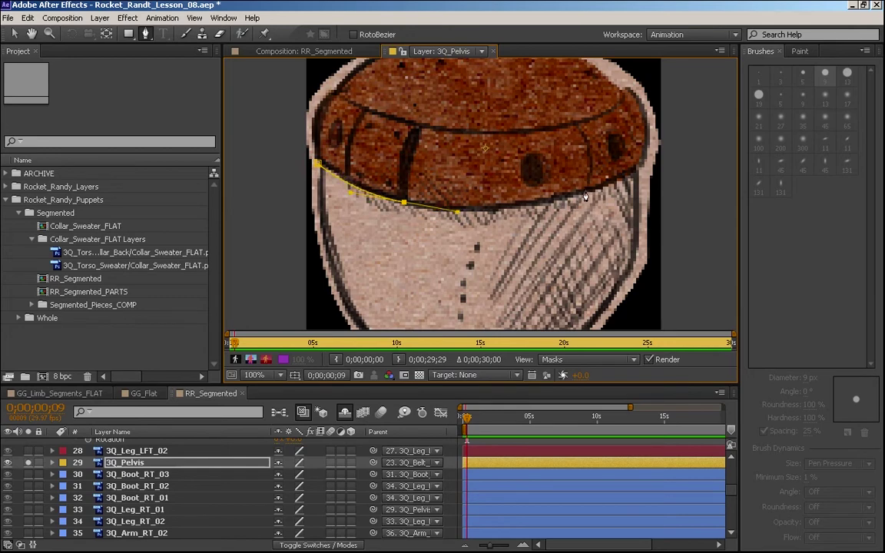
pyautogui.moveTo(587, 192); pyautogui.dragTo(654, 156)
# Step: Carry the pelvis mask path around outside the top of the waistband and close it at its starting point
pyautogui.press('space')
pyautogui.moveTo(648, 218); pyautogui.dragTo(671, 296)
pyautogui.moveTo(686, 166); pyautogui.dragTo(675, 102)
pyautogui.moveTo(506, 83); pyautogui.dragTo(451, 86)
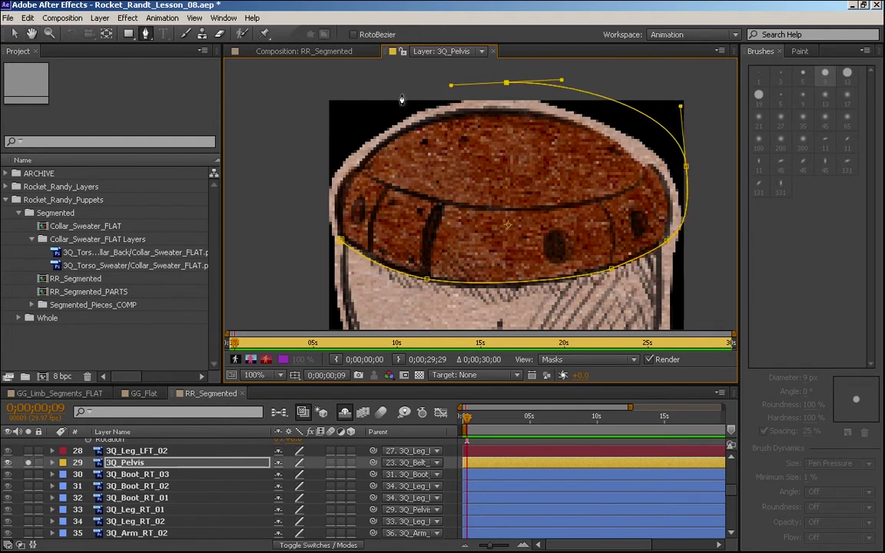
pyautogui.moveTo(340, 240); pyautogui.dragTo(307, 222)
pyautogui.press('space')
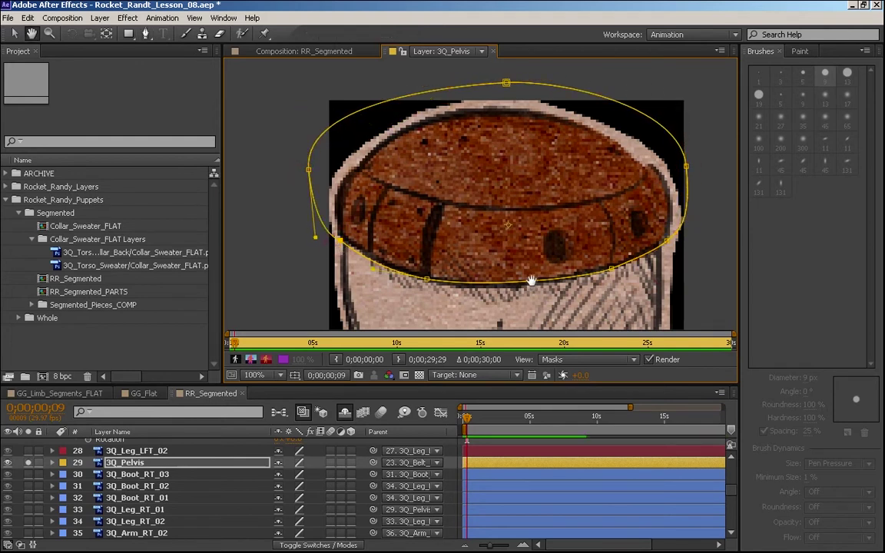
# Step: Set the mode of Mask 1 on 3Q_Pelvis to Subtract
pyautogui.moveTo(513, 278); pyautogui.dragTo(497, 224)
pyautogui.press('m')
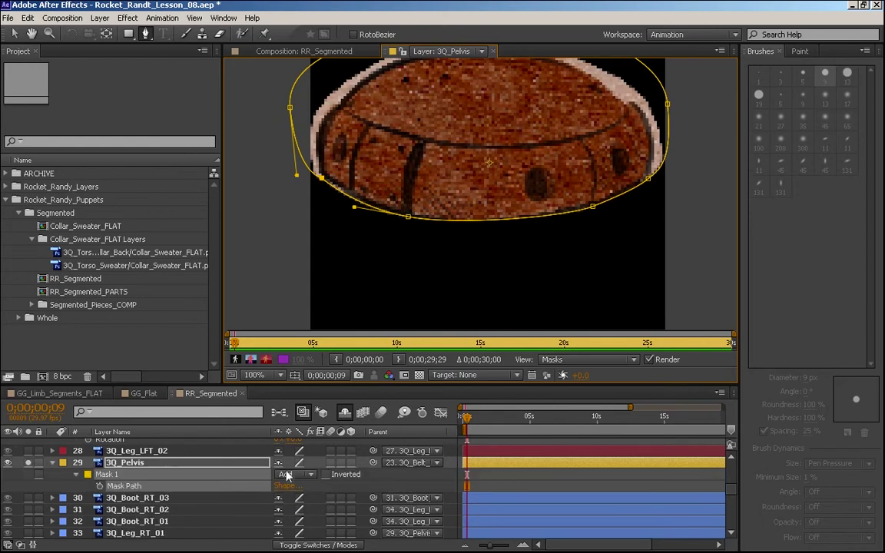
pyautogui.click(286, 474)
pyautogui.click(297, 415)
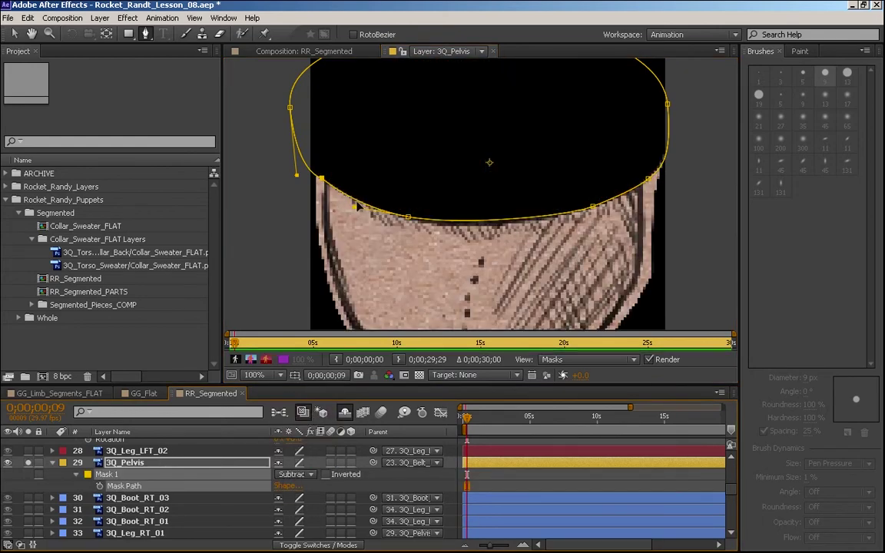
# Step: Nudge the mask's lower vertices slightly so the path follows the dark line beneath the removed waistband
pyautogui.press('v')
pyautogui.moveTo(407, 217)
pyautogui.mouseDown()
pyautogui.moveTo(417, 200)
pyautogui.moveTo(412, 214)
pyautogui.mouseUp()
pyautogui.moveTo(321, 178); pyautogui.dragTo(323, 178)
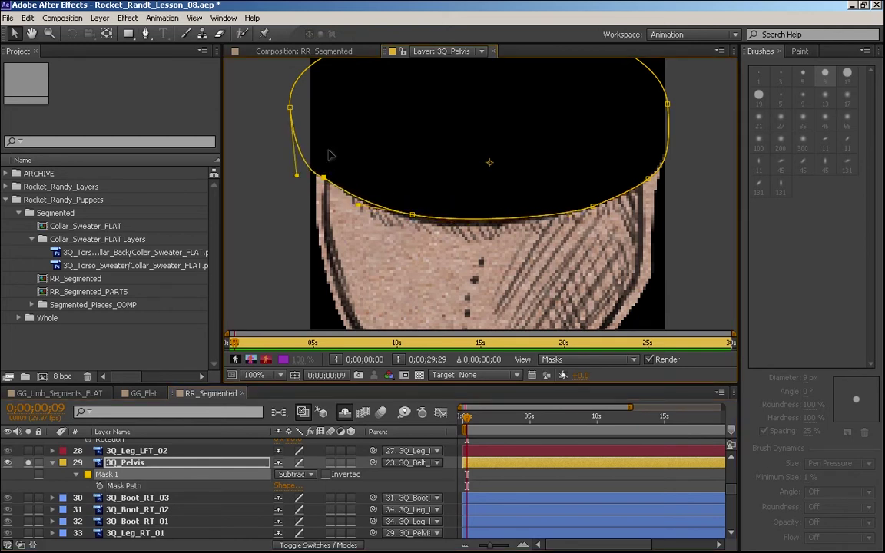
pyautogui.click(648, 179)
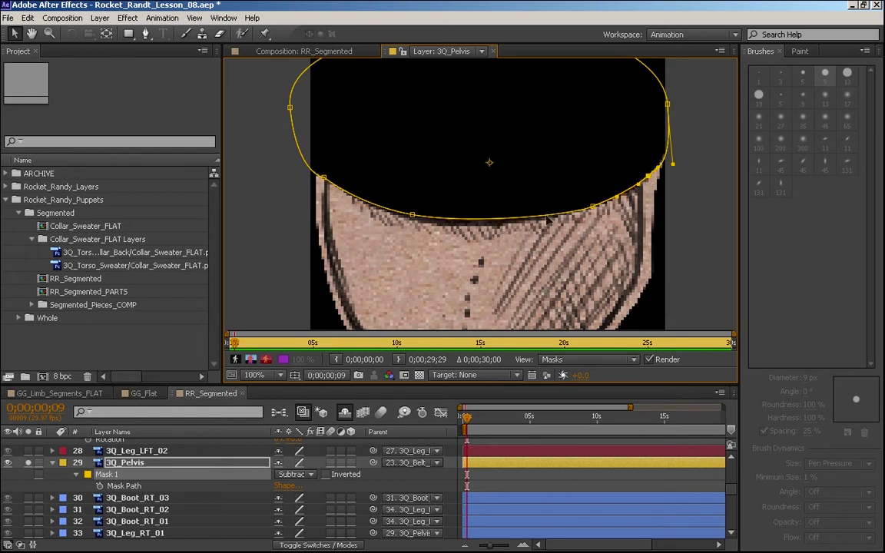
pyautogui.moveTo(597, 206); pyautogui.dragTo(593, 203)
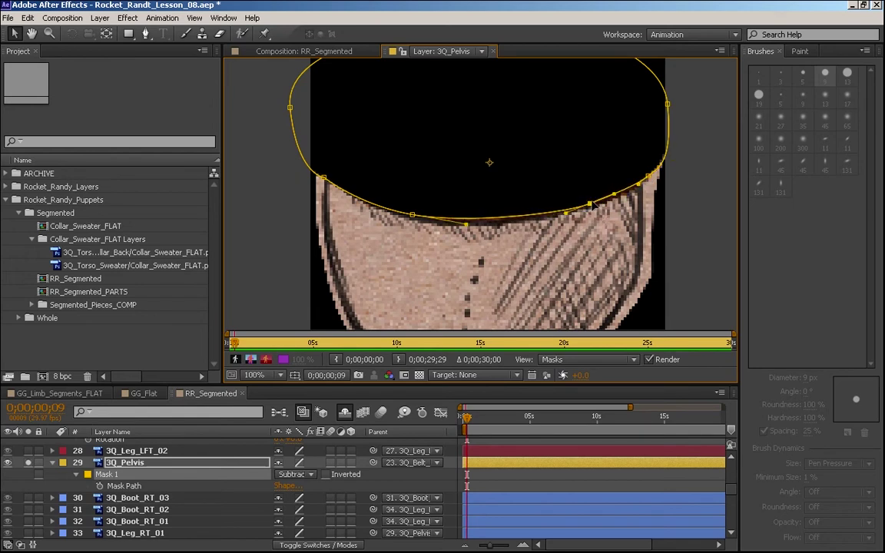
# Step: Reshape the mask's lower right corner so it dips outside the pelvis and trims the pale outline sticking out there
pyautogui.click(647, 178)
pyautogui.moveTo(674, 166); pyautogui.dragTo(670, 270)
pyautogui.hotkey('ctrl', 'z')
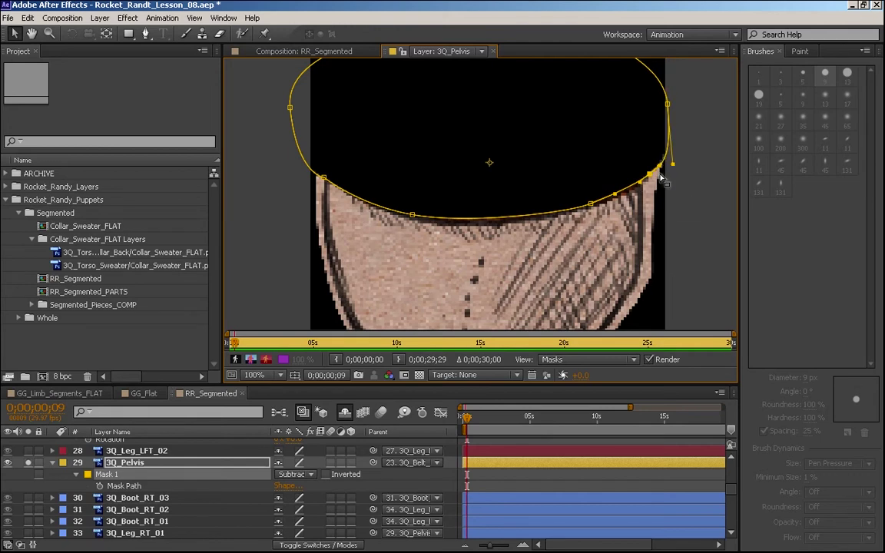
pyautogui.moveTo(650, 175); pyautogui.dragTo(674, 212)
# Step: Try reshaping the mask's lower left corner by moving its existing vertices, and undo those changes
pyautogui.click(322, 178)
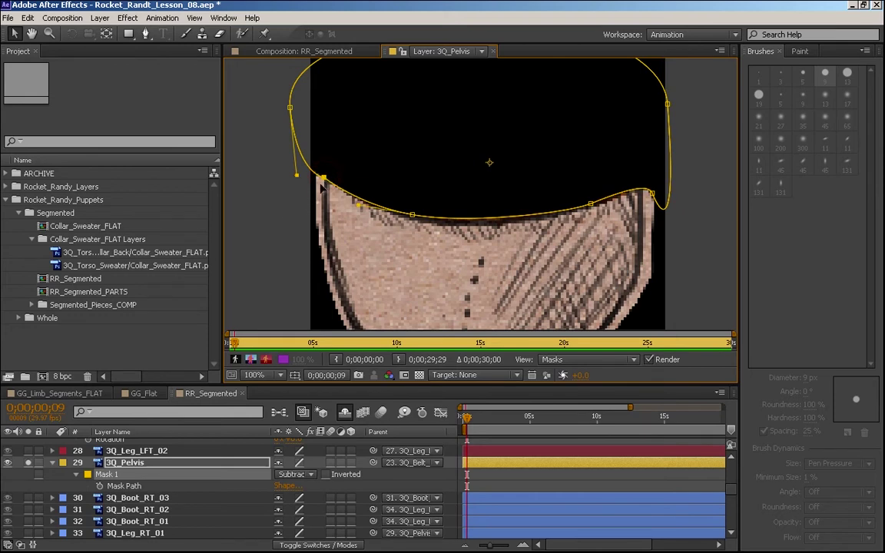
pyautogui.moveTo(323, 184); pyautogui.dragTo(311, 214)
pyautogui.click(413, 216)
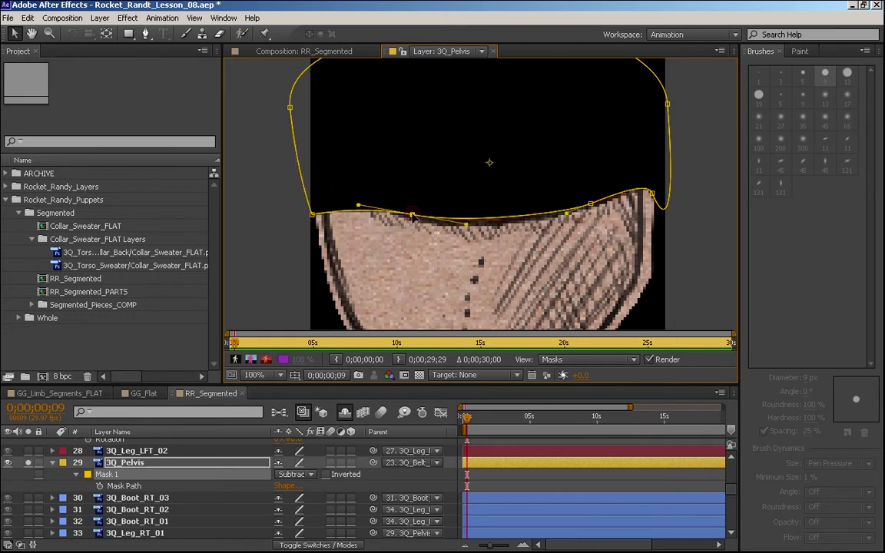
pyautogui.moveTo(412, 219); pyautogui.dragTo(355, 178)
pyautogui.hotkey('ctrl', 'z')
pyautogui.hotkey('ctrl', 'z')
pyautogui.hotkey('ctrl', 'z')
pyautogui.hotkey('ctrl', 'z')
pyautogui.hotkey('ctrl', 'z')
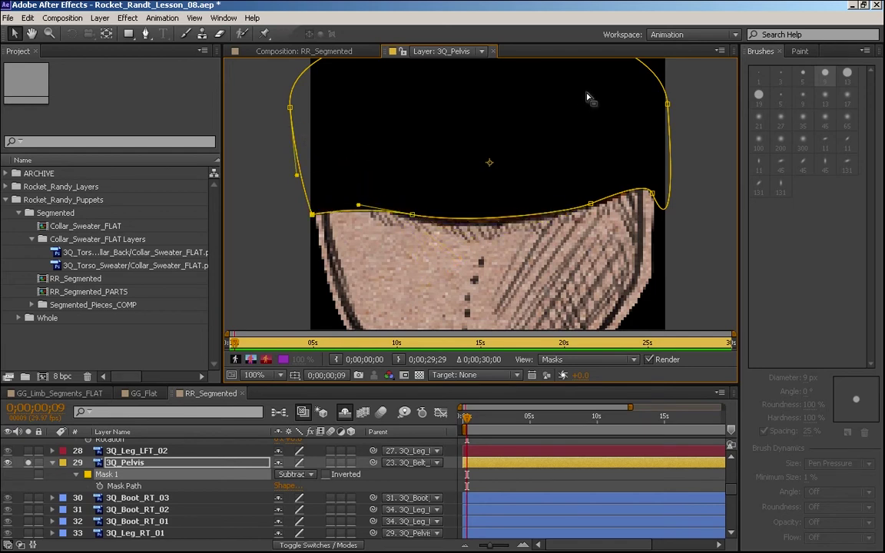
# Step: Add a vertex near the mask's lower left corner, pull the corner down outside the pelvis outline and close the layer view
pyautogui.click(145, 36)
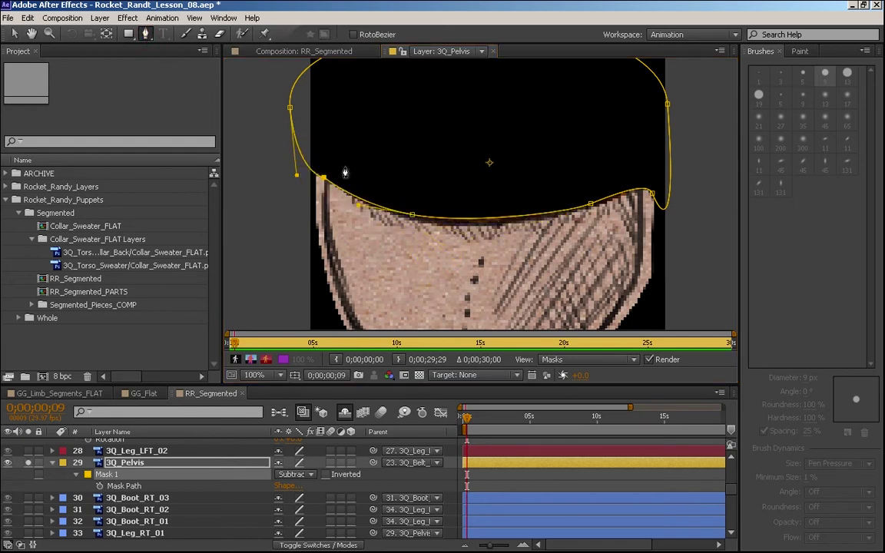
pyautogui.click(340, 192)
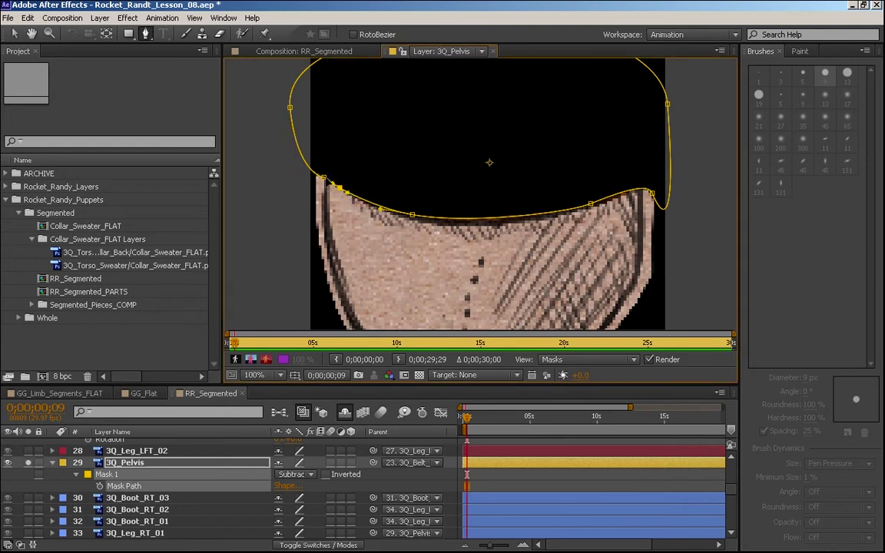
pyautogui.press('v')
pyautogui.moveTo(323, 178)
pyautogui.mouseDown()
pyautogui.moveTo(294, 225)
pyautogui.moveTo(327, 176)
pyautogui.mouseUp()
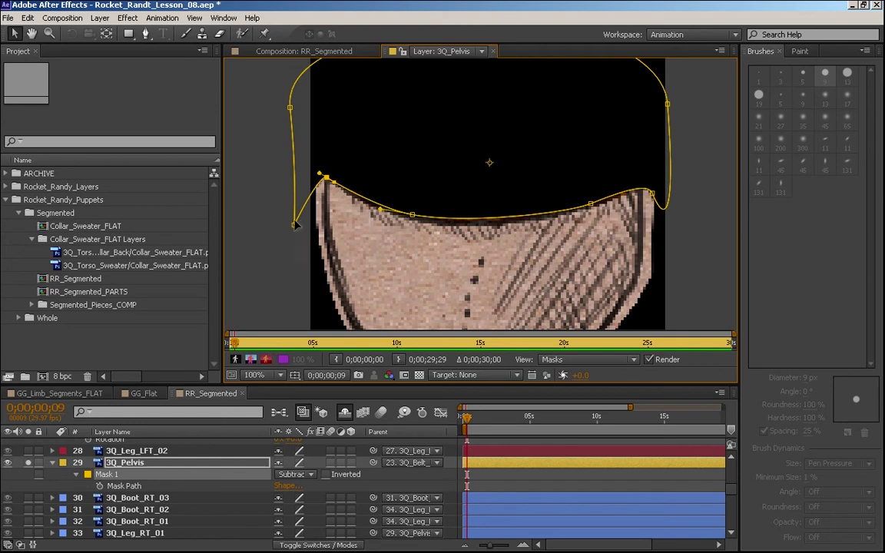
pyautogui.moveTo(294, 225); pyautogui.dragTo(306, 224)
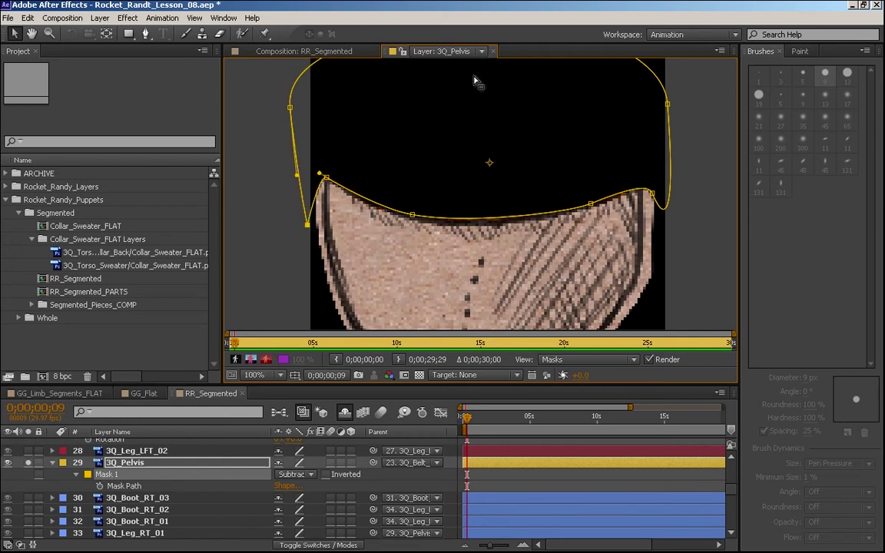
pyautogui.click(492, 51)
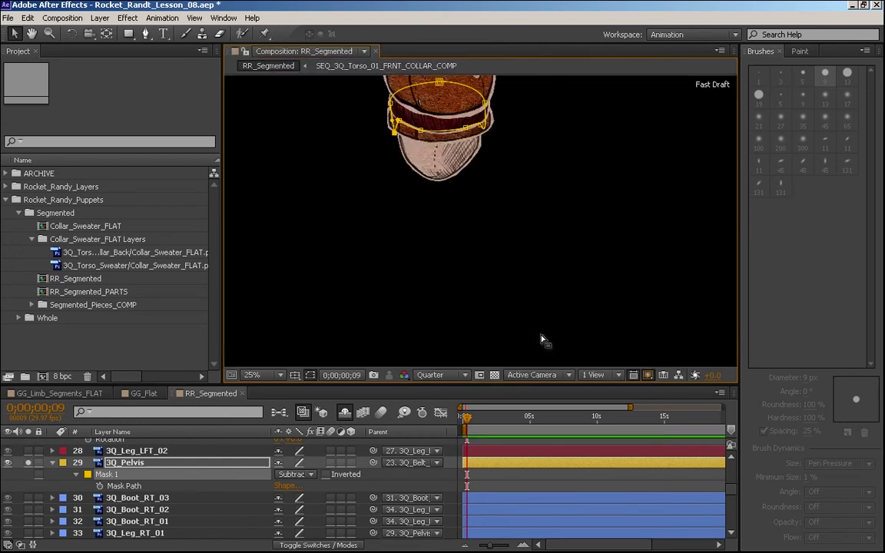
# Step: Widen 3Q_Pelvis to a horizontal scale of 119% without constraining proportions, and set its X position to 313.5
pyautogui.click(162, 459)
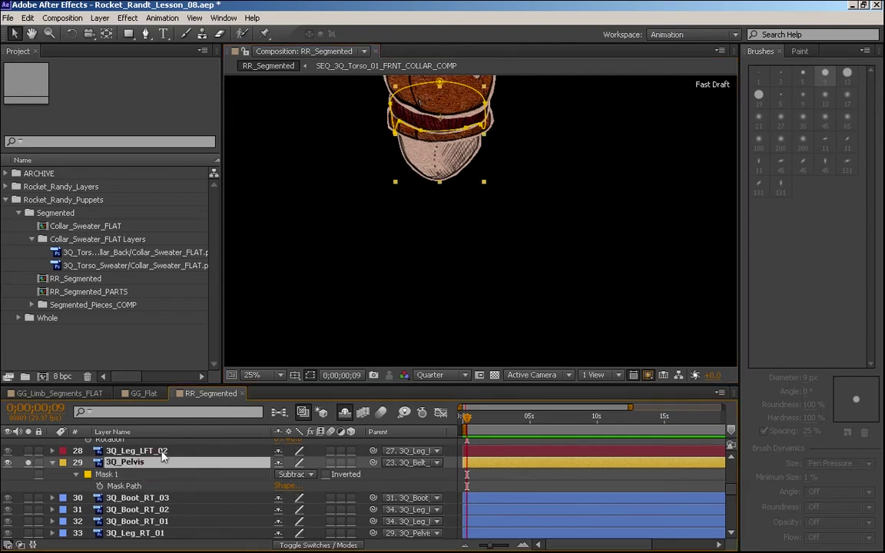
pyautogui.press('s')
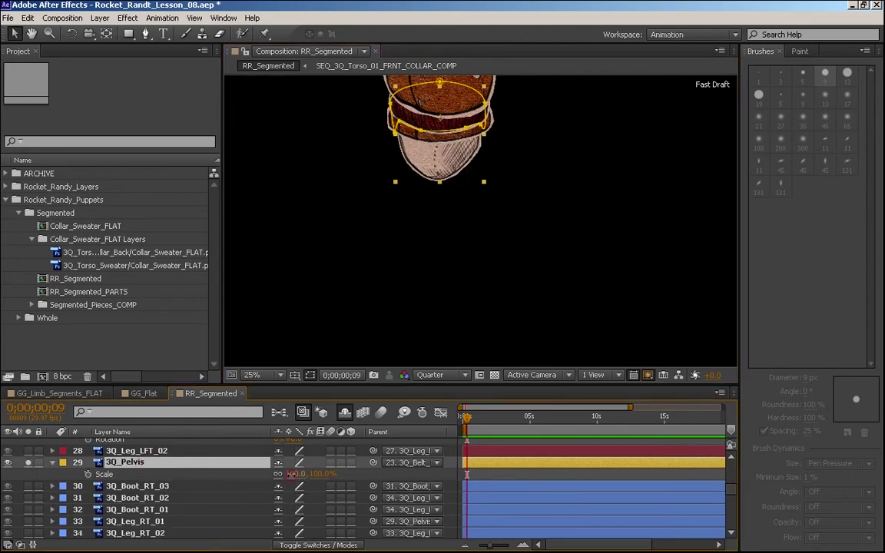
pyautogui.moveTo(291, 474); pyautogui.dragTo(311, 480)
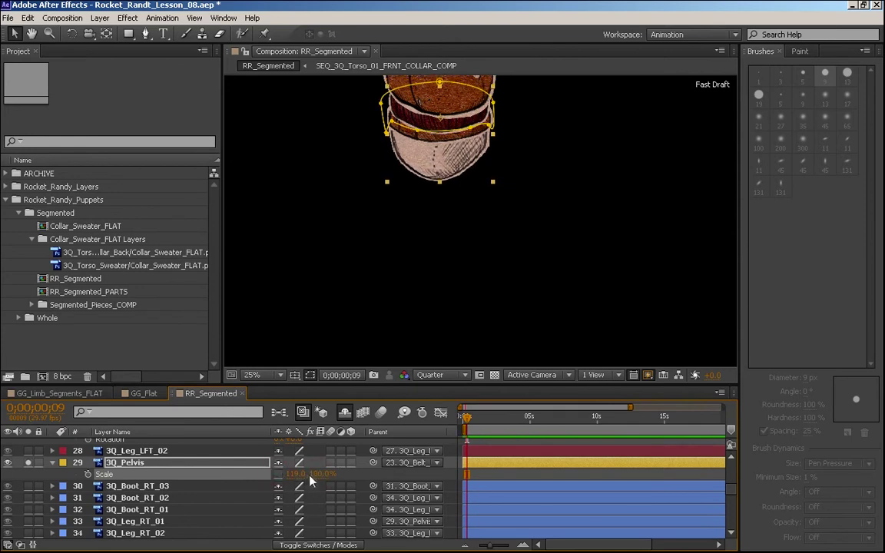
pyautogui.click(199, 464)
pyautogui.moveTo(284, 479); pyautogui.dragTo(290, 478)
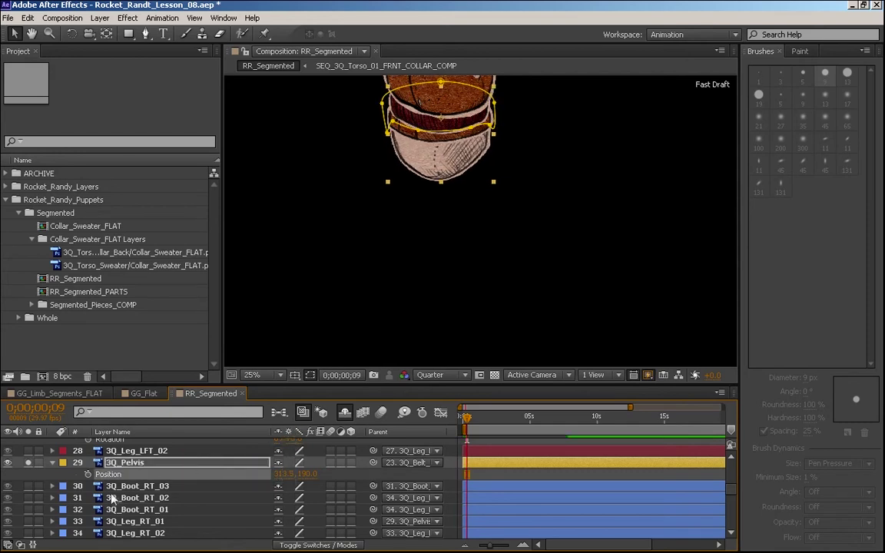
# Step: Test-rotate 3Q_Pelvis beneath the belt and undo the rotation
pyautogui.click(184, 463)
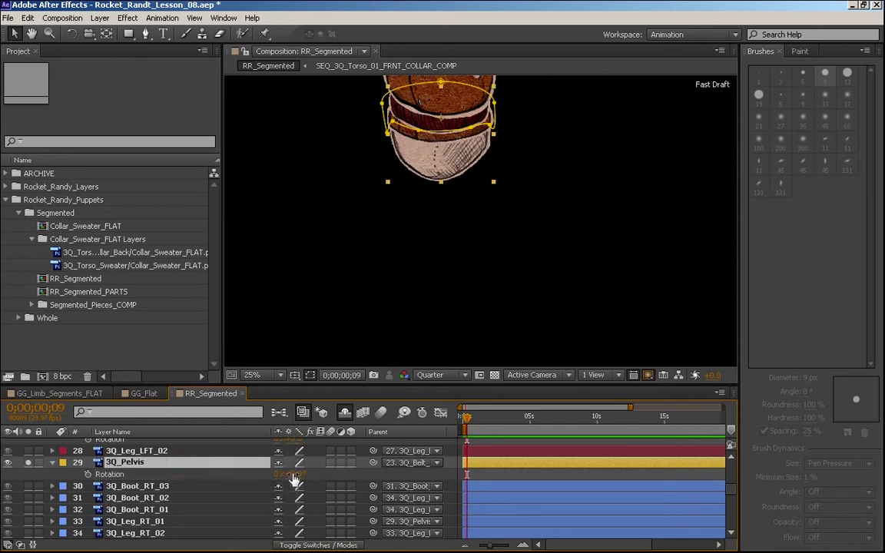
pyautogui.moveTo(295, 479)
pyautogui.mouseDown()
pyautogui.moveTo(304, 479)
pyautogui.moveTo(281, 477)
pyautogui.mouseUp()
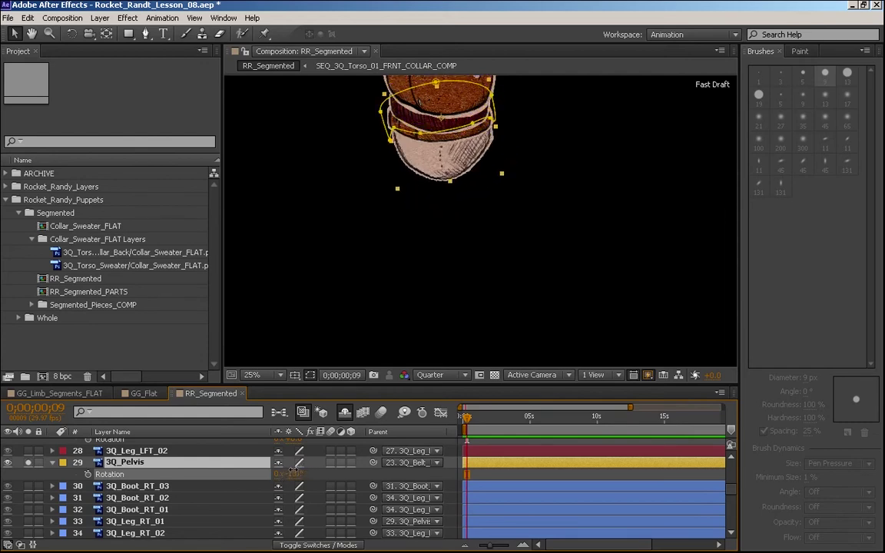
pyautogui.hotkey('ctrl', 'z')
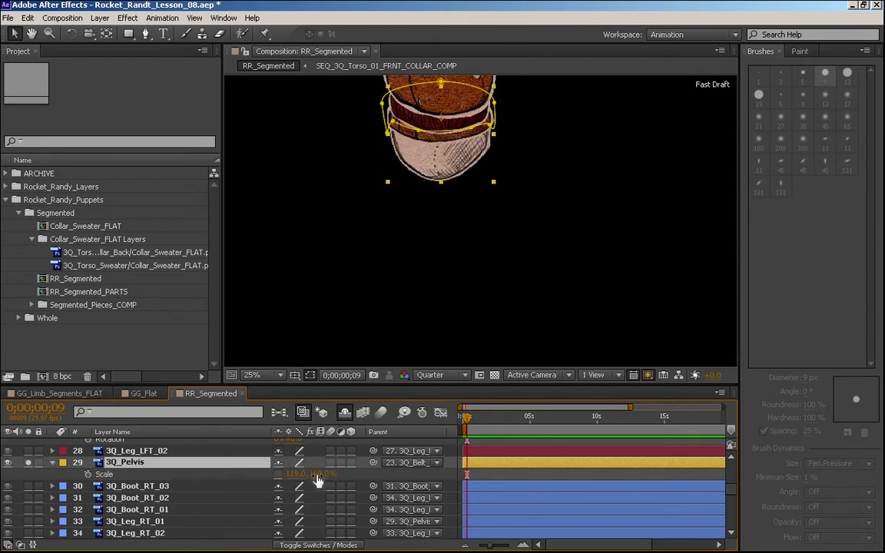
# Step: Stretch 3Q_Pelvis slightly in height and set its anchor point to 258.5, 205.0
pyautogui.moveTo(317, 474); pyautogui.dragTo(326, 473)
pyautogui.press('a')
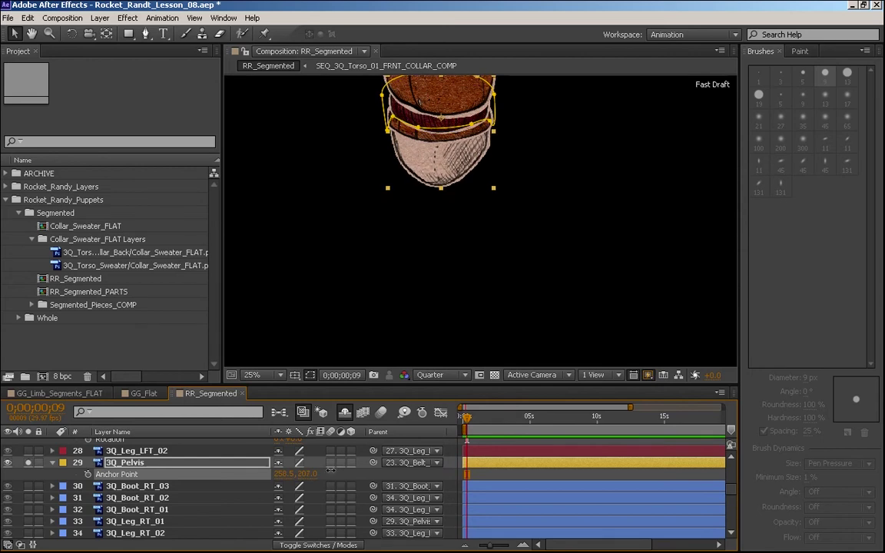
pyautogui.press('w')
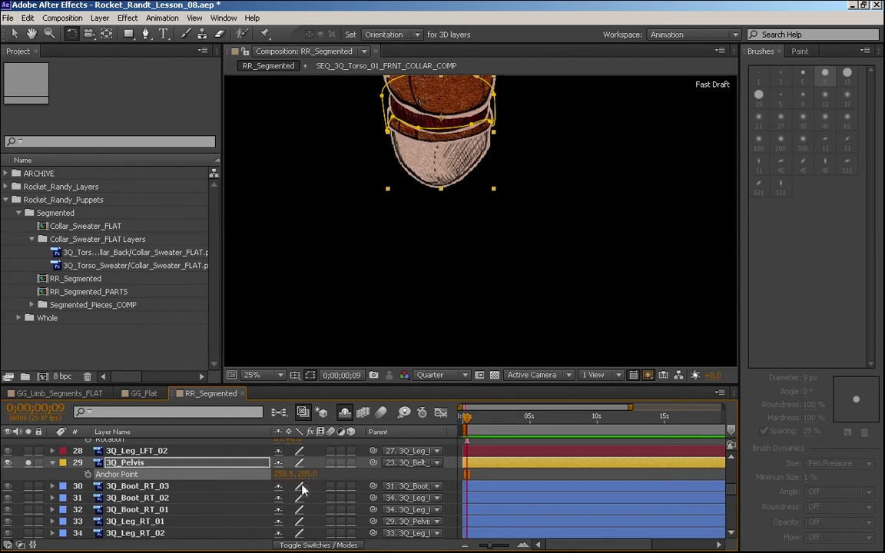
# Step: Test the hip swing by rotating 3Q_Pelvis to about -11°, and reset its rotation to 0°
pyautogui.press('r')
pyautogui.moveTo(281, 474)
pyautogui.mouseDown()
pyautogui.moveTo(294, 474)
pyautogui.moveTo(285, 474)
pyautogui.mouseUp()
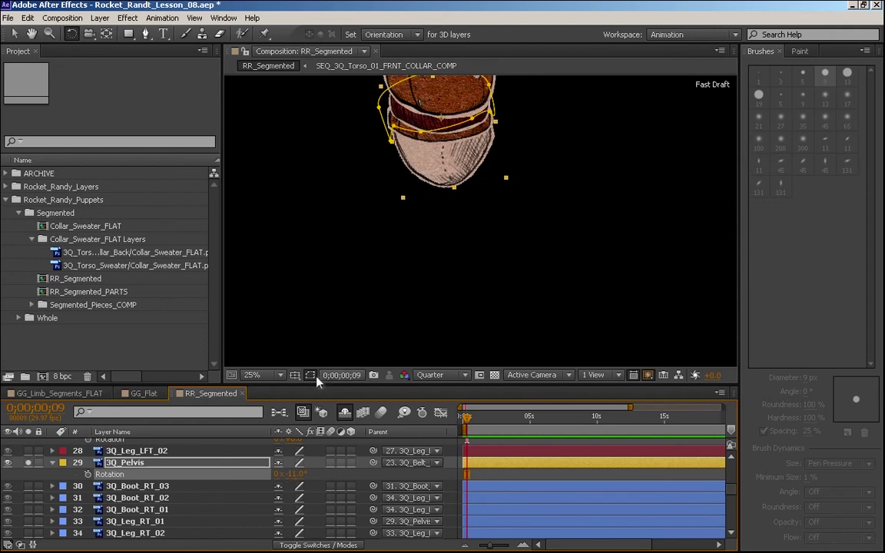
pyautogui.click(293, 475)
pyautogui.press('Return')
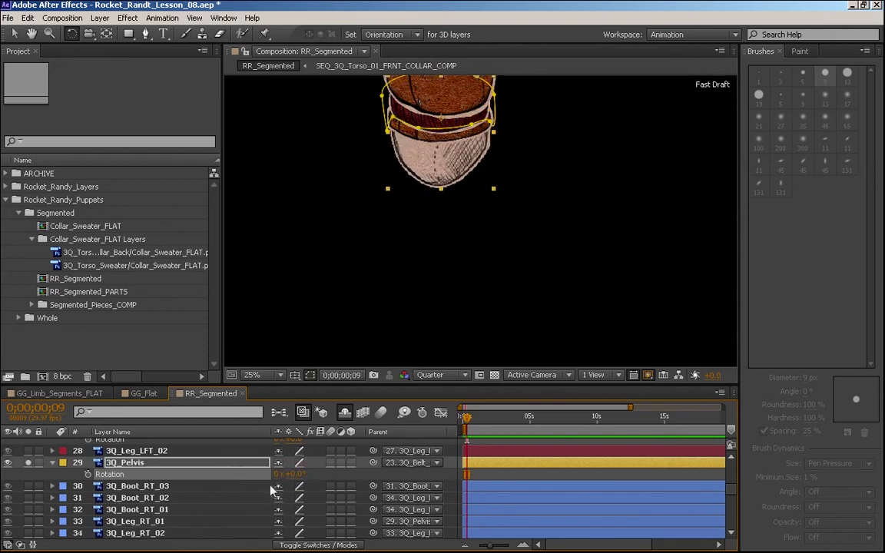
# Step: Turn off solo on 3Q_Pelvis and 3Q_Belt_CENTER to show the whole puppet
pyautogui.click(29, 463)
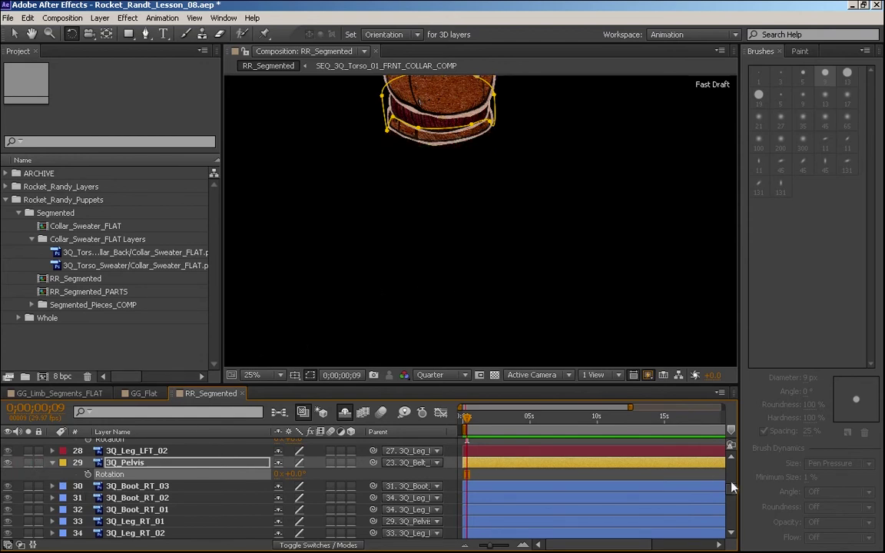
pyautogui.scroll(3, 722, 484)
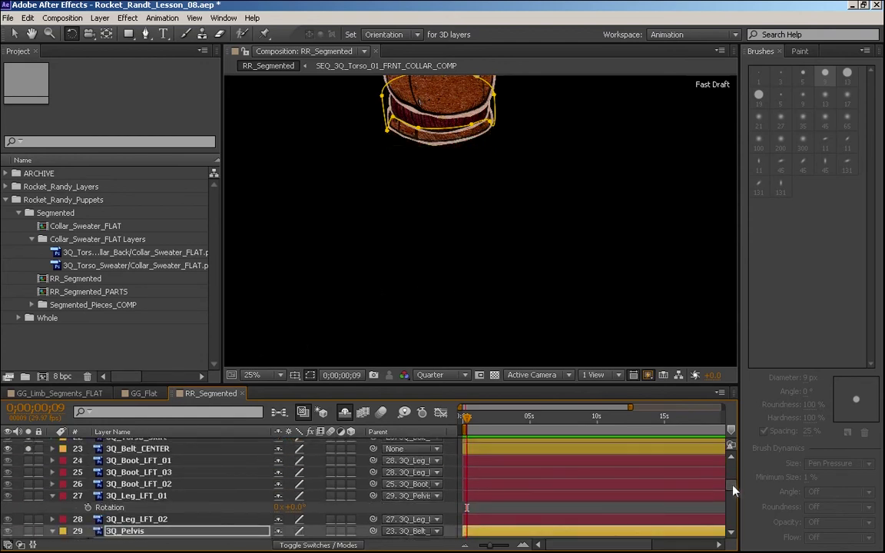
pyautogui.scroll(3, 733, 490)
pyautogui.click(28, 491)
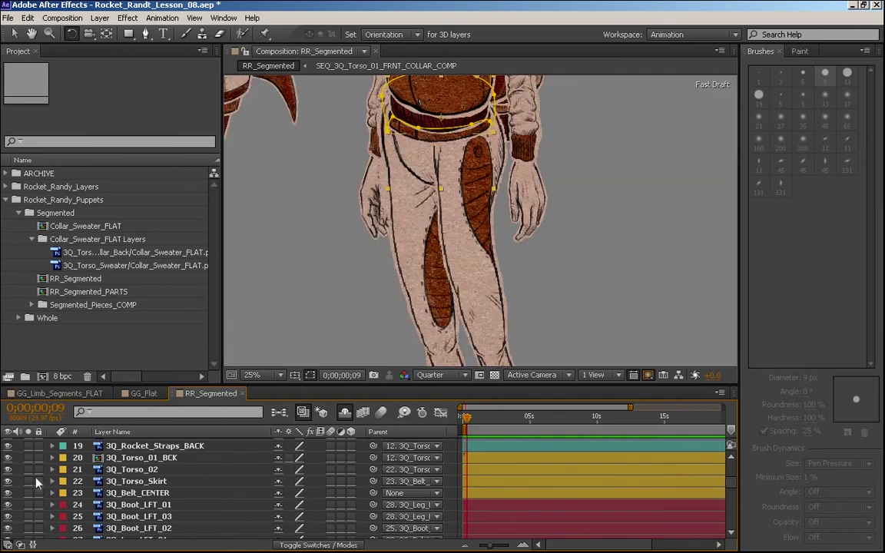
# Step: Test-rotate 3Q_Leg_LFT_01, swing 3Q_Pelvis to about 26°, and undo the rotation
pyautogui.moveTo(489, 286); pyautogui.dragTo(435, 288)
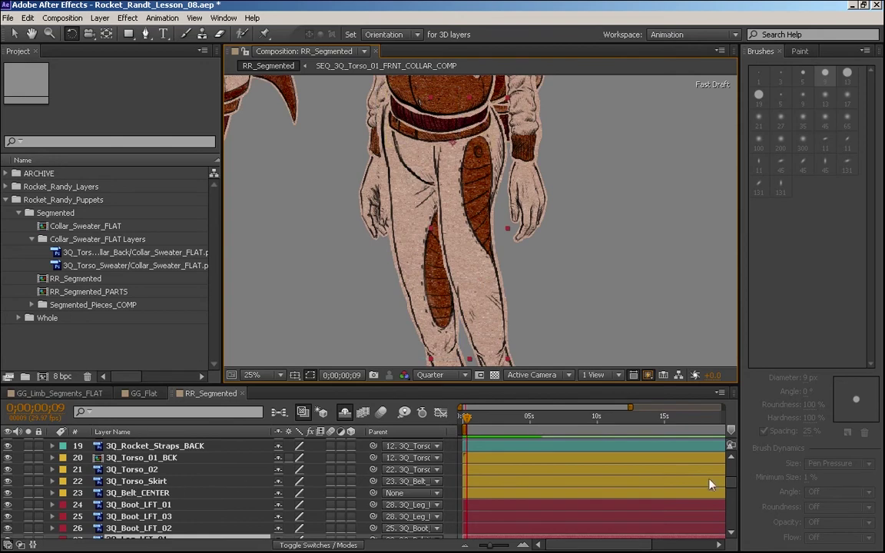
pyautogui.scroll(-3, 732, 499)
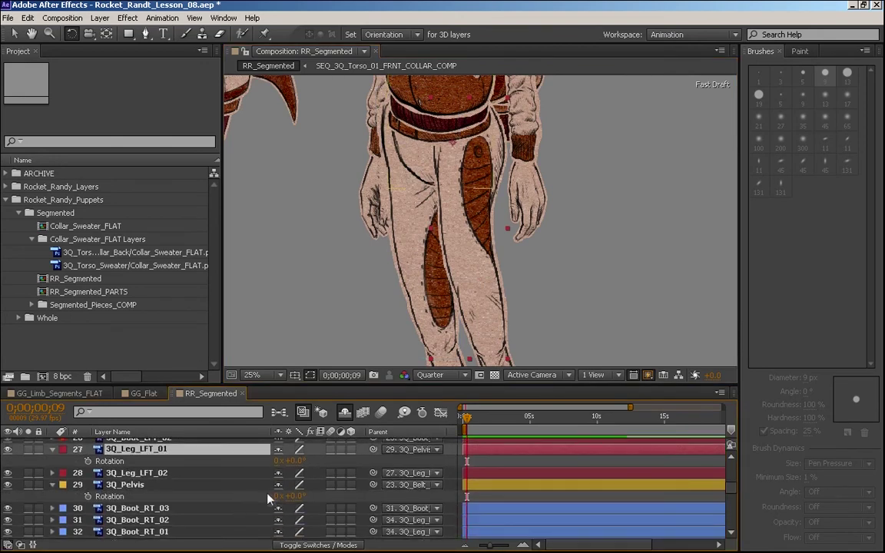
pyautogui.moveTo(294, 495); pyautogui.dragTo(313, 496)
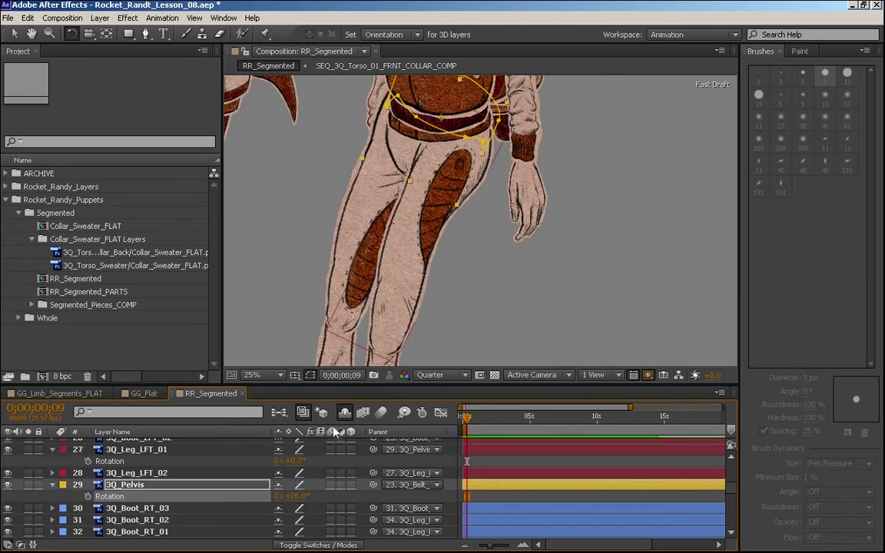
pyautogui.hotkey('ctrl', 'z')
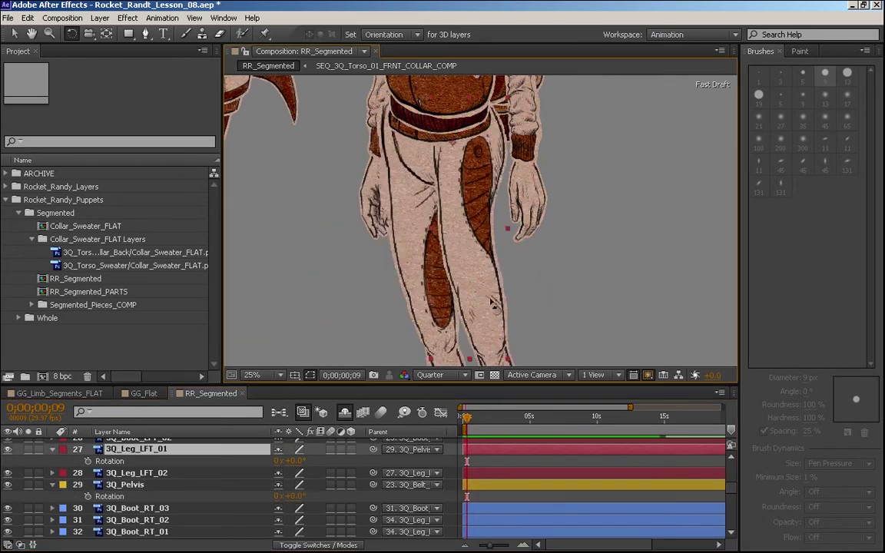
# Step: Rotate 3Q_Leg_LFT_01 to about 63° and open its layer view at the top of the thigh
pyautogui.moveTo(493, 298); pyautogui.dragTo(340, 234)
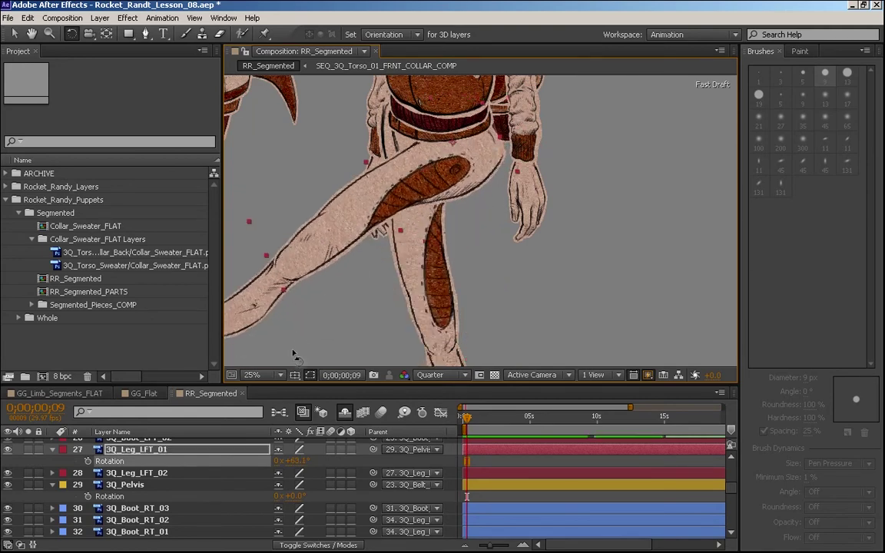
pyautogui.press('v')
pyautogui.doubleClick(163, 457)
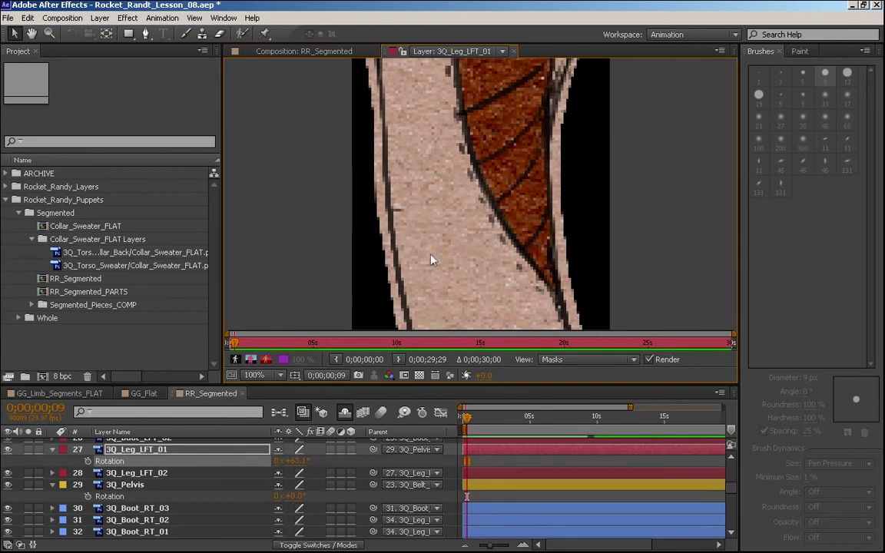
pyautogui.press('h')
pyautogui.moveTo(387, 228); pyautogui.dragTo(493, 290)
pyautogui.press('v')
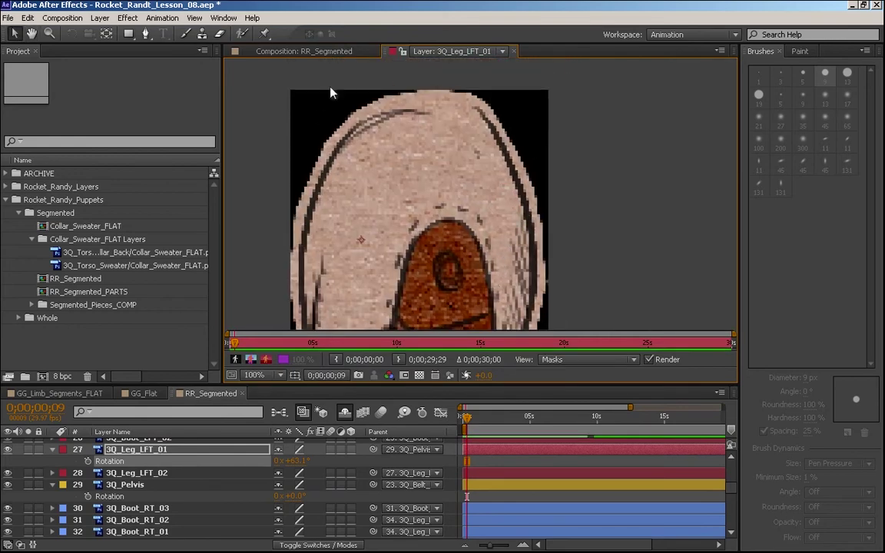
# Step: Trace a curved mask edge with the Pen tool just inside the rounded top outline of 3Q_Leg_LFT_01, from one side to the other
pyautogui.press('h')
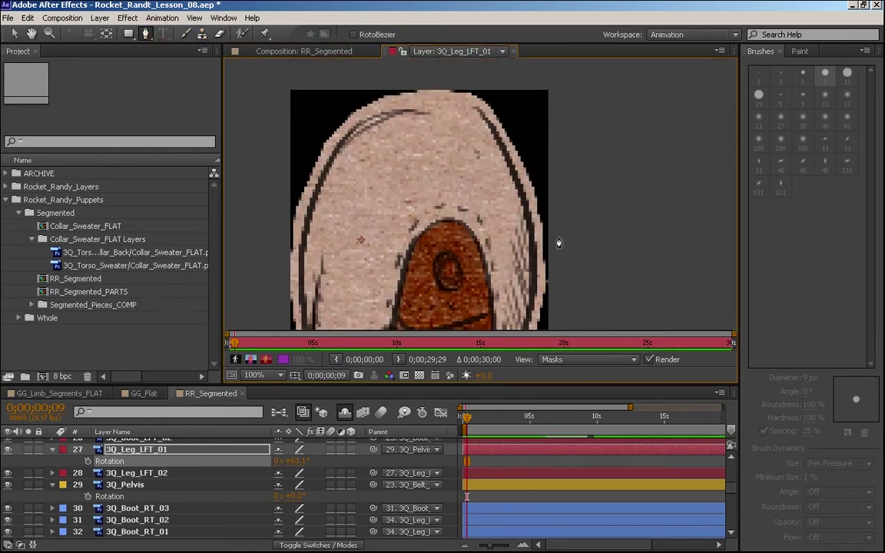
pyautogui.moveTo(545, 201)
pyautogui.mouseDown()
pyautogui.moveTo(559, 191)
pyautogui.moveTo(545, 186)
pyautogui.mouseUp()
pyautogui.press('g')
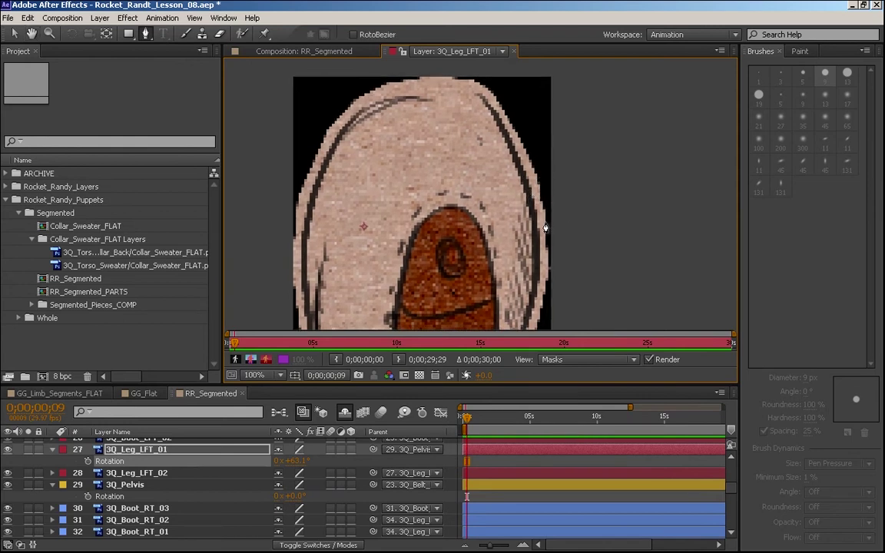
pyautogui.click(546, 223)
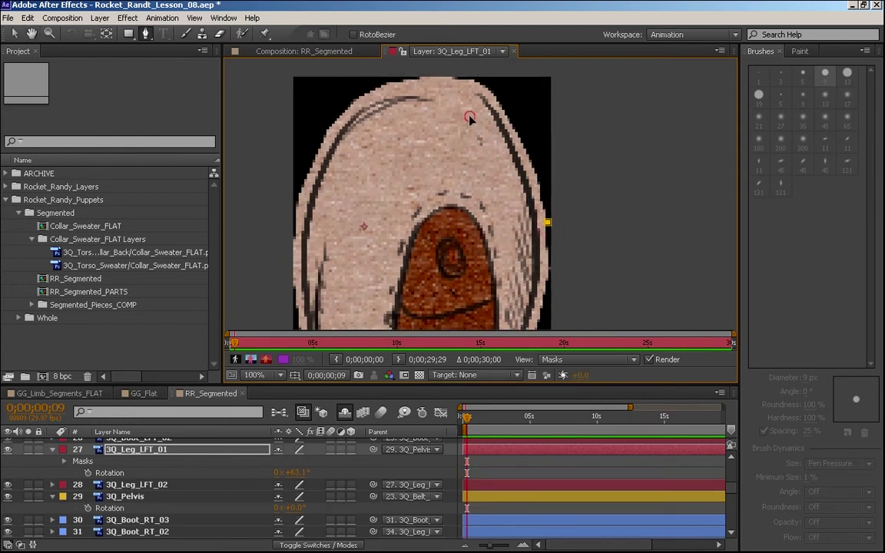
pyautogui.moveTo(469, 117); pyautogui.dragTo(400, 96)
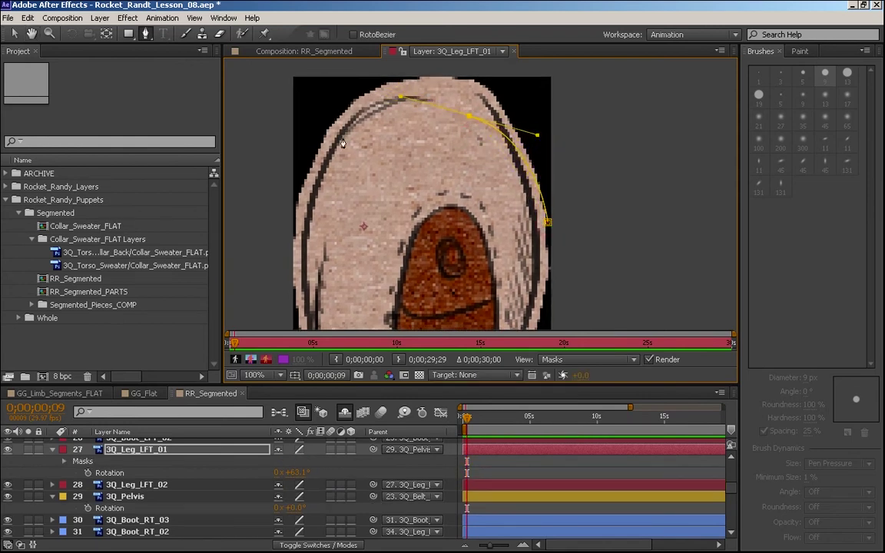
pyautogui.moveTo(320, 181); pyautogui.dragTo(300, 247)
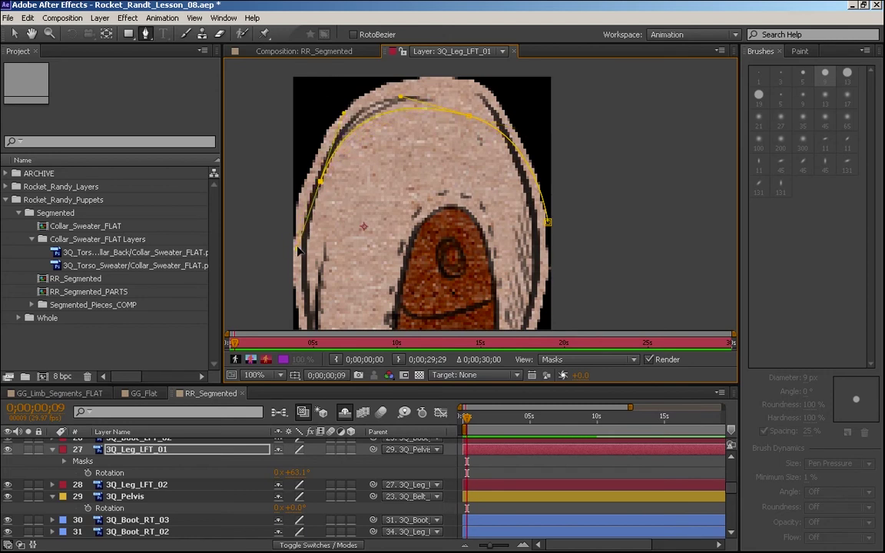
pyautogui.moveTo(294, 290); pyautogui.dragTo(349, 327)
# Step: Close the mask path outside and above the top of 3Q_Leg_LFT_01, and move its starting point slightly beyond the thigh's edge
pyautogui.moveTo(369, 221); pyautogui.dragTo(325, 302)
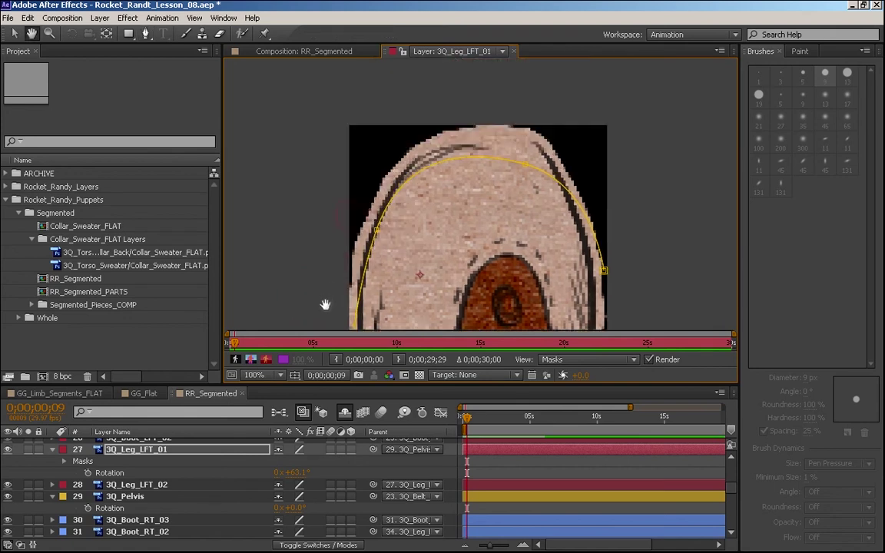
pyautogui.click(292, 96)
pyautogui.click(608, 92)
pyautogui.moveTo(662, 225); pyautogui.dragTo(663, 191)
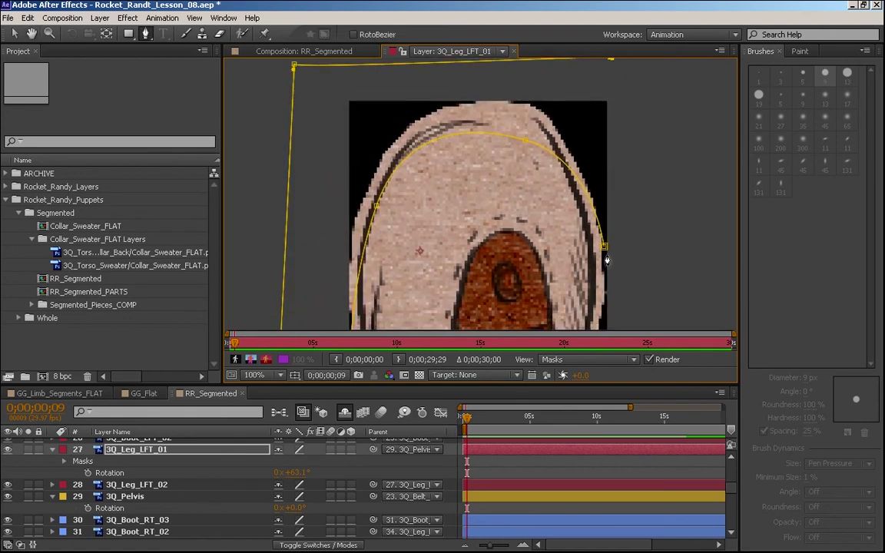
pyautogui.click(603, 246)
pyautogui.moveTo(646, 250); pyautogui.dragTo(622, 256)
pyautogui.press('v')
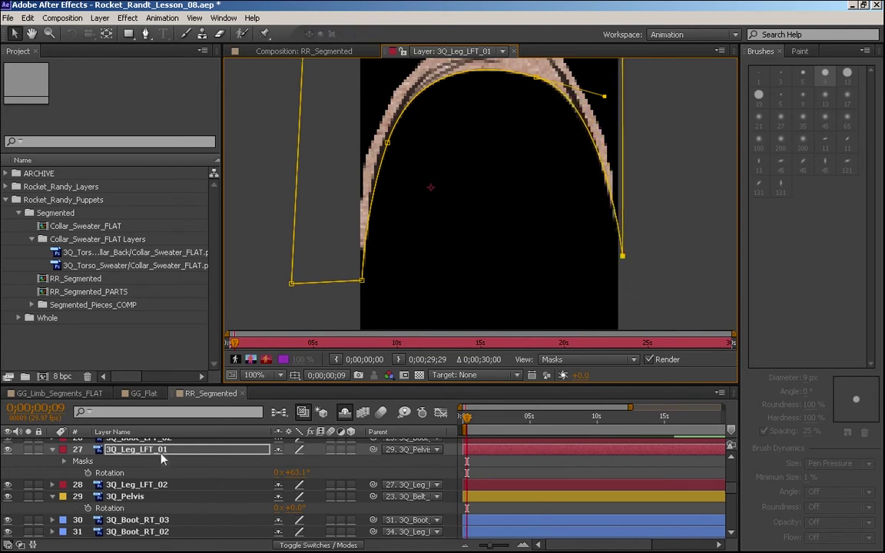
# Step: Set Mask 1 on 3Q_Leg_LFT_01 to Subtract and return to the RR_Segmented composition view
pyautogui.press('m')
pyautogui.click(292, 461)
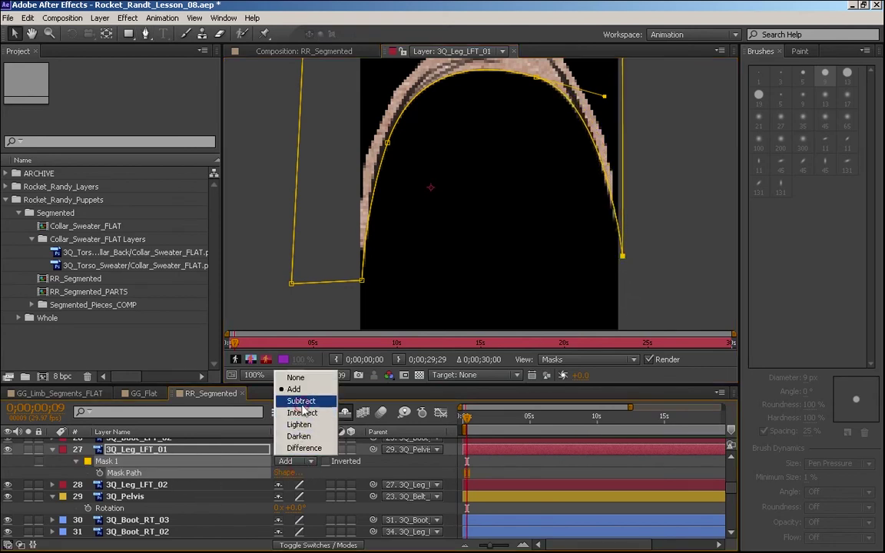
pyautogui.click(296, 399)
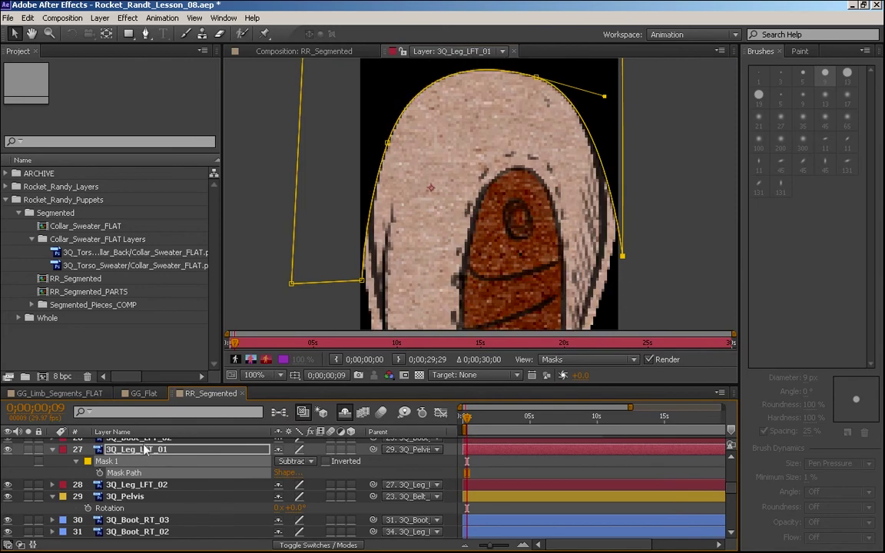
pyautogui.click(513, 52)
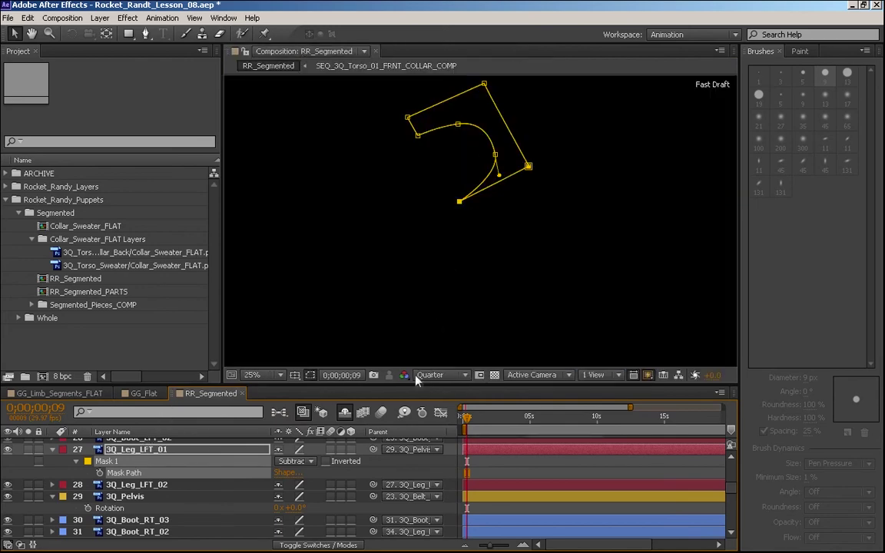
# Step: Adjust the Mask 1 point at the outer hip of 3Q_Leg_LFT_01 slightly inward to trim the remaining outline
pyautogui.click(152, 485)
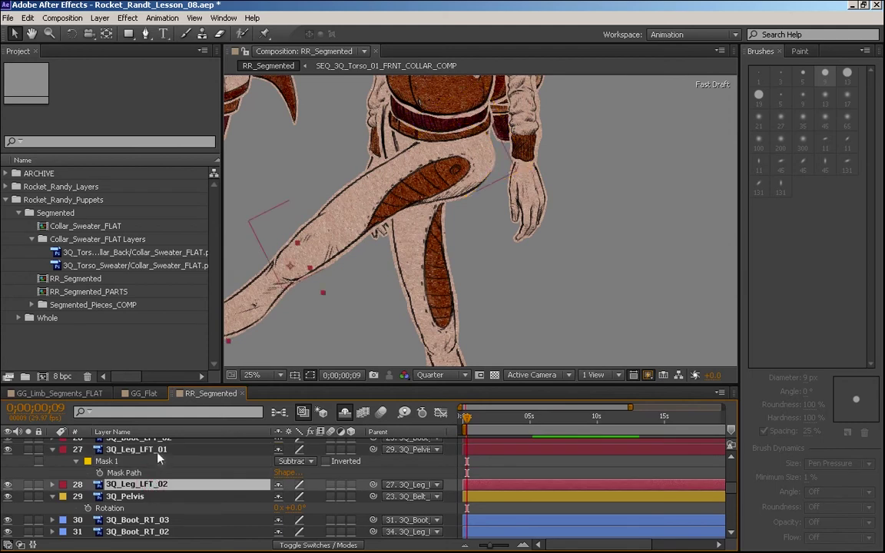
pyautogui.click(159, 452)
pyautogui.click(159, 486)
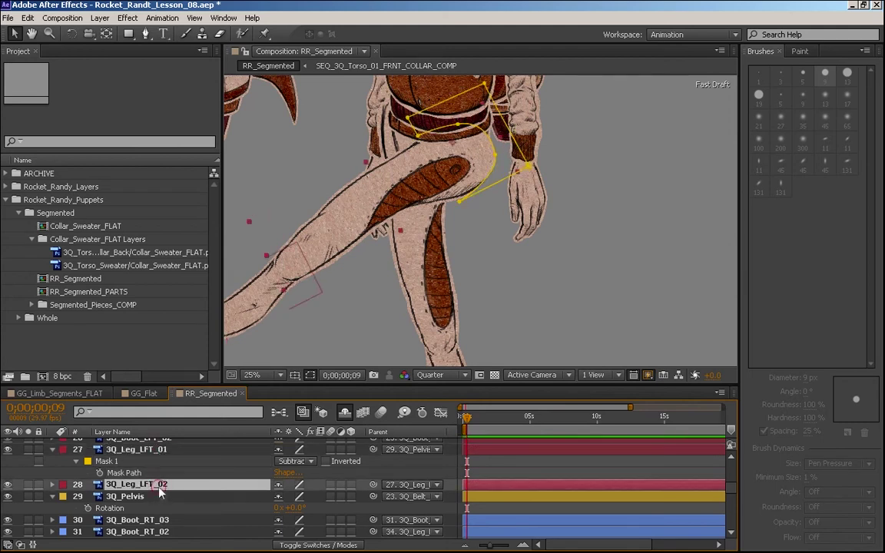
pyautogui.click(146, 450)
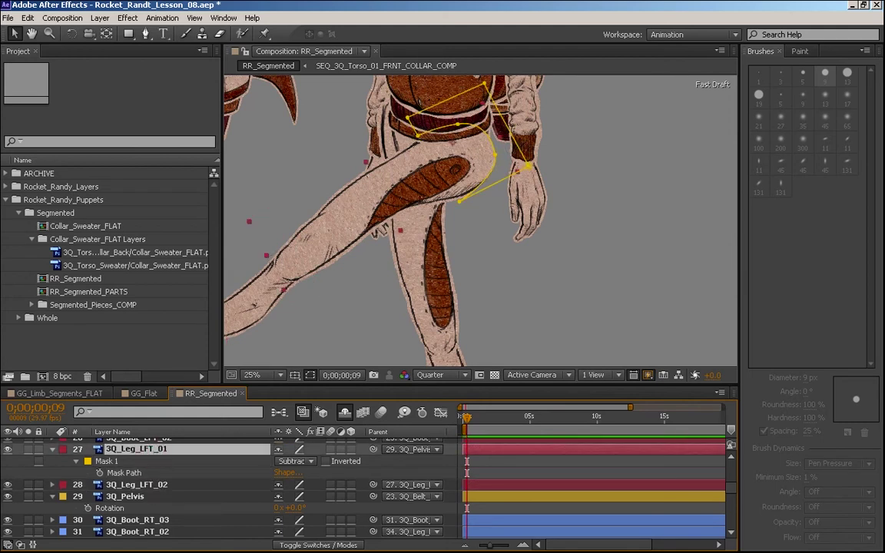
pyautogui.click(495, 155)
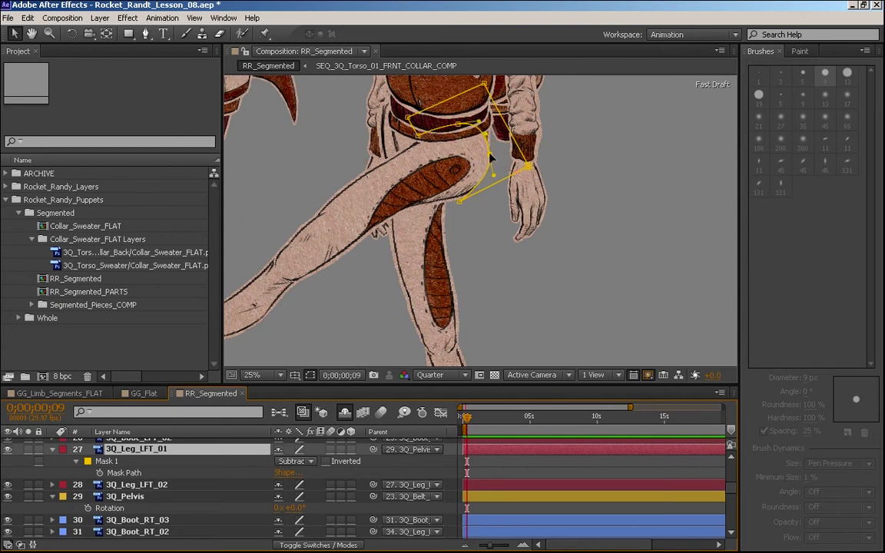
pyautogui.click(491, 158)
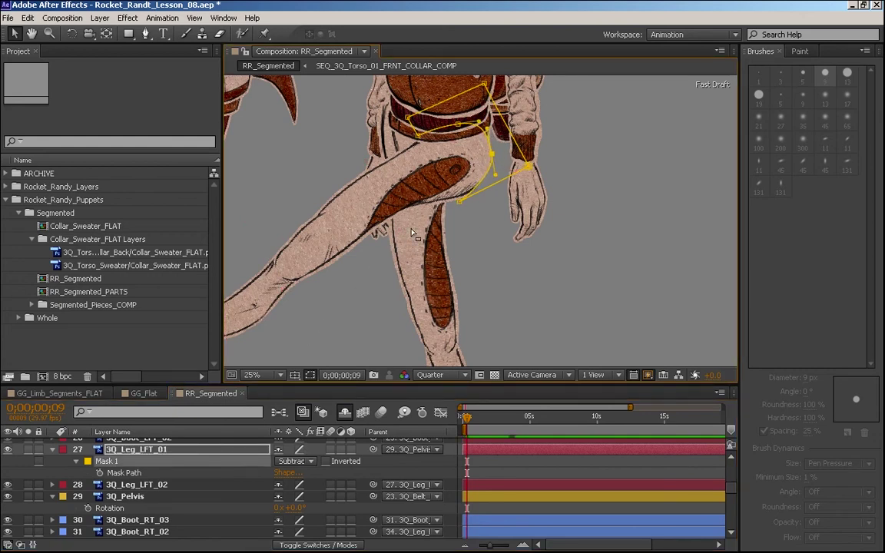
# Step: Test the masked left leg's swing and reset the rotation of 3Q_Leg_LFT_01 to 0°
pyautogui.press('w')
pyautogui.moveTo(322, 201); pyautogui.dragTo(494, 309)
pyautogui.hotkey('ctrl', 'z')
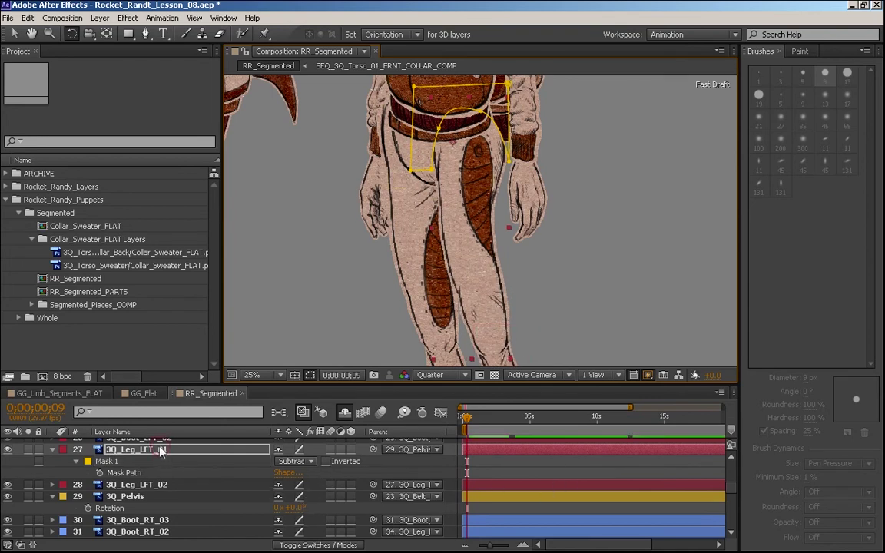
pyautogui.press('r')
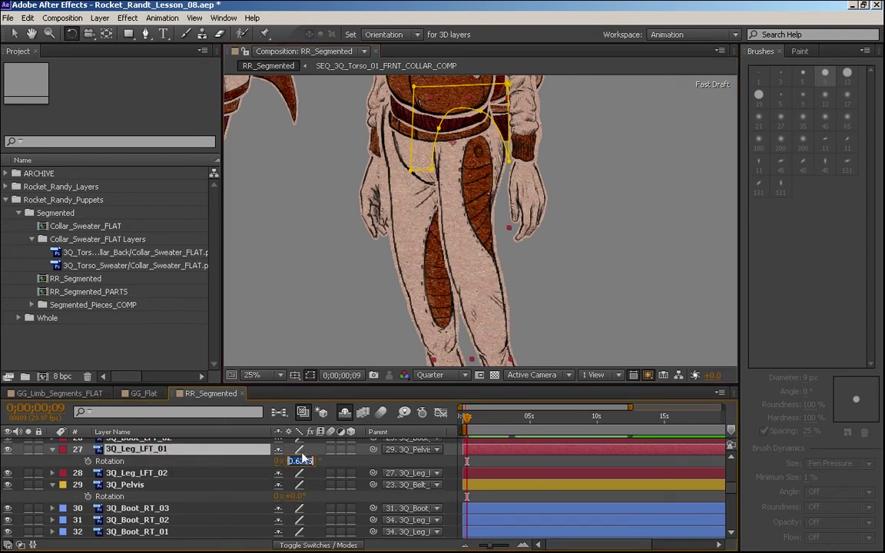
pyautogui.press('Return')
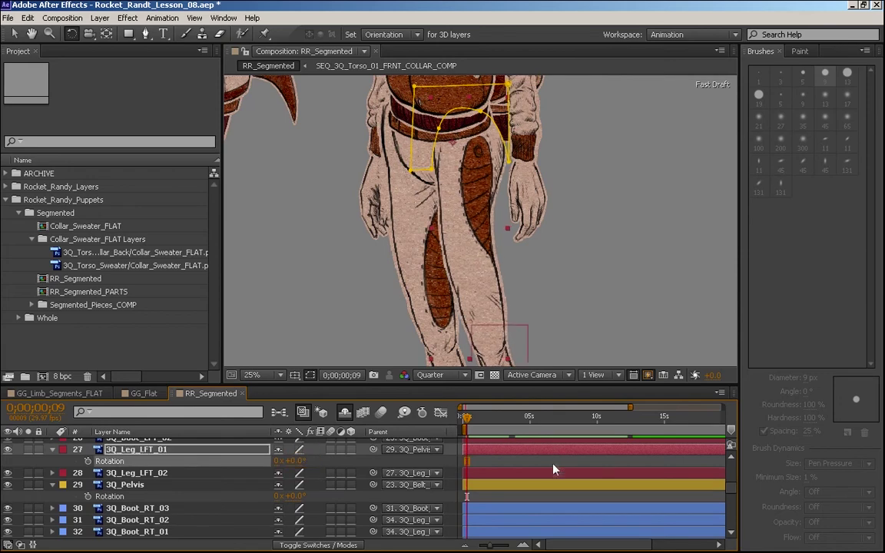
# Step: Move the current time to 0;00;01;06, test-rotate 3Q_Leg_RT_01, and shift the leg slightly inward toward the left leg
pyautogui.moveTo(497, 417); pyautogui.dragTo(478, 419)
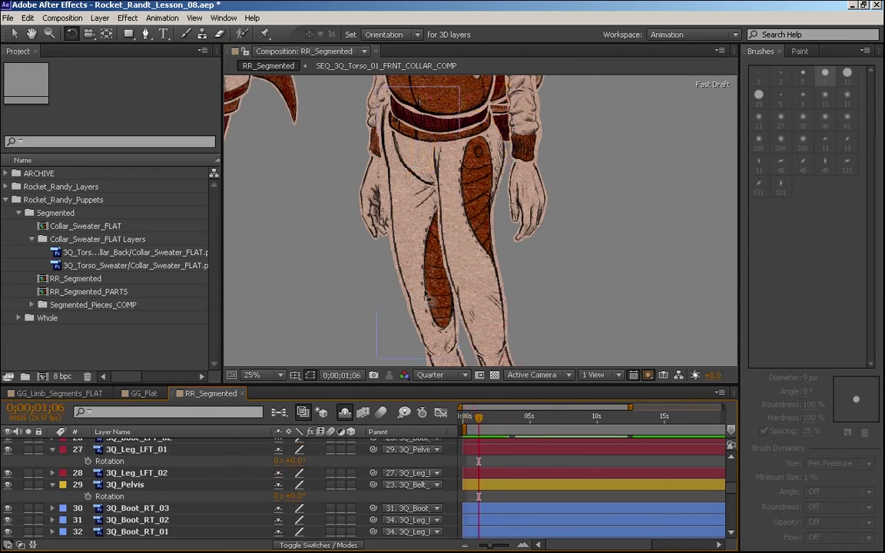
pyautogui.moveTo(428, 318); pyautogui.dragTo(518, 261)
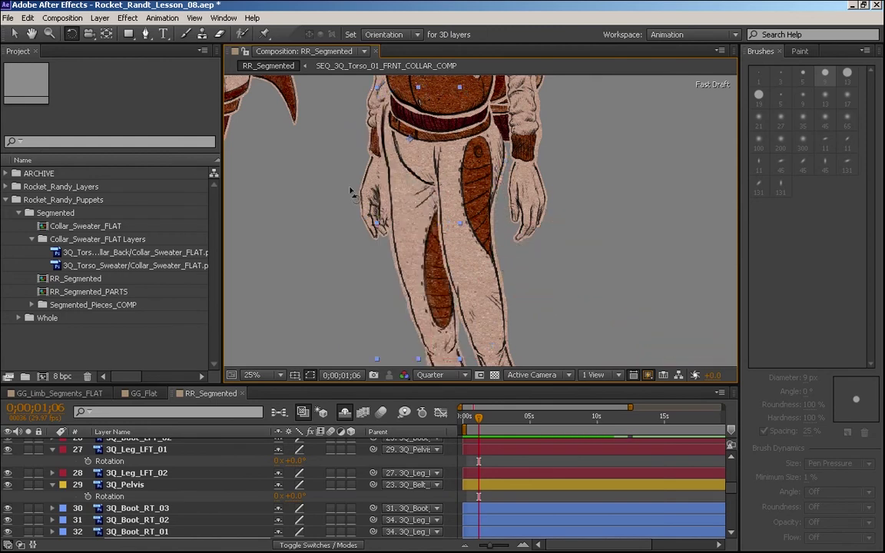
pyautogui.press('v')
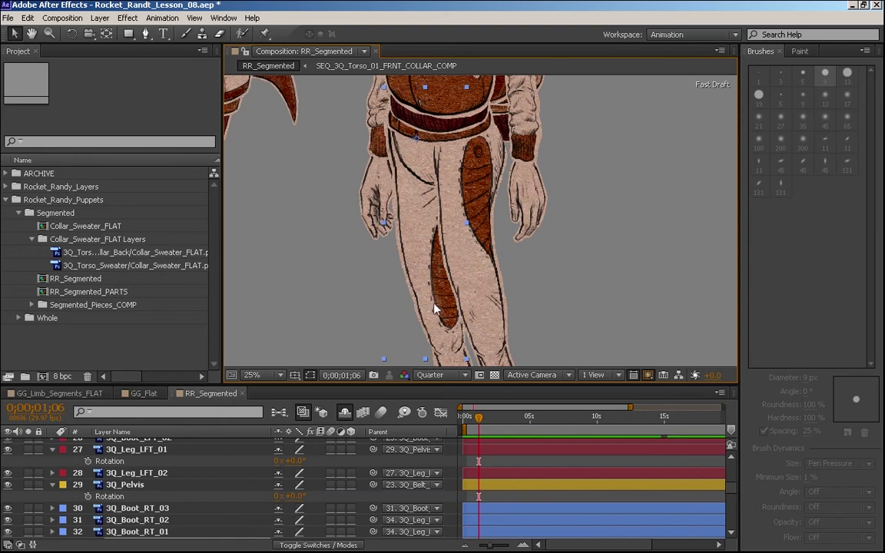
# Step: Swing 3Q_Leg_RT_01 across behind the left leg and open its layer view at the top of the thigh
pyautogui.press('w')
pyautogui.moveTo(391, 278); pyautogui.dragTo(436, 173)
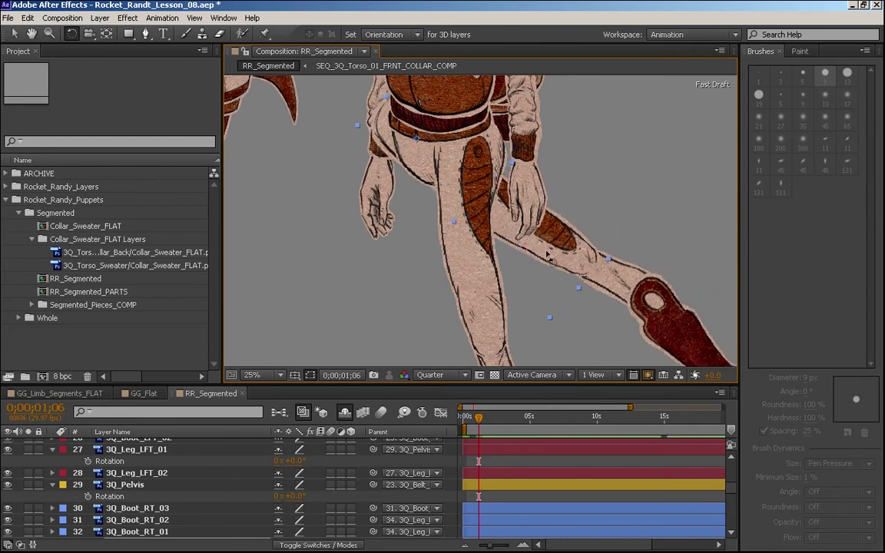
pyautogui.press('v')
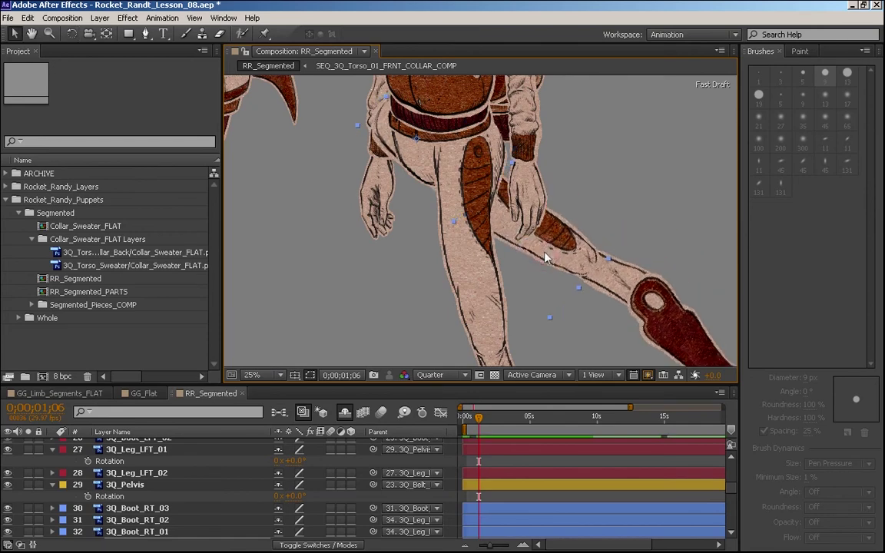
pyautogui.doubleClick(488, 226)
pyautogui.moveTo(440, 167); pyautogui.dragTo(423, 330)
pyautogui.moveTo(448, 183); pyautogui.dragTo(433, 300)
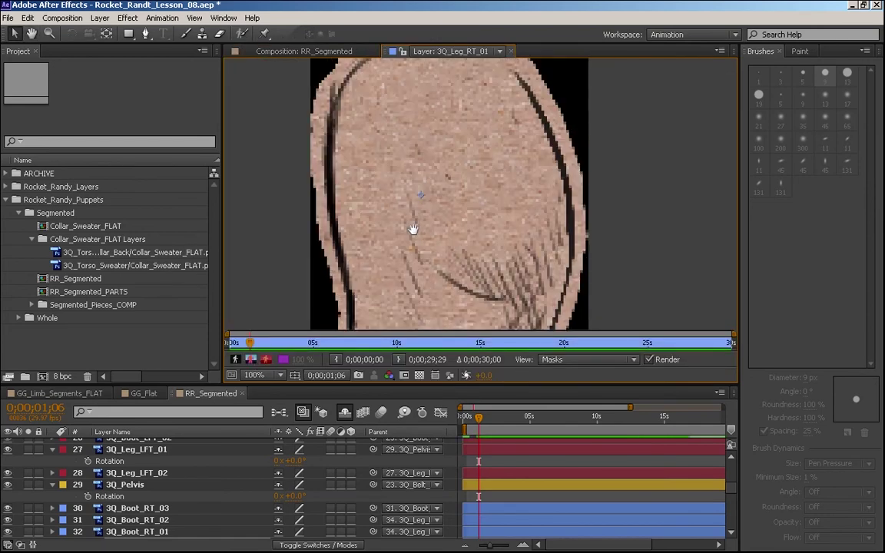
# Step: Draw a closed Pen tool mask around the rounded top of 3Q_Leg_RT_01, curving inside the thigh outline and closing above the layer
pyautogui.press(',')
pyautogui.click(144, 34)
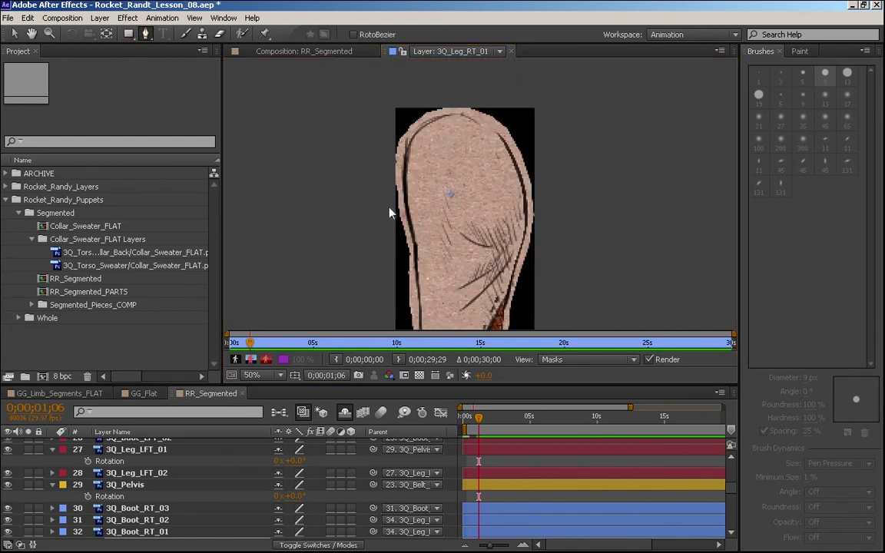
pyautogui.click(404, 237)
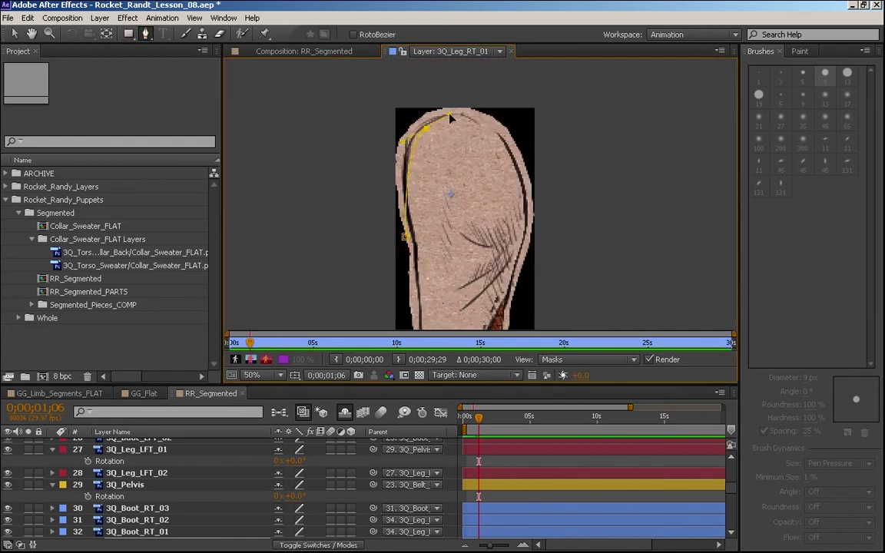
pyautogui.moveTo(434, 141); pyautogui.dragTo(476, 123)
pyautogui.moveTo(515, 176); pyautogui.dragTo(530, 199)
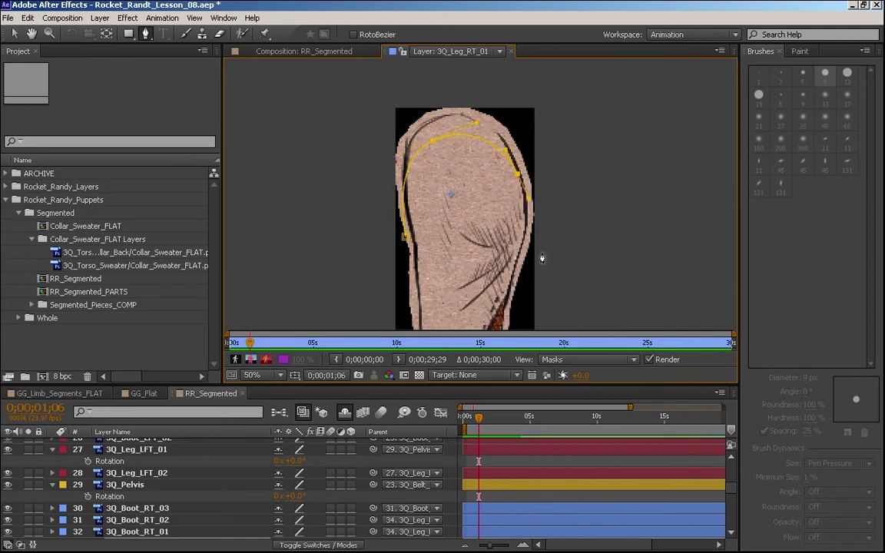
pyautogui.click(533, 253)
pyautogui.click(562, 90)
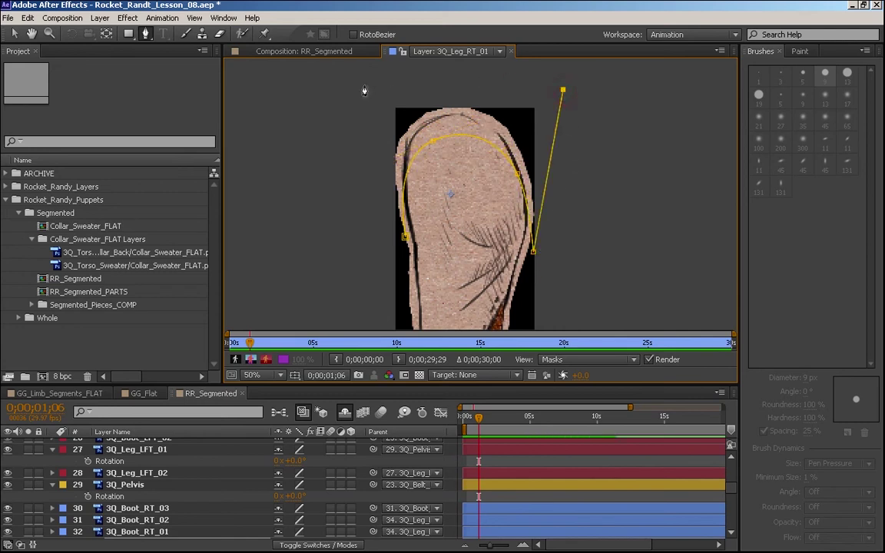
pyautogui.click(377, 81)
pyautogui.click(404, 236)
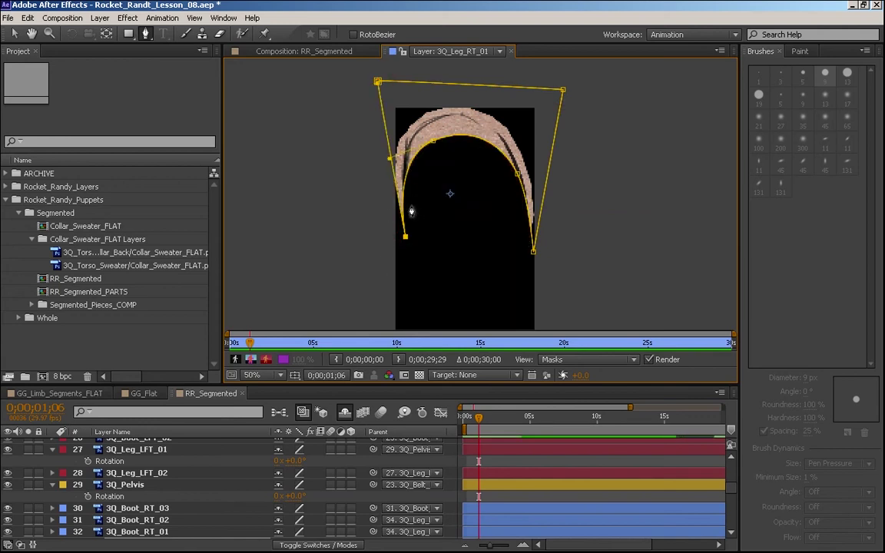
# Step: Add a point to the mask's outer-hip edge, convert it to a corner, and move it outside the layer so the thigh outline is enclosed
pyautogui.press('v')
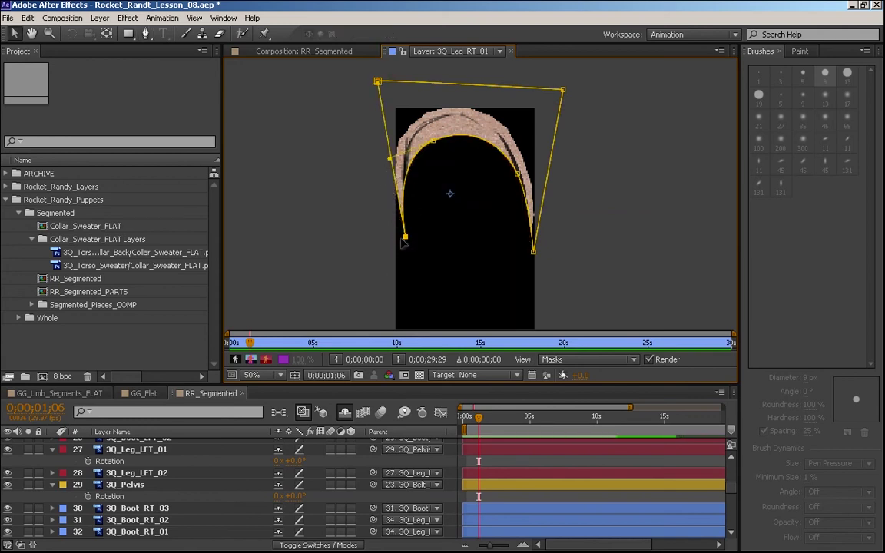
pyautogui.press('p')
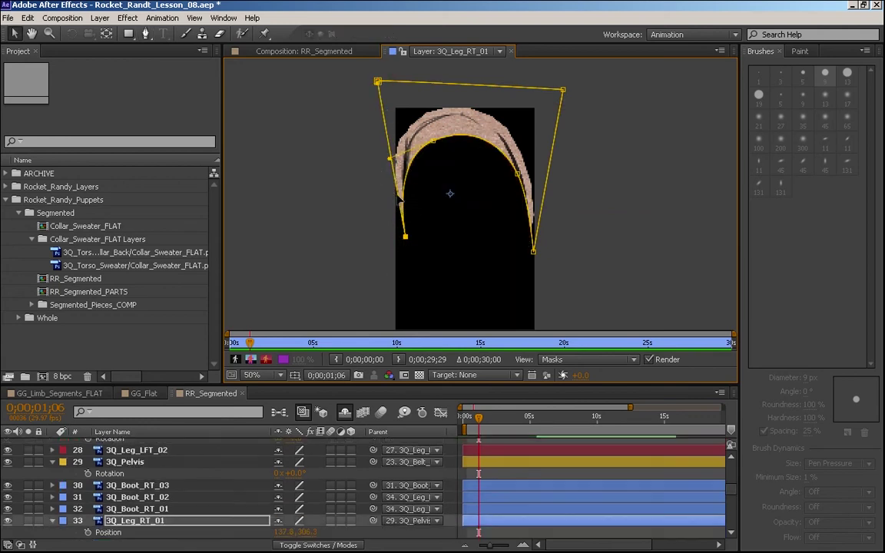
pyautogui.press('g')
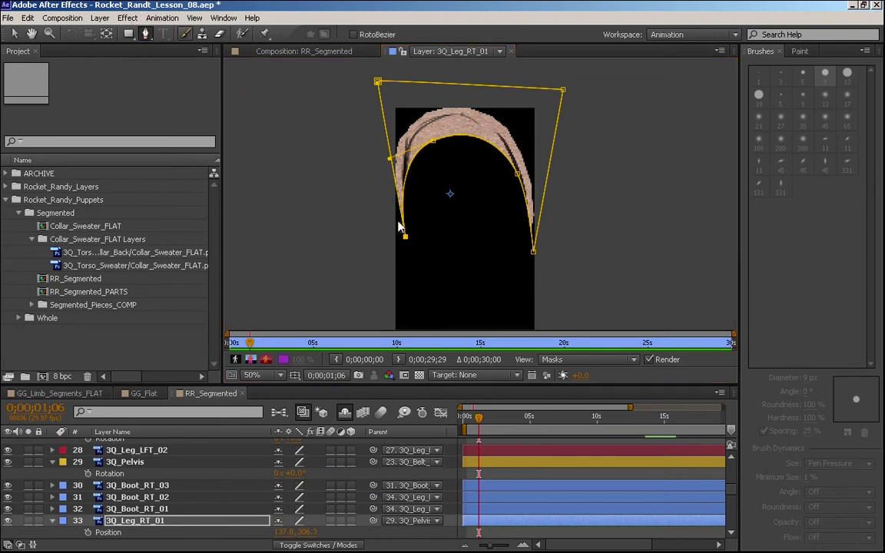
pyautogui.click(396, 191)
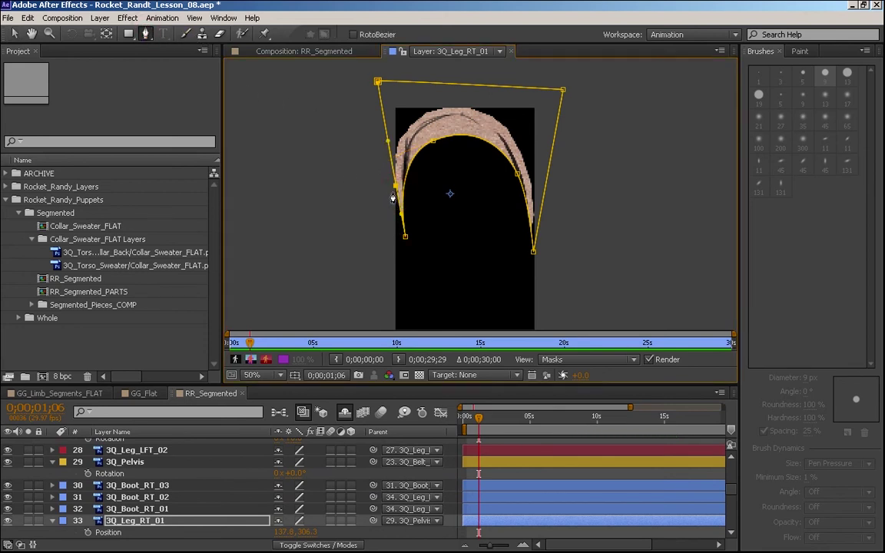
pyautogui.press('v')
pyautogui.moveTo(395, 185); pyautogui.dragTo(375, 224)
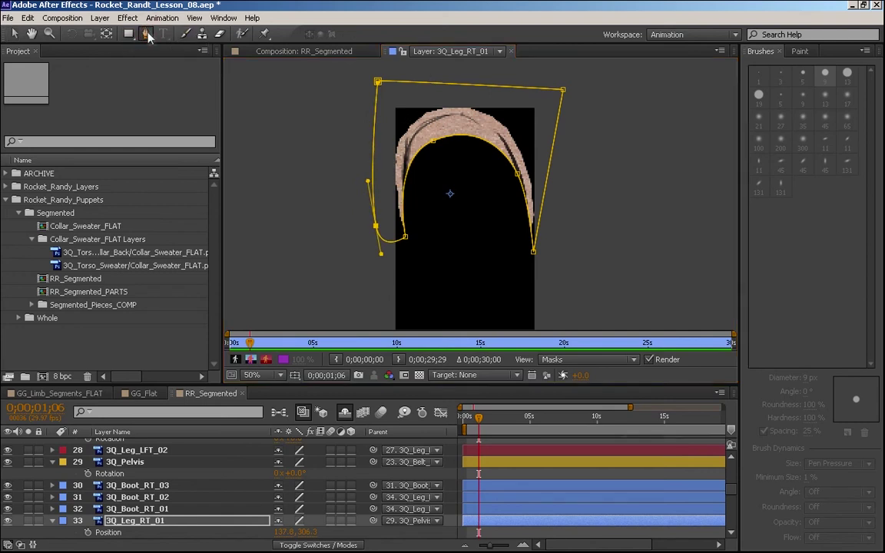
pyautogui.moveTo(145, 33); pyautogui.dragTo(206, 78)
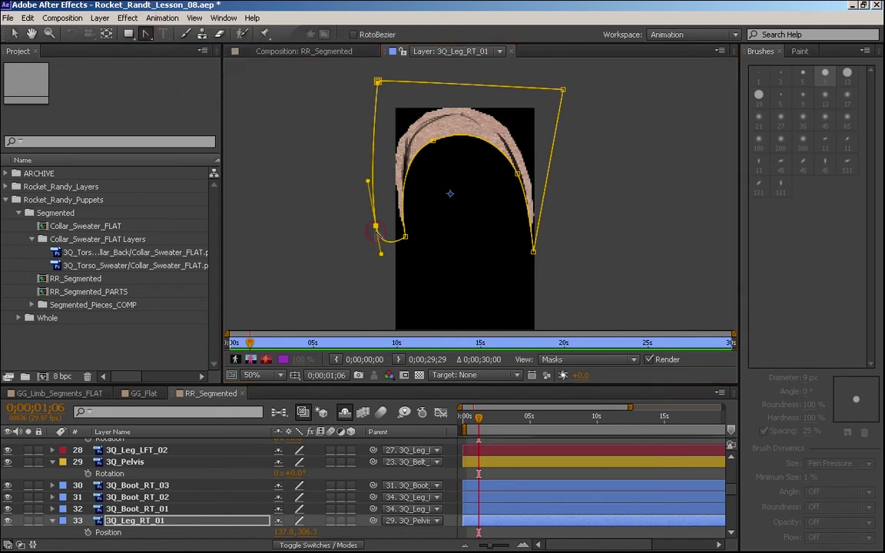
pyautogui.click(375, 226)
pyautogui.press('v')
pyautogui.moveTo(375, 226); pyautogui.dragTo(378, 240)
# Step: Set Mask 1 of 3Q_Leg_RT_01 to Subtract and close the layer view
pyautogui.press('m')
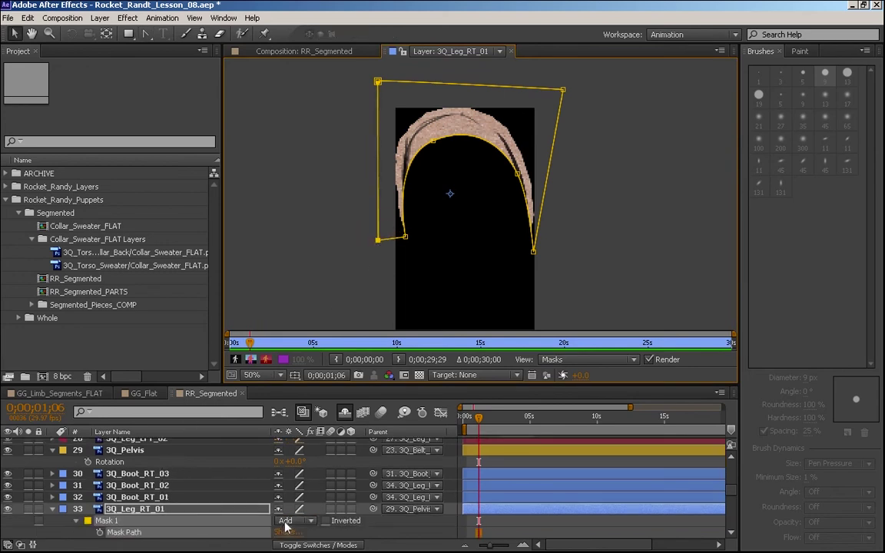
pyautogui.click(296, 520)
pyautogui.click(301, 461)
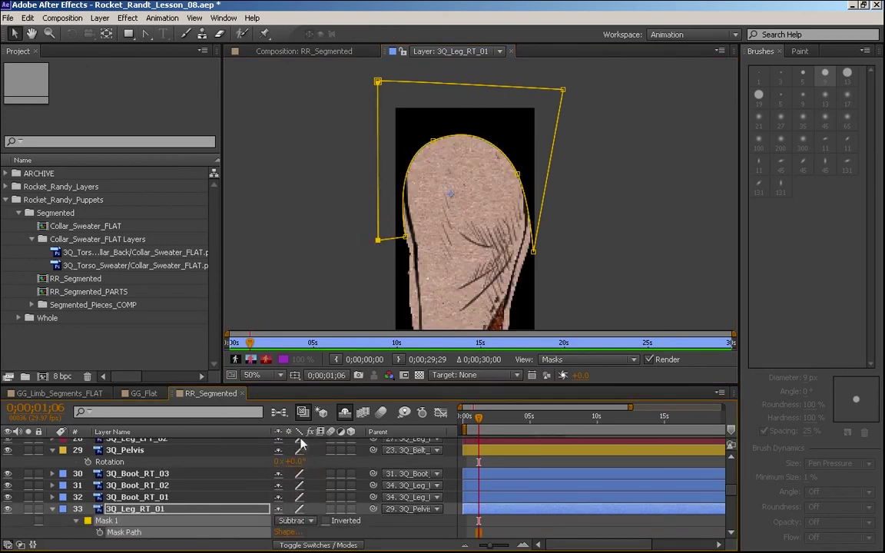
pyautogui.click(510, 51)
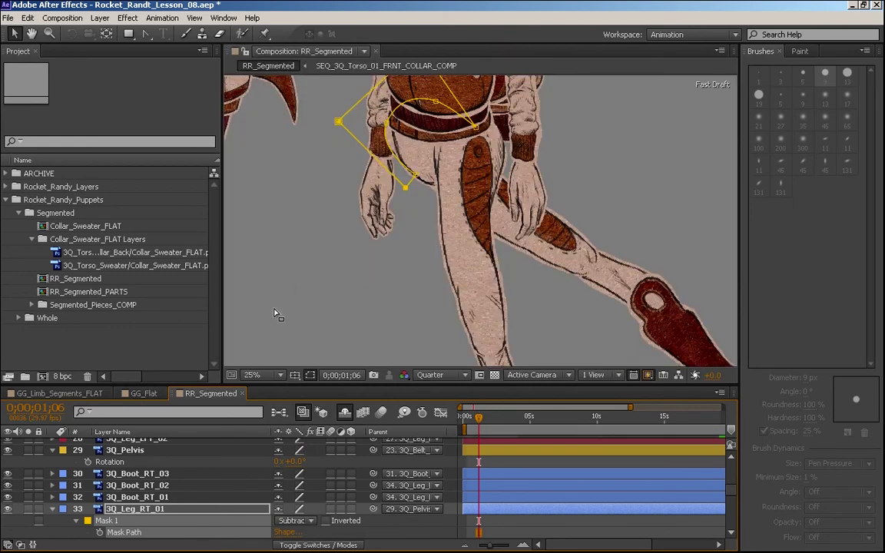
# Step: Test-rotate 3Q_Leg_RT_01 and move the Mask 1 curve point at the outer hip slightly inward
pyautogui.moveTo(499, 220); pyautogui.dragTo(397, 282)
pyautogui.press('w')
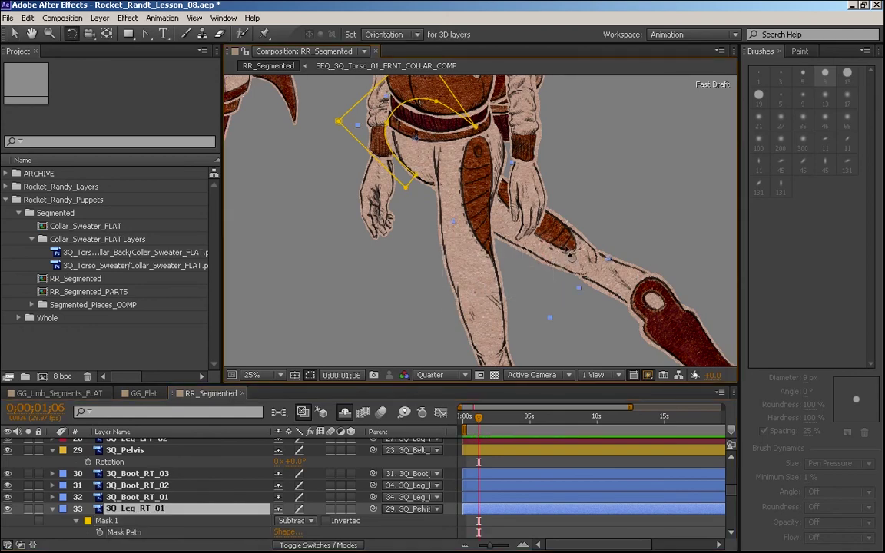
pyautogui.moveTo(511, 226); pyautogui.dragTo(607, 307)
pyautogui.press('v')
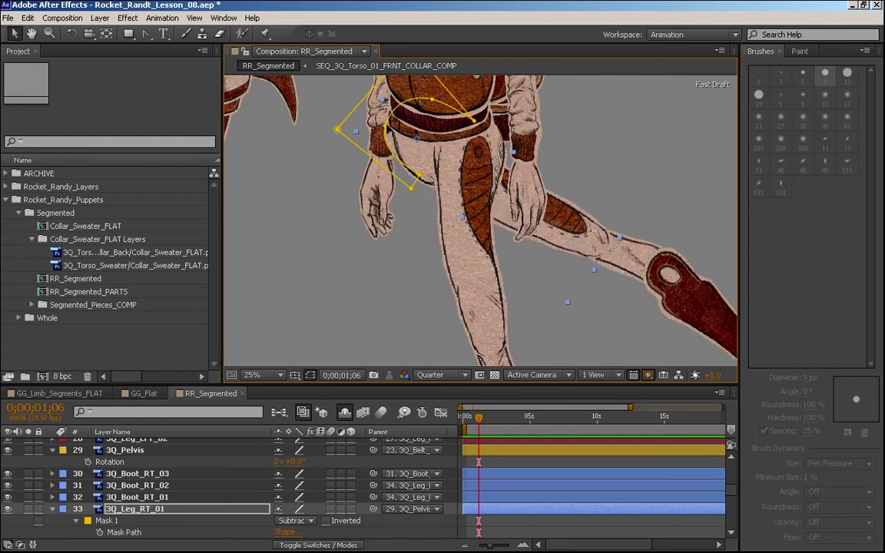
pyautogui.moveTo(384, 125)
pyautogui.mouseDown()
pyautogui.moveTo(393, 128)
pyautogui.moveTo(393, 111)
pyautogui.mouseUp()
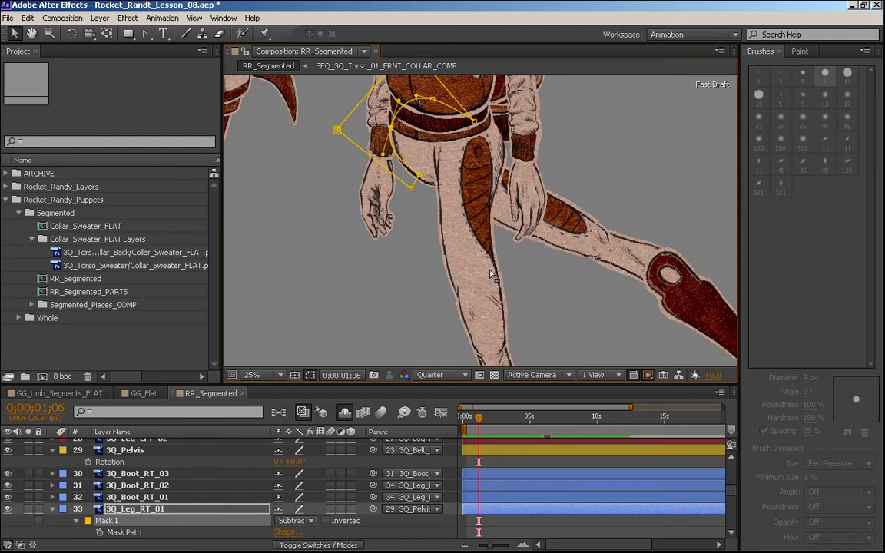
# Step: Test the right leg's swing with the adjusted mask and reset the rotation of 3Q_Leg_RT_01 to 0°
pyautogui.press('w')
pyautogui.moveTo(506, 219); pyautogui.dragTo(364, 305)
pyautogui.hotkey('ctrl', 'z')
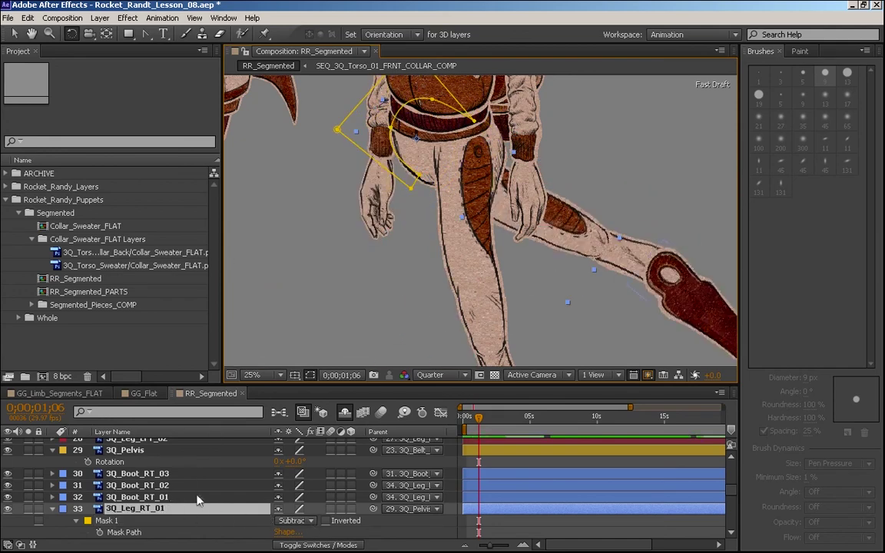
pyautogui.press('r')
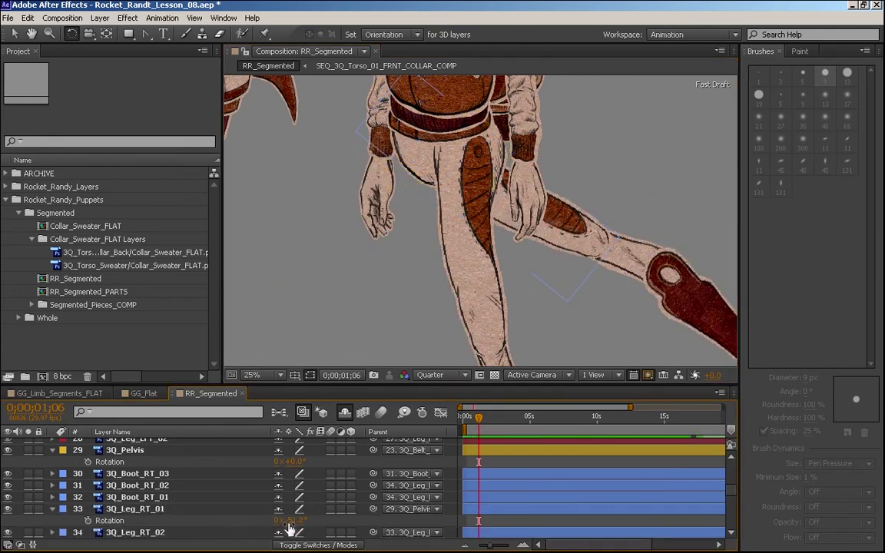
pyautogui.click(302, 520)
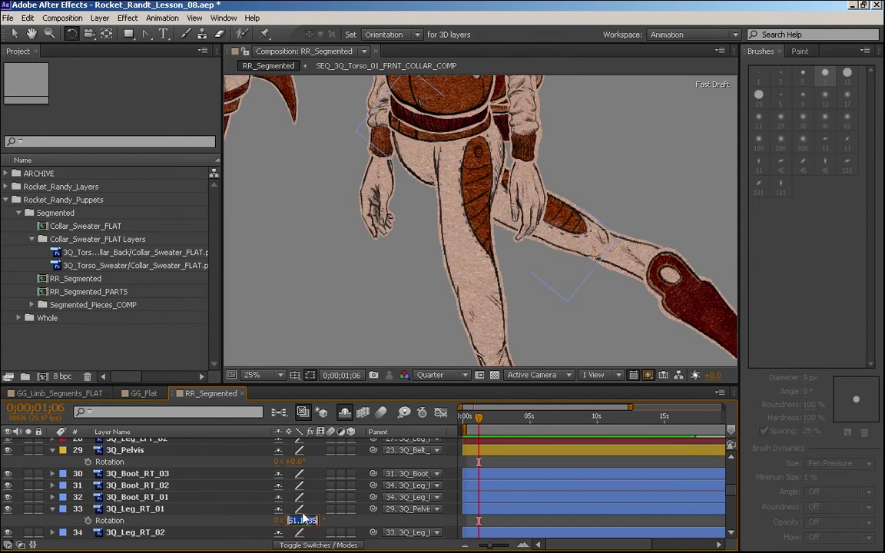
pyautogui.write('0')
pyautogui.press('Return')
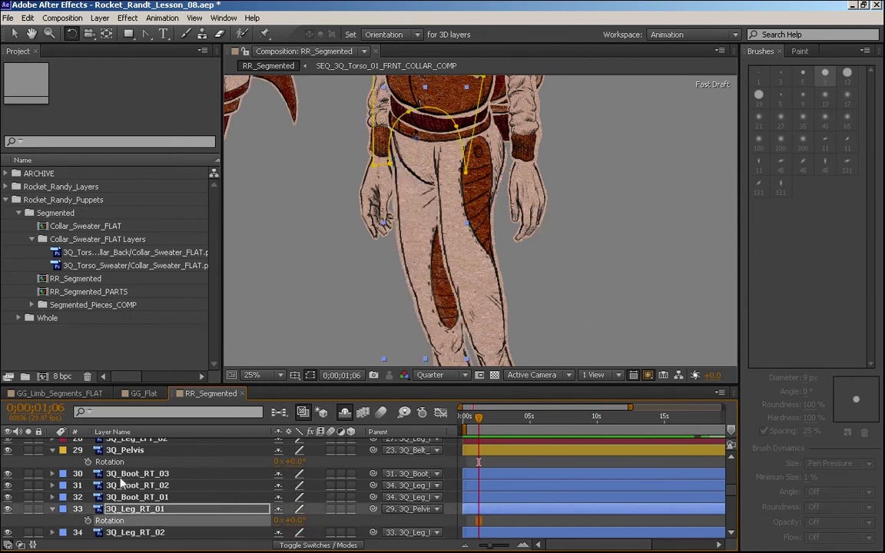
# Step: Collapse the layer properties of 3Q_Pelvis and 3Q_Leg_RT_01 and deselect the leg layer
pyautogui.click(52, 450)
pyautogui.click(53, 499)
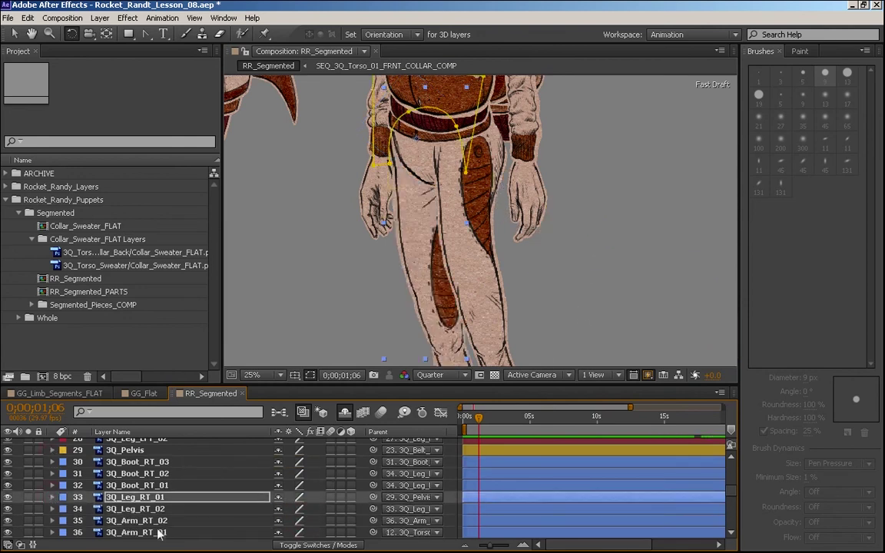
pyautogui.click(604, 247)
pyautogui.moveTo(605, 248); pyautogui.dragTo(557, 304)
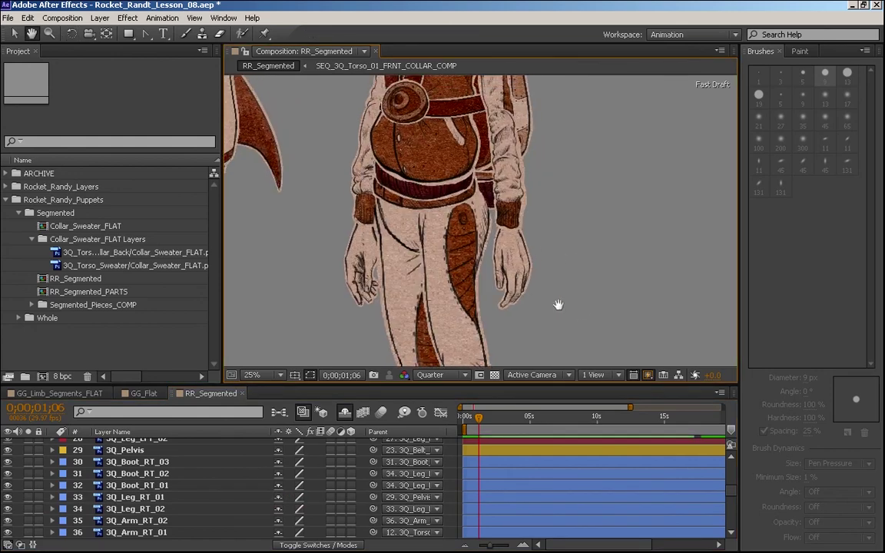
pyautogui.scroll(-1, 499, 291)
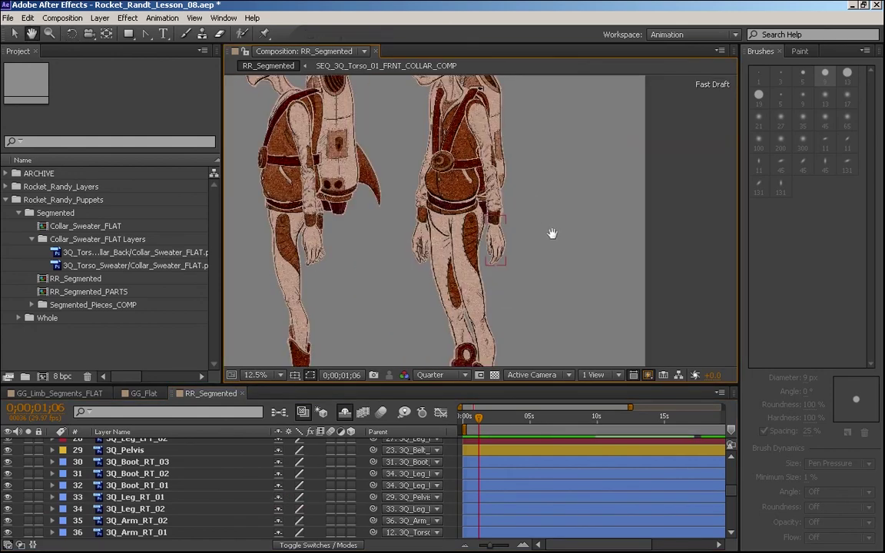
pyautogui.moveTo(553, 233); pyautogui.dragTo(599, 361)
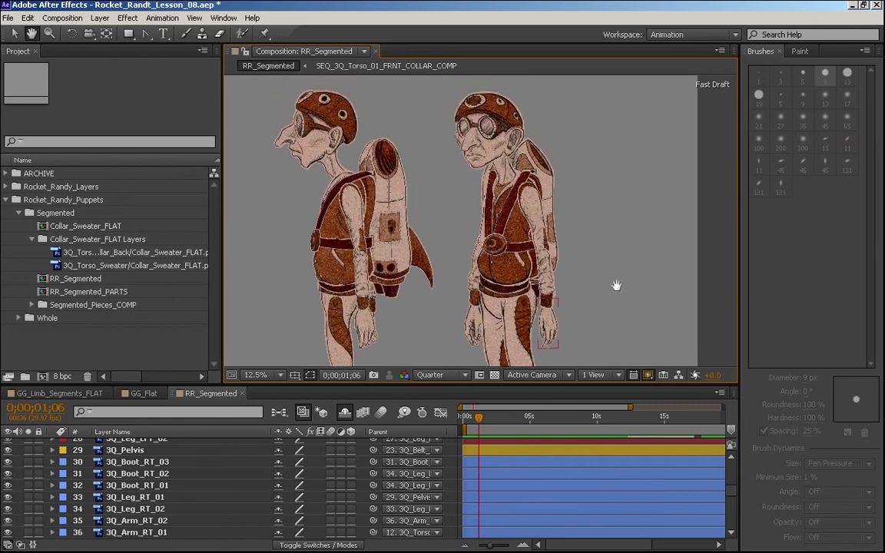
pyautogui.press('w')
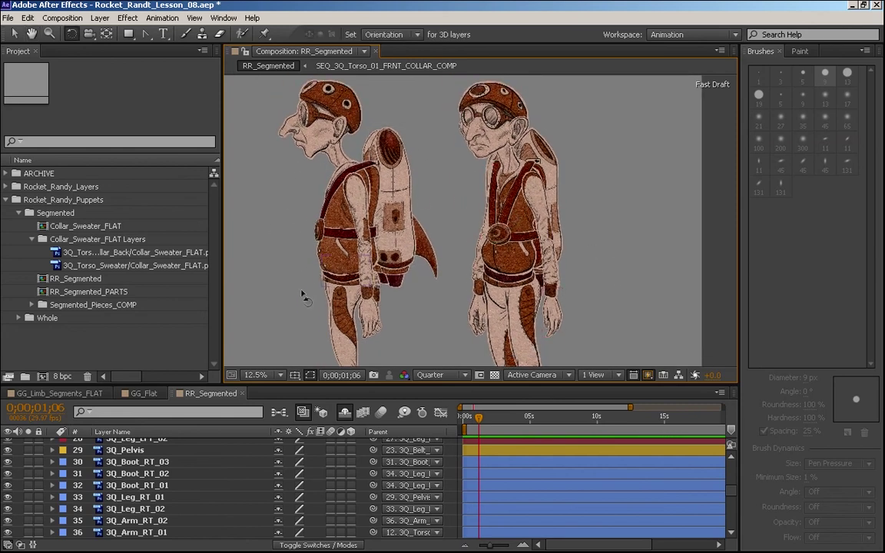
pyautogui.click(403, 228)
pyautogui.click(513, 165)
pyautogui.rightClick(332, 211)
pyautogui.click(349, 305)
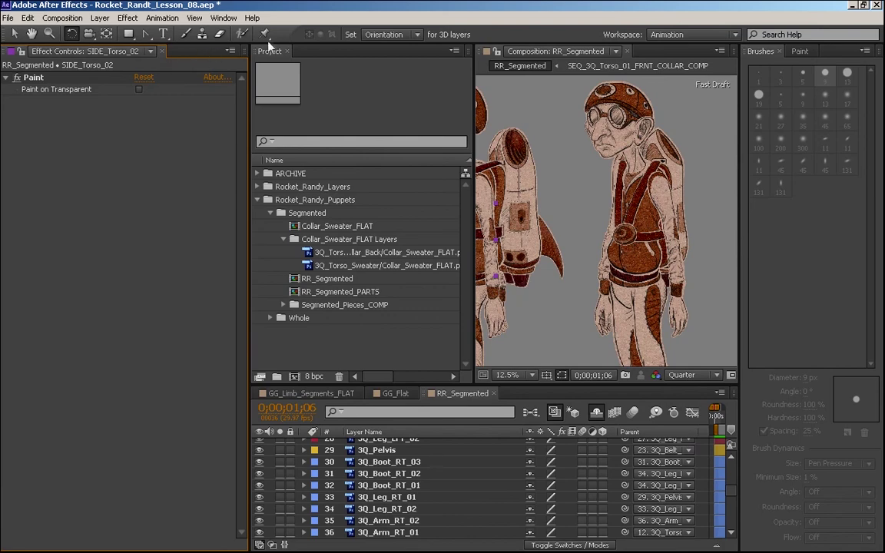
pyautogui.click(161, 51)
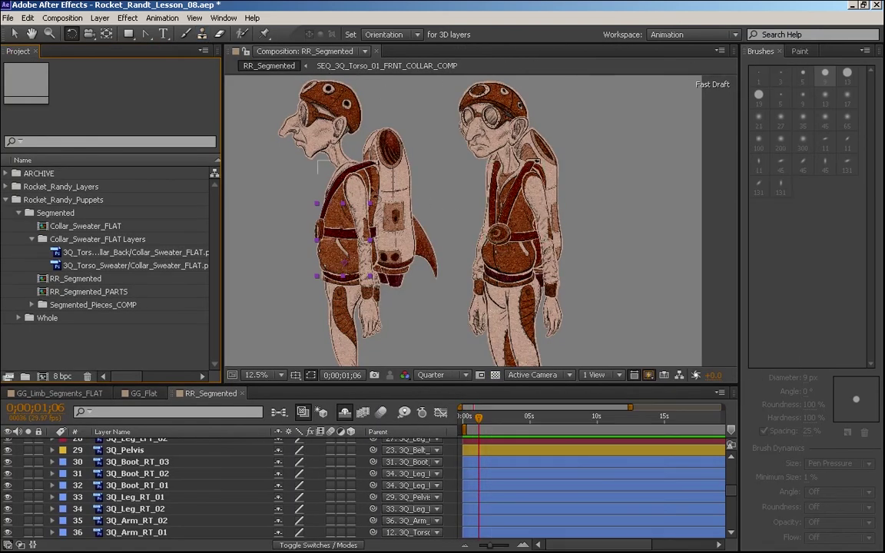